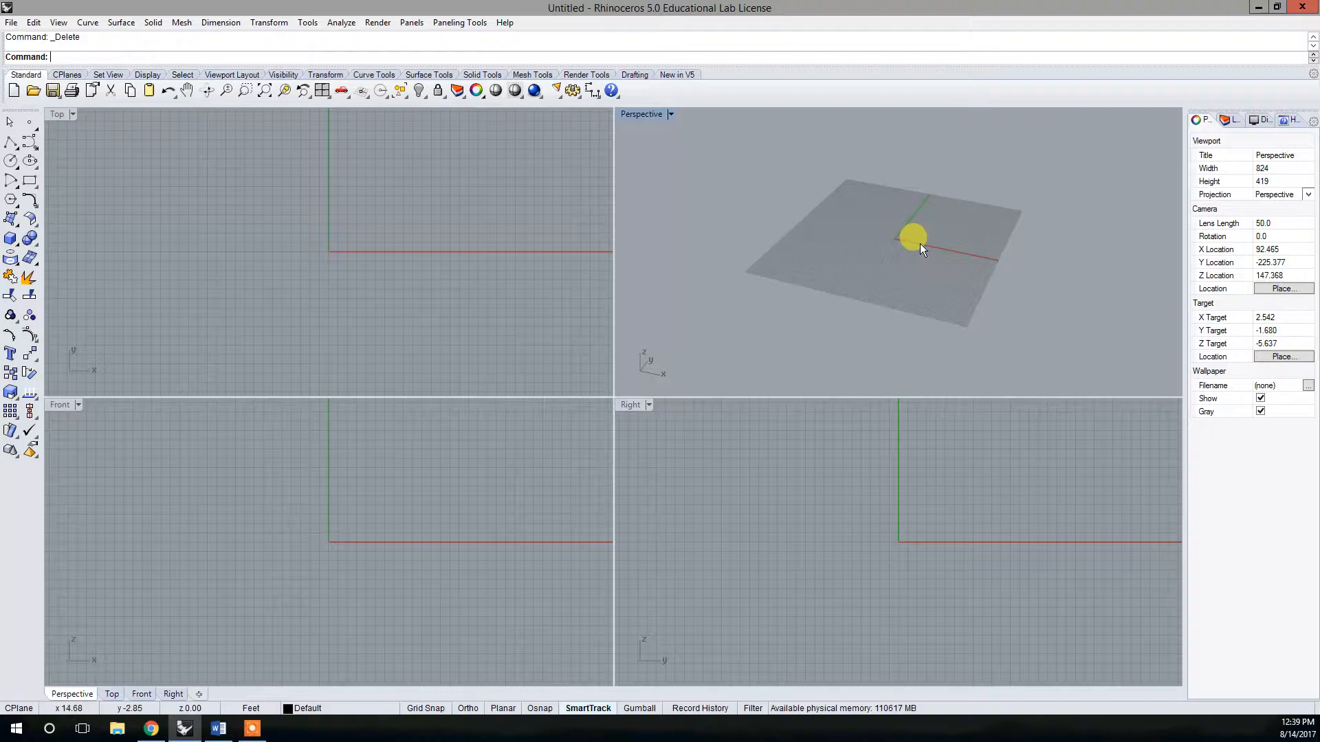
{"action": "left_click", "coordinate": [321, 253]}
{"action": "scroll", "coordinate": [357, 275], "scroll_direction": "down", "scroll_amount": 10}
{"action": "right_click_drag", "start_coordinate": [365, 273], "coordinate": [283, 233]}
{"action": "right_click_drag", "start_coordinate": [937, 268], "coordinate": [918, 296]}
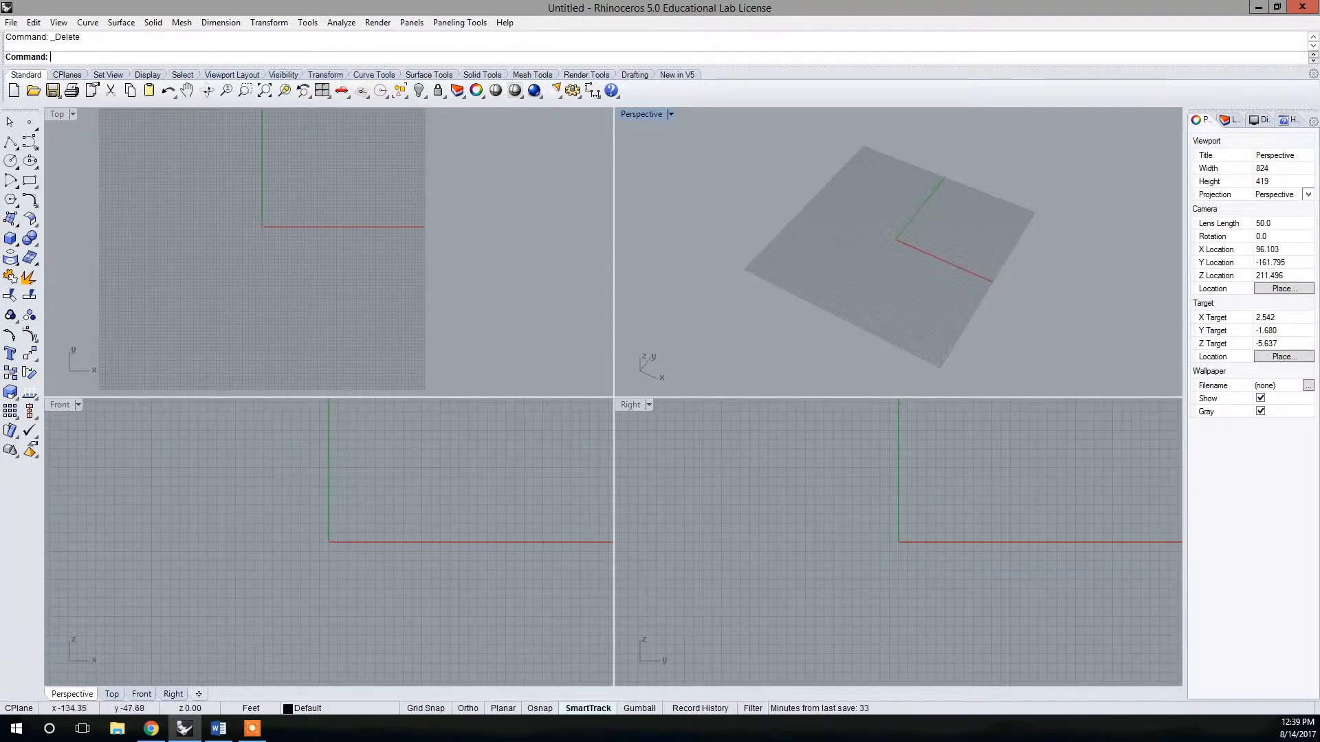
{"action": "left_click", "coordinate": [11, 23]}
{"action": "mouse_move", "coordinate": [97, 25]}
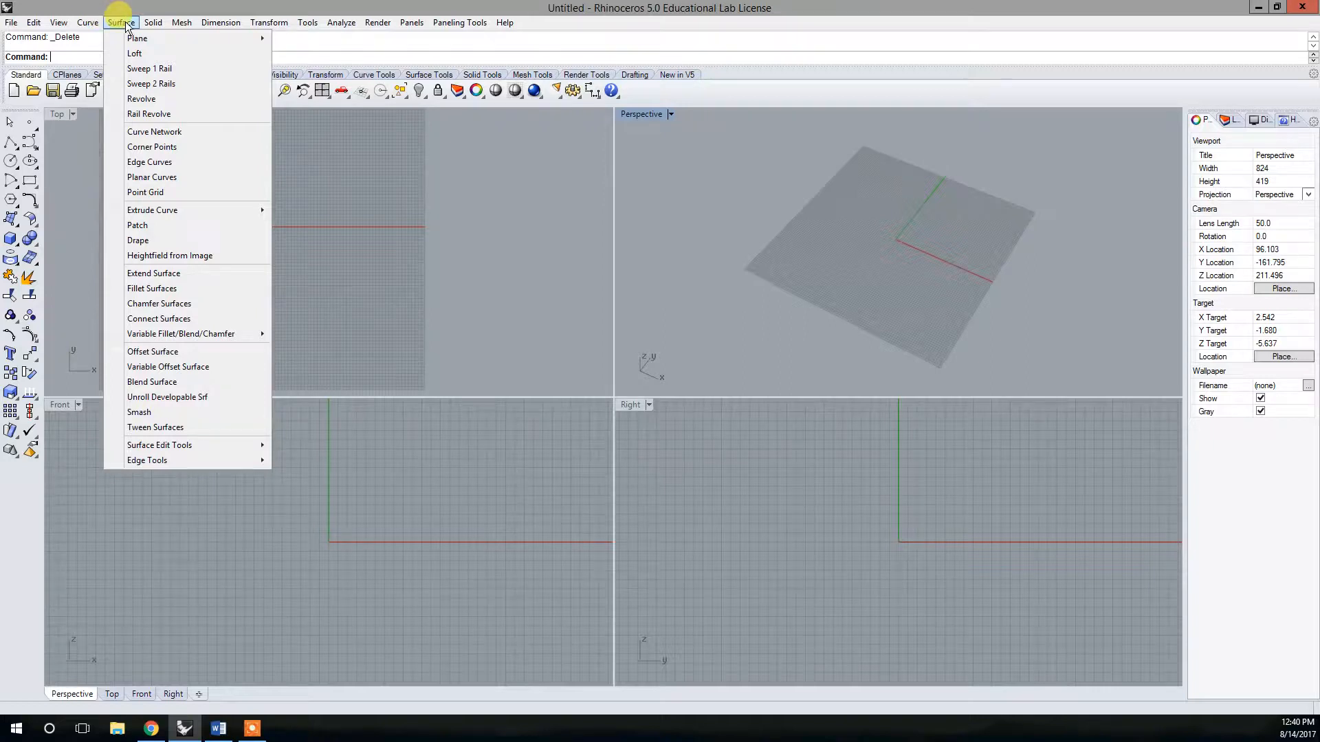
{"action": "left_click", "coordinate": [200, 22]}
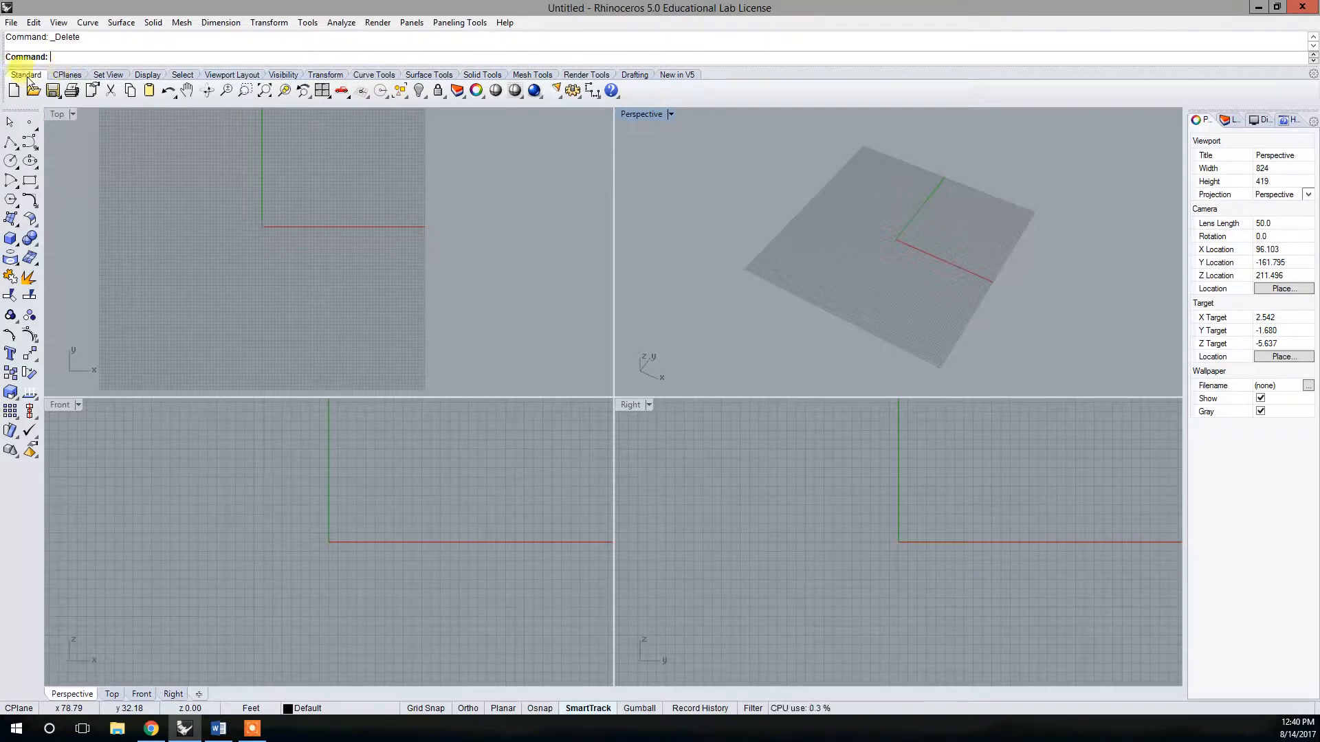
- Look through the CPlanes, Set View, Display, Curve, Surface, Solid and Mesh tool sets
{"action": "left_click", "coordinate": [66, 76]}
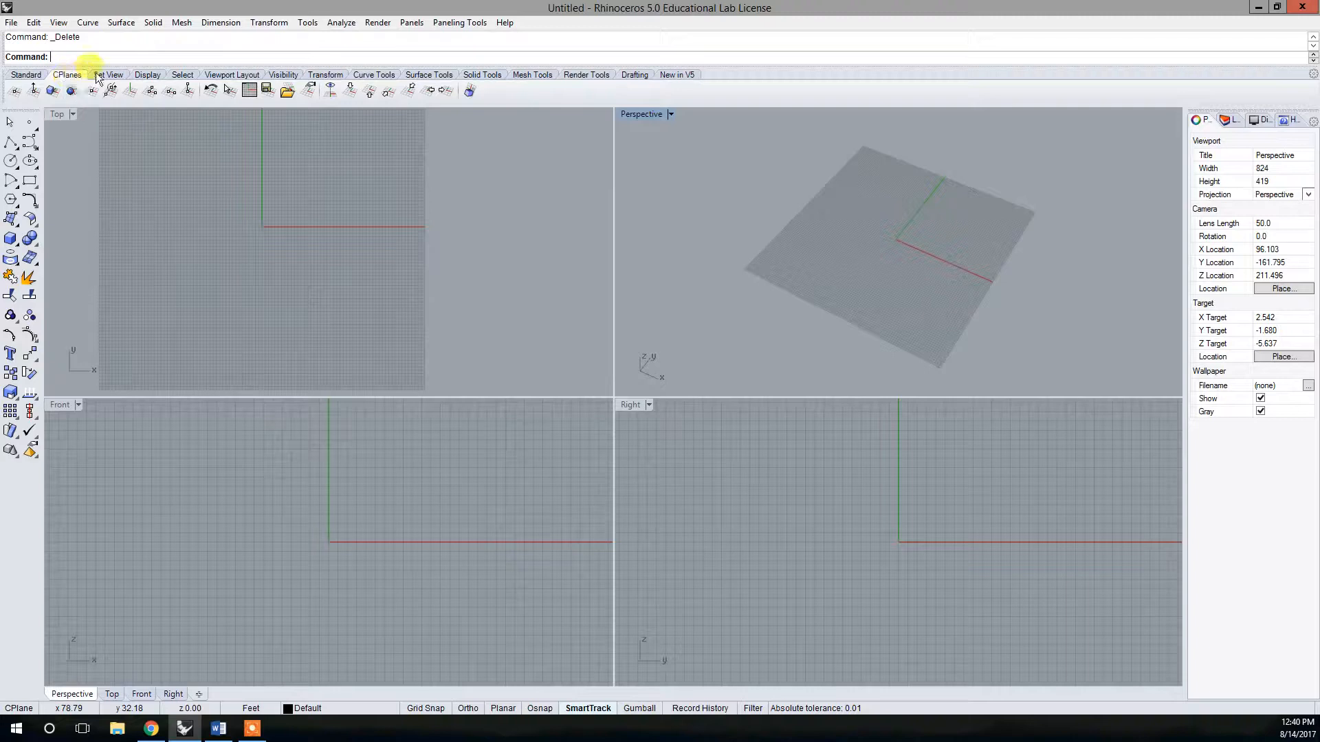
{"action": "left_click", "coordinate": [104, 74]}
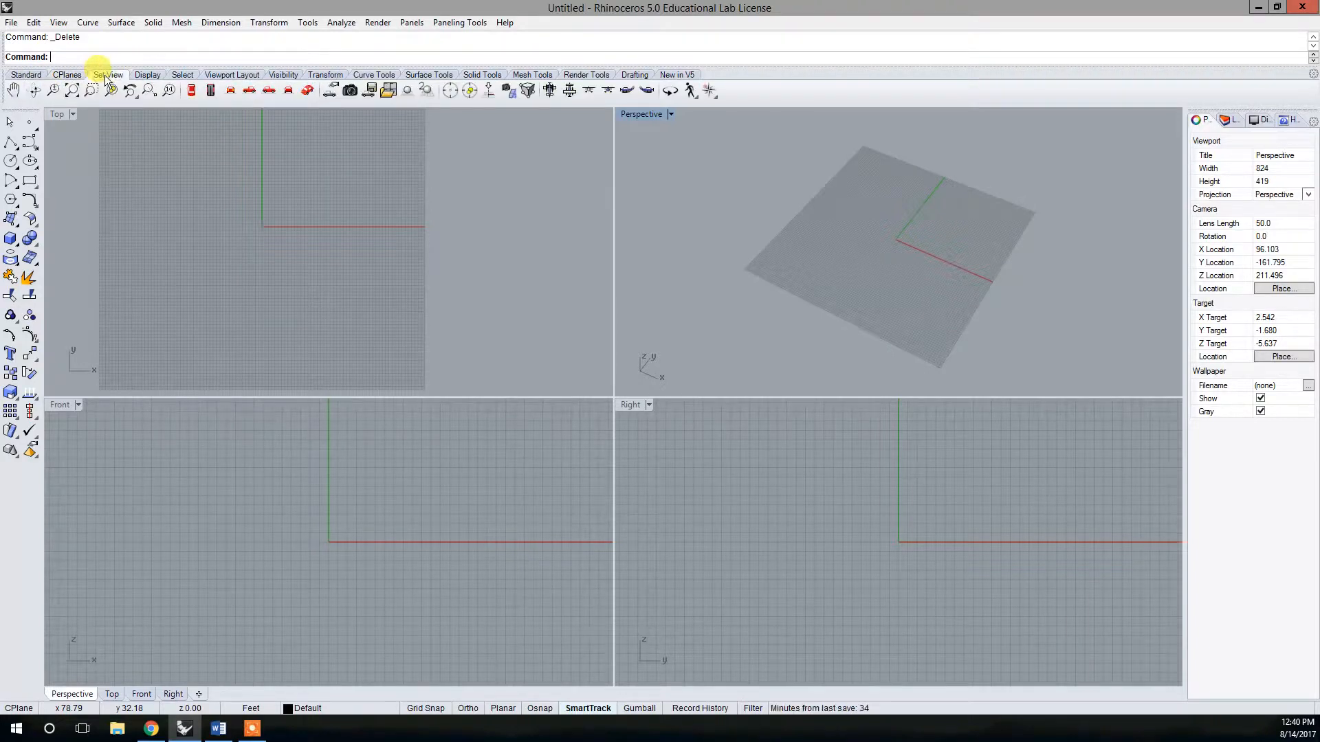
{"action": "left_click", "coordinate": [147, 77]}
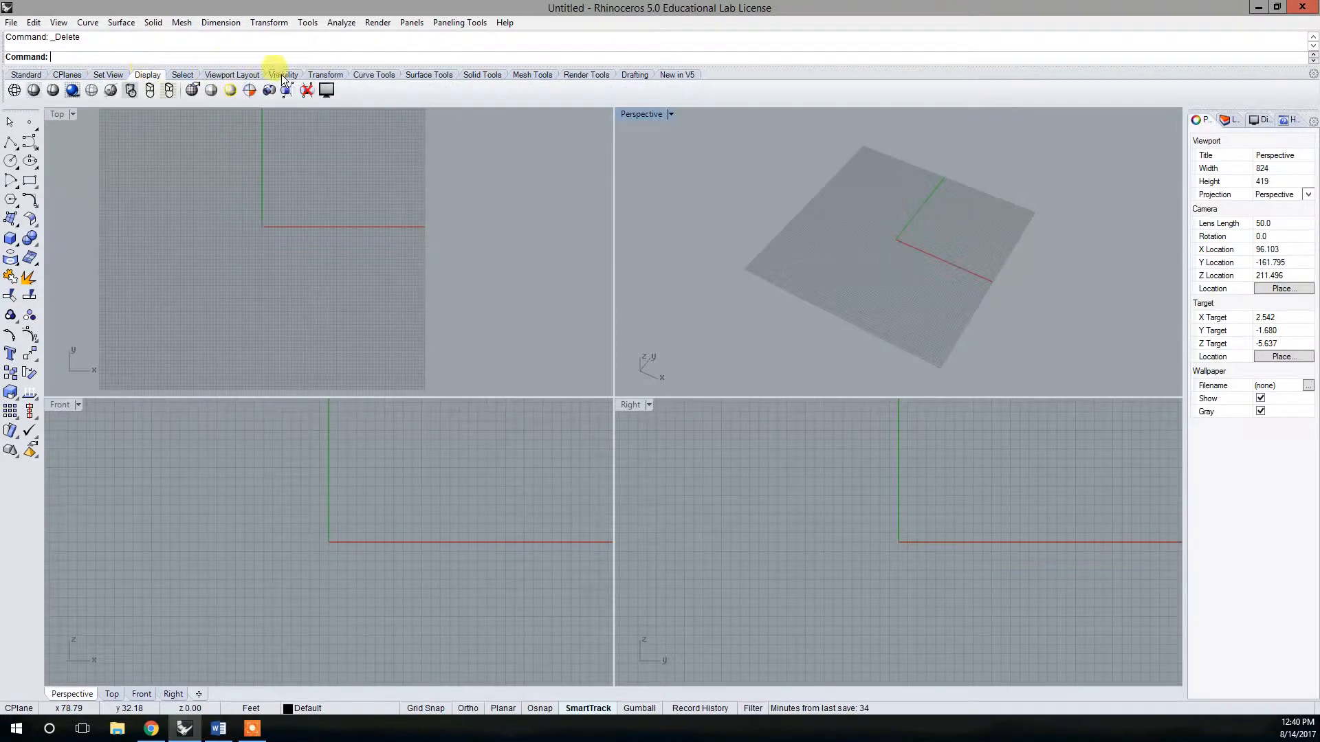
{"action": "left_click", "coordinate": [371, 74]}
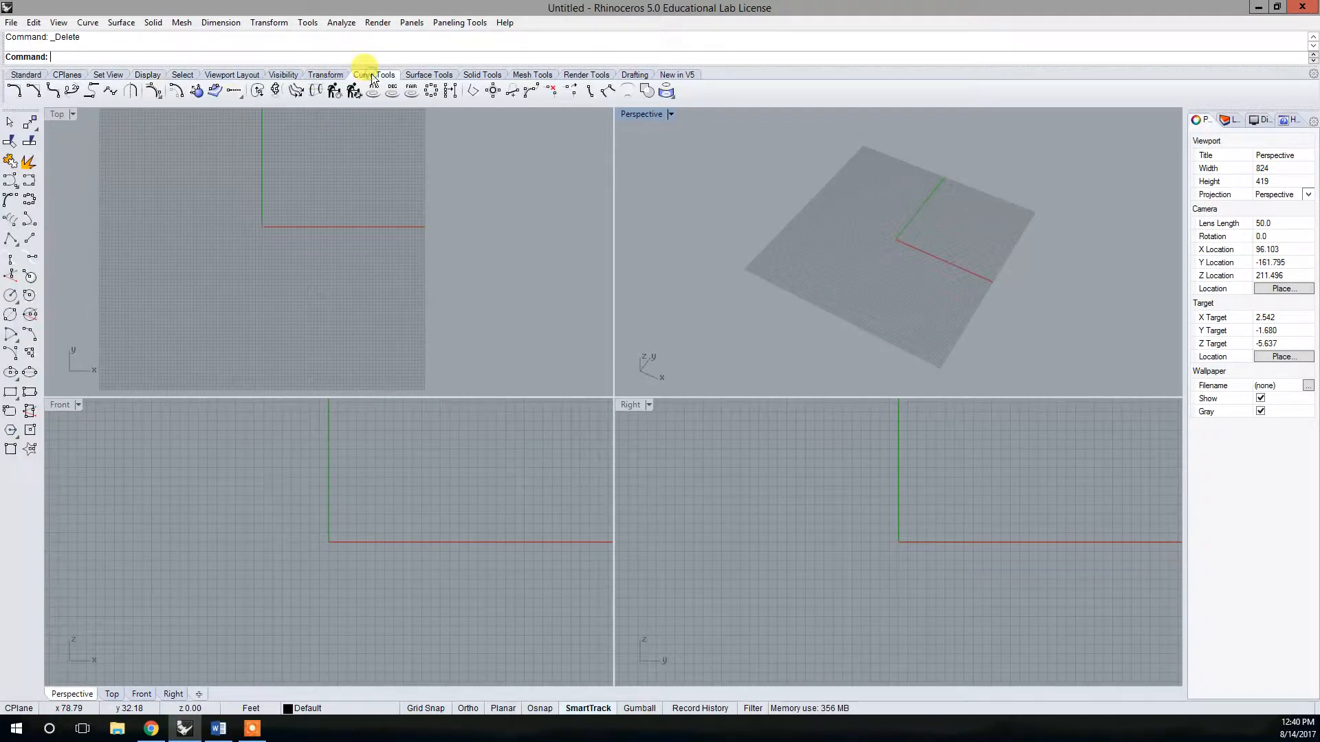
{"action": "left_click", "coordinate": [421, 74]}
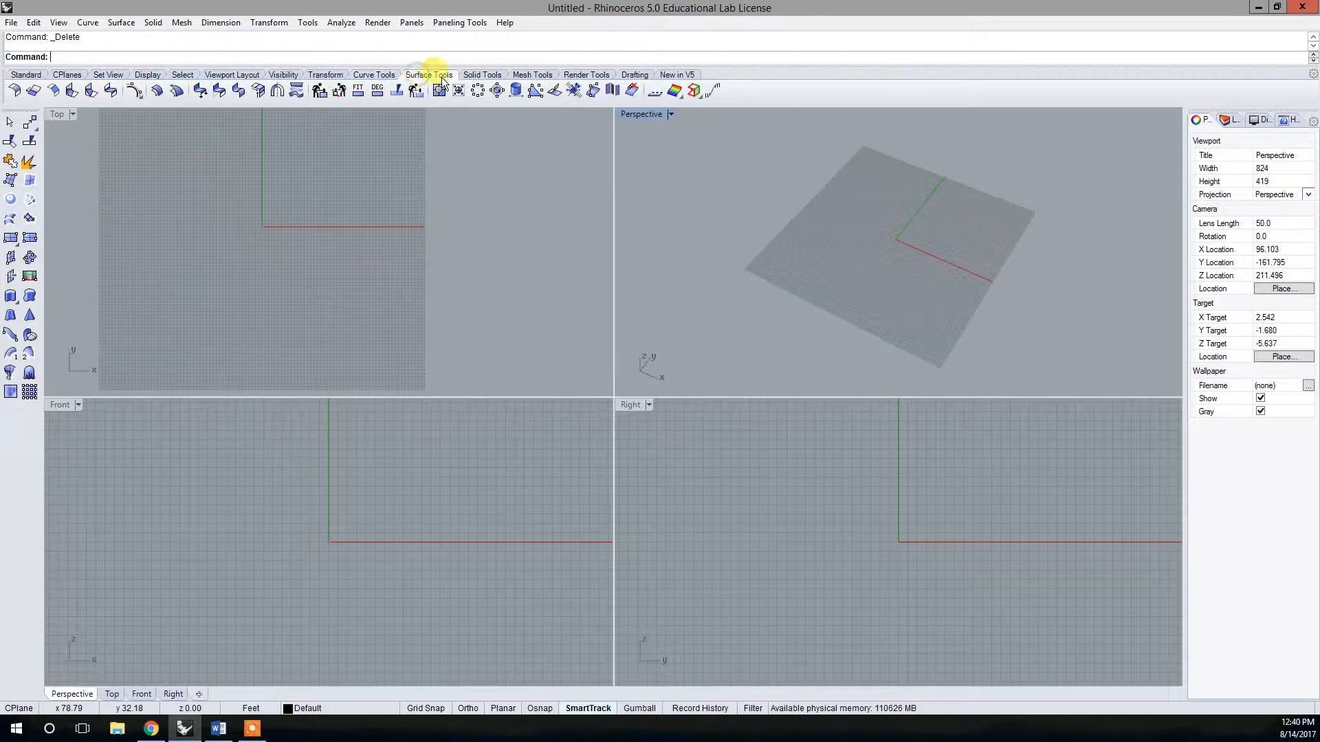
{"action": "left_click", "coordinate": [491, 74]}
{"action": "left_click", "coordinate": [532, 74]}
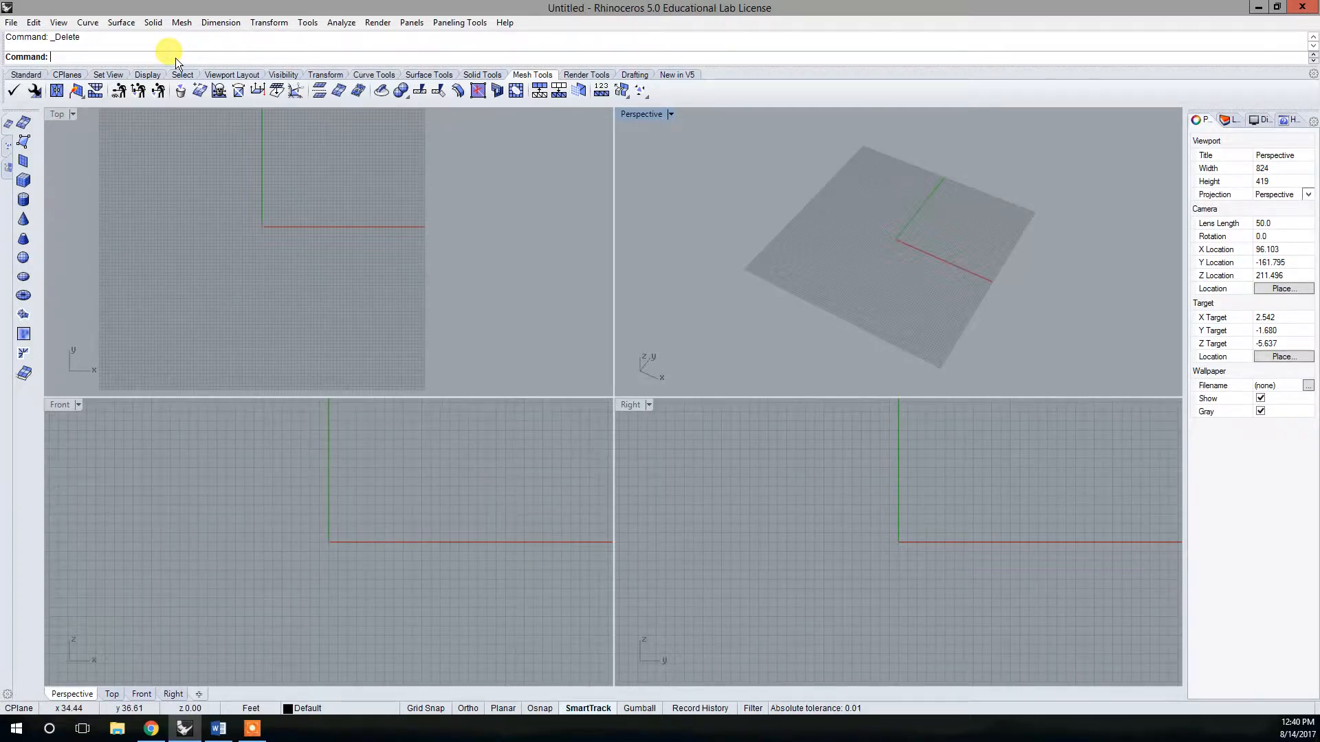
- Draw a diagonal line with the Line command in the Perspective view, across the grid on the negative-X side of the origin
{"action": "type", "text": "Line"}
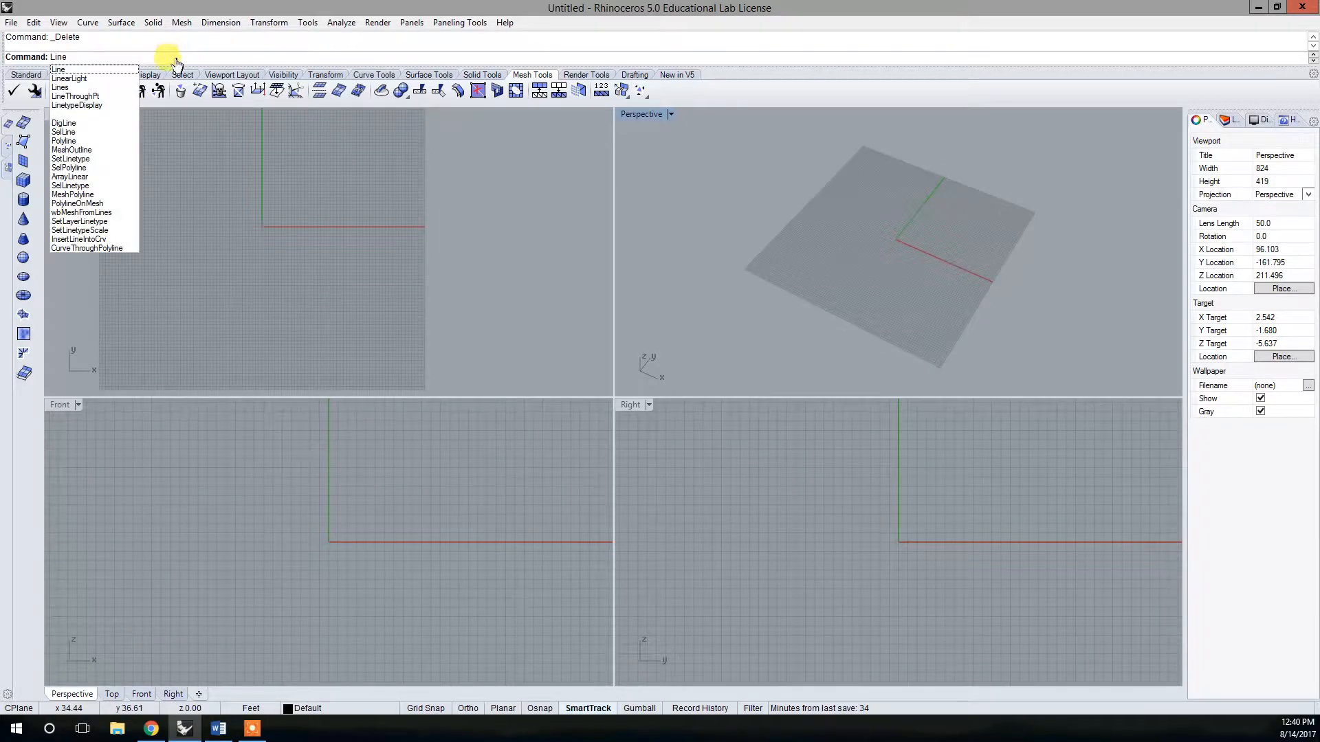
{"action": "key", "text": "Return"}
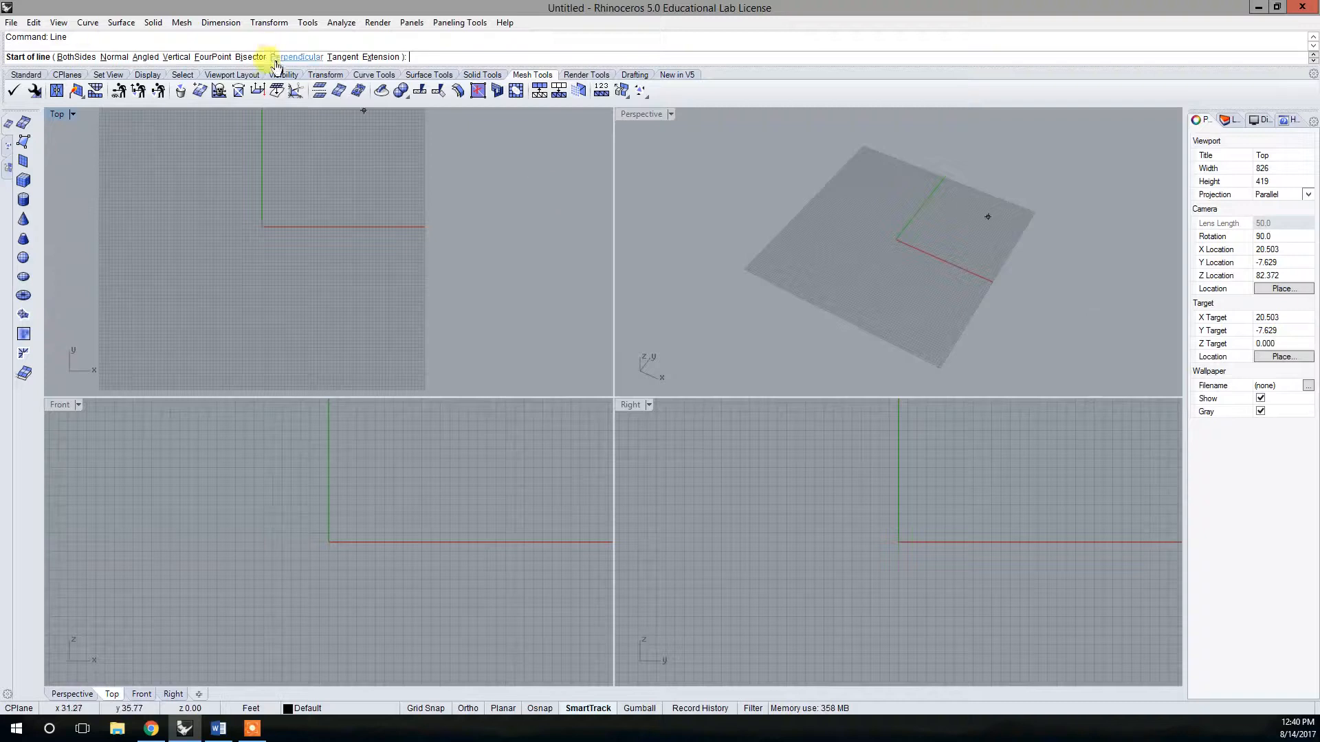
{"action": "left_click", "coordinate": [839, 187]}
{"action": "left_click", "coordinate": [915, 295]}
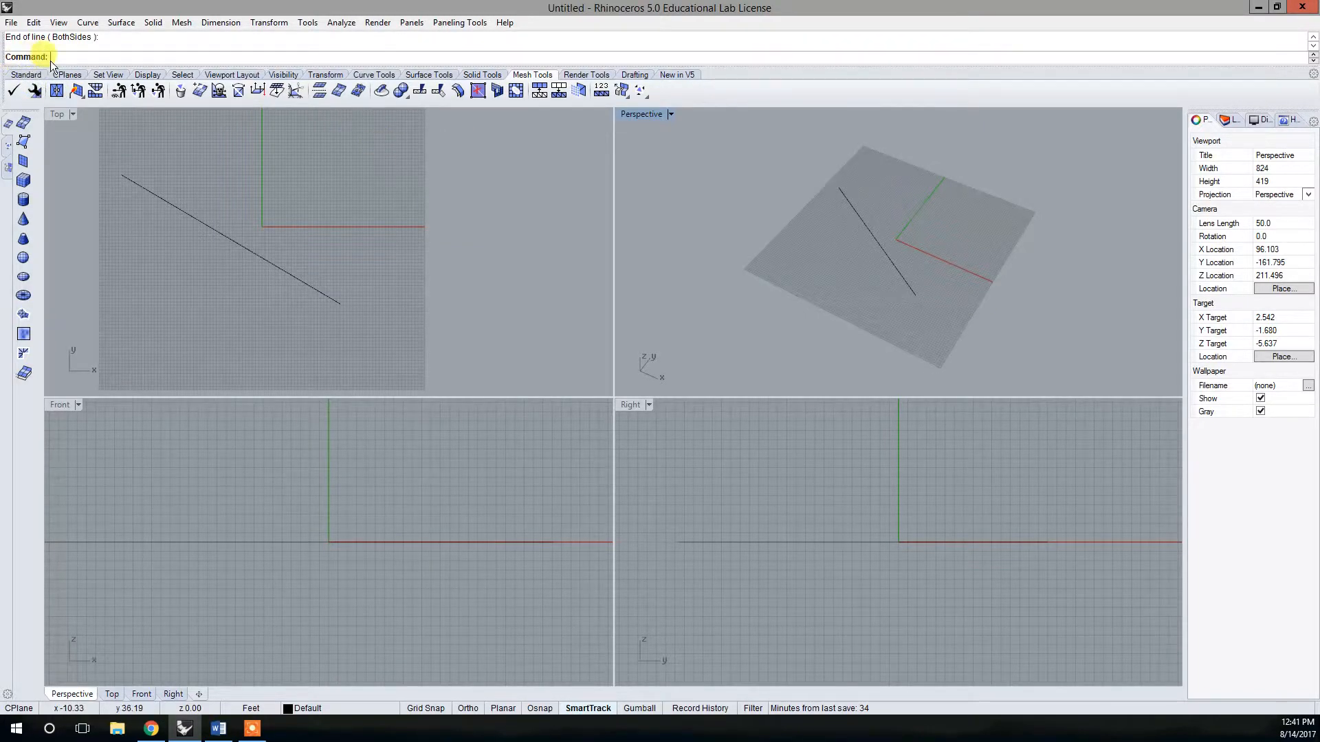
- Bring back the standard tools and draw a second, slightly shorter line roughly parallel to the first in the Perspective view
{"action": "left_click", "coordinate": [24, 75]}
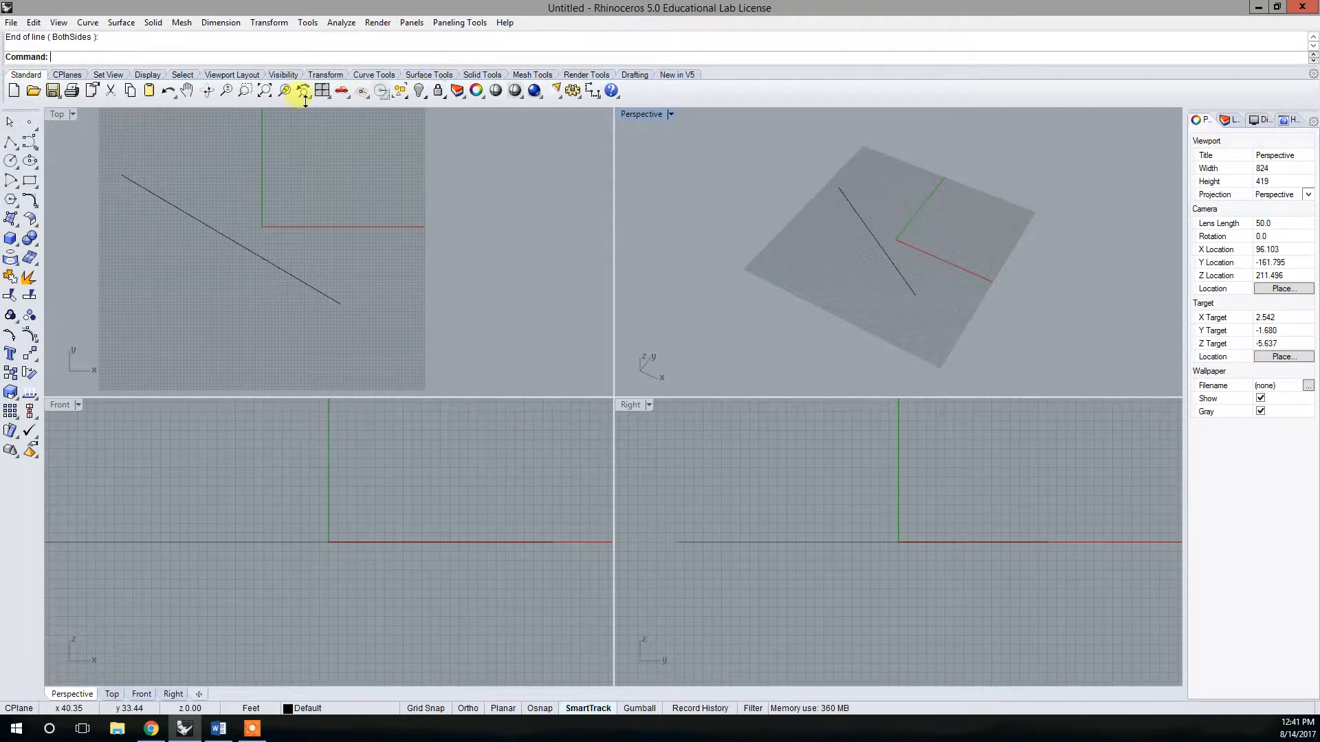
{"action": "left_click", "coordinate": [15, 149]}
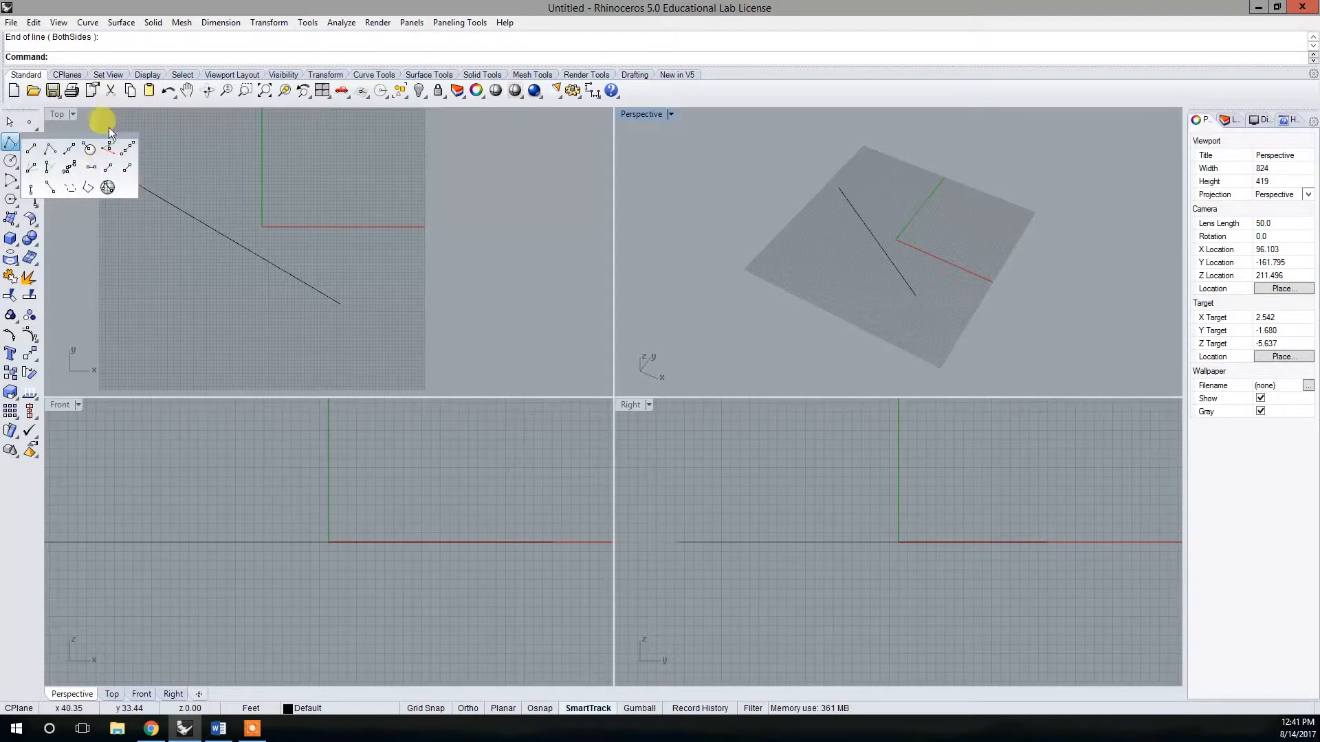
{"action": "left_click", "coordinate": [35, 149]}
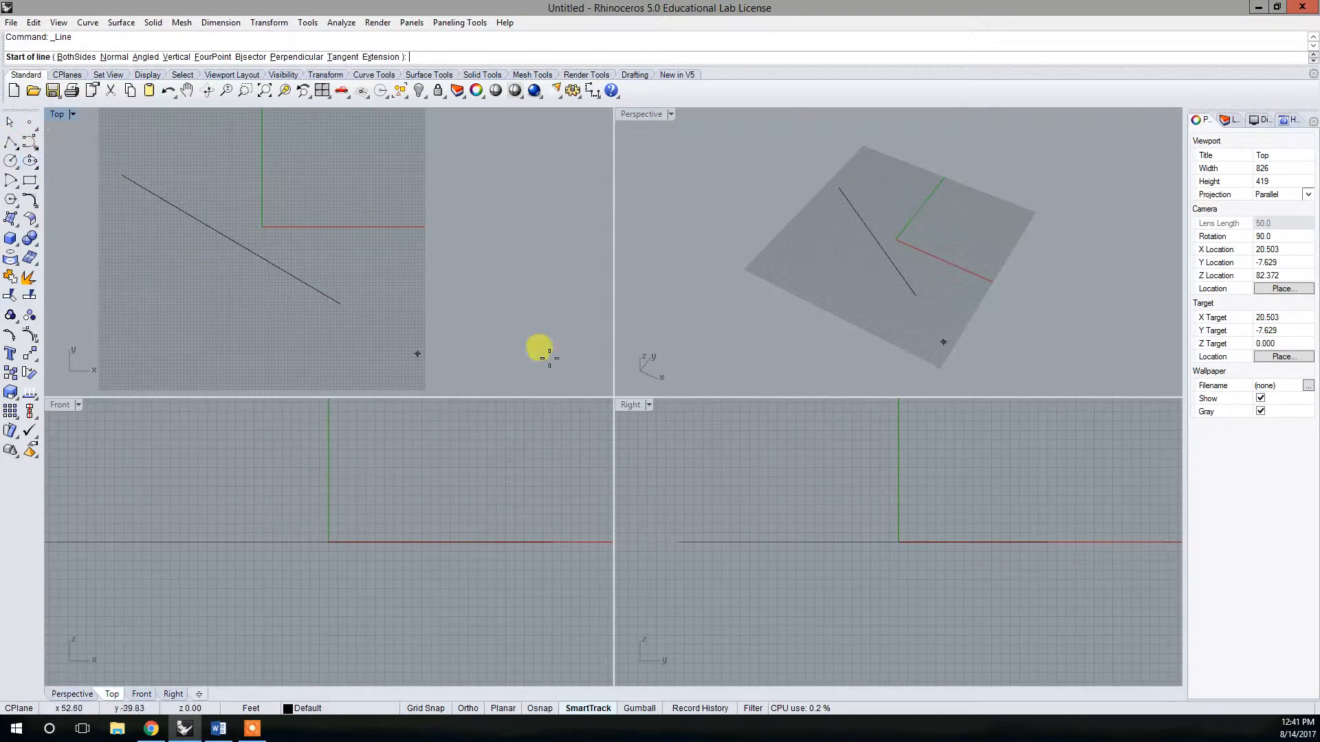
{"action": "left_click", "coordinate": [821, 219]}
{"action": "left_click", "coordinate": [885, 297]}
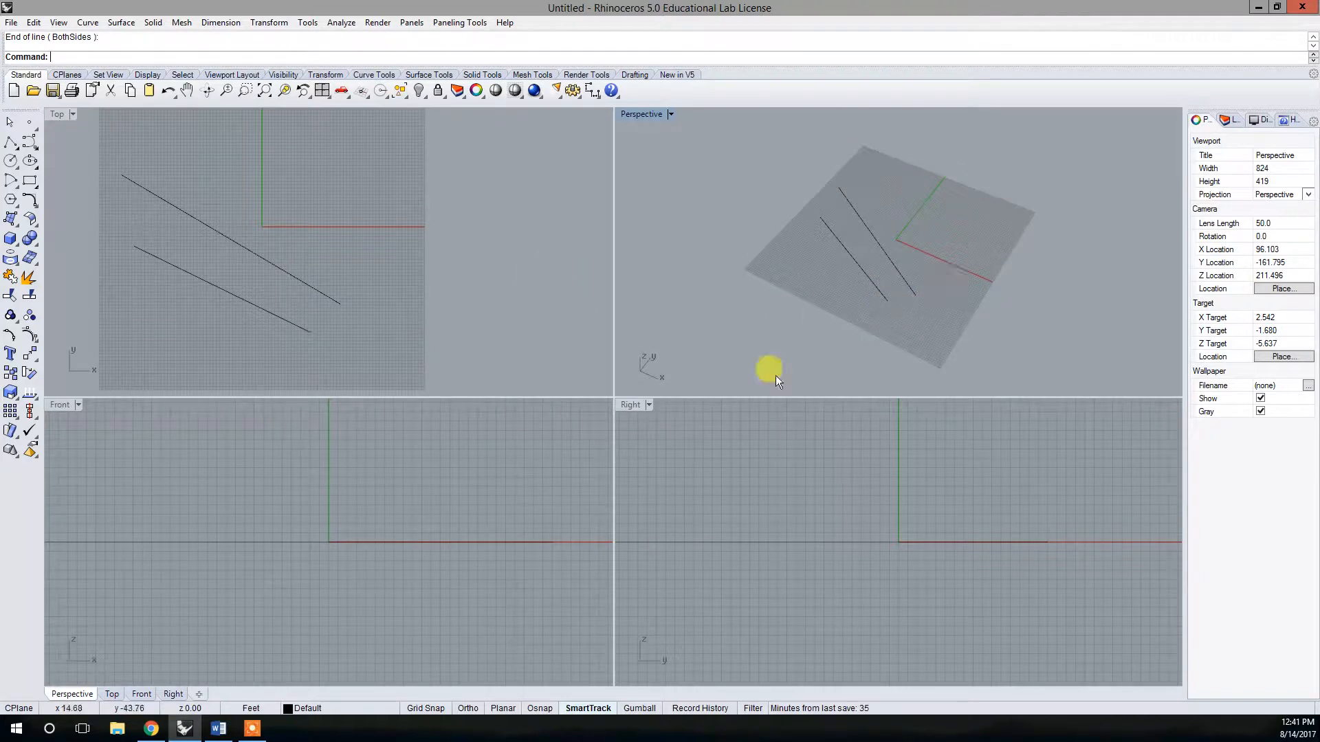
- Examine the two lines in the Top and Perspective views, and look over the Top viewport's display and Set View options
{"action": "right_click_drag", "start_coordinate": [755, 284], "coordinate": [732, 261]}
{"action": "left_click", "coordinate": [327, 305]}
{"action": "left_click", "coordinate": [450, 448]}
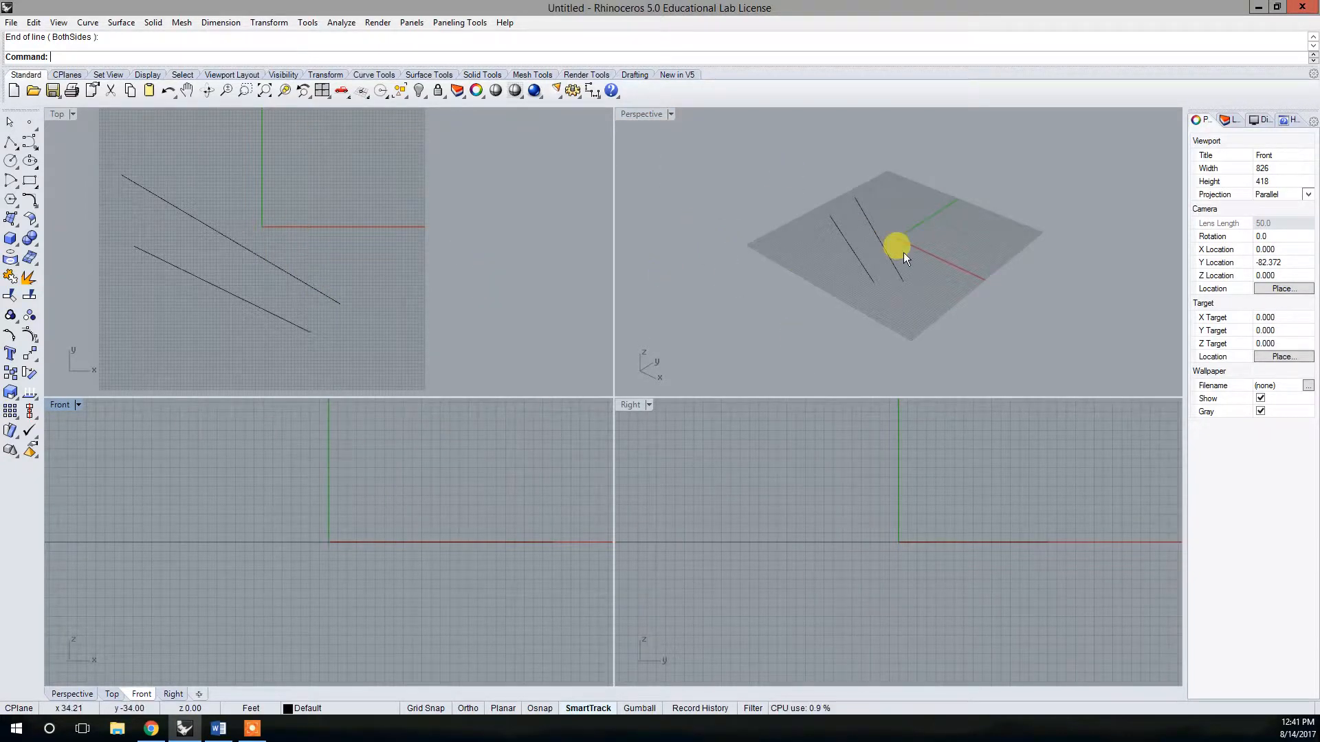
{"action": "left_click", "coordinate": [882, 238]}
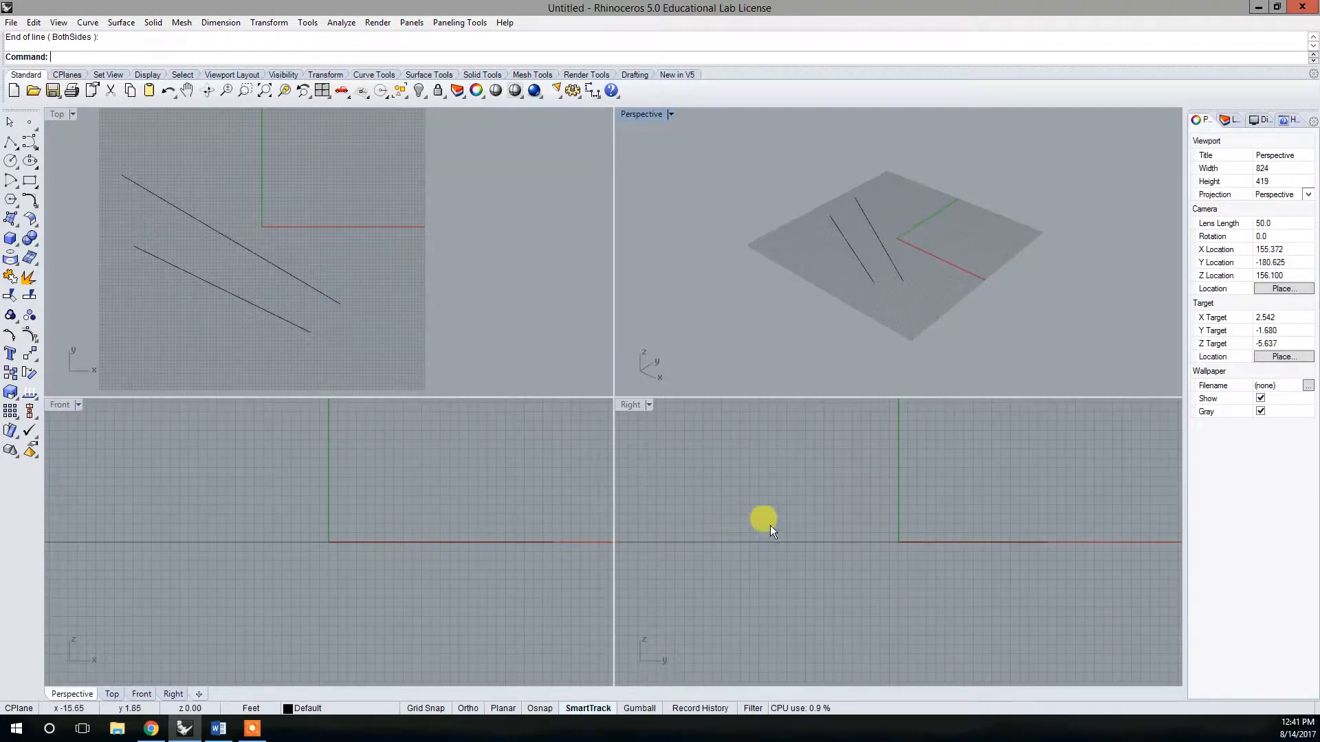
{"action": "right_click_drag", "start_coordinate": [754, 254], "coordinate": [867, 209]}
{"action": "left_click", "coordinate": [431, 254]}
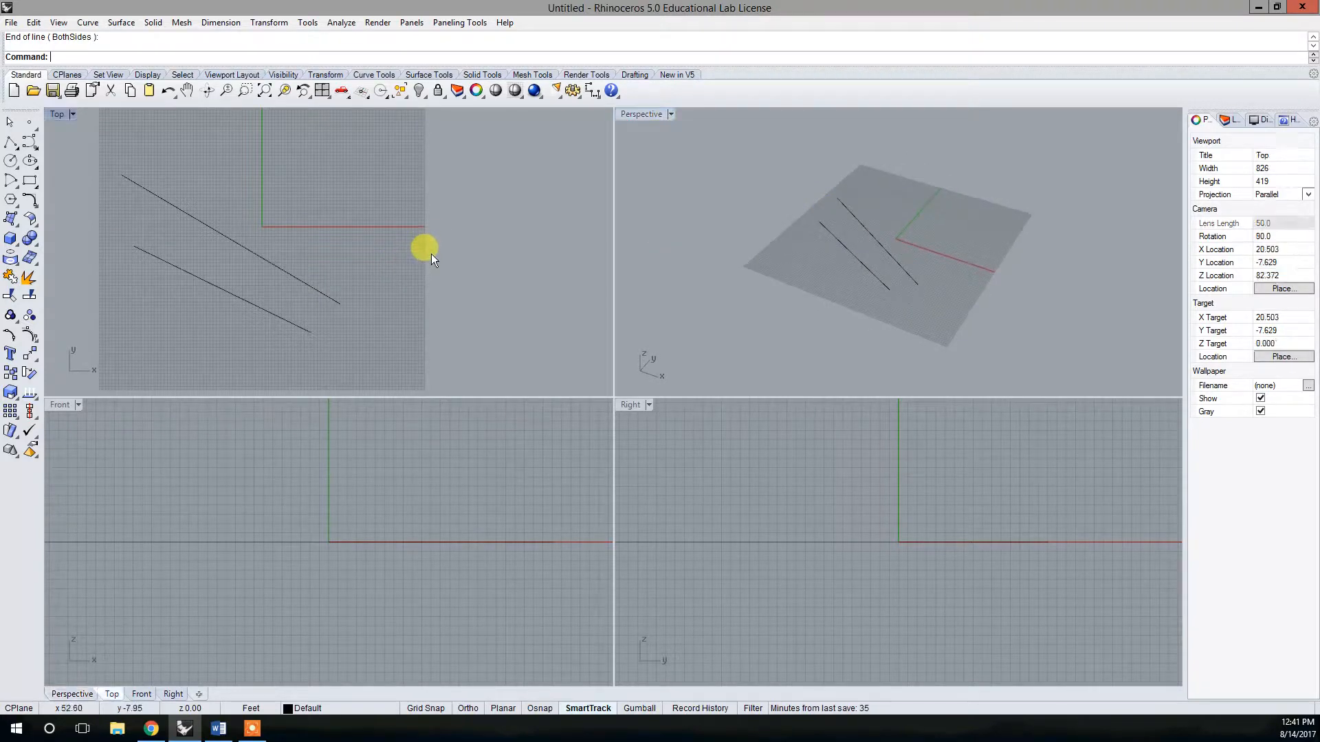
{"action": "scroll", "coordinate": [431, 254], "scroll_direction": "down", "scroll_amount": 8}
{"action": "right_click_drag", "start_coordinate": [431, 253], "coordinate": [393, 220]}
{"action": "scroll", "coordinate": [394, 218], "scroll_direction": "up", "scroll_amount": 4}
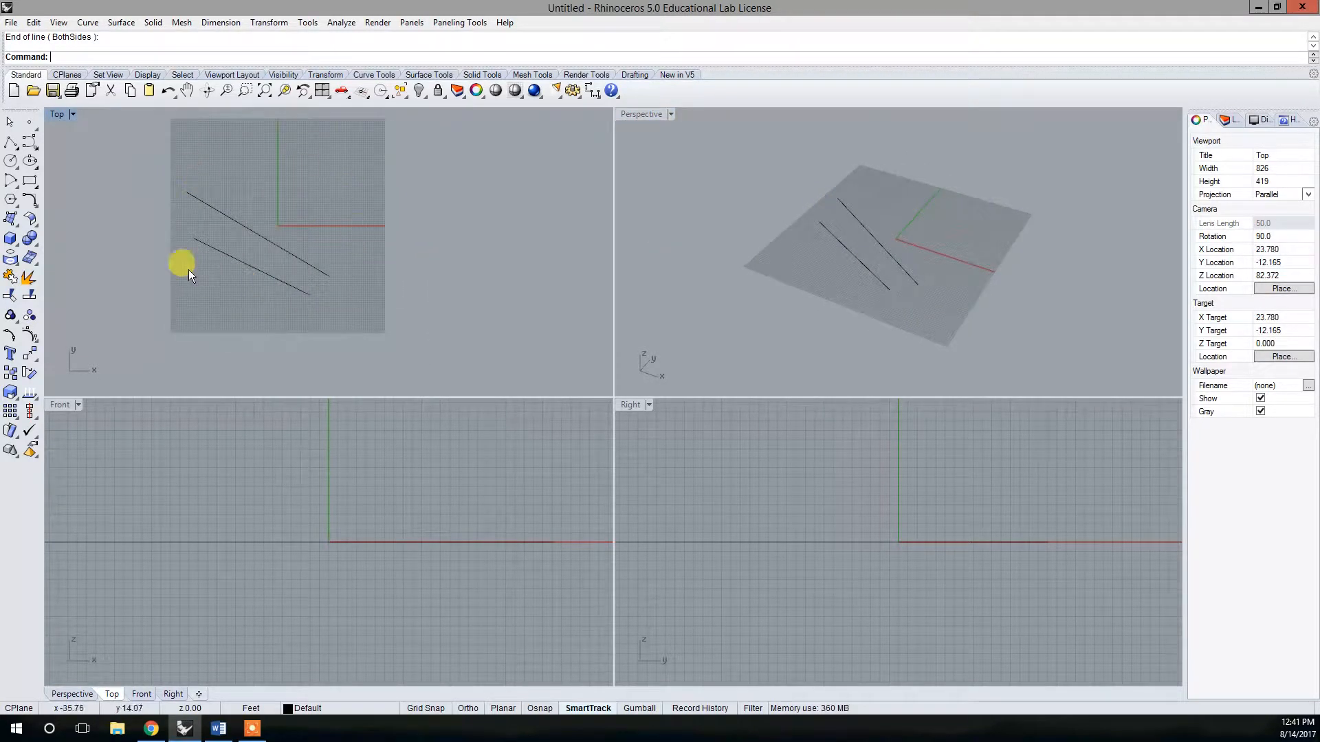
{"action": "right_click_drag", "start_coordinate": [999, 299], "coordinate": [986, 286]}
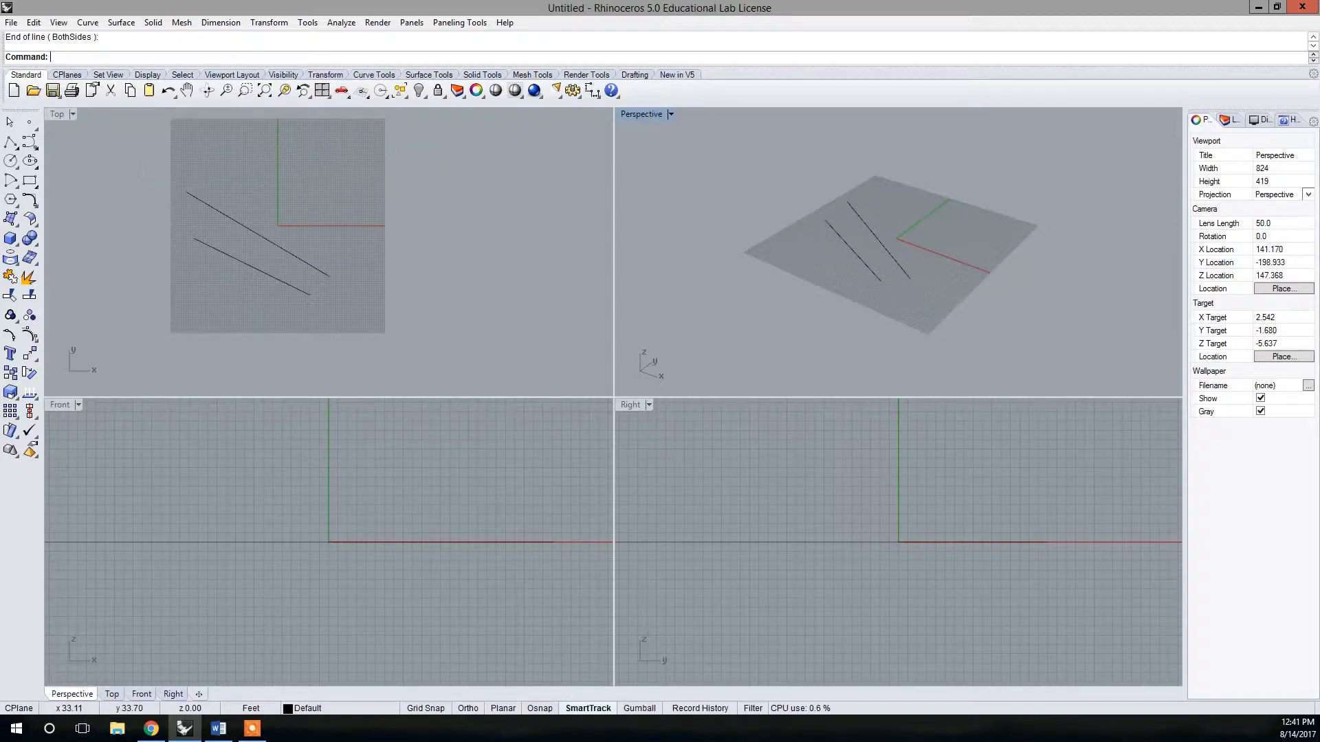
{"action": "left_click", "coordinate": [74, 115]}
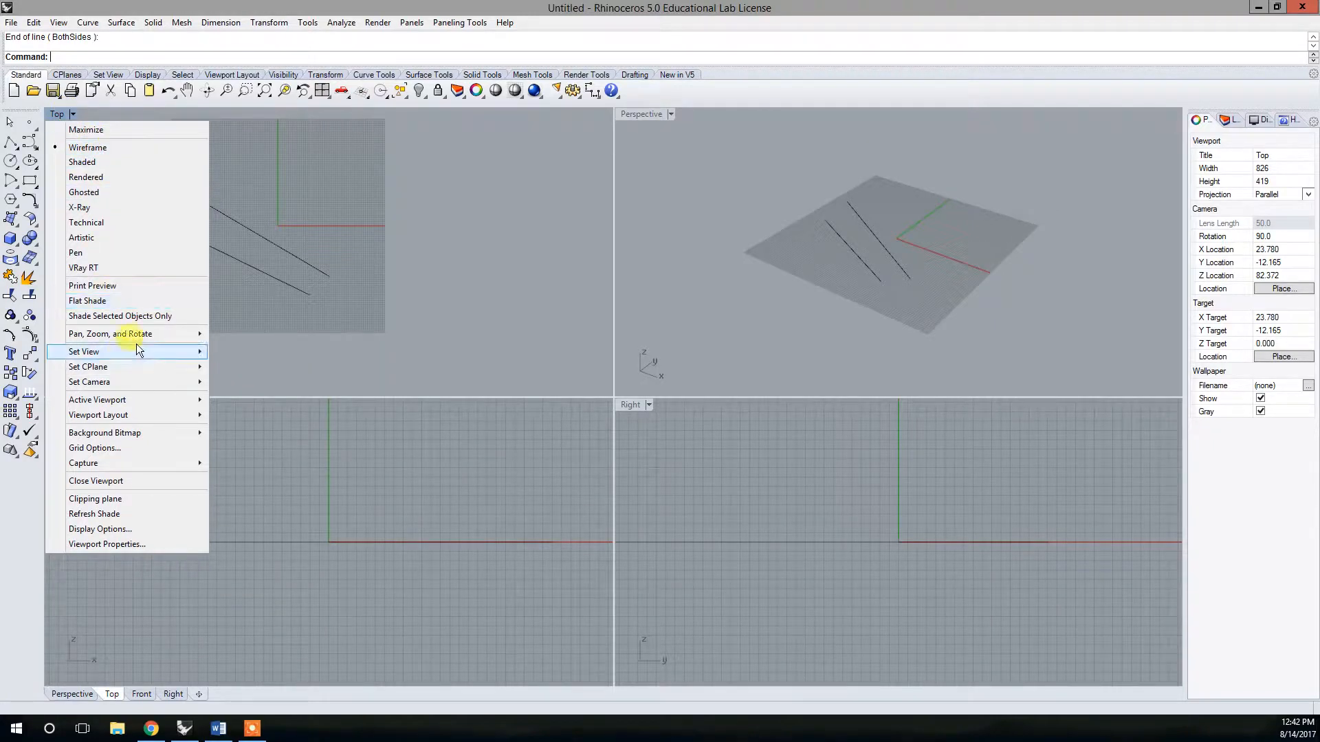
{"action": "mouse_move", "coordinate": [136, 345]}
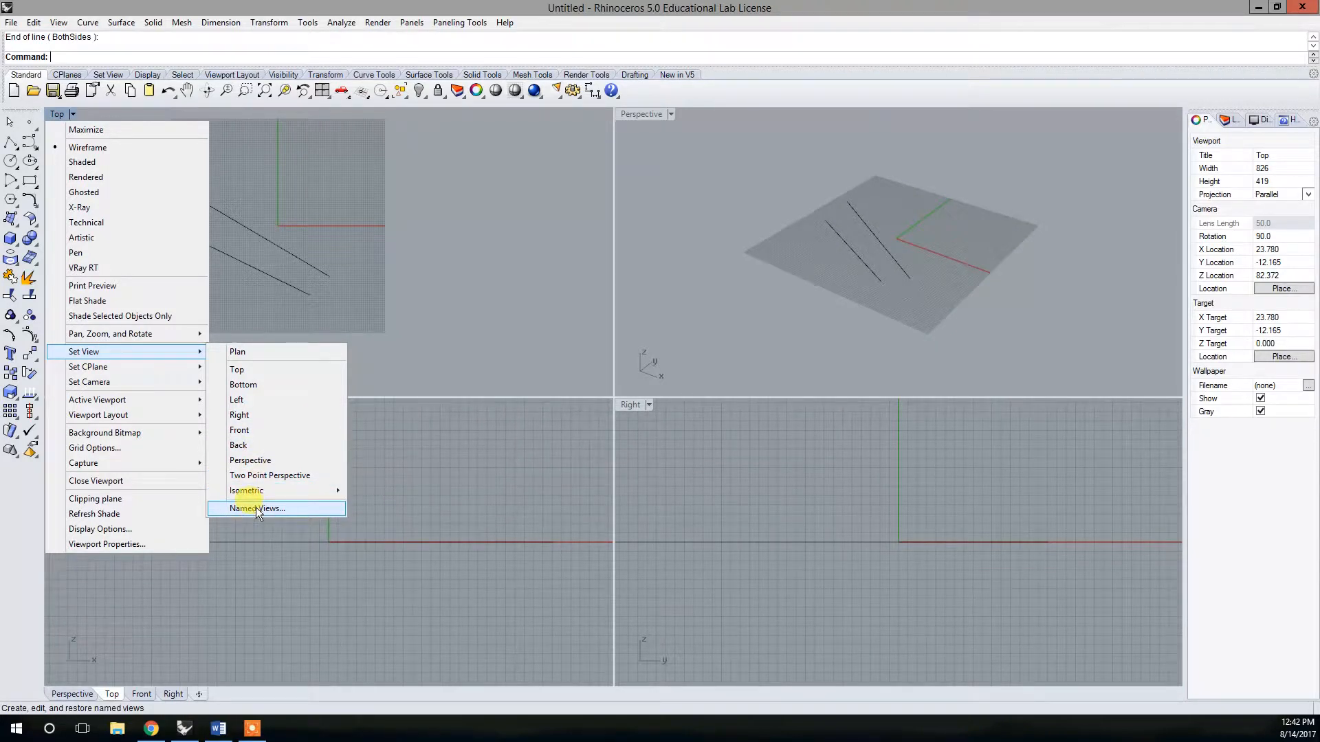
{"action": "left_click", "coordinate": [8, 220]}
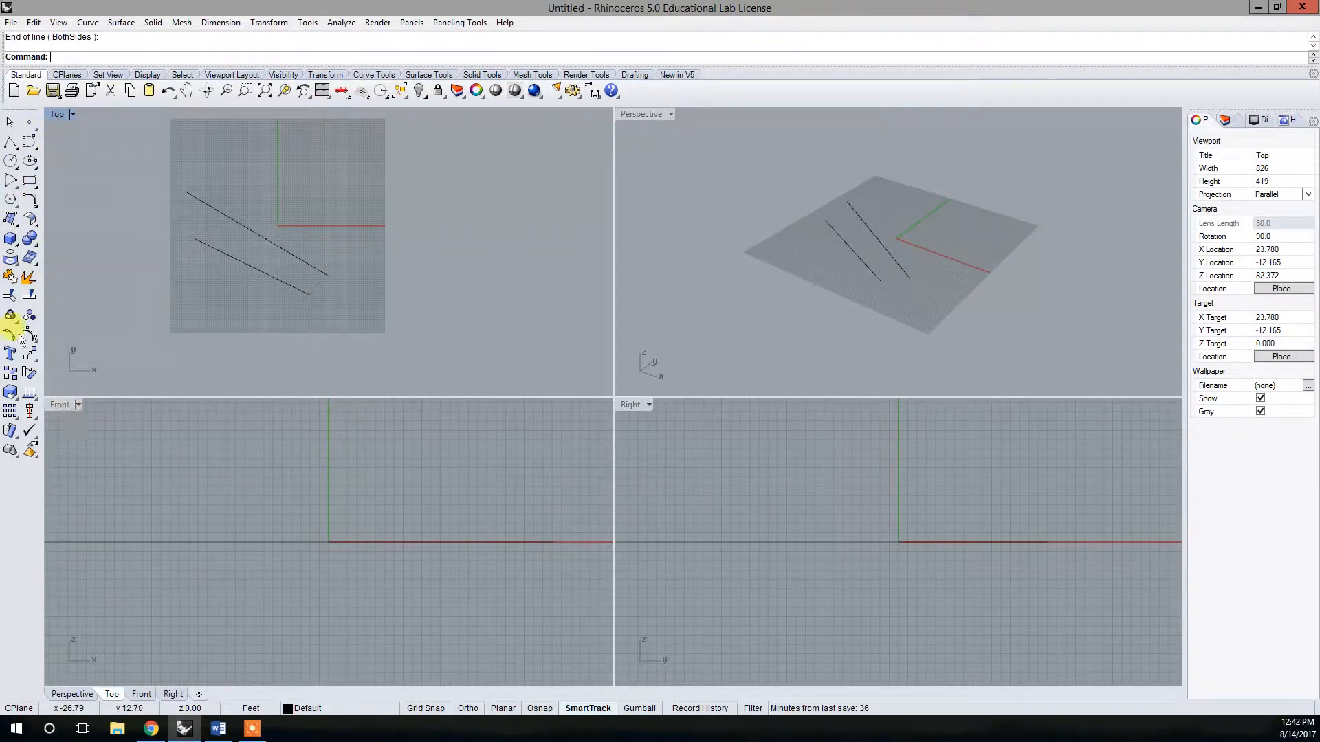
- Maximize the Perspective viewport, inspect the lines from several angles, and check the Top and Right views before returning to Perspective
{"action": "double_click", "coordinate": [645, 114]}
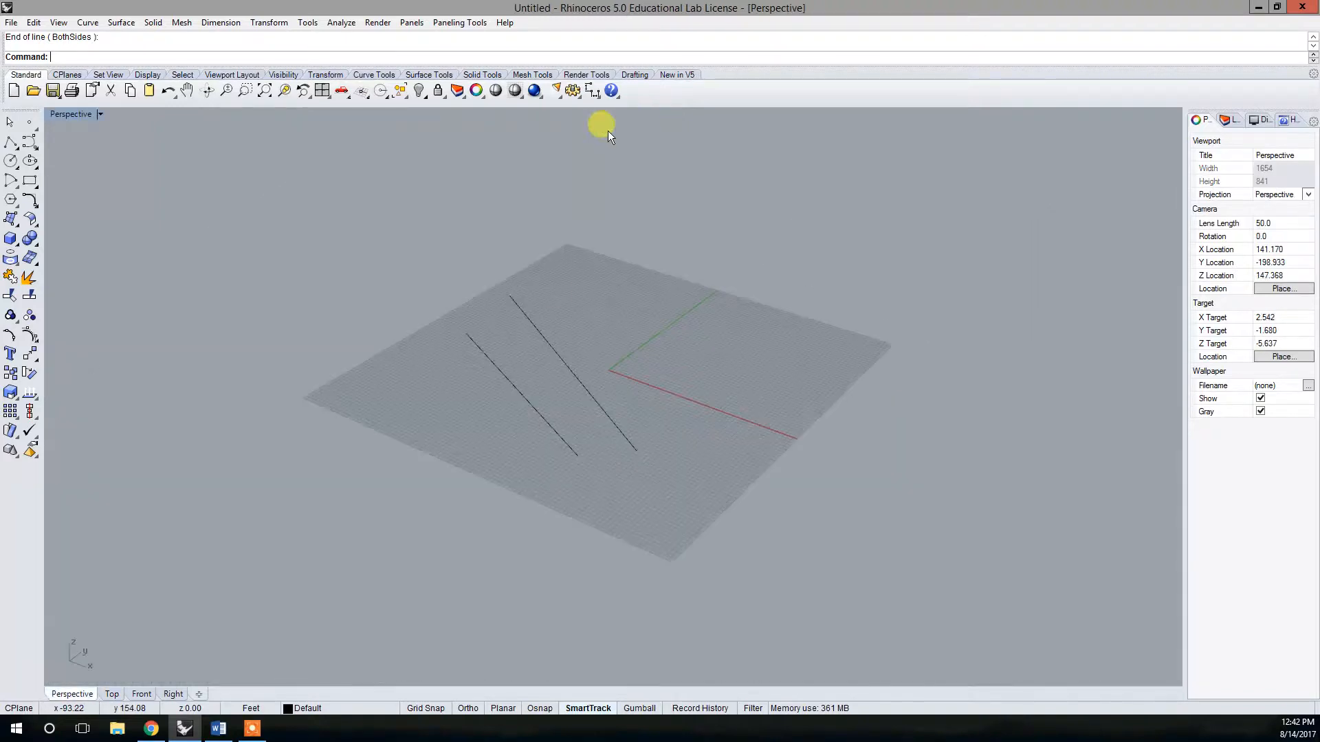
{"action": "mouse_move", "coordinate": [642, 333]}
{"action": "right_mouse_down"}
{"action": "mouse_move", "coordinate": [625, 295]}
{"action": "mouse_move", "coordinate": [654, 414]}
{"action": "mouse_move", "coordinate": [657, 339]}
{"action": "right_mouse_up"}
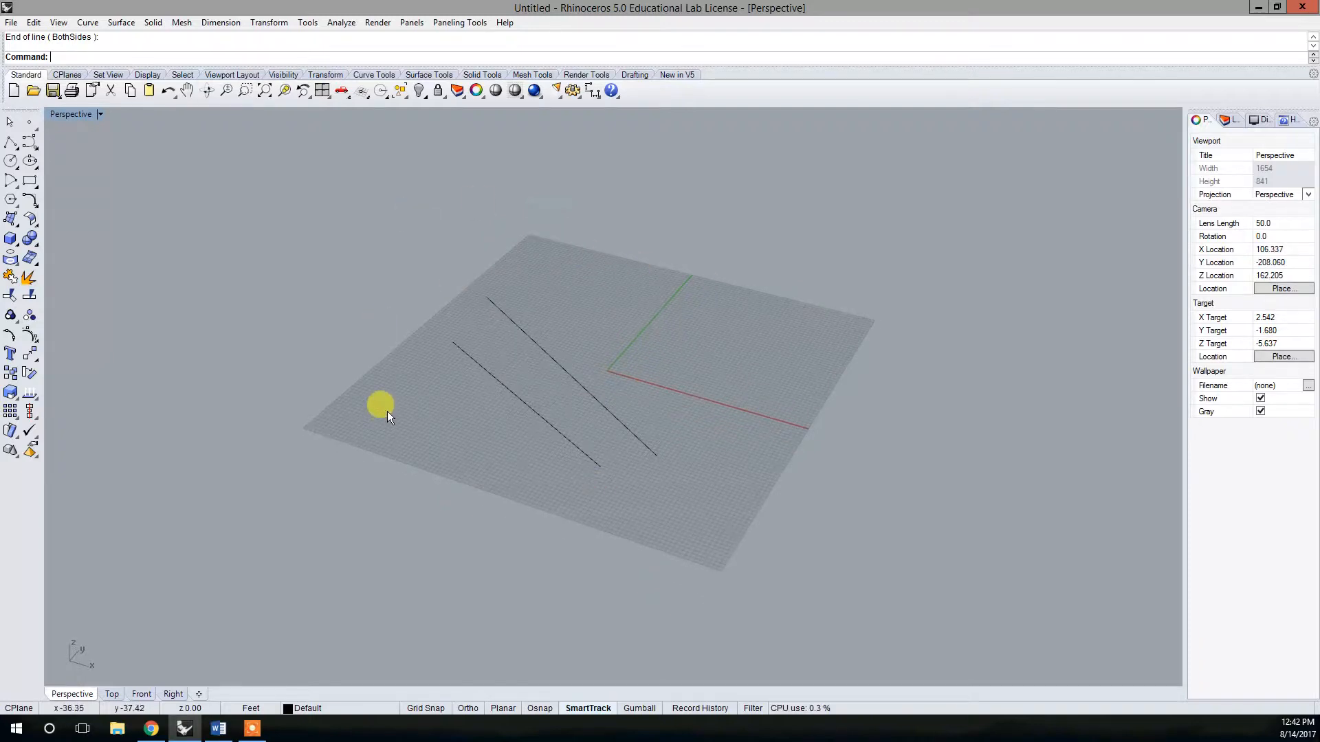
{"action": "right_click_drag", "start_coordinate": [621, 339], "coordinate": [583, 468], "text": "shift"}
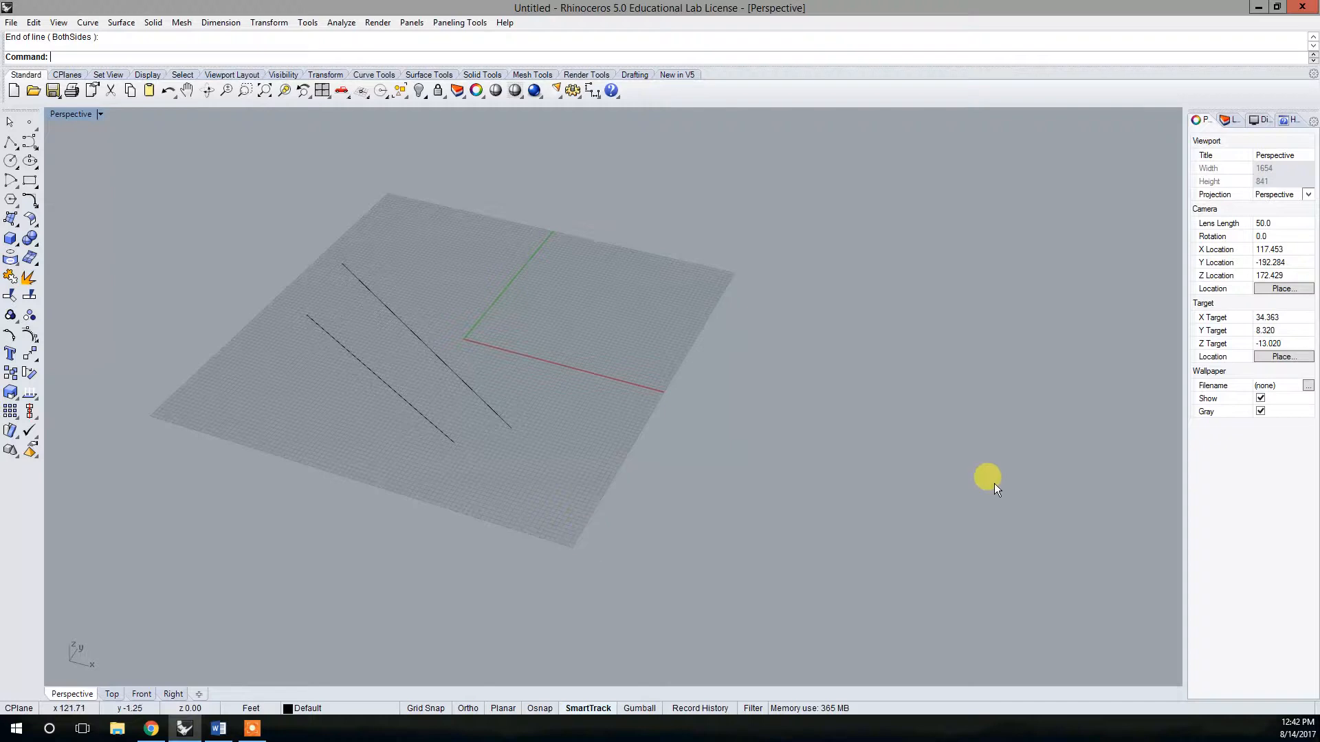
{"action": "right_click_drag", "start_coordinate": [599, 434], "coordinate": [558, 374]}
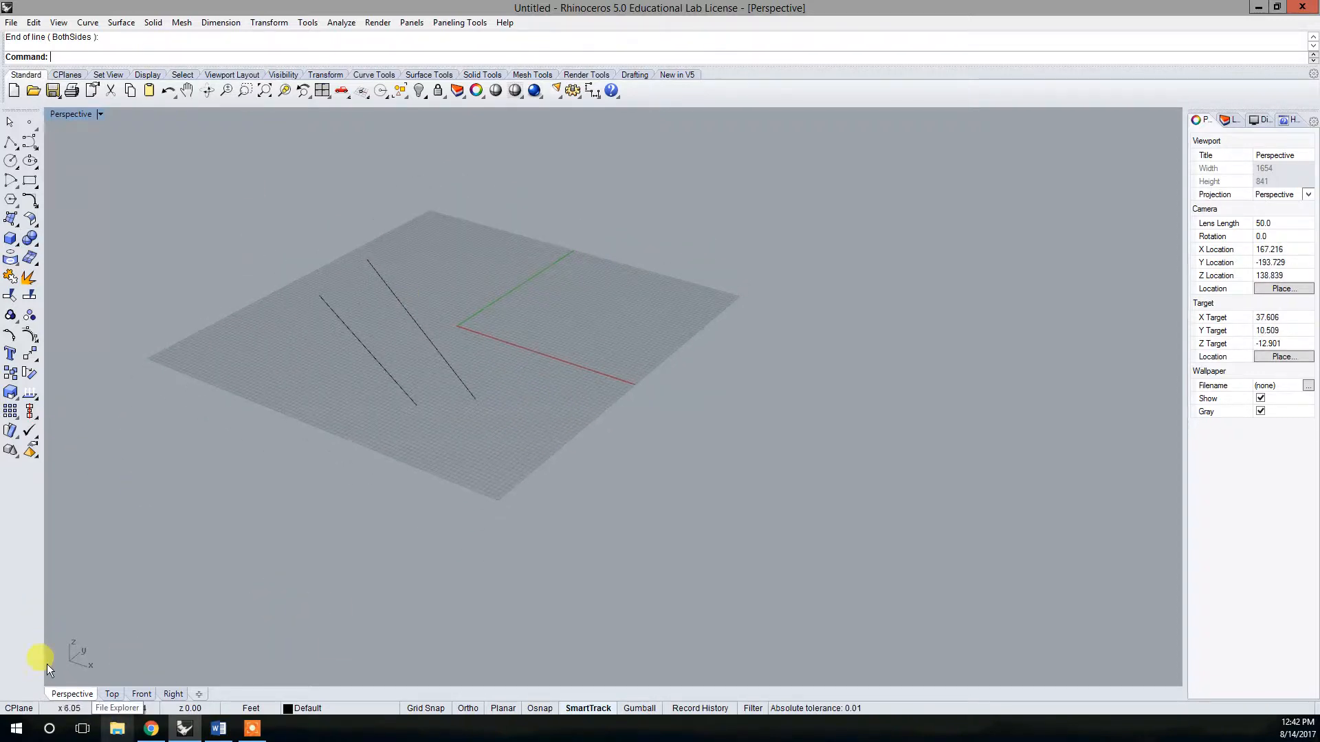
{"action": "left_click", "coordinate": [111, 695]}
{"action": "left_click", "coordinate": [173, 694]}
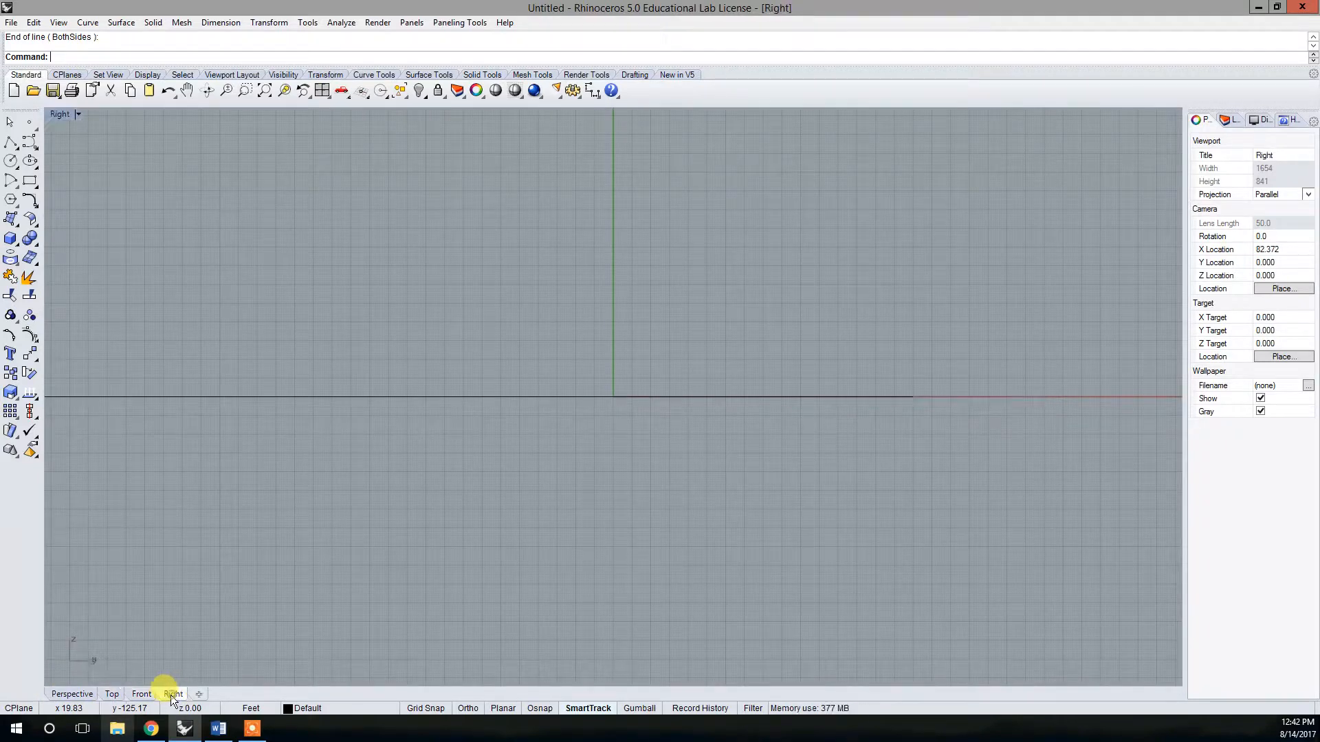
{"action": "left_click", "coordinate": [59, 695]}
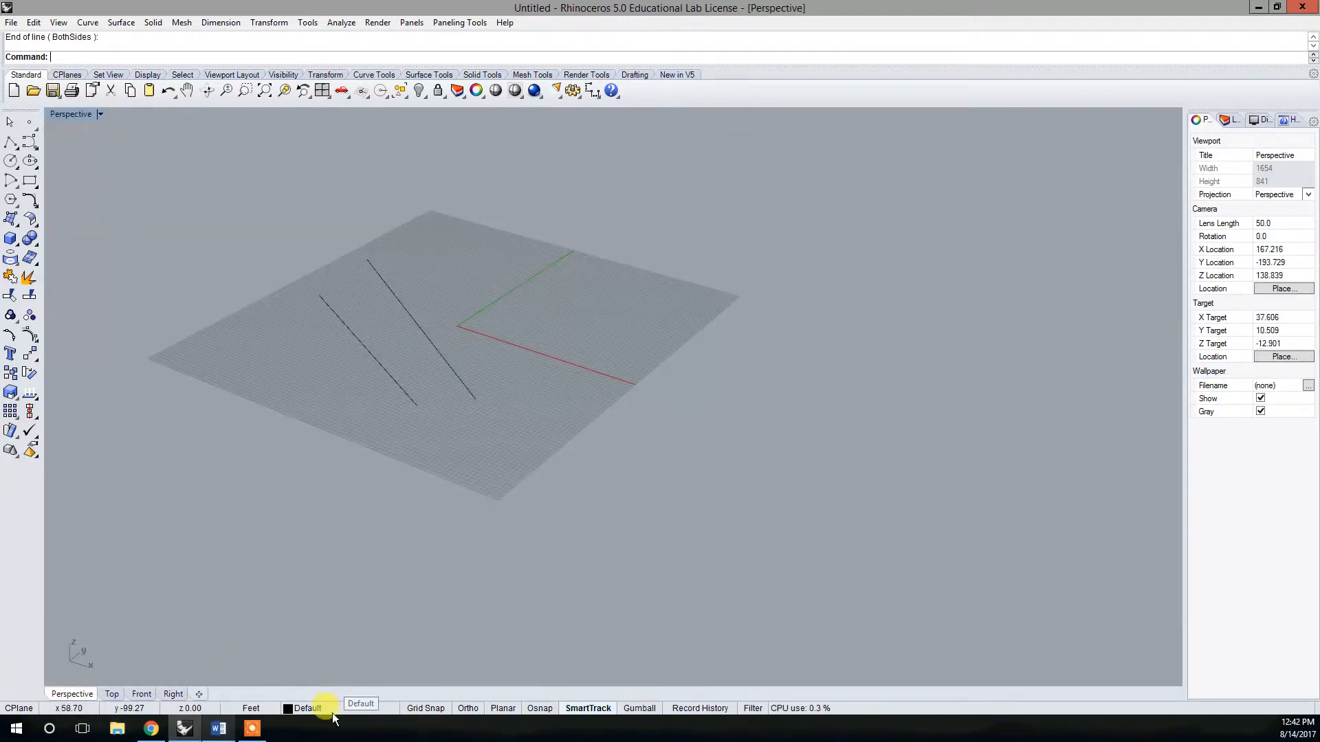
- Turn on Grid Snap and Ortho for drawing in the maximized Perspective view
{"action": "left_click", "coordinate": [431, 707]}
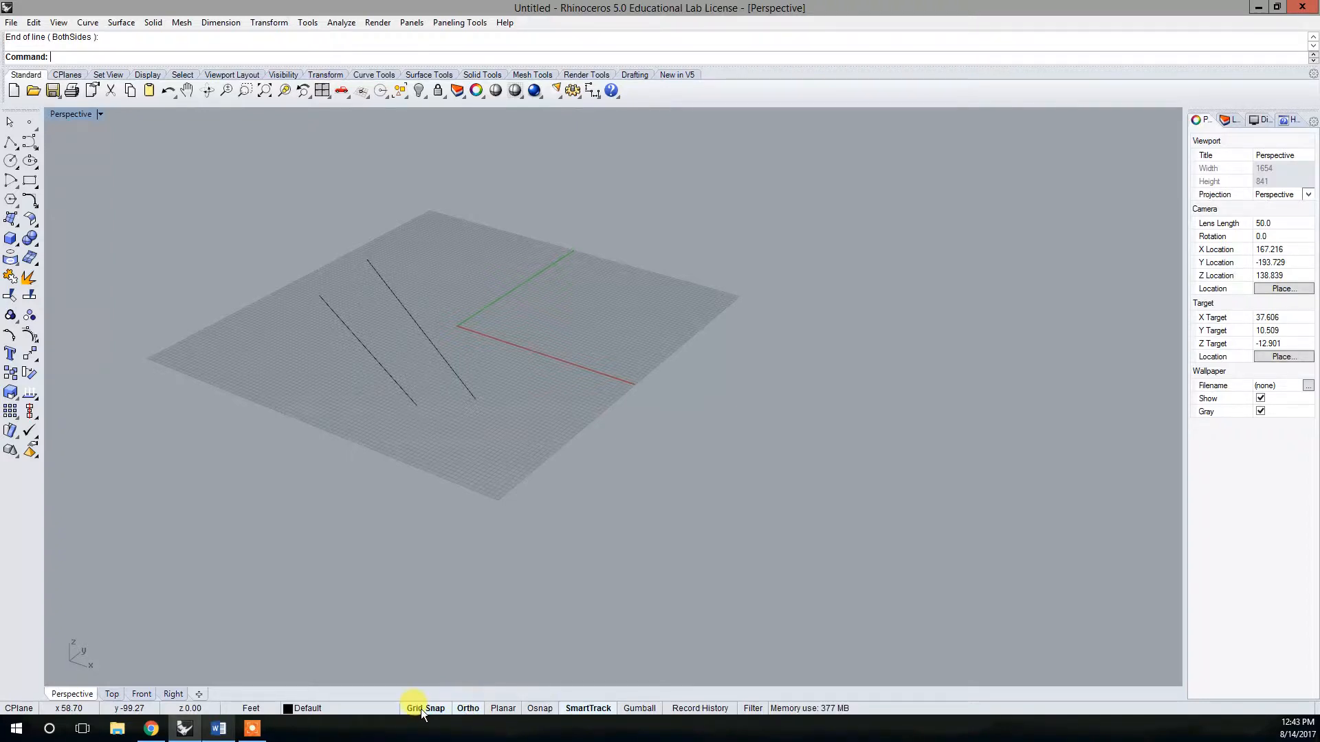
{"action": "right_click_drag", "start_coordinate": [480, 481], "coordinate": [439, 348]}
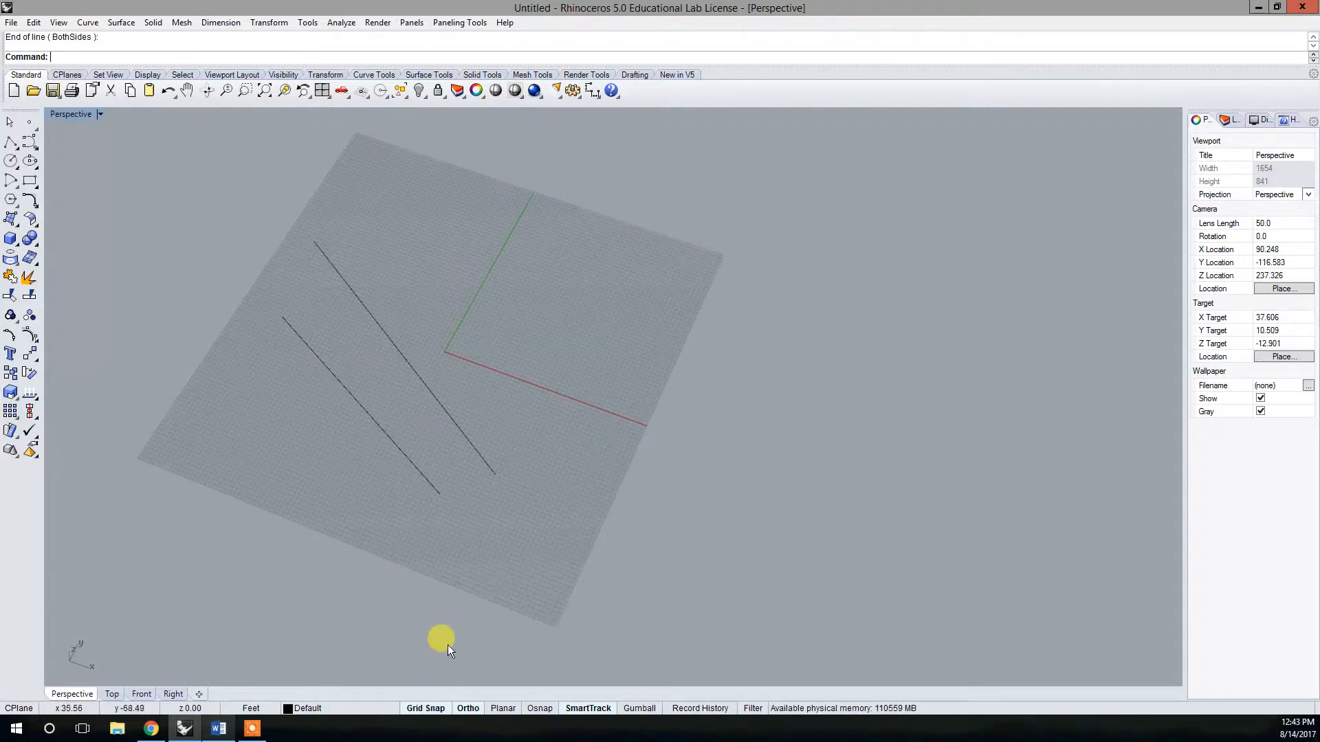
- Try starting a line near the red axis with Ortho switched off and back on, and cancel the line
{"action": "left_click", "coordinate": [465, 709]}
{"action": "right_click", "coordinate": [525, 425]}
{"action": "left_click", "coordinate": [533, 400]}
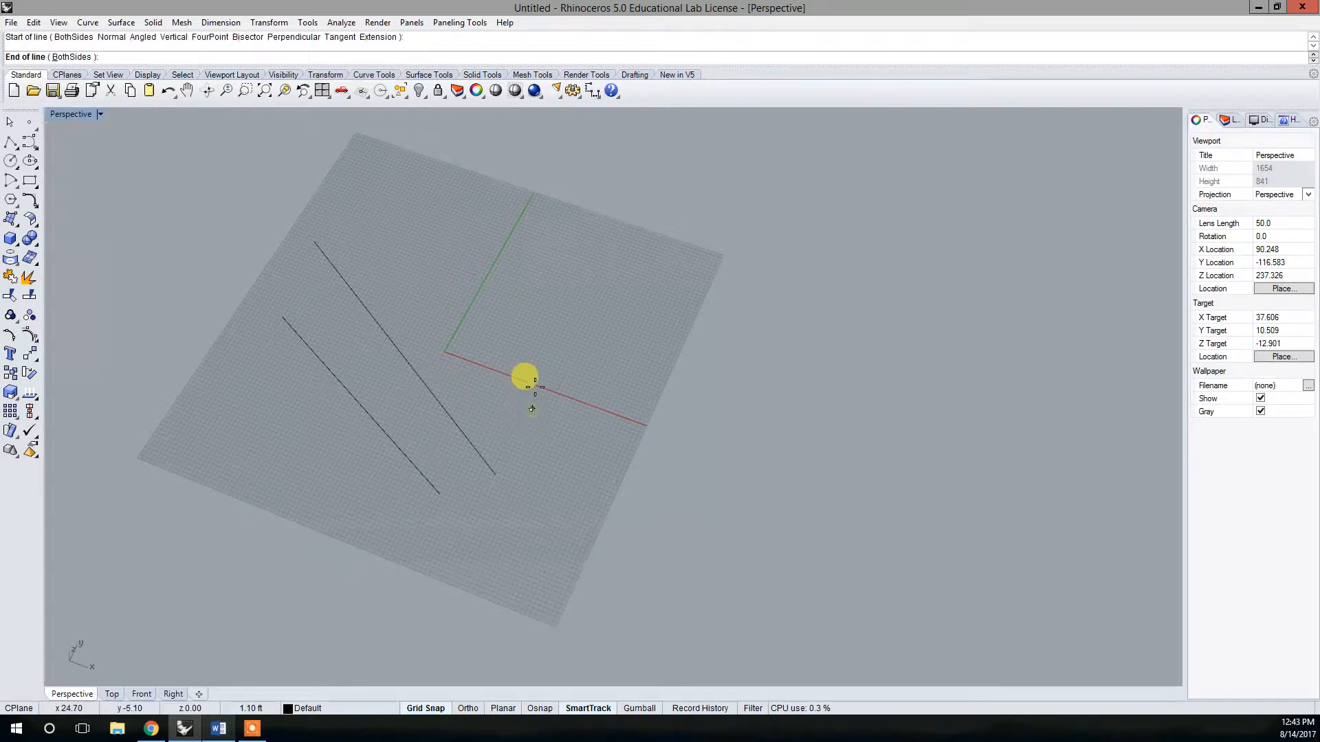
{"action": "left_click", "coordinate": [465, 710]}
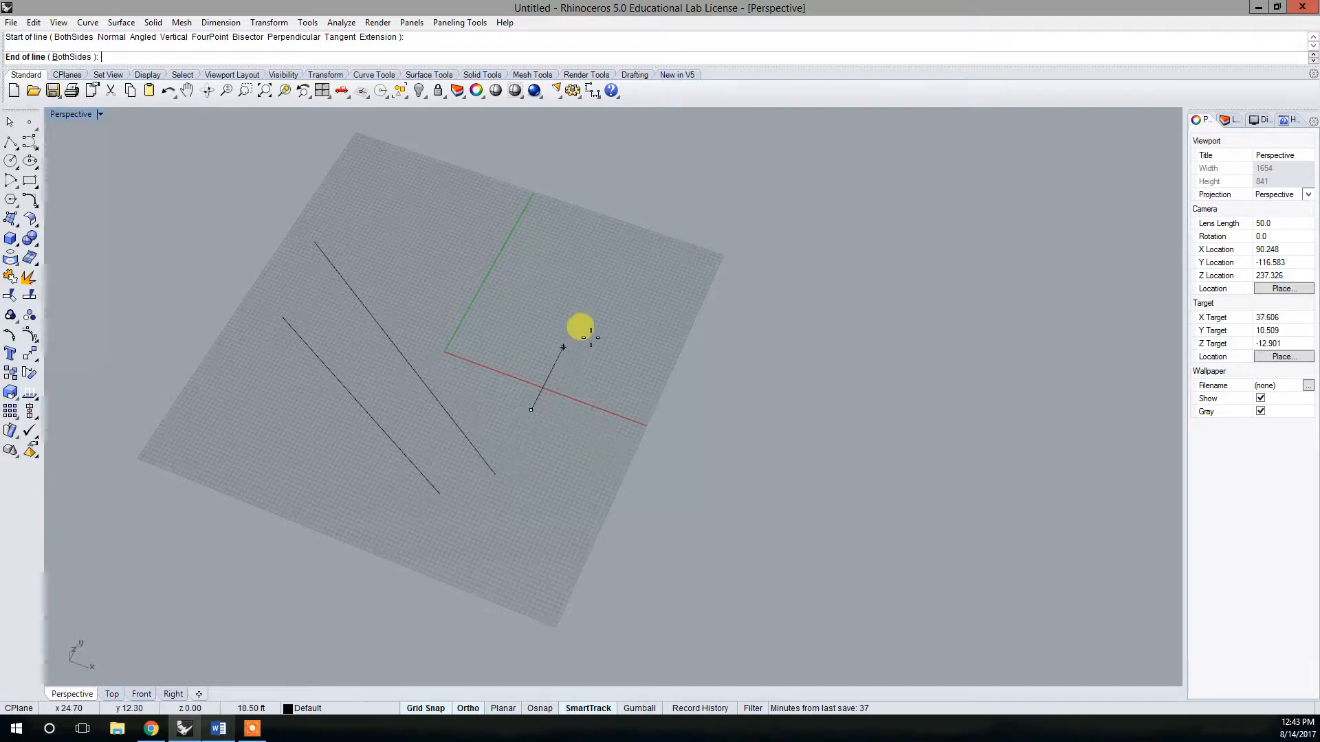
{"action": "key", "text": "Escape"}
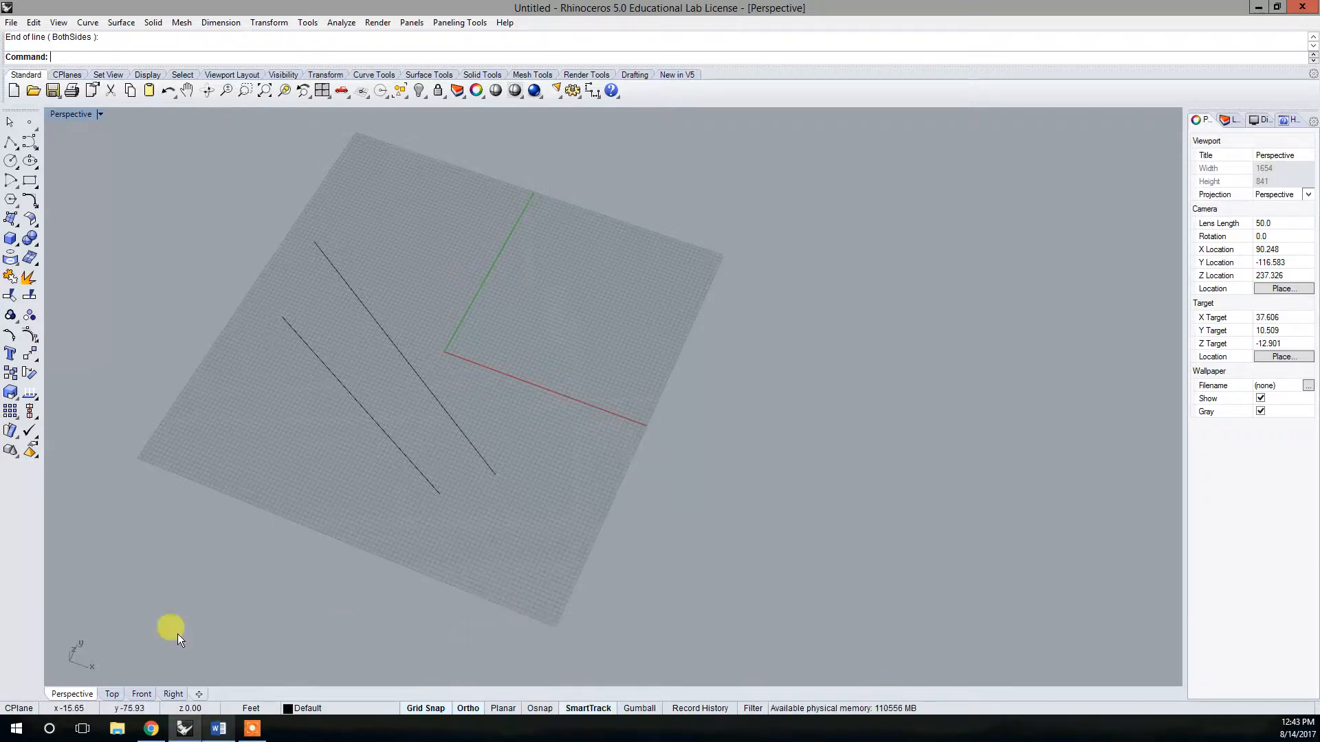
- Enable object snaps with End, and draw a short line from the longer line's upper endpoint with Ortho switched off
{"action": "left_click", "coordinate": [540, 709]}
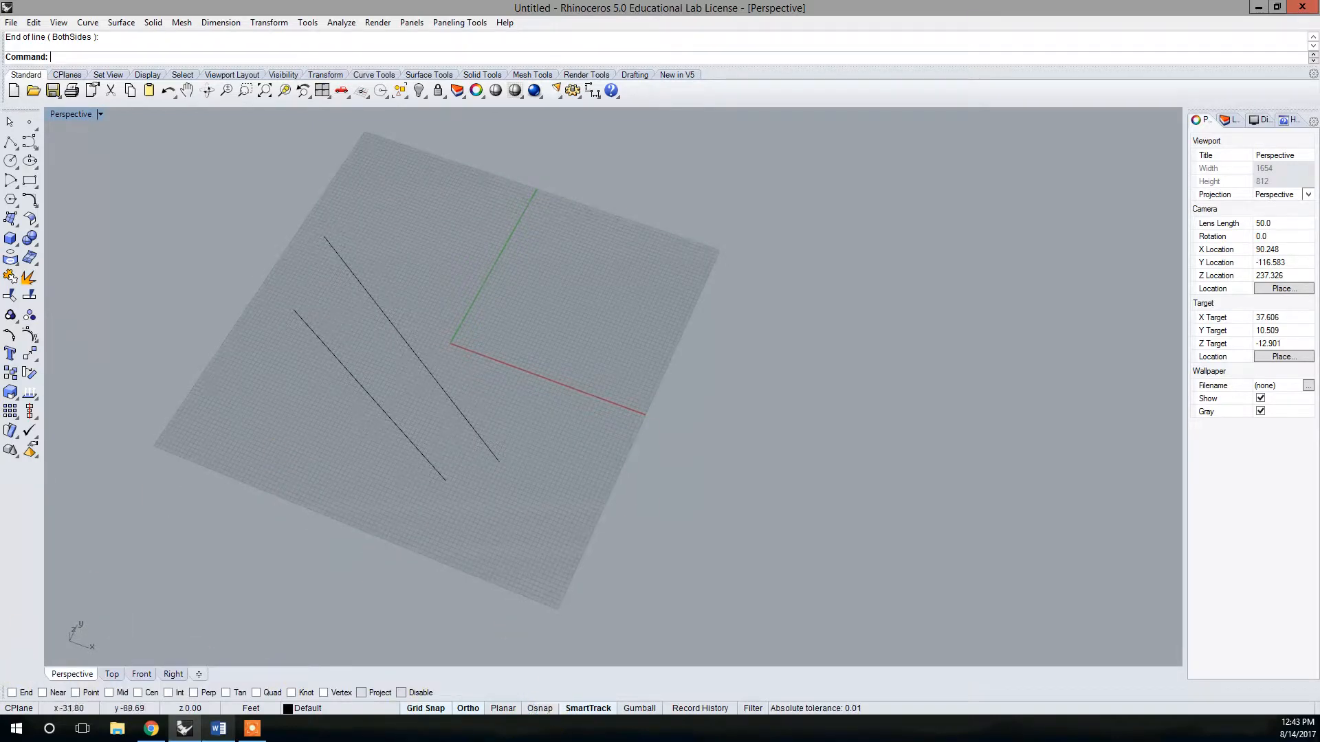
{"action": "left_click", "coordinate": [12, 693]}
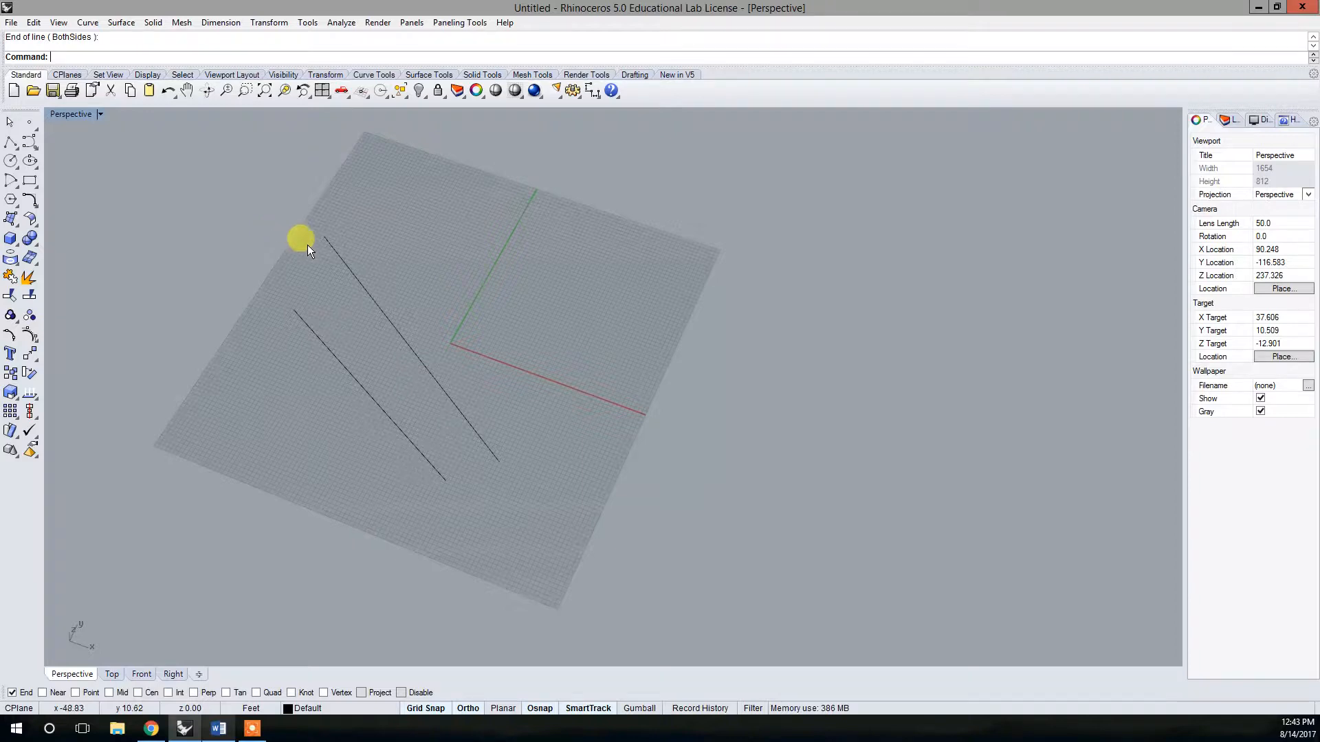
{"action": "key", "text": "Return"}
{"action": "left_click", "coordinate": [328, 238]}
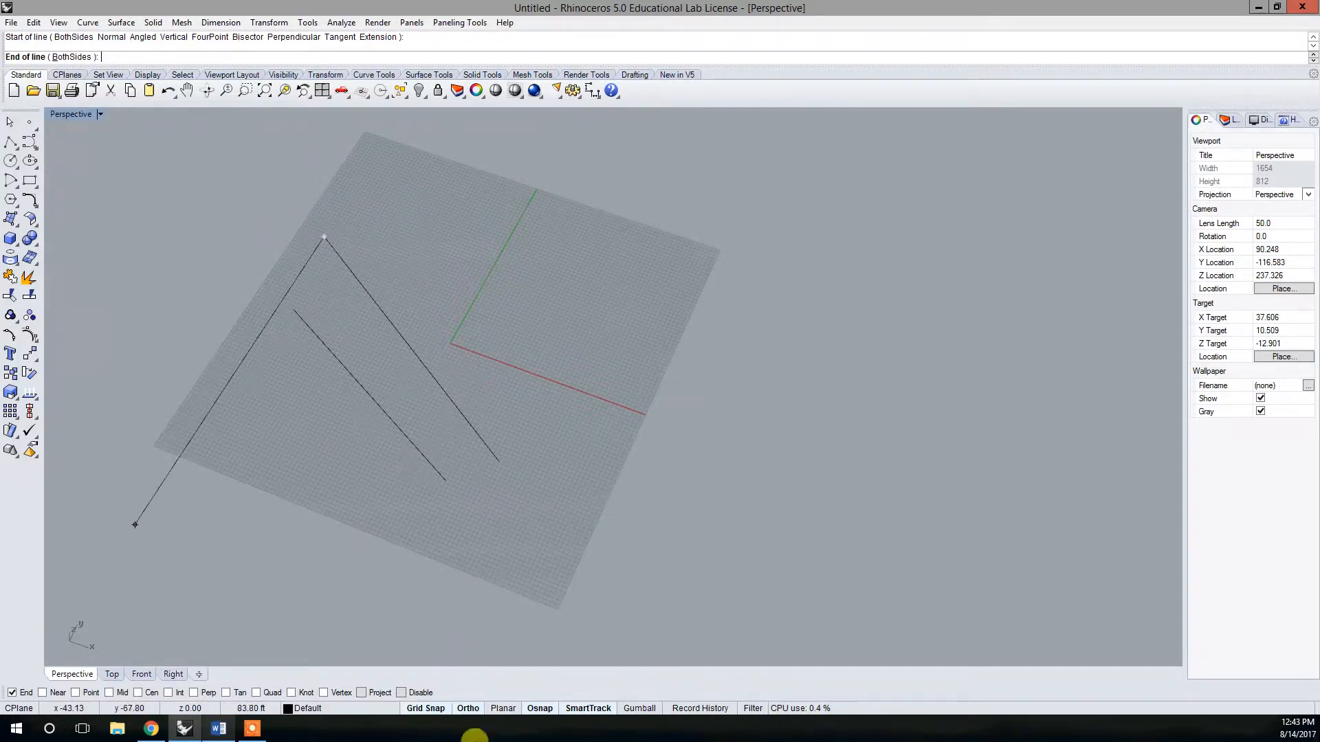
{"action": "left_click", "coordinate": [468, 708]}
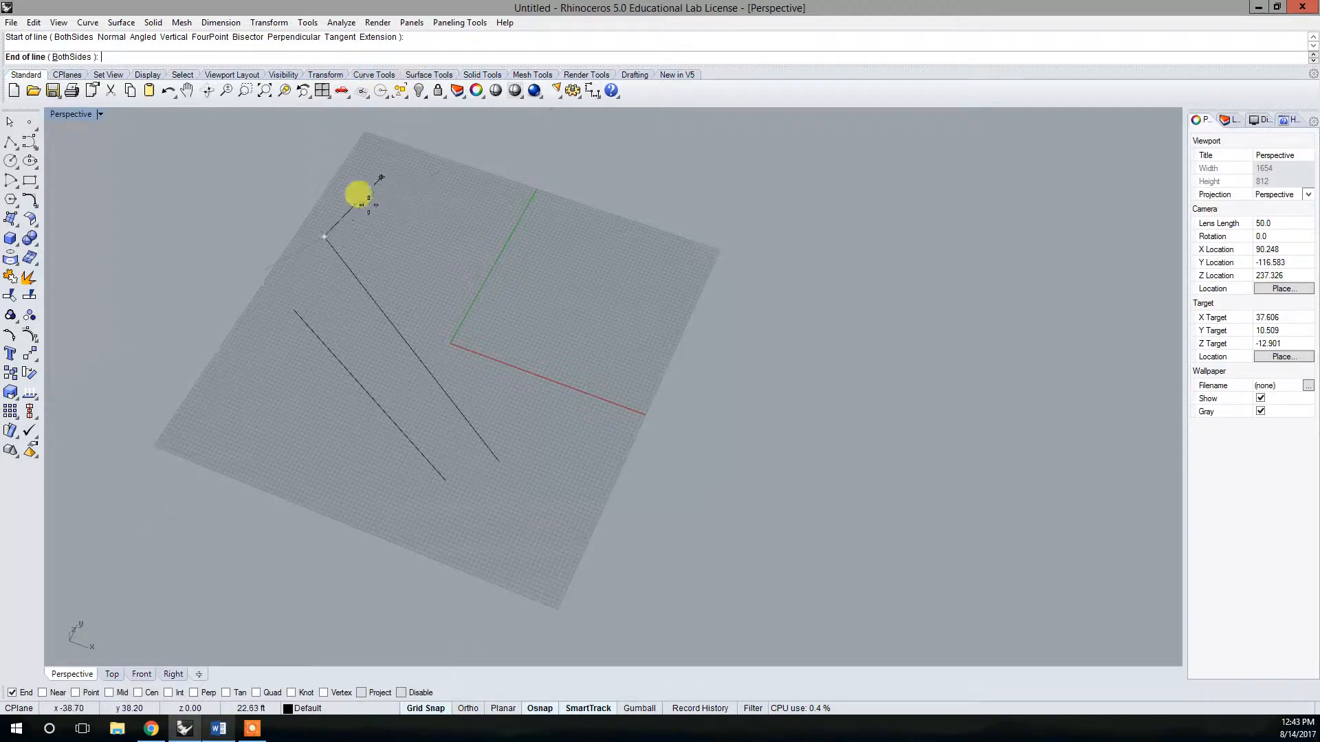
{"action": "left_click", "coordinate": [379, 234]}
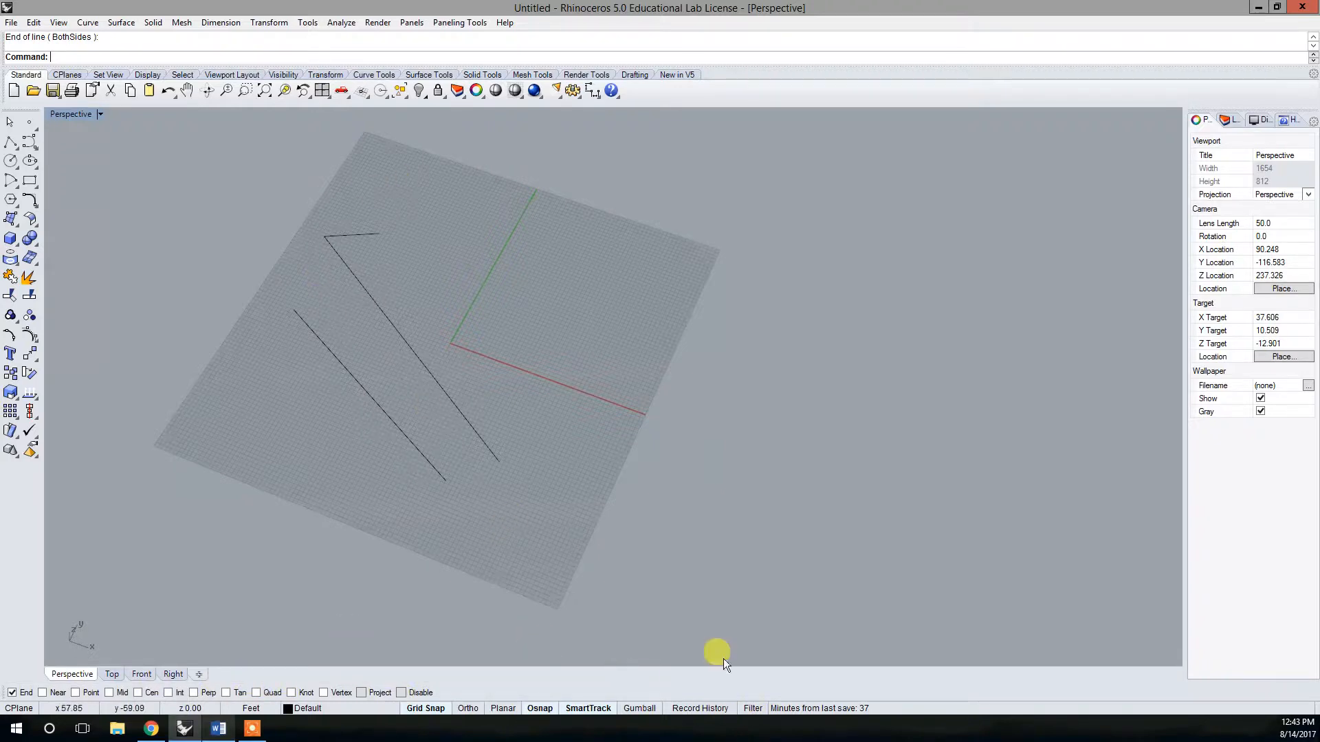
- Turn on Gumball and select the long line that meets the short line
{"action": "left_click", "coordinate": [641, 706]}
{"action": "right_click_drag", "start_coordinate": [529, 362], "coordinate": [480, 286]}
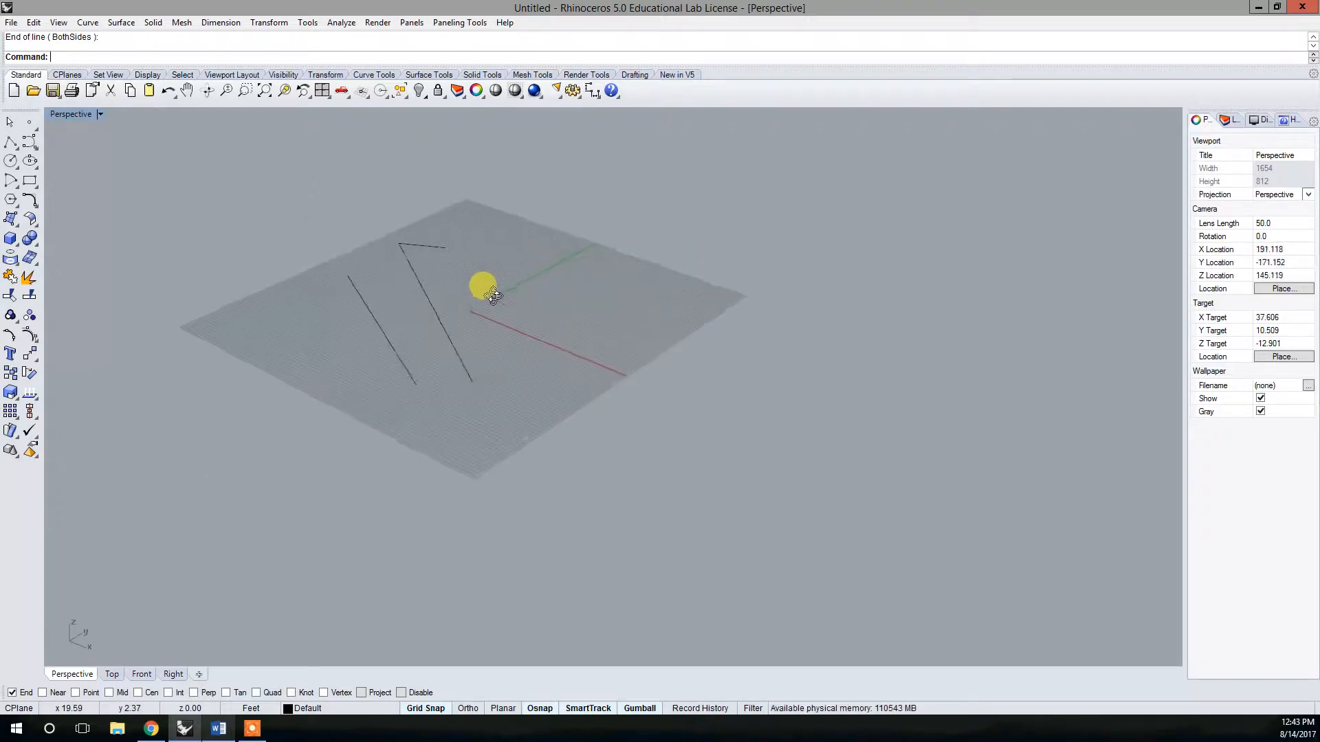
{"action": "left_click", "coordinate": [442, 329]}
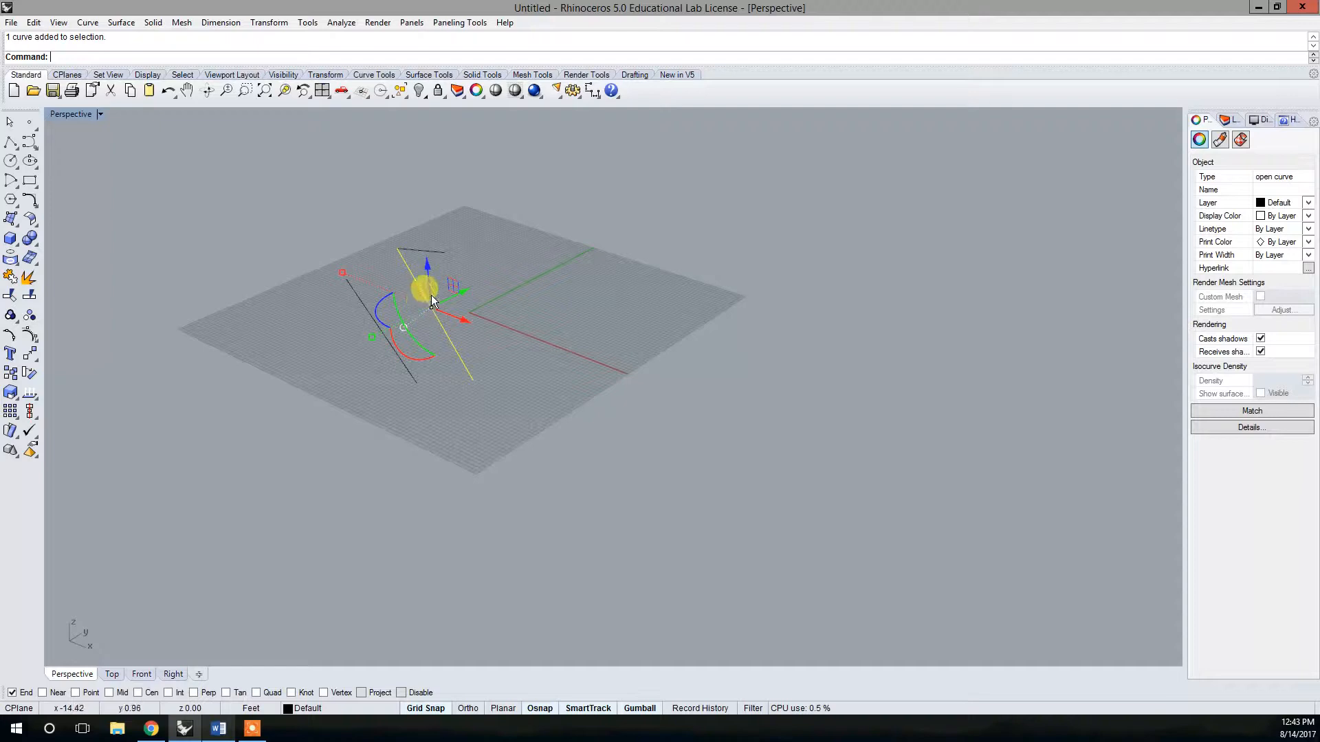
{"action": "right_click_drag", "start_coordinate": [455, 332], "coordinate": [452, 359]}
{"action": "scroll", "coordinate": [452, 238], "scroll_direction": "up", "scroll_amount": 4}
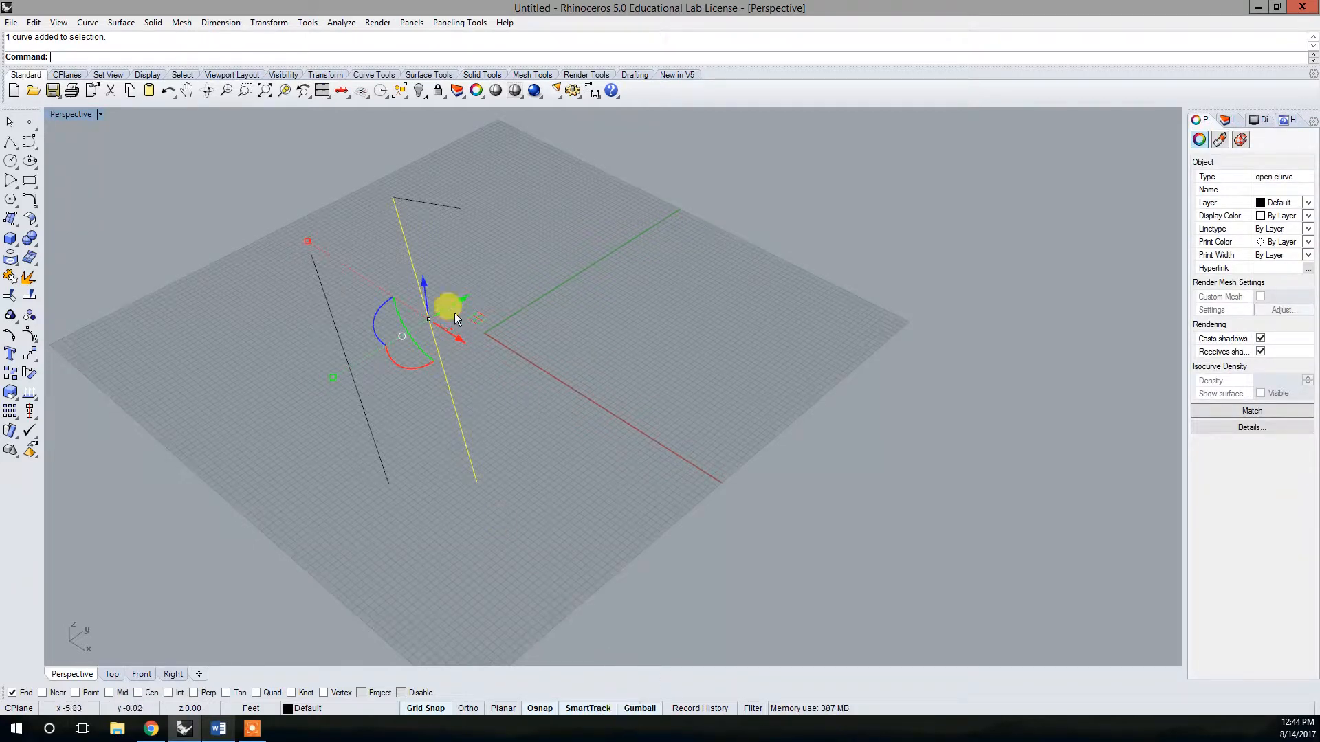
- Try moving the selected line with its Gumball, undo the moves, and deselect it
{"action": "left_click_drag", "start_coordinate": [427, 286], "coordinate": [618, 378]}
{"action": "key", "text": "ctrl+z"}
{"action": "key", "text": "ctrl+z"}
{"action": "key", "text": "ctrl+z"}
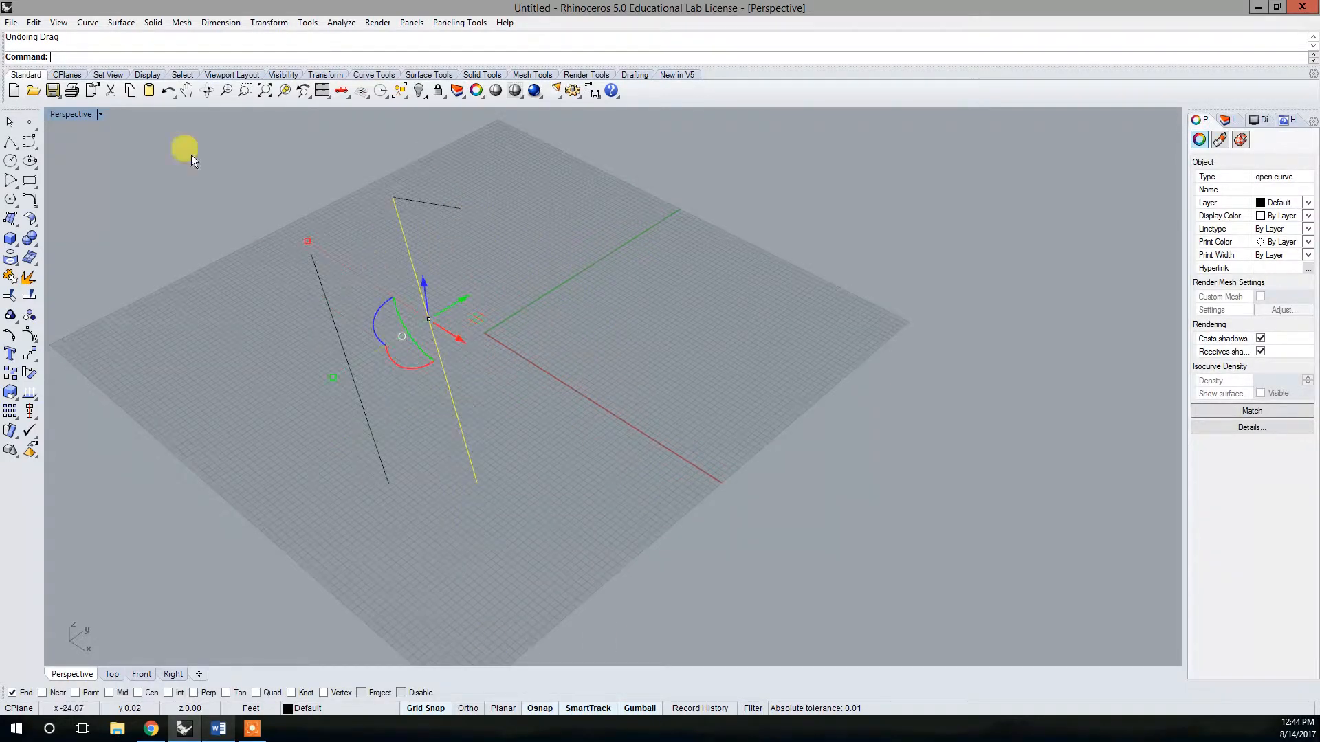
{"action": "left_click", "coordinate": [557, 393]}
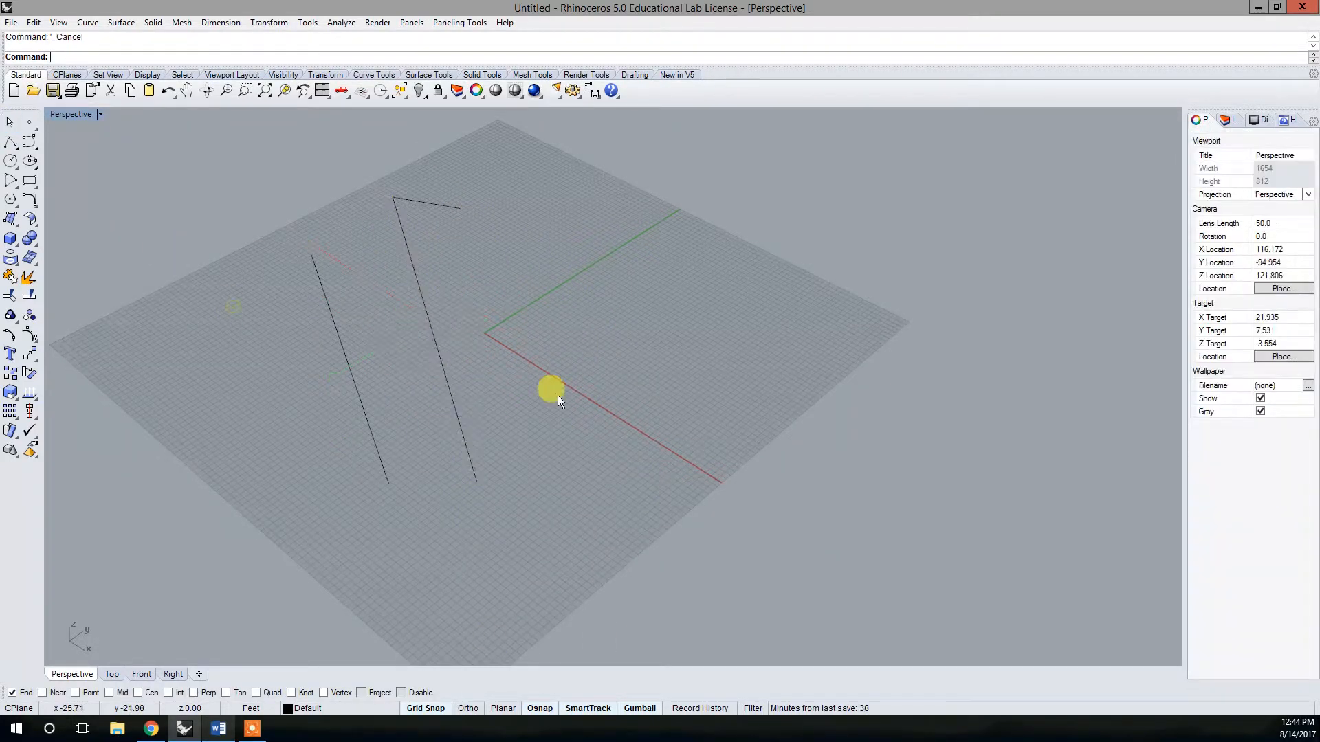
- Widen the properties area beside the Perspective viewport so its section names are shown in full
{"action": "right_click_drag", "start_coordinate": [574, 441], "coordinate": [476, 237]}
{"action": "scroll", "coordinate": [403, 301], "scroll_direction": "down", "scroll_amount": 6}
{"action": "mouse_move", "coordinate": [456, 345]}
{"action": "right_mouse_down"}
{"action": "mouse_move", "coordinate": [478, 336]}
{"action": "mouse_move", "coordinate": [411, 352]}
{"action": "mouse_move", "coordinate": [413, 279]}
{"action": "right_mouse_up"}
{"action": "scroll", "coordinate": [437, 348], "scroll_direction": "up", "scroll_amount": 2}
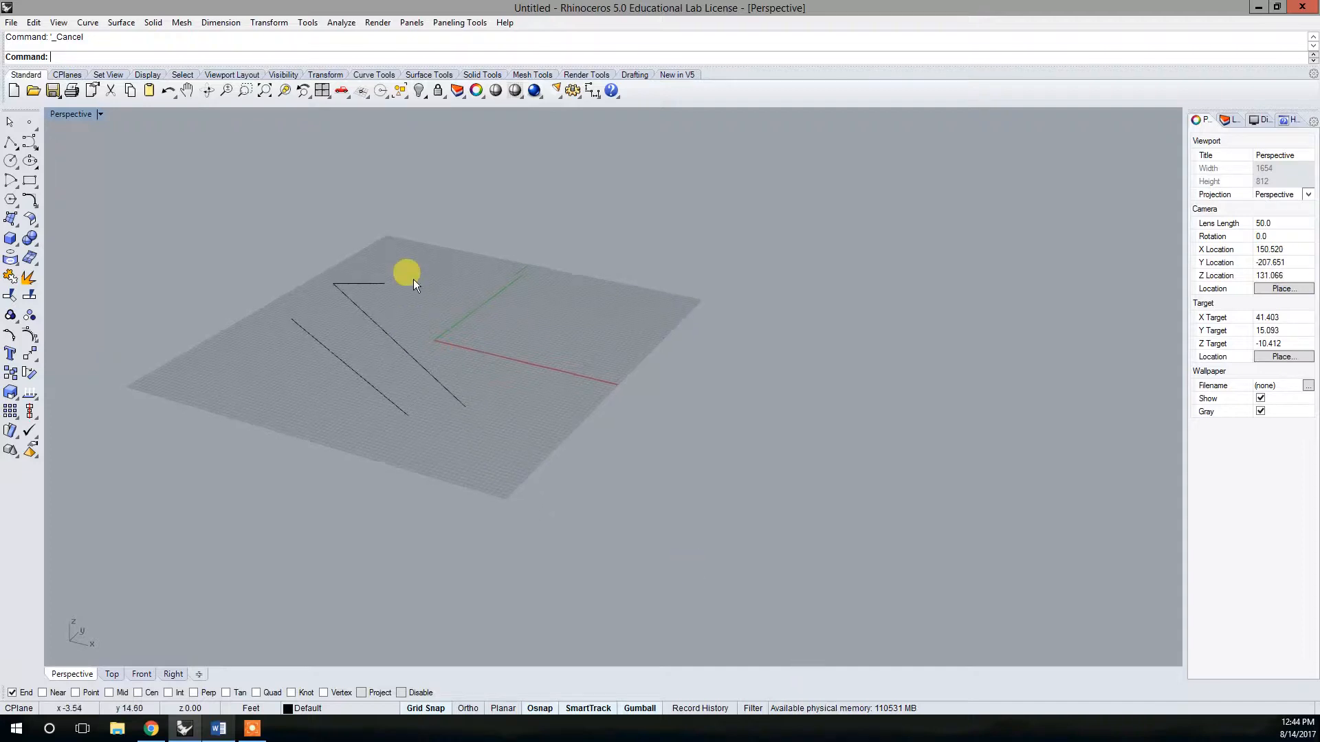
{"action": "left_click", "coordinate": [849, 711]}
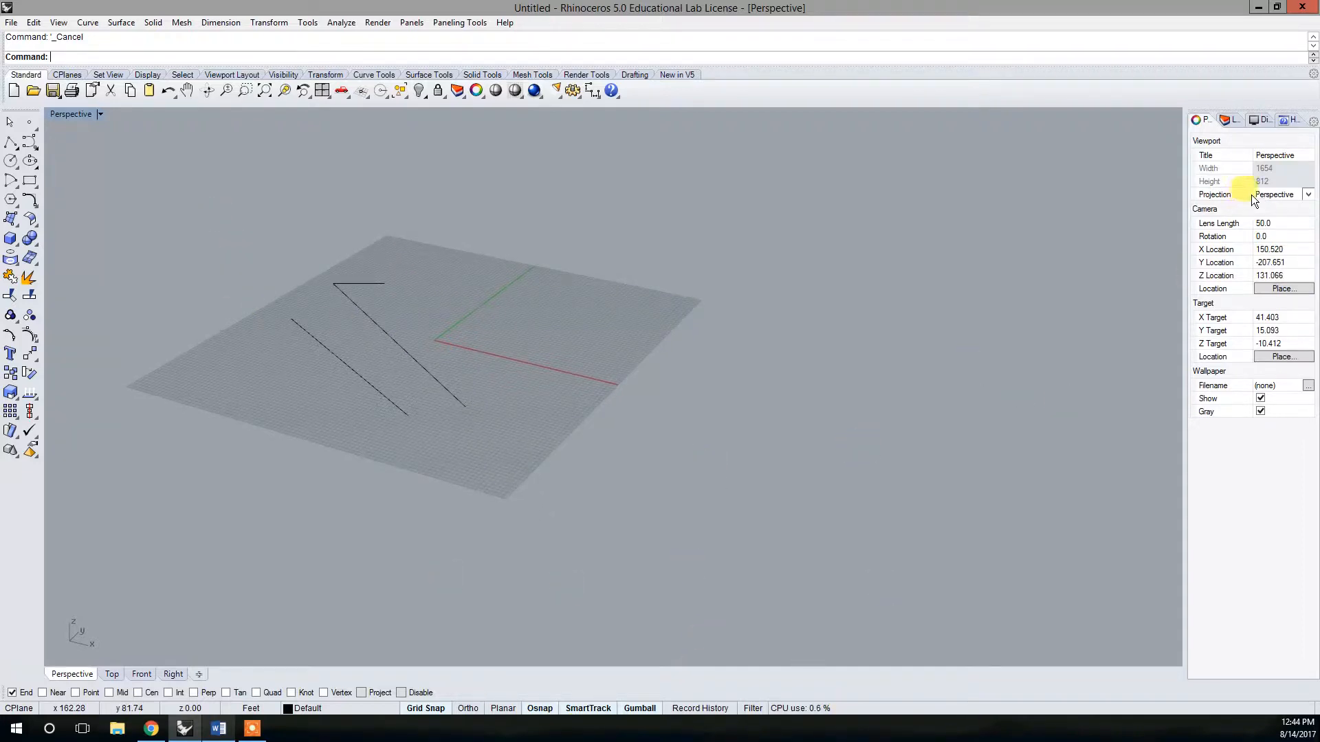
{"action": "left_click_drag", "start_coordinate": [1183, 135], "coordinate": [1011, 169]}
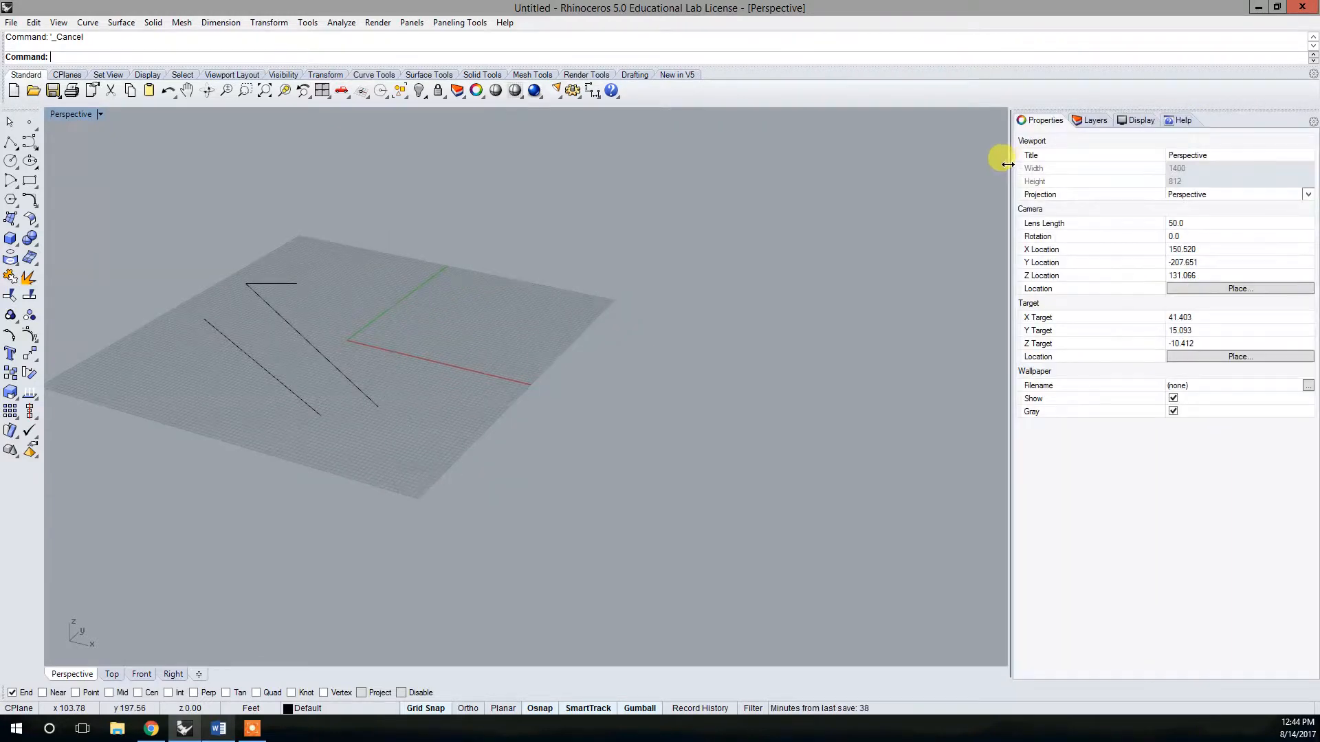
- Turn off Gumball with the long line selected, and look over the line's display color and layer choices
{"action": "left_click", "coordinate": [305, 339]}
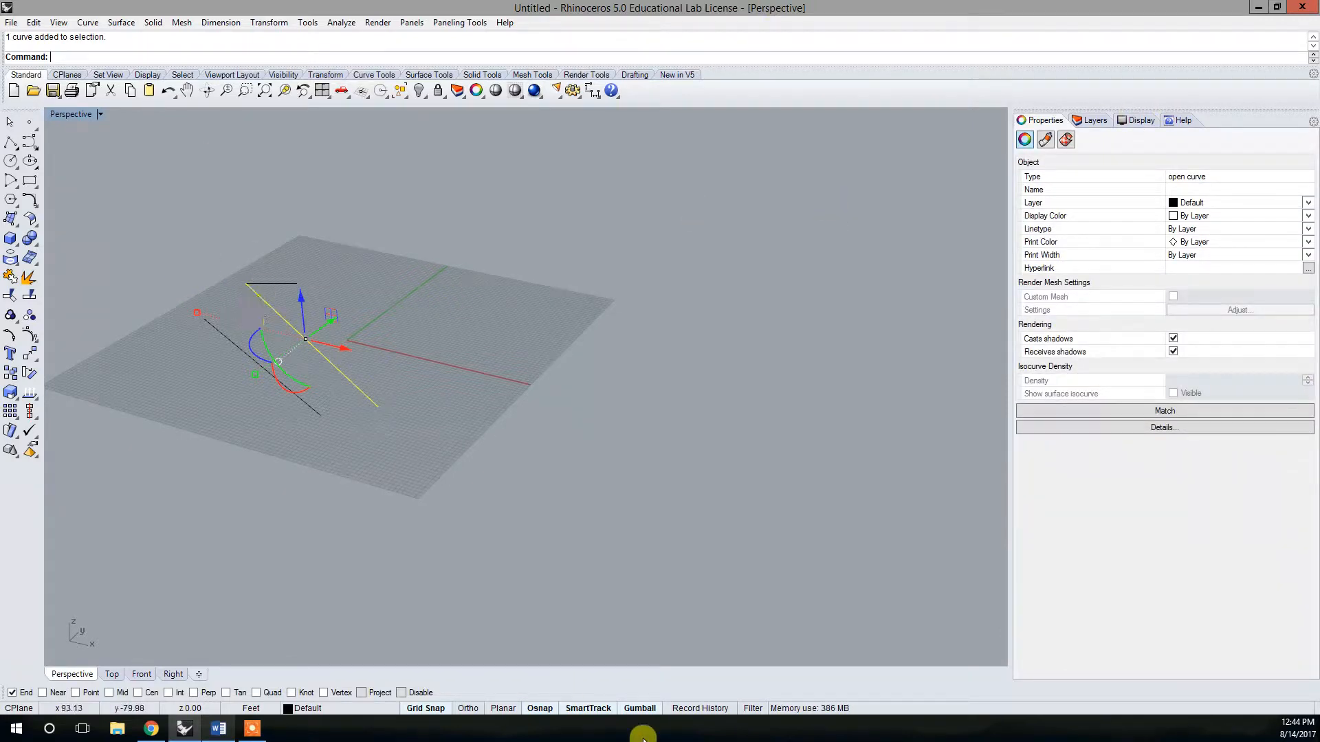
{"action": "left_click", "coordinate": [639, 708]}
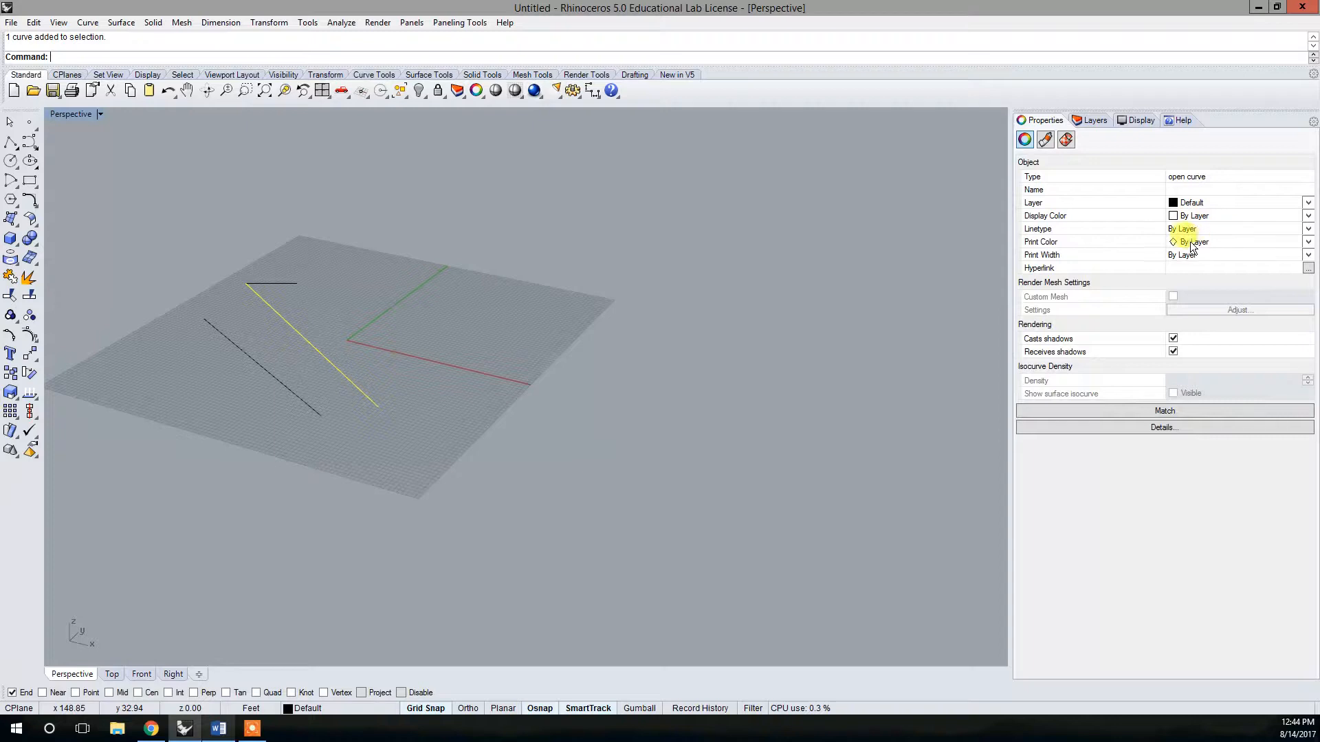
{"action": "left_click", "coordinate": [1307, 218]}
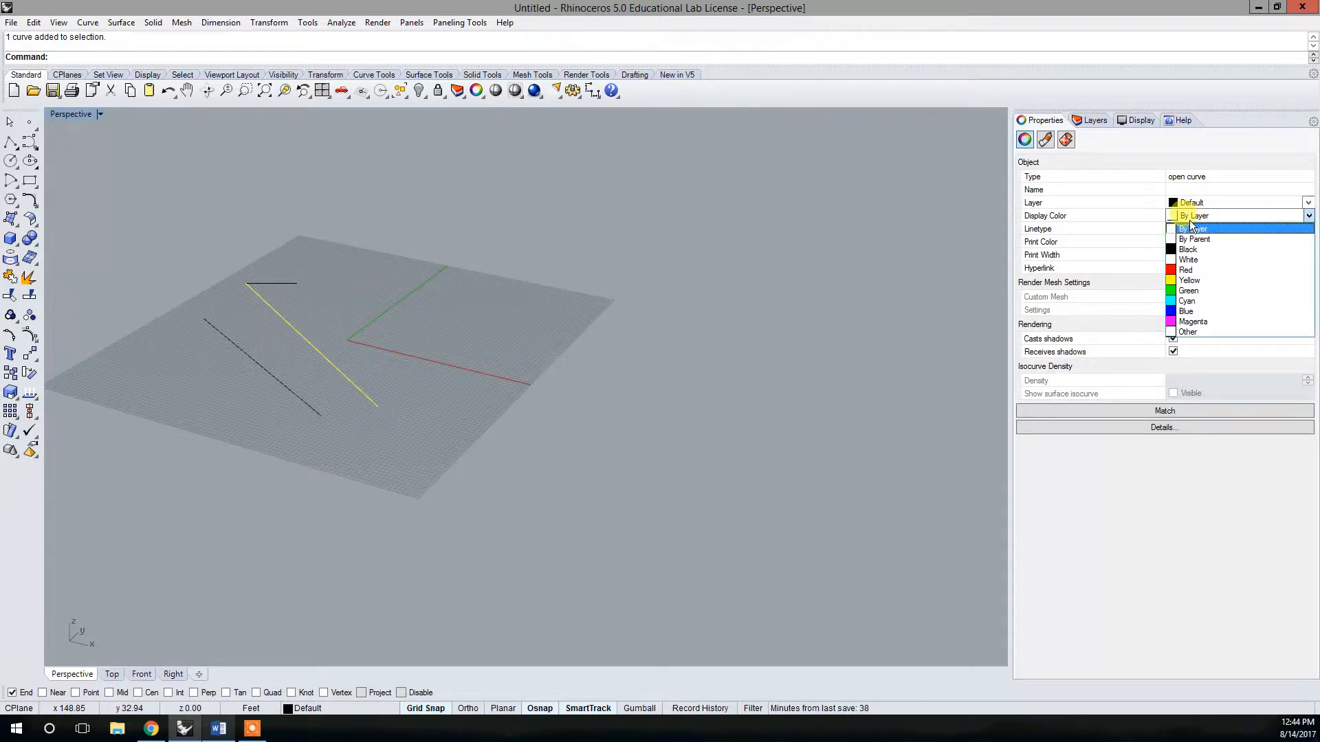
{"action": "left_click", "coordinate": [1225, 208]}
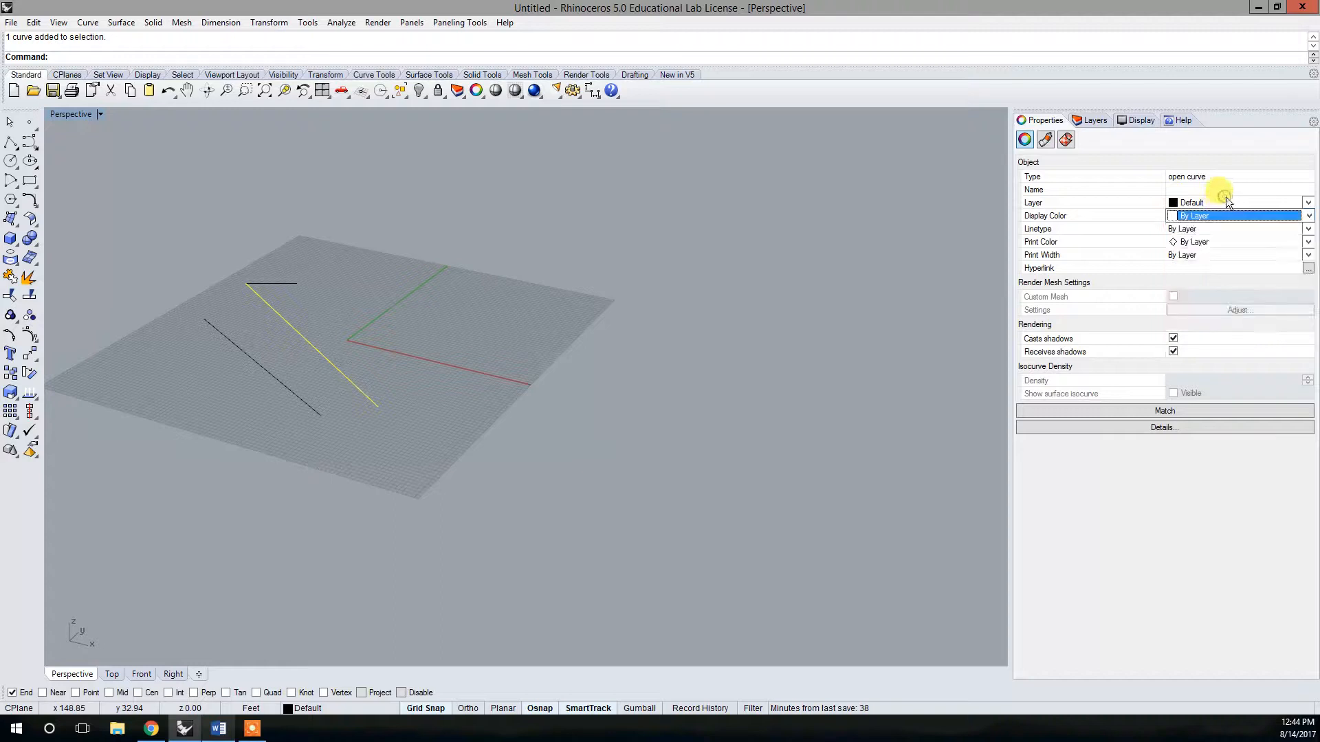
{"action": "left_click", "coordinate": [1286, 204]}
{"action": "left_click", "coordinate": [1310, 203]}
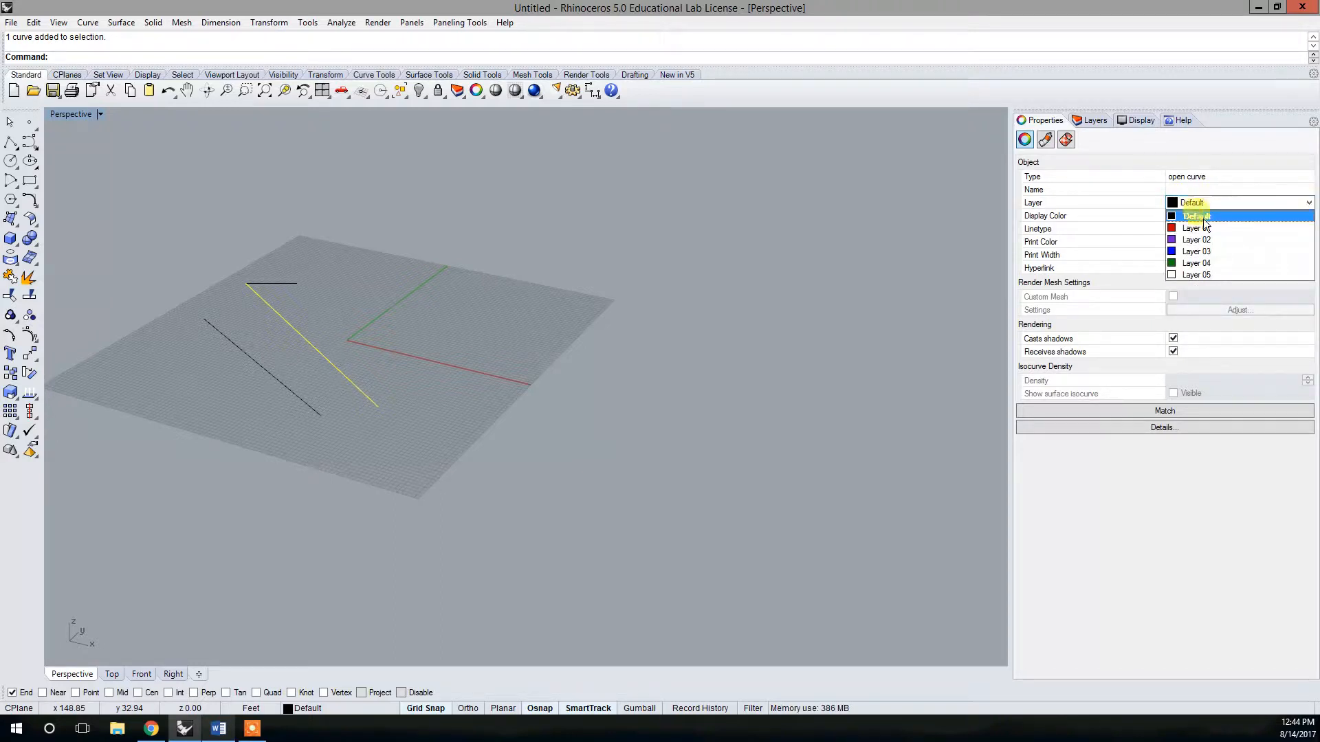
- Deselect the line and rename Layer 01 as walls in the layer list
{"action": "left_click", "coordinate": [1092, 120]}
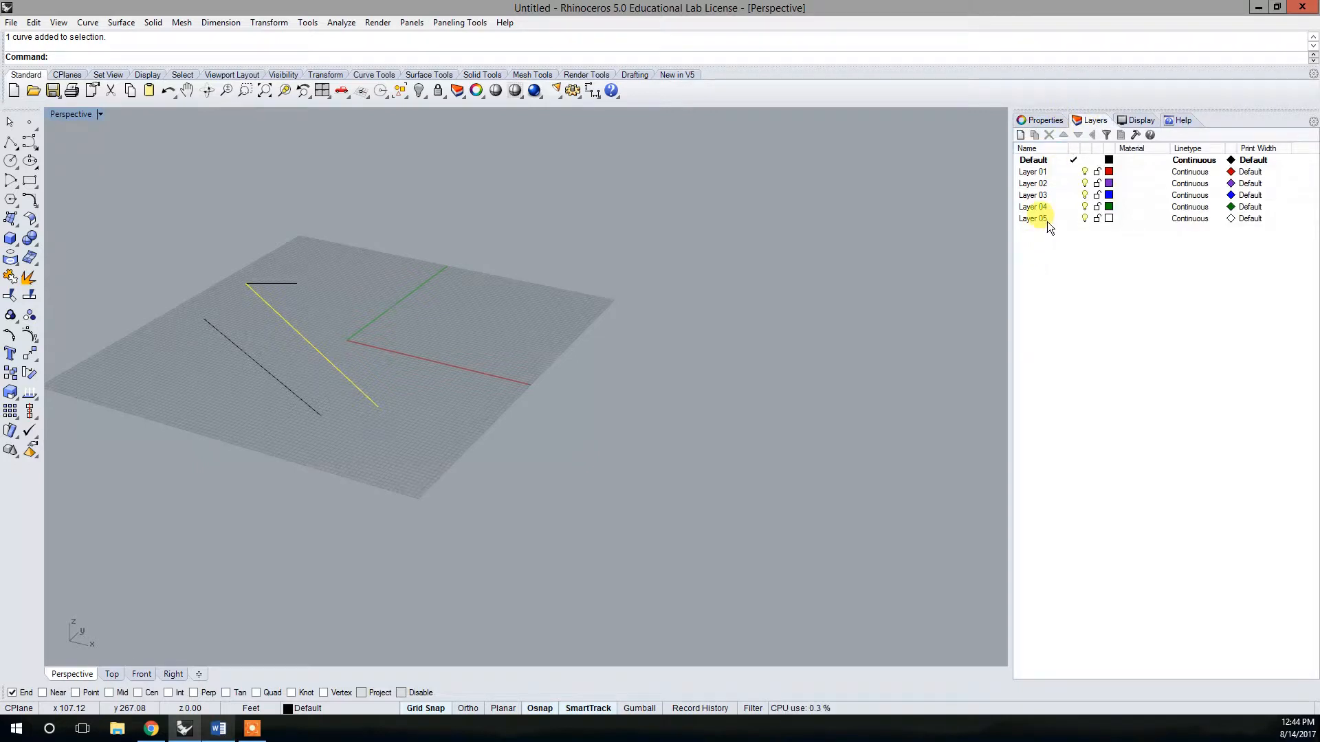
{"action": "left_click", "coordinate": [366, 308]}
{"action": "right_click_drag", "start_coordinate": [420, 320], "coordinate": [582, 382], "text": "shift"}
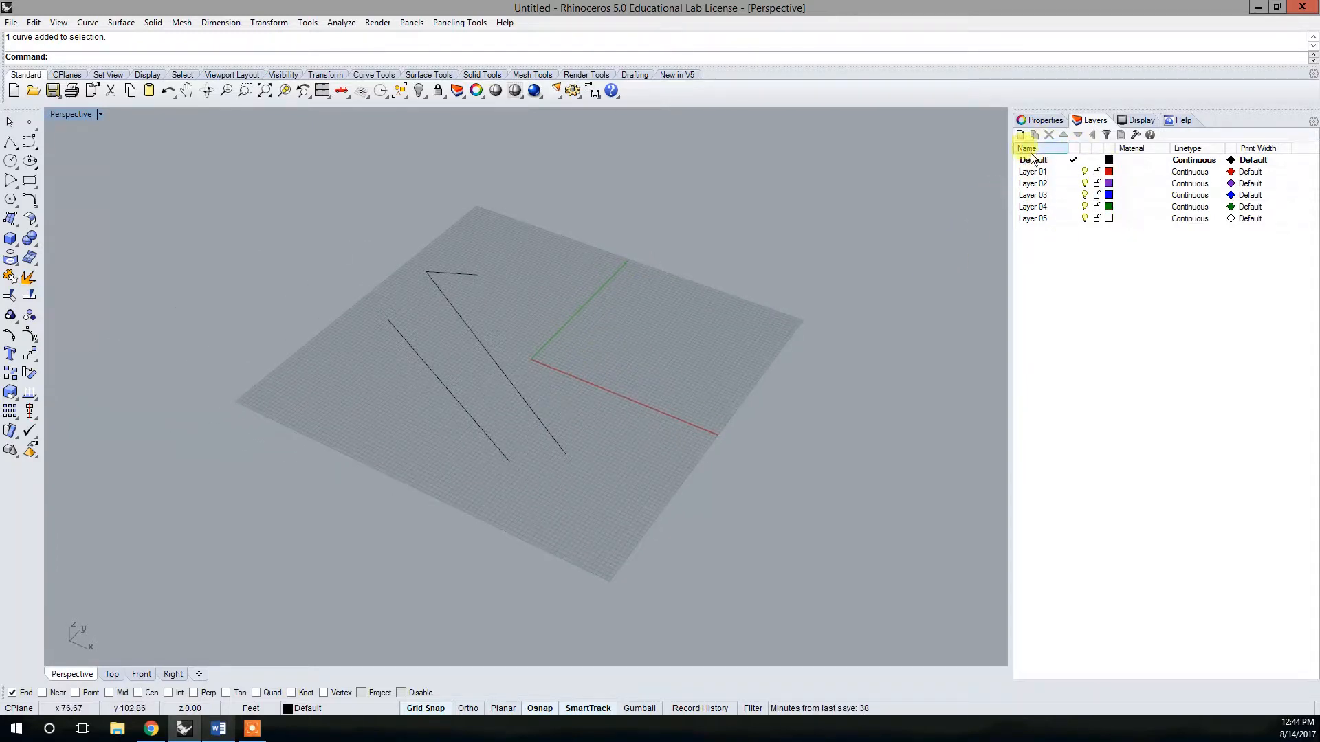
{"action": "left_click", "coordinate": [1038, 172]}
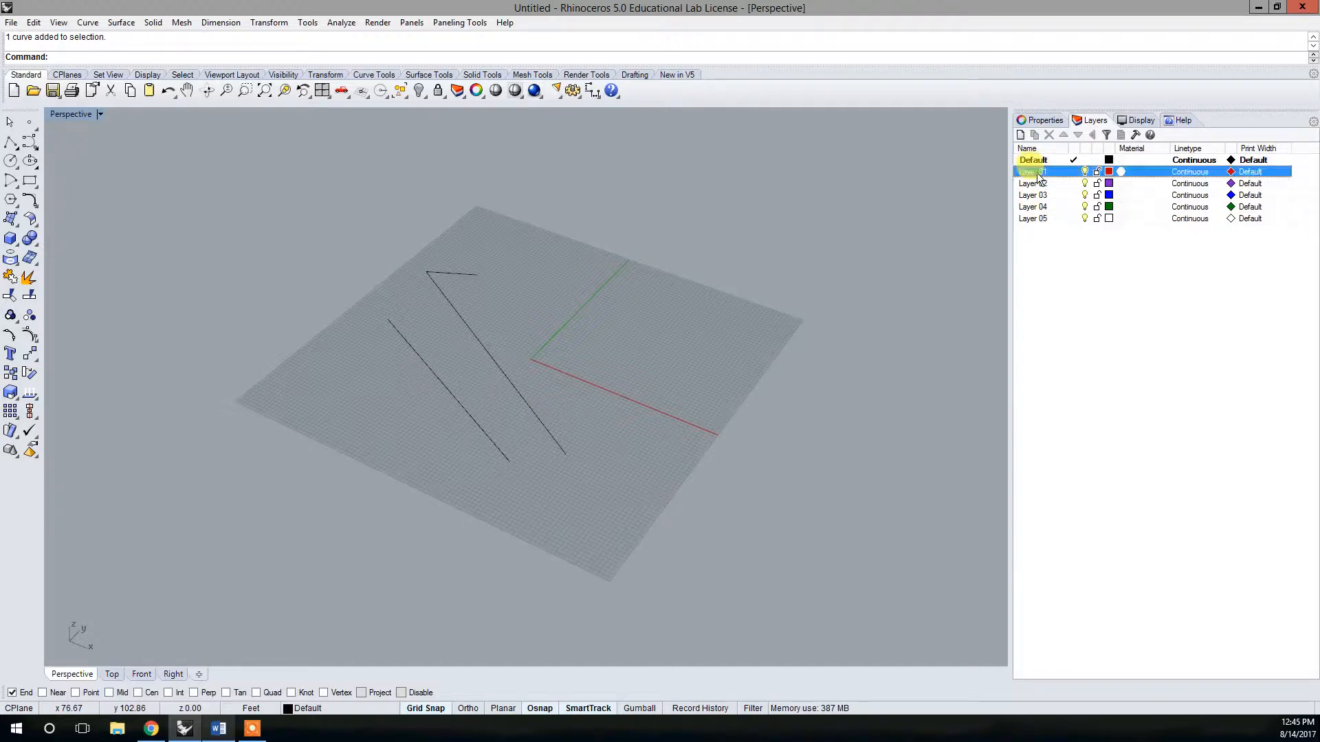
{"action": "right_click", "coordinate": [1037, 174]}
{"action": "left_click", "coordinate": [1037, 174]}
{"action": "type", "text": "wel"}
{"action": "key", "text": "Return"}
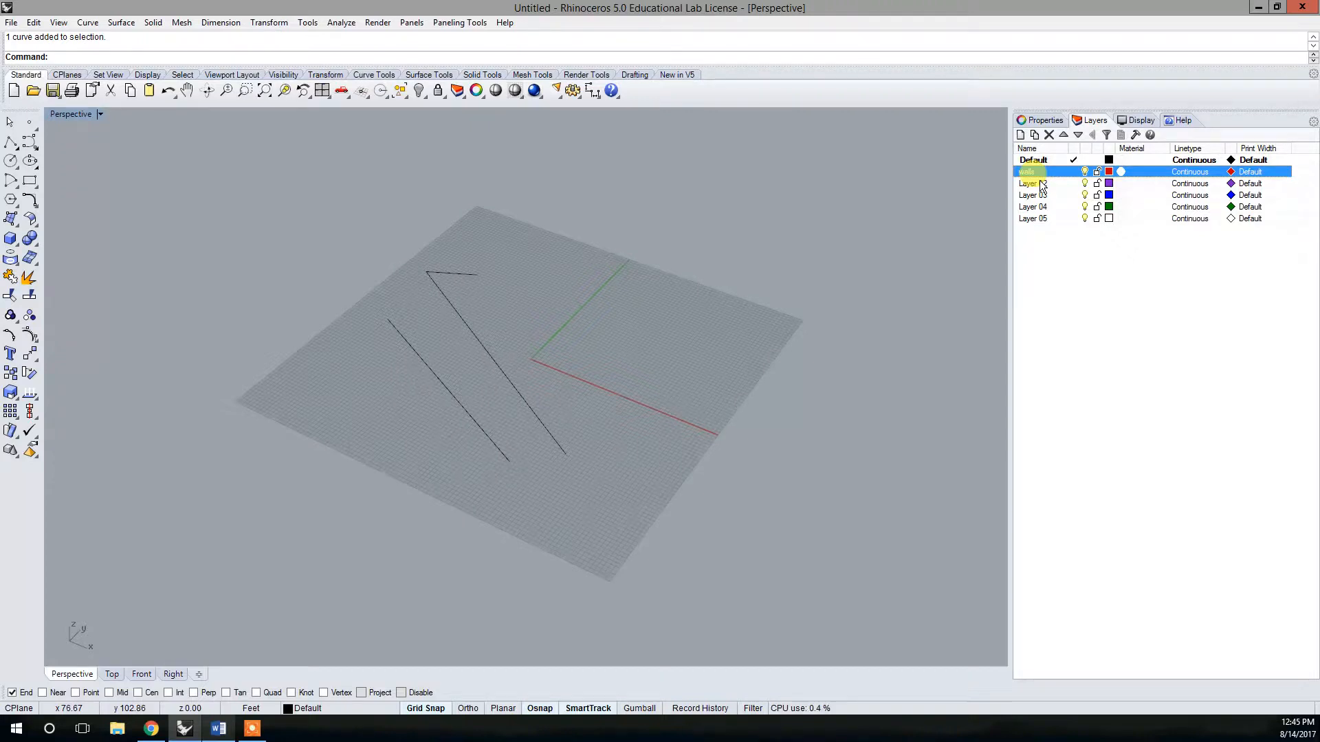
- Rename Layer 02 as floors in the layer list
{"action": "left_click", "coordinate": [1042, 184]}
{"action": "left_click", "coordinate": [1048, 184]}
{"action": "type", "text": "flors"}
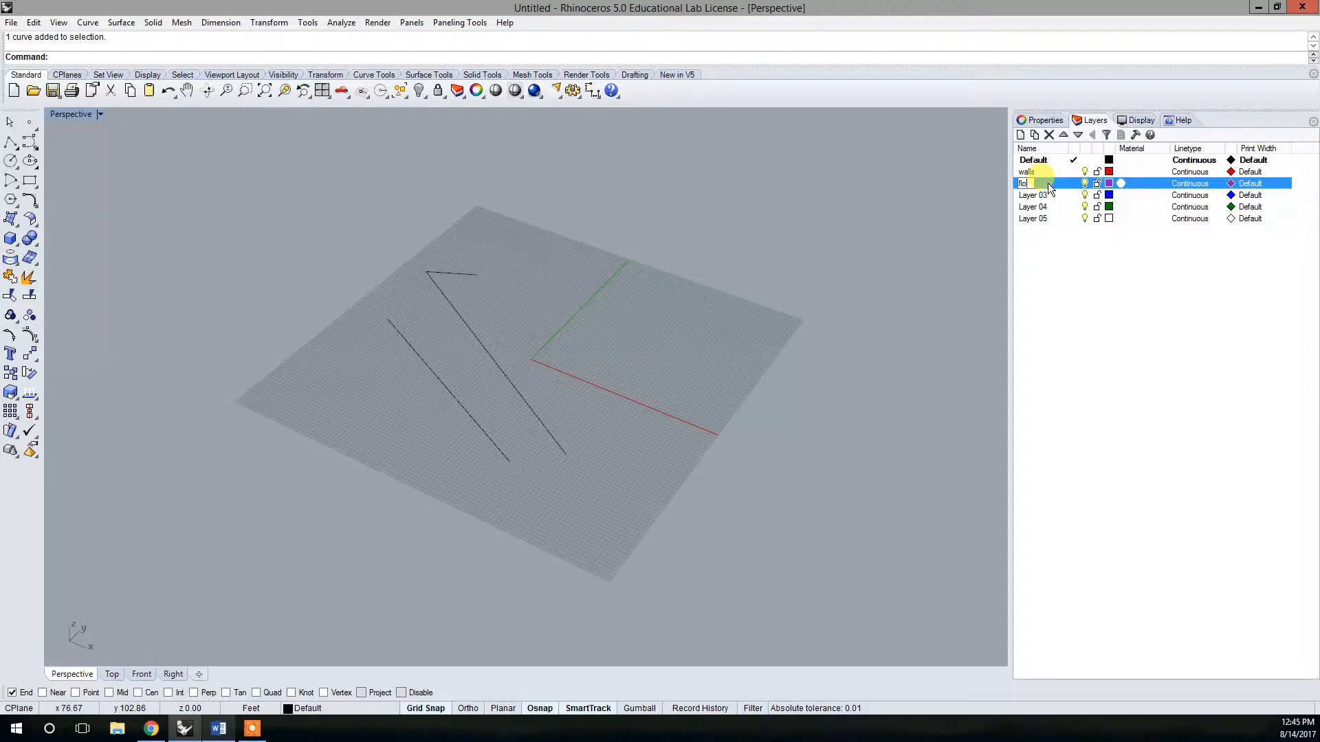
{"action": "key", "text": "Return"}
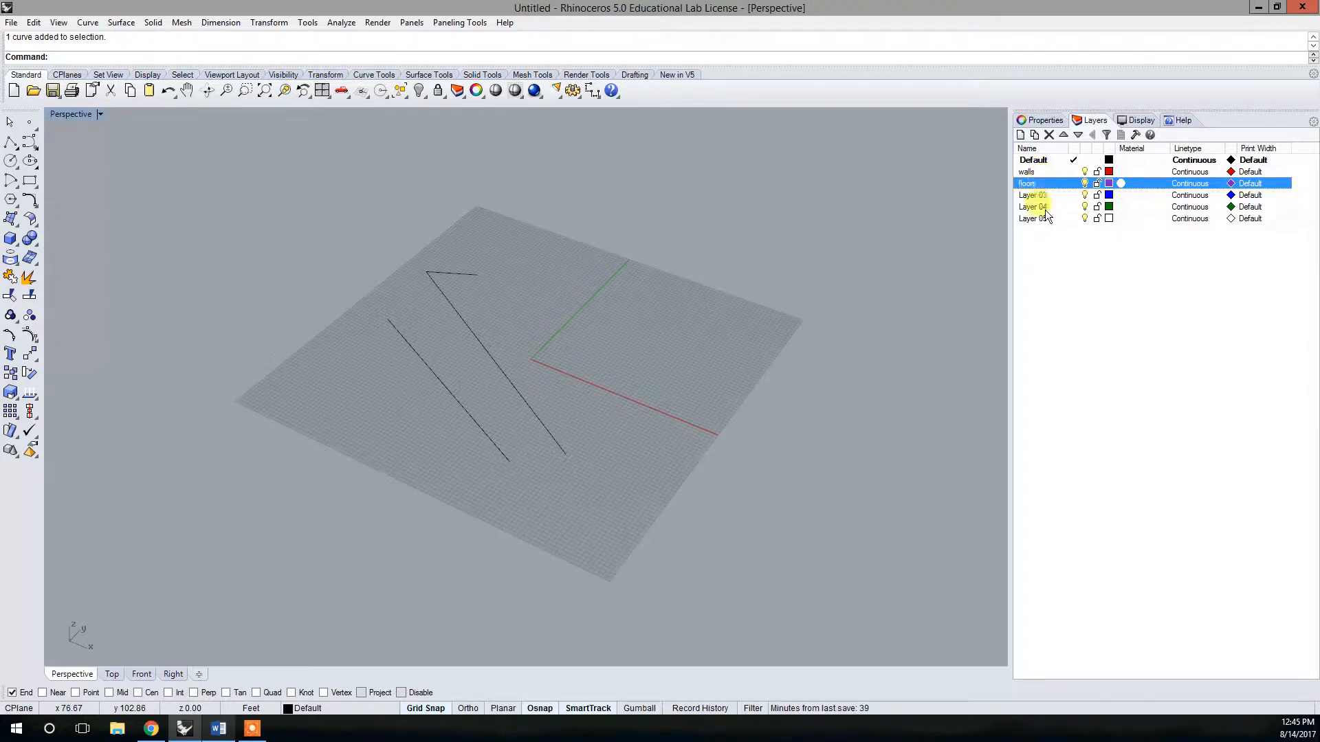
- Assign the long line that meets the short line to the walls layer and deselect it
{"action": "left_click", "coordinate": [467, 324]}
{"action": "left_click", "coordinate": [1046, 121]}
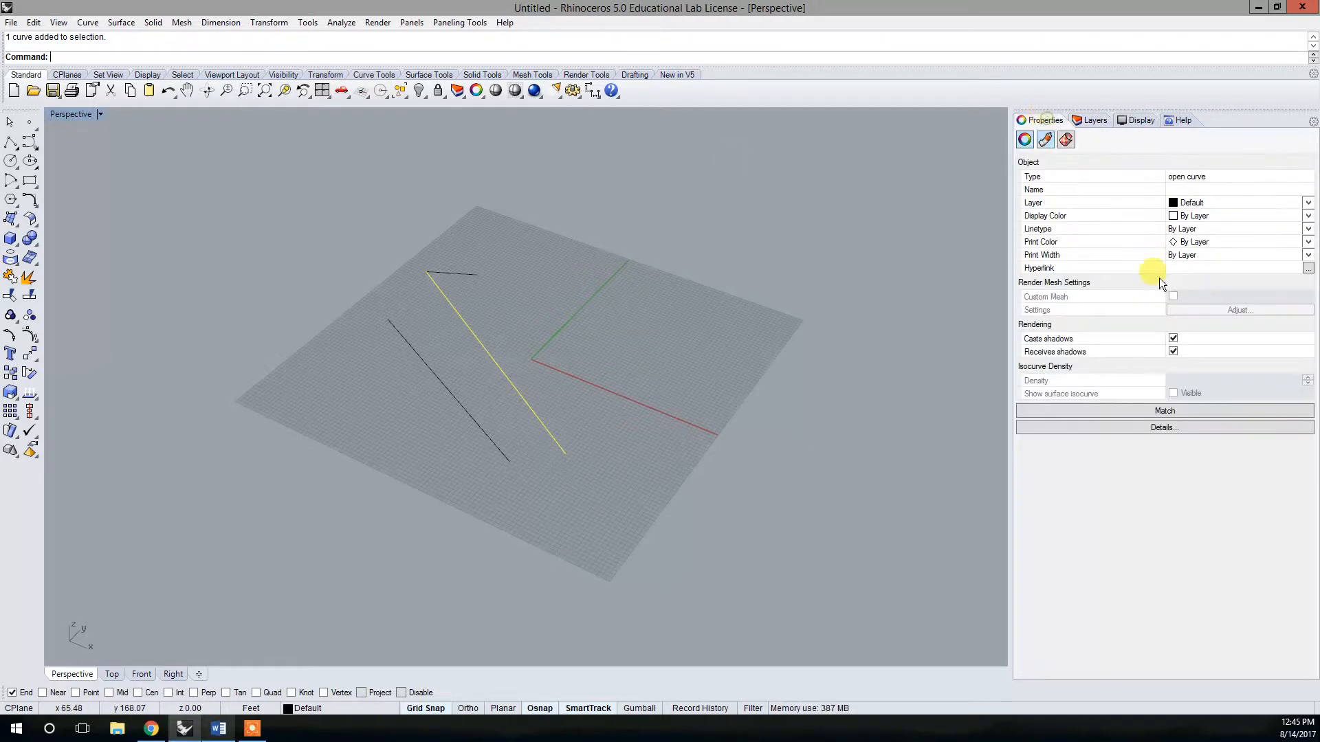
{"action": "left_click", "coordinate": [1308, 203]}
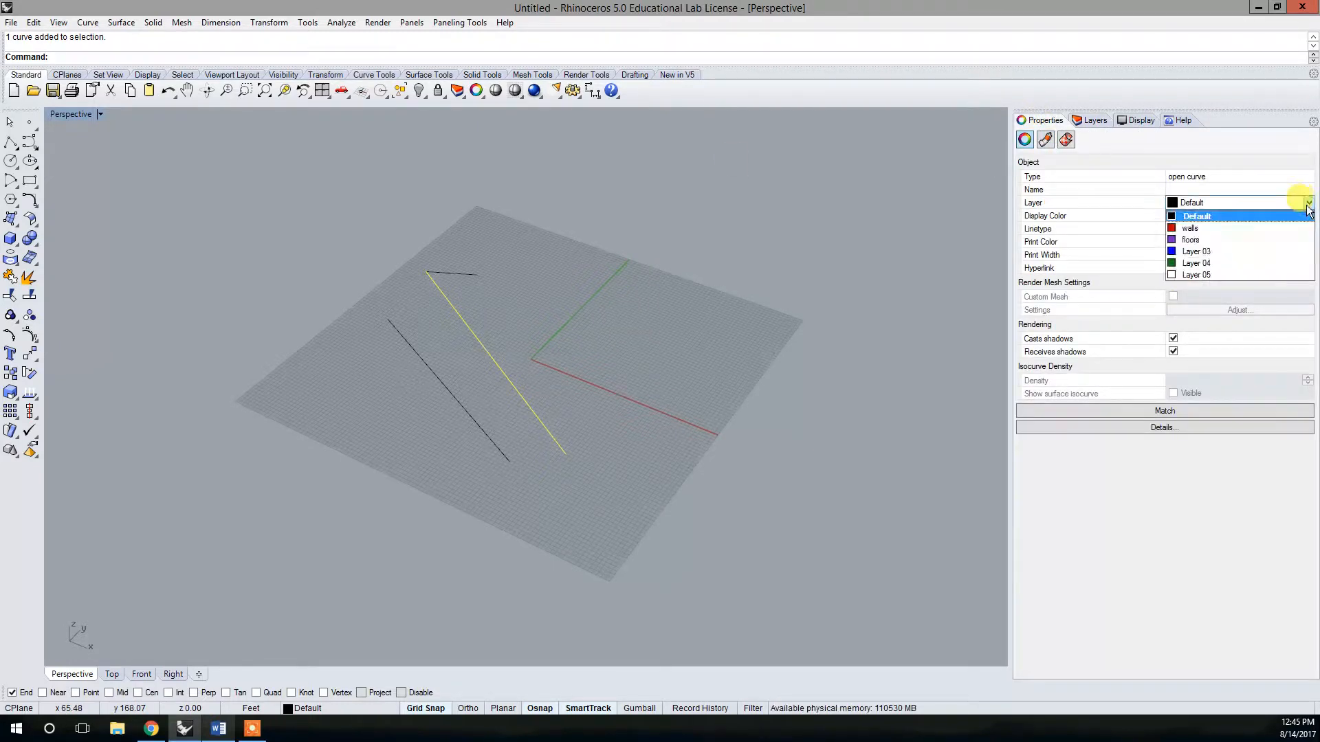
{"action": "left_click", "coordinate": [1190, 230]}
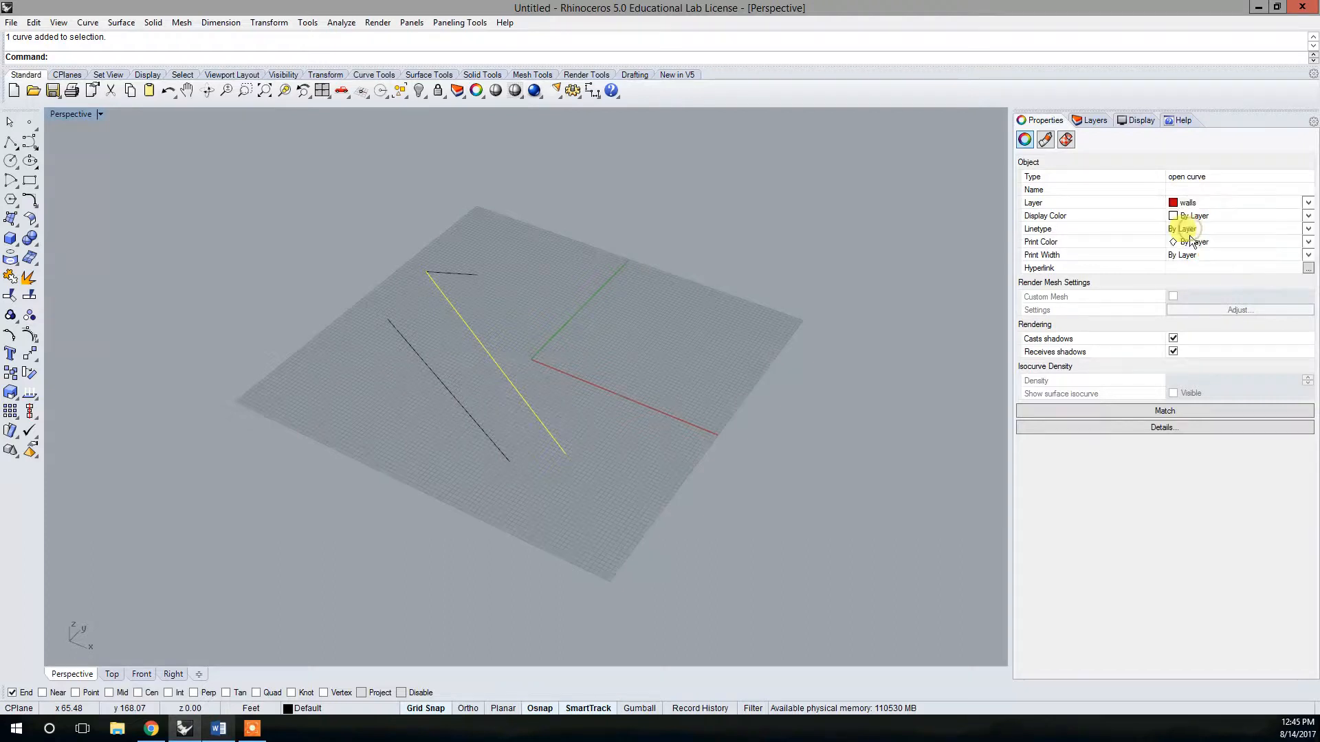
{"action": "left_click", "coordinate": [1310, 203]}
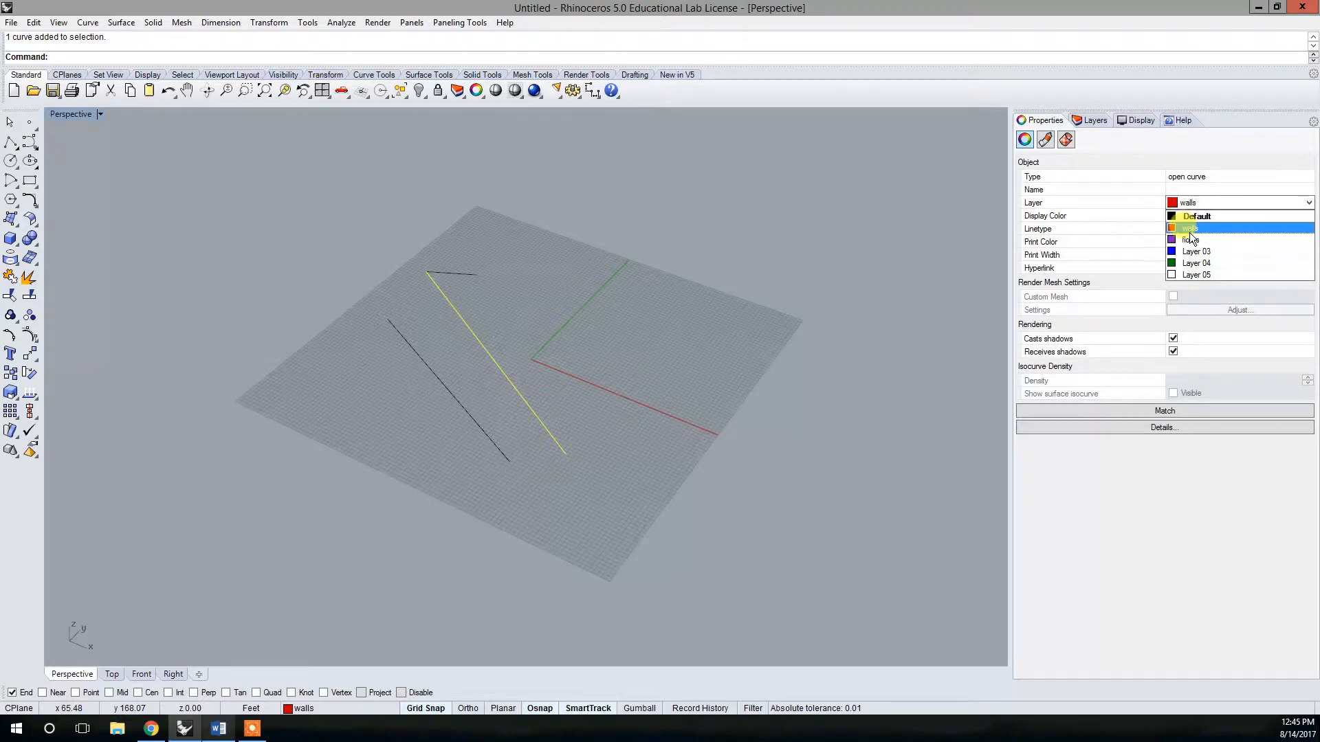
{"action": "left_click", "coordinate": [810, 303]}
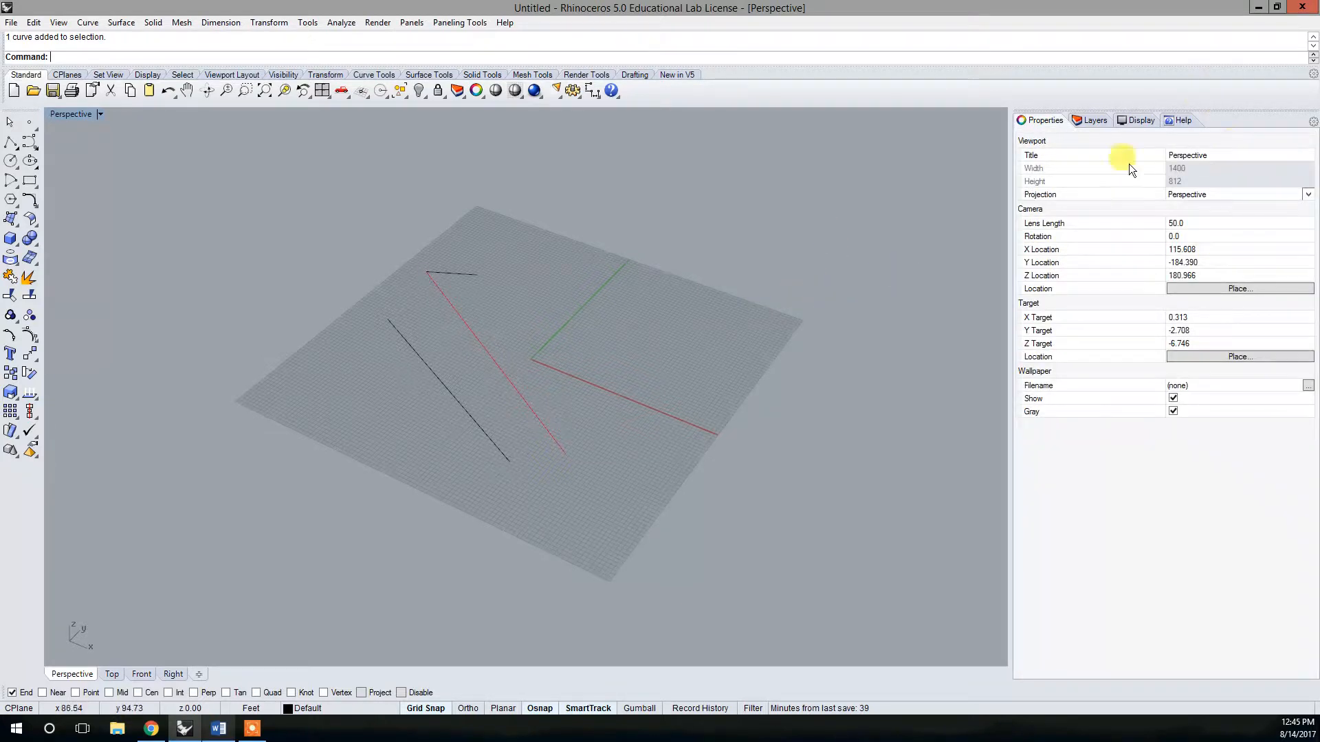
- Narrow the properties area to give the Perspective viewport more room, and view the recolored line from another angle
{"action": "left_click_drag", "start_coordinate": [1010, 184], "coordinate": [1100, 177]}
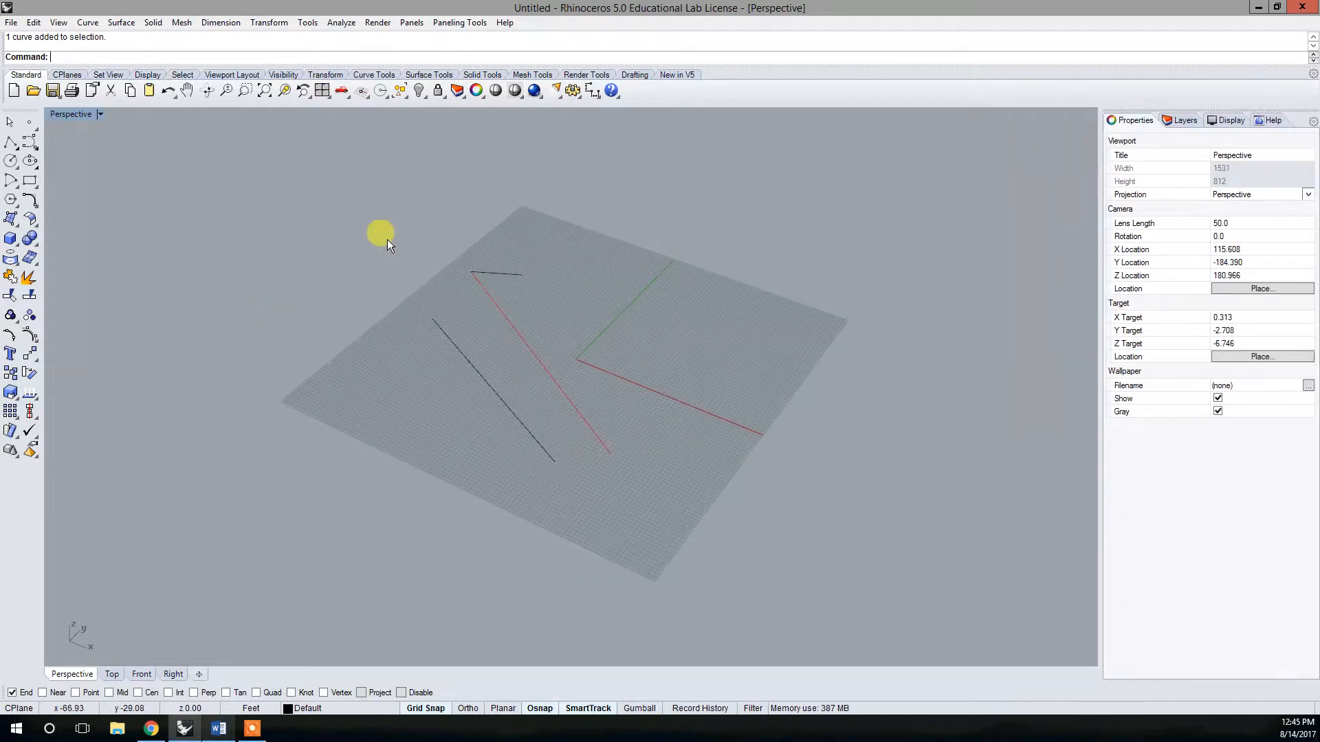
{"action": "right_click_drag", "start_coordinate": [600, 301], "coordinate": [610, 303]}
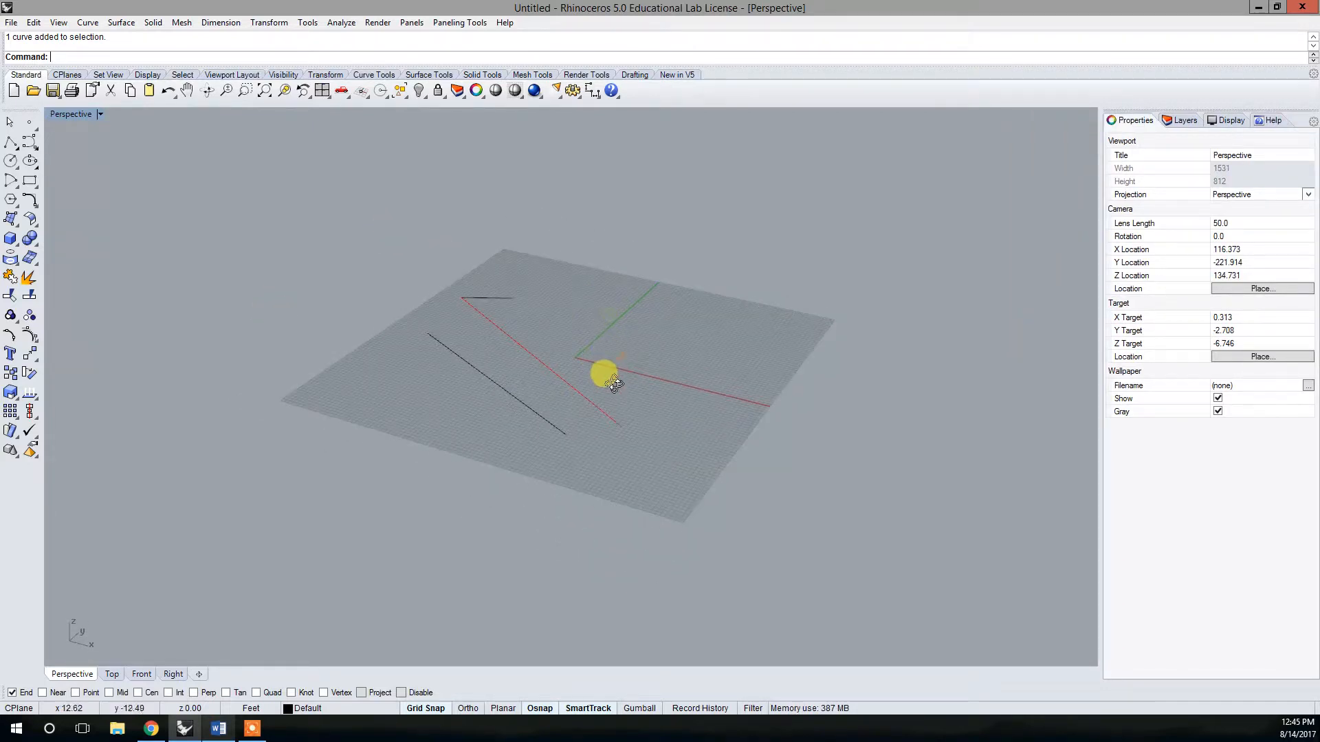
{"action": "right_click_drag", "start_coordinate": [607, 379], "coordinate": [601, 417]}
- Switch to the Word document "Rhino comands you should know" and bring its window into view over the model
{"action": "key", "text": "alt+Tab"}
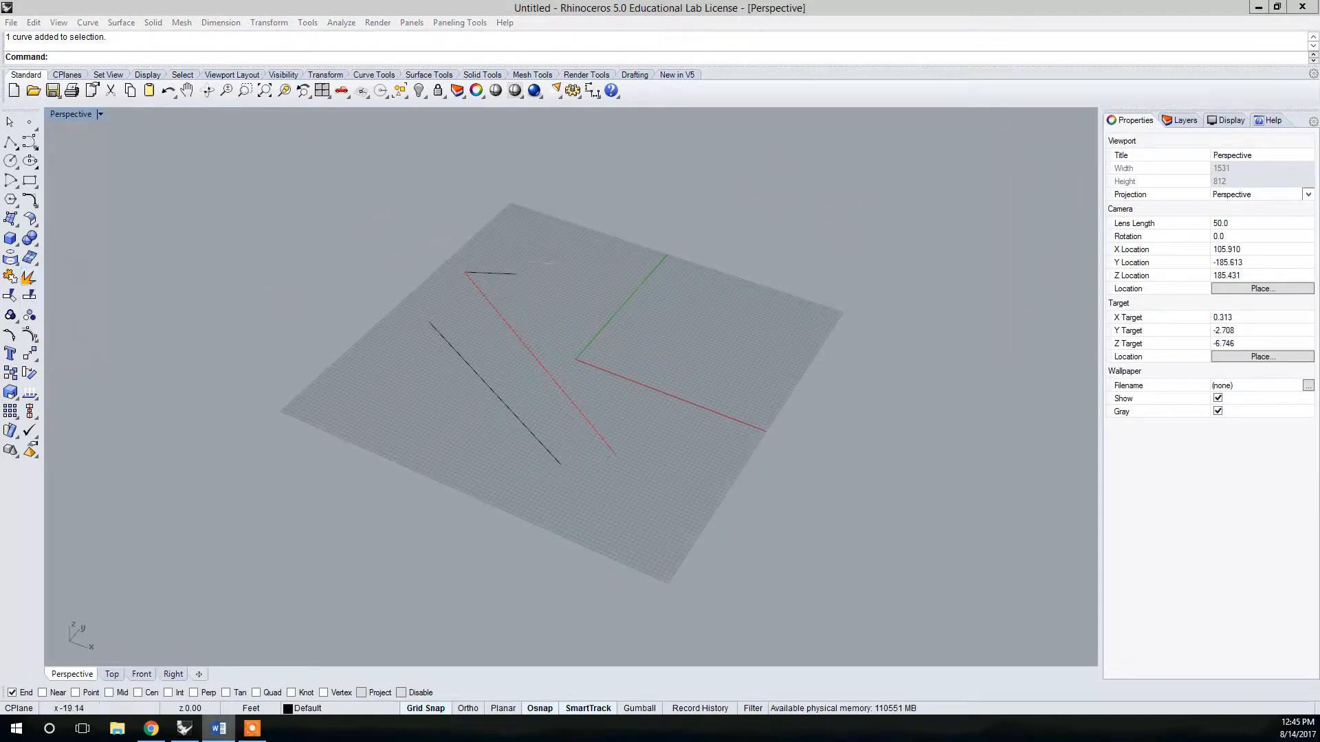
{"action": "key", "text": "alt+Tab"}
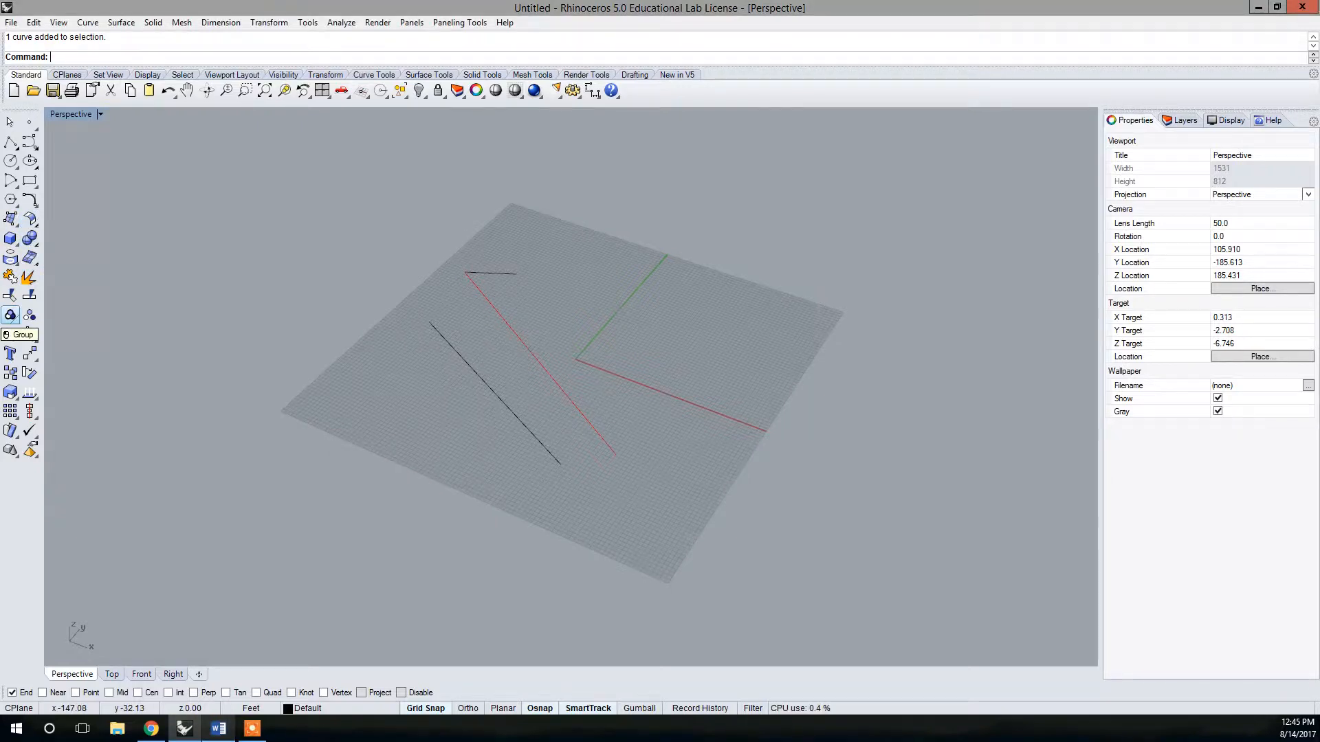
{"action": "key", "text": "alt+Tab"}
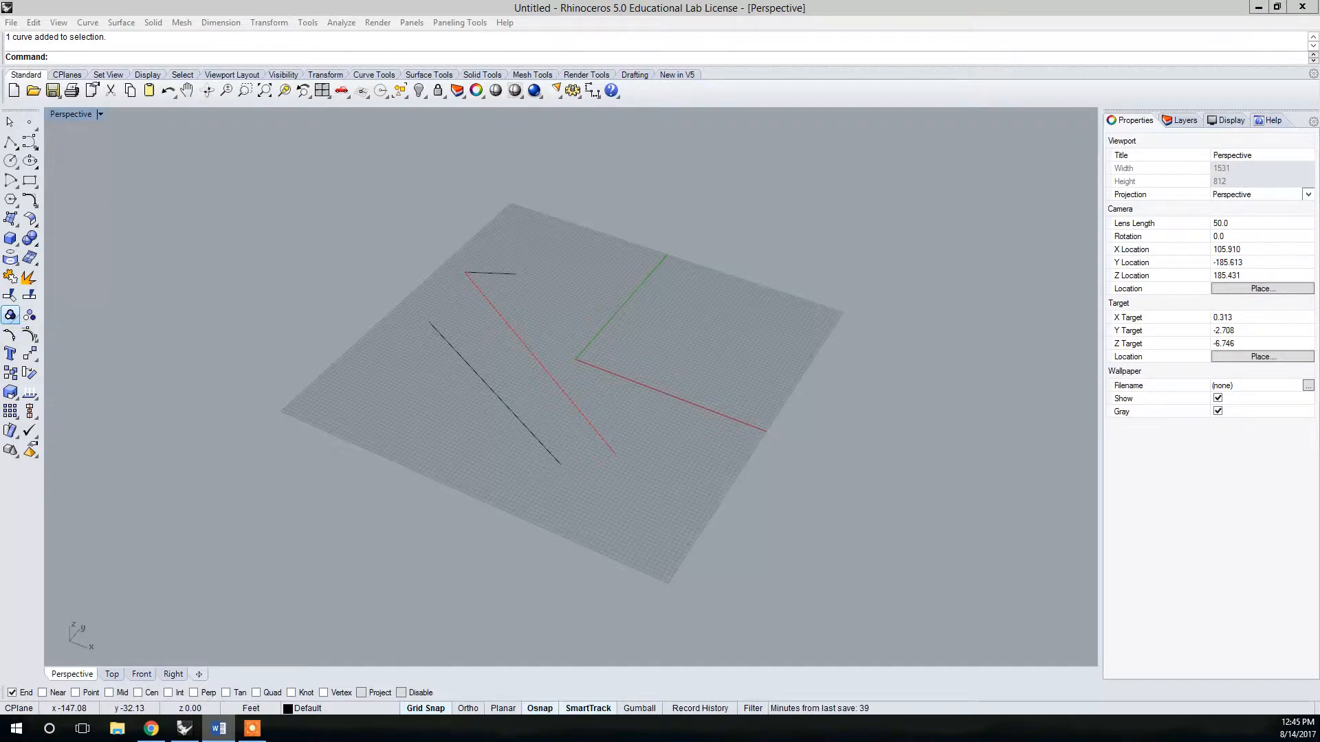
{"action": "left_click_drag", "start_coordinate": [0, 49], "coordinate": [439, 215]}
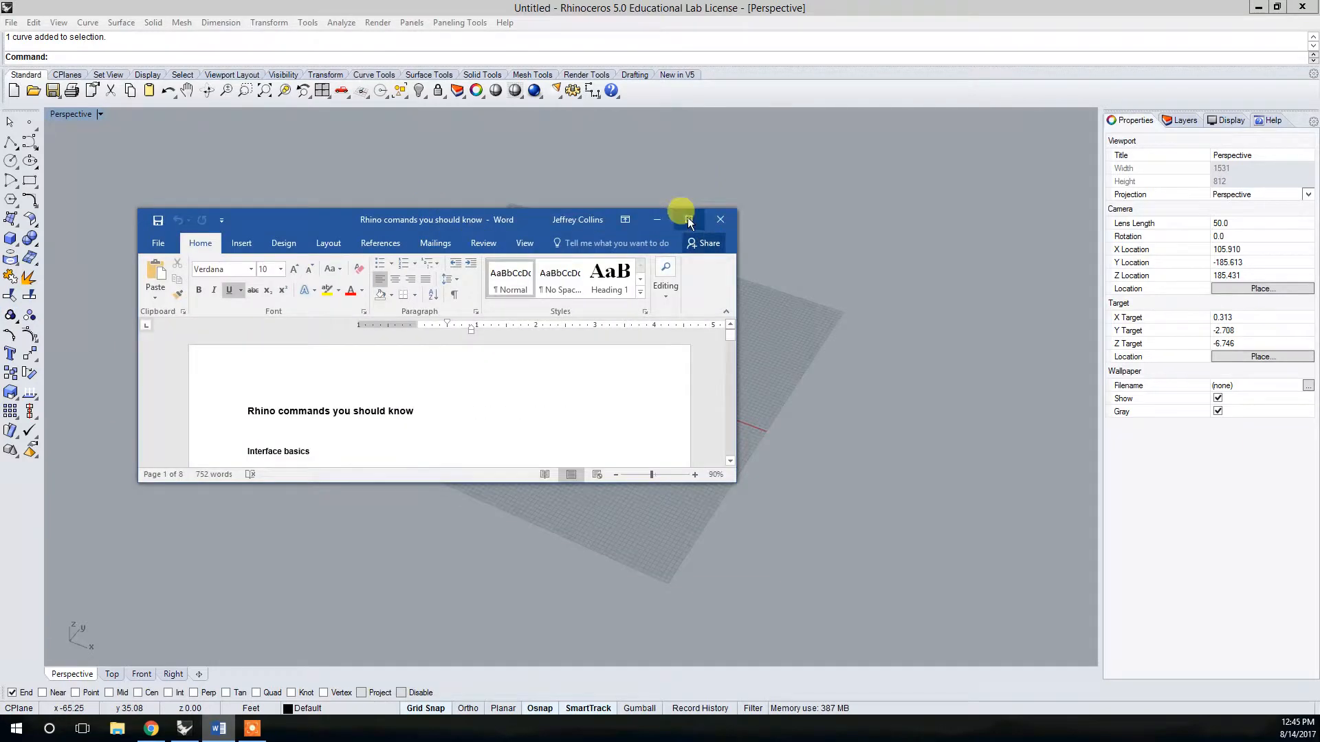
- Maximize the command list document and look through it from Interface basics to Rendering, returning to the first page
{"action": "left_click", "coordinate": [685, 219]}
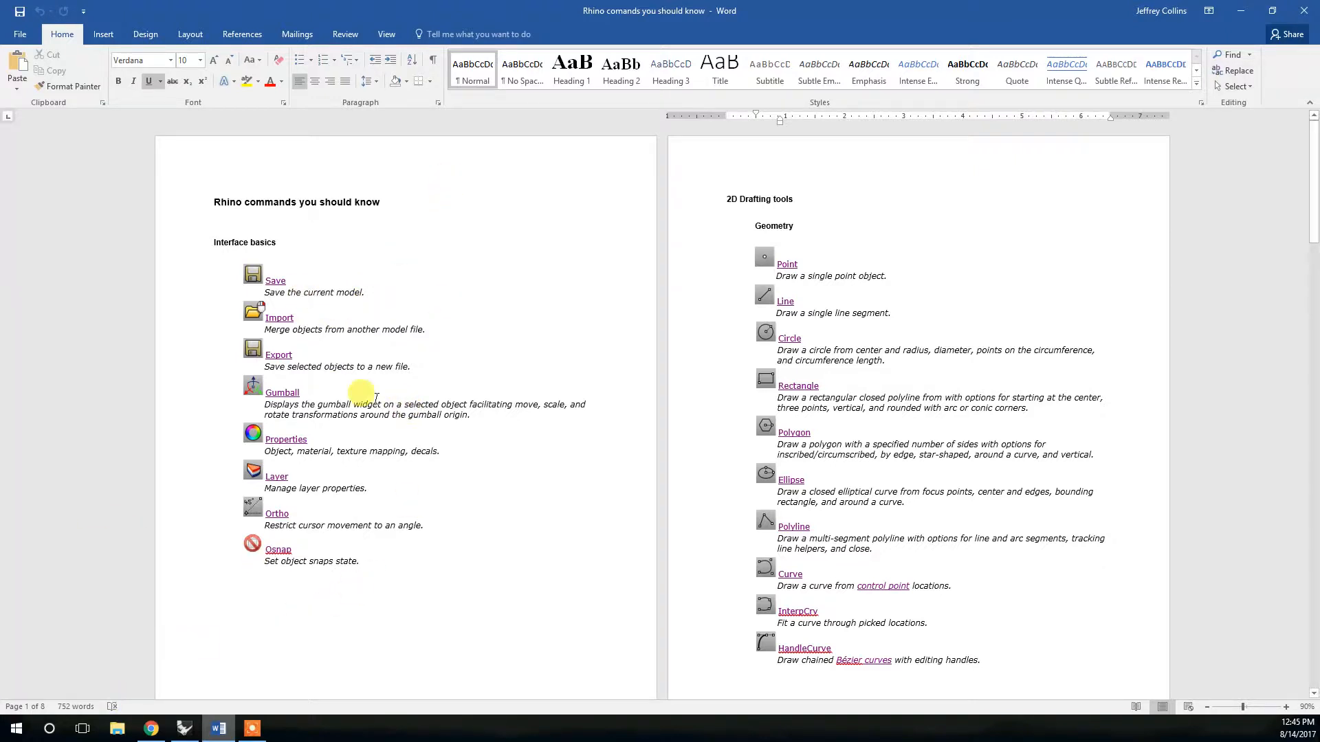
{"action": "scroll", "coordinate": [368, 324], "scroll_direction": "down", "scroll_amount": 5}
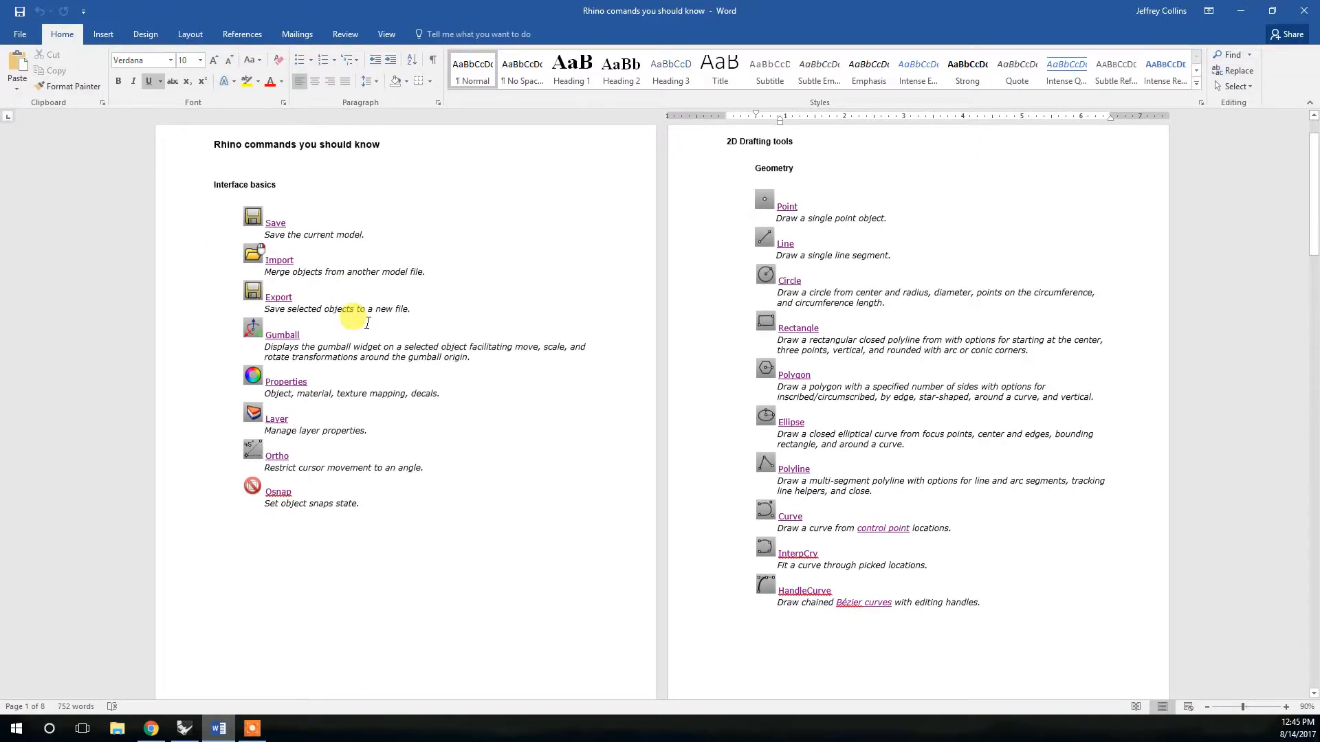
{"action": "left_click_drag", "start_coordinate": [1309, 247], "coordinate": [1307, 474]}
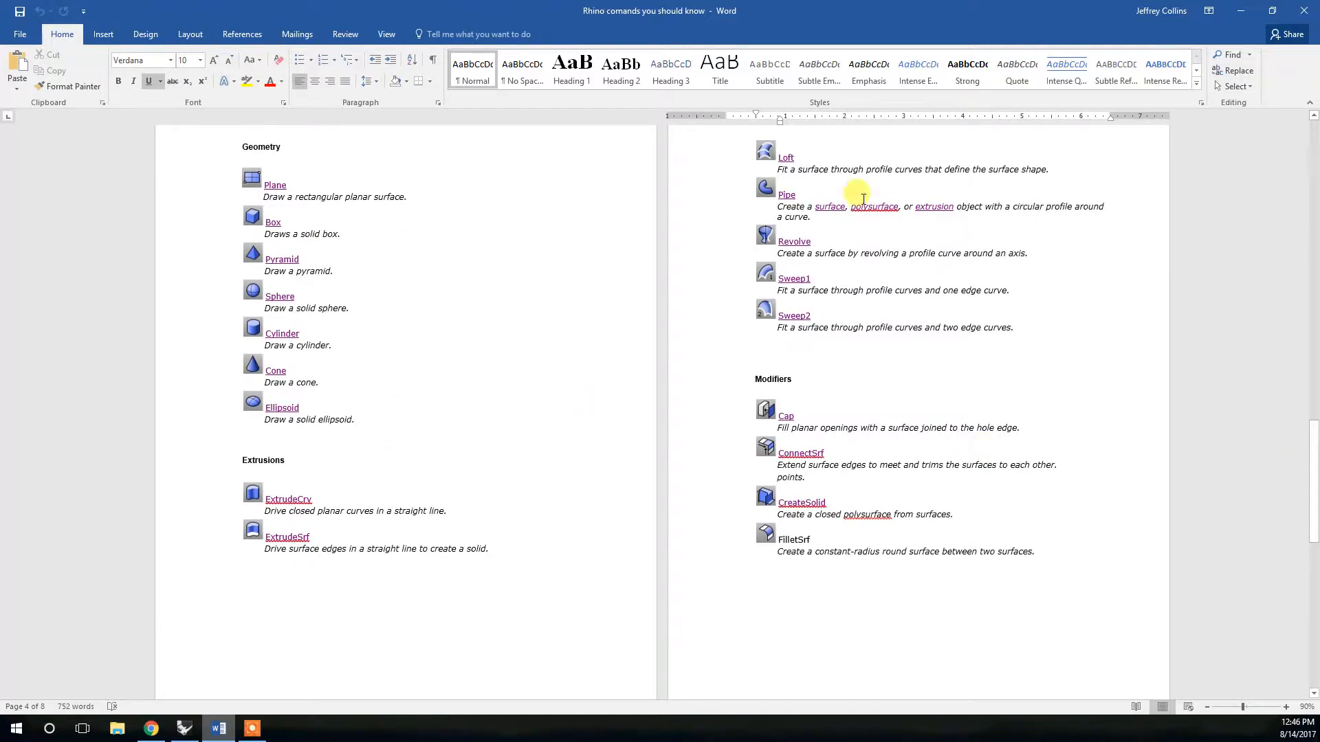
{"action": "left_click_drag", "start_coordinate": [1314, 475], "coordinate": [1314, 634]}
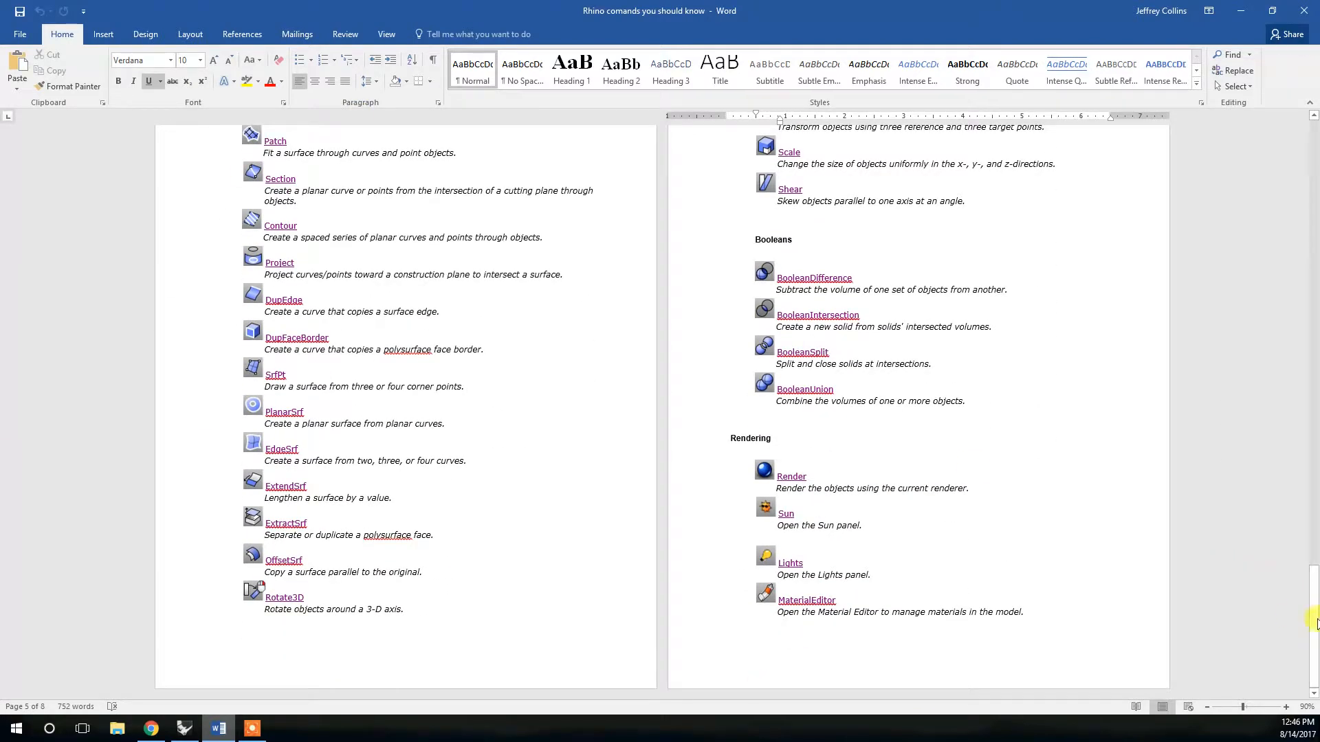
{"action": "left_click_drag", "start_coordinate": [1314, 636], "coordinate": [1308, 139]}
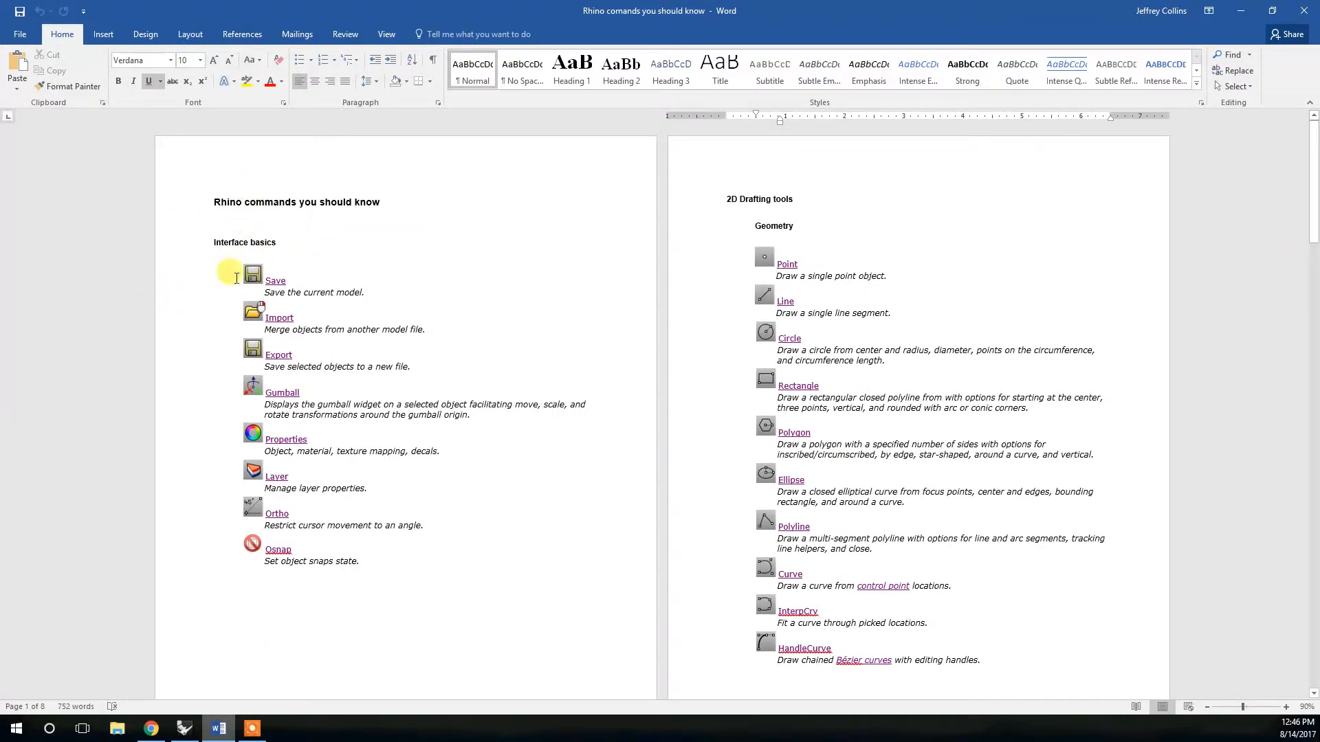
- Move the Word window off the Rhino model and bring it back maximized
{"action": "double_click", "coordinate": [777, 7]}
{"action": "left_click_drag", "start_coordinate": [521, 221], "coordinate": [0, 283]}
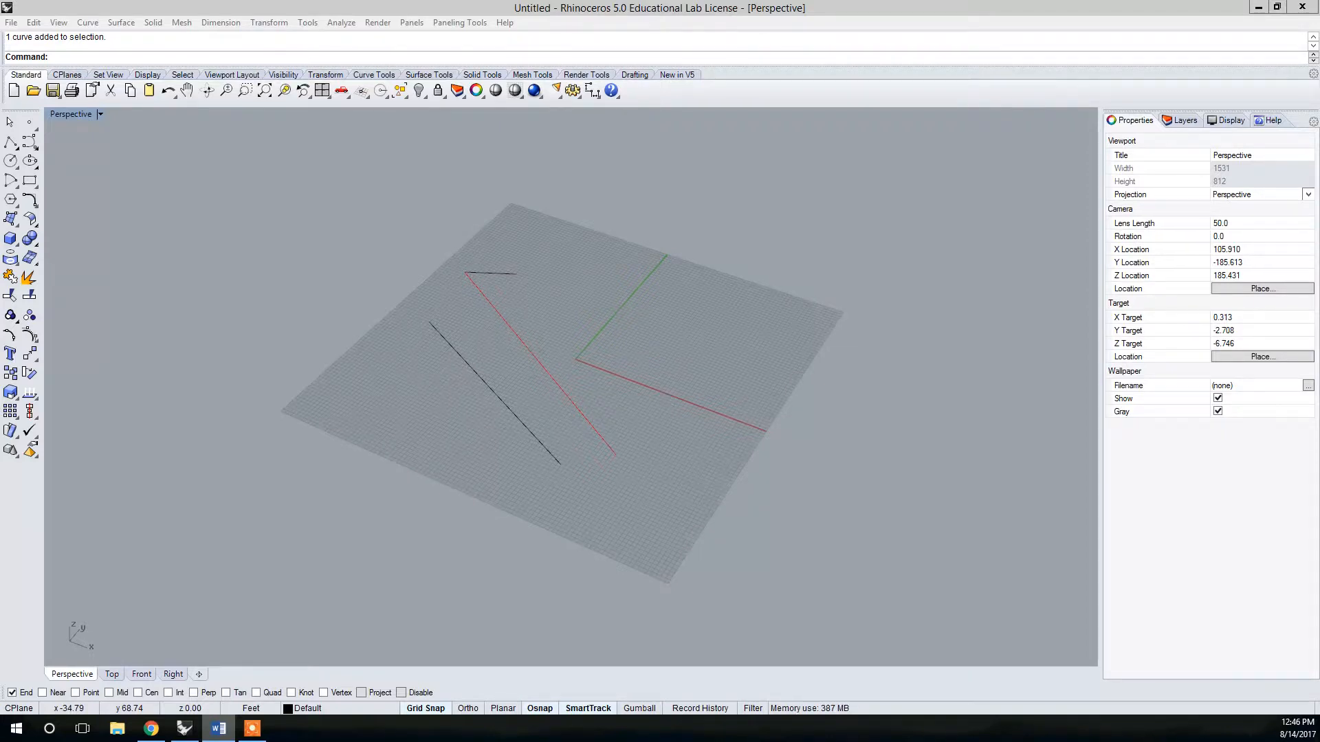
{"action": "left_click_drag", "start_coordinate": [0, 72], "coordinate": [286, 114]}
{"action": "double_click", "coordinate": [140, 110]}
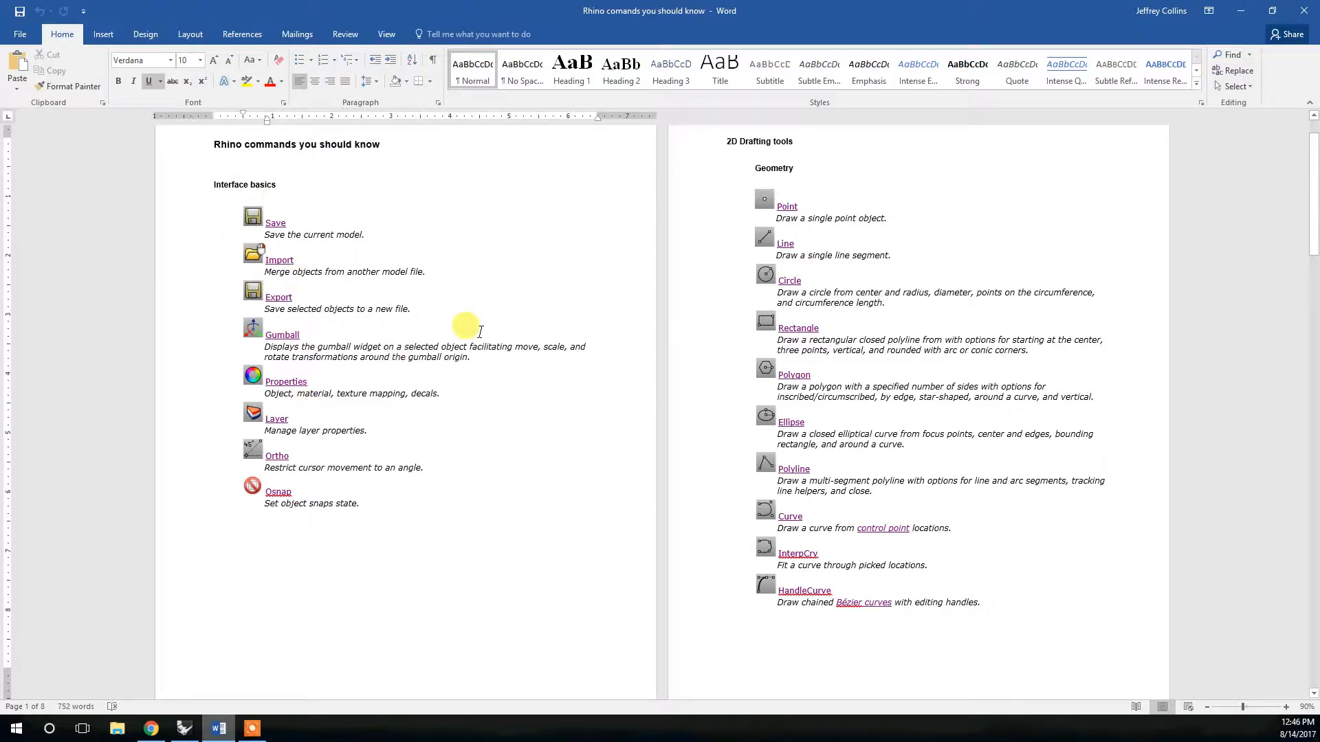
- Open the linked Save command help page from the list and look over its options
{"action": "left_click", "coordinate": [273, 225], "text": "ctrl"}
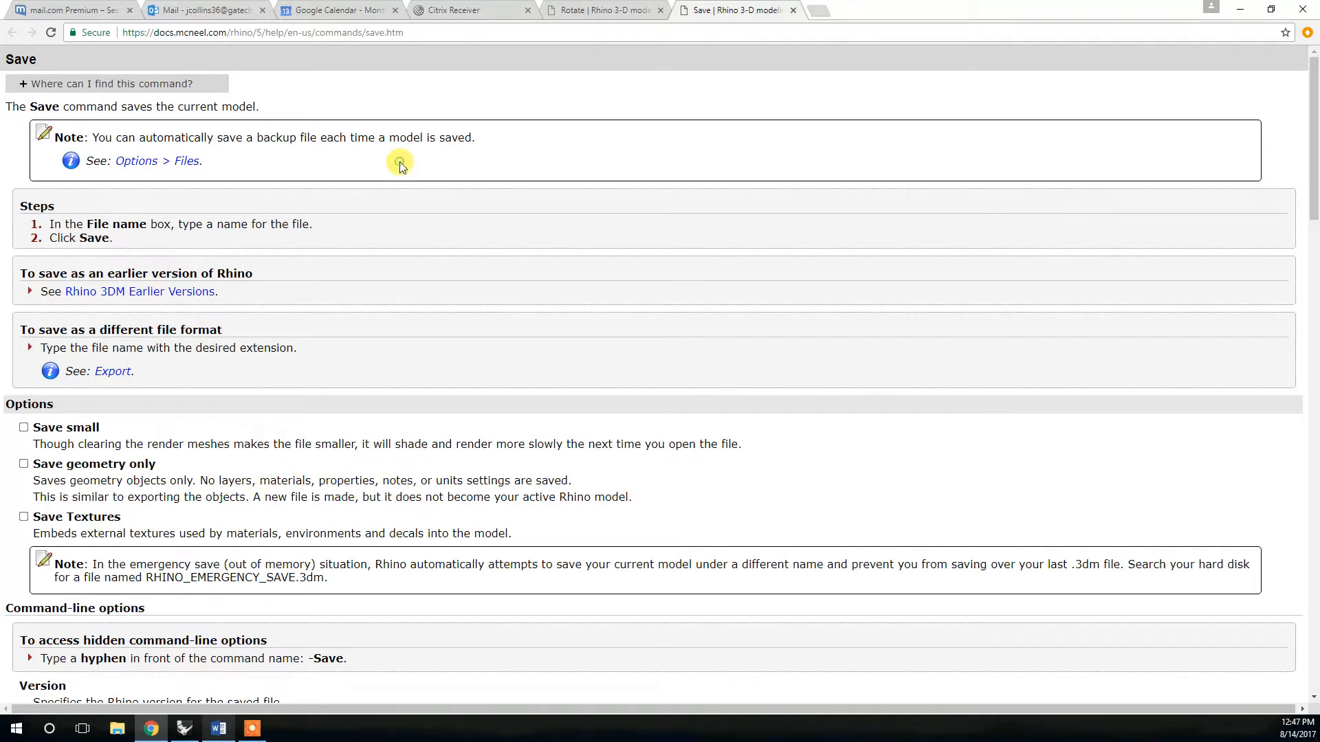
{"action": "scroll", "coordinate": [400, 382], "scroll_direction": "down", "scroll_amount": 8}
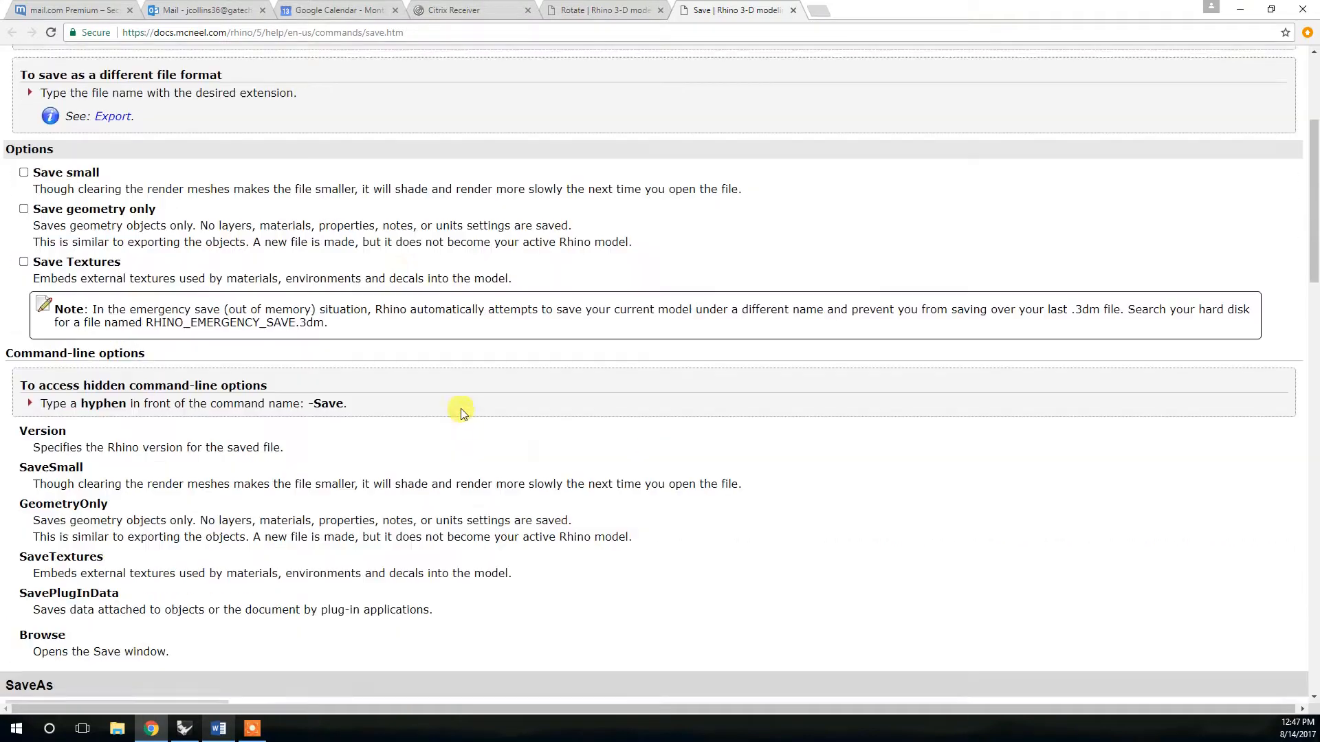
{"action": "scroll", "coordinate": [598, 398], "scroll_direction": "up", "scroll_amount": 8}
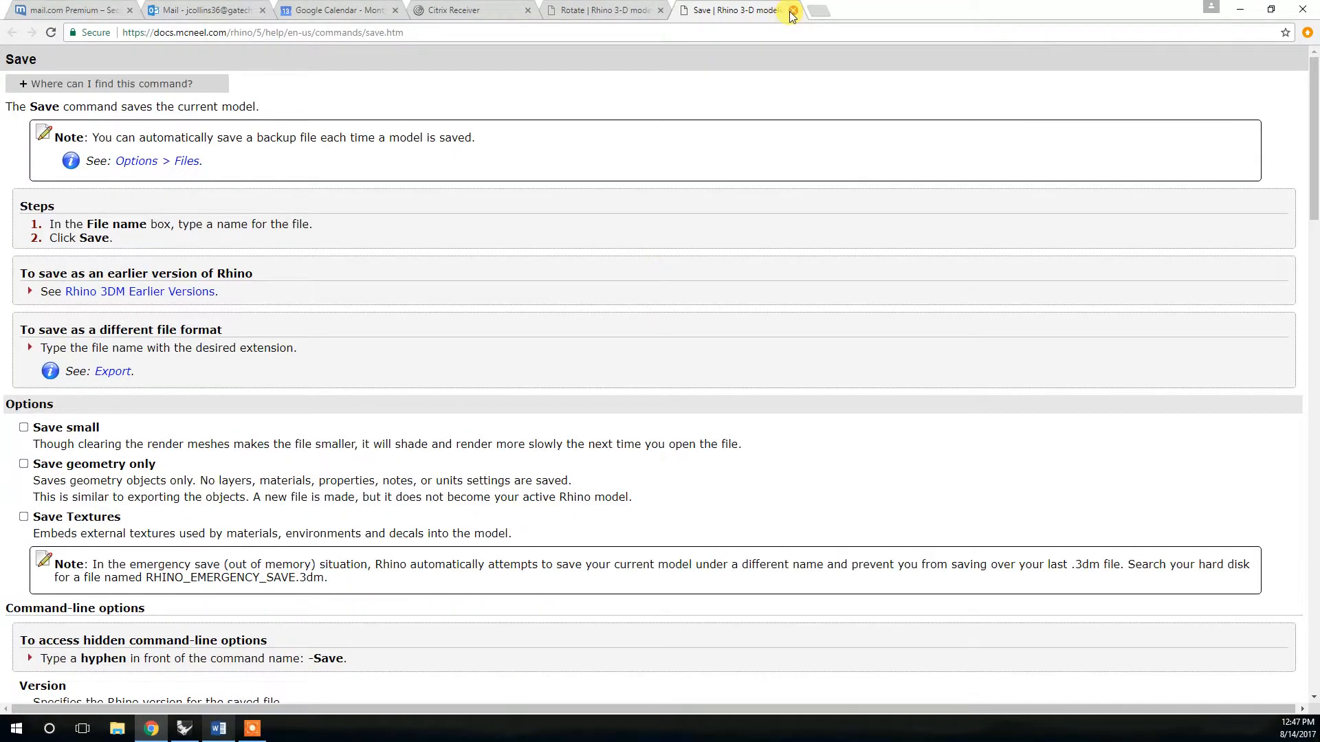
- Move the Word command list away from the model so it is uncovered, and return to Rhino
{"action": "left_click", "coordinate": [184, 728]}
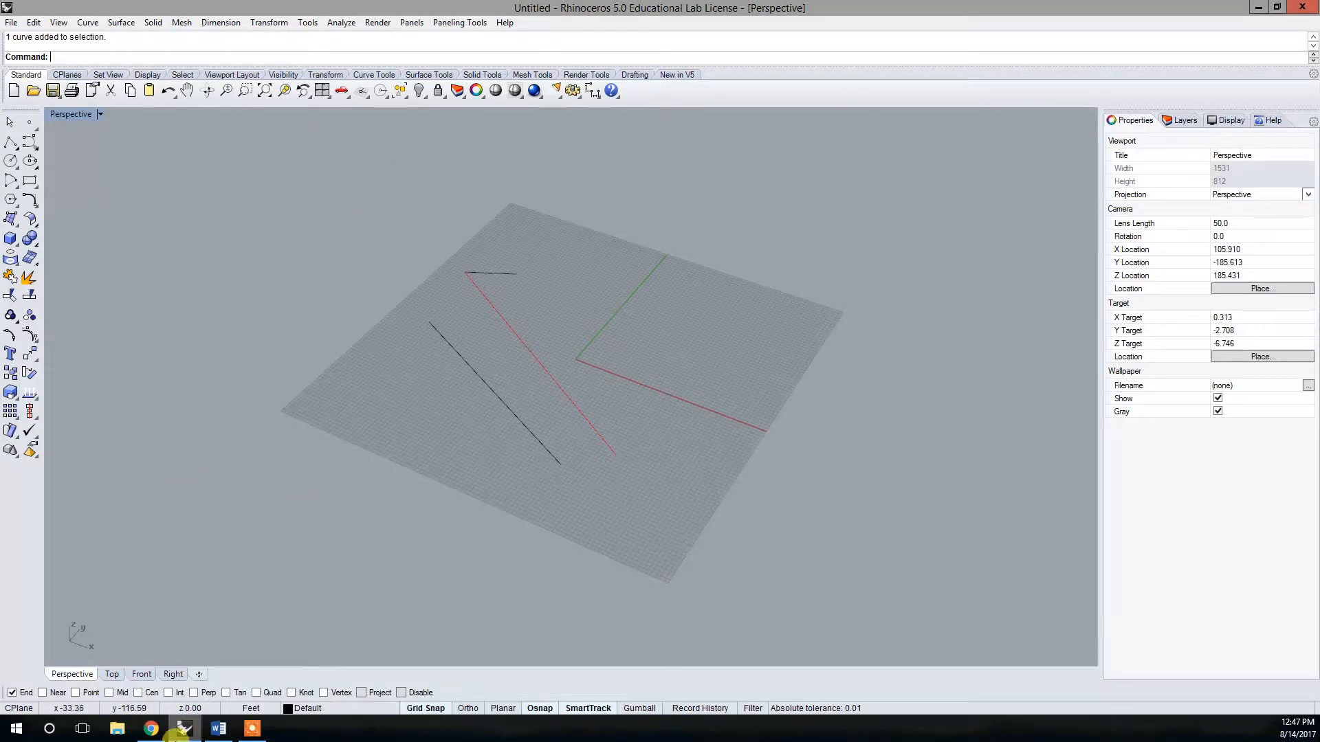
{"action": "left_click", "coordinate": [218, 730]}
{"action": "left_click_drag", "start_coordinate": [337, 3], "coordinate": [0, 113]}
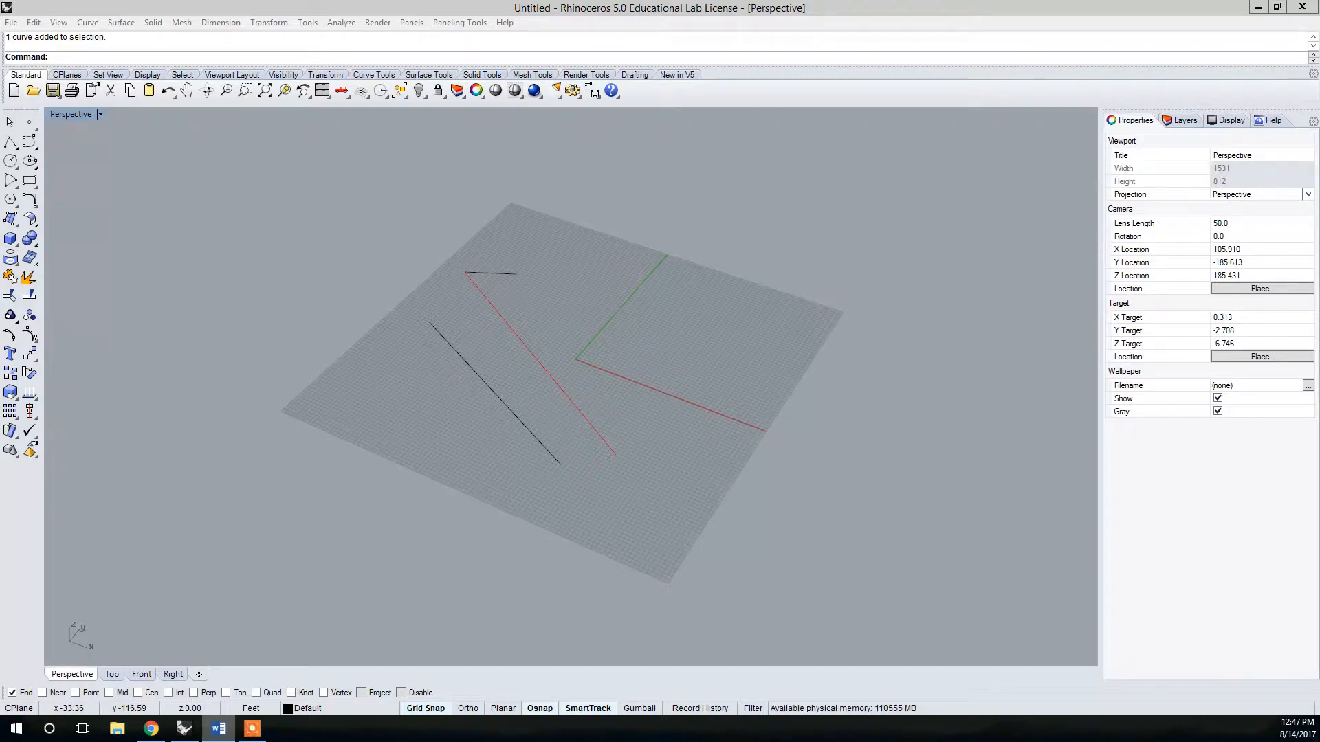
{"action": "left_click", "coordinate": [548, 253]}
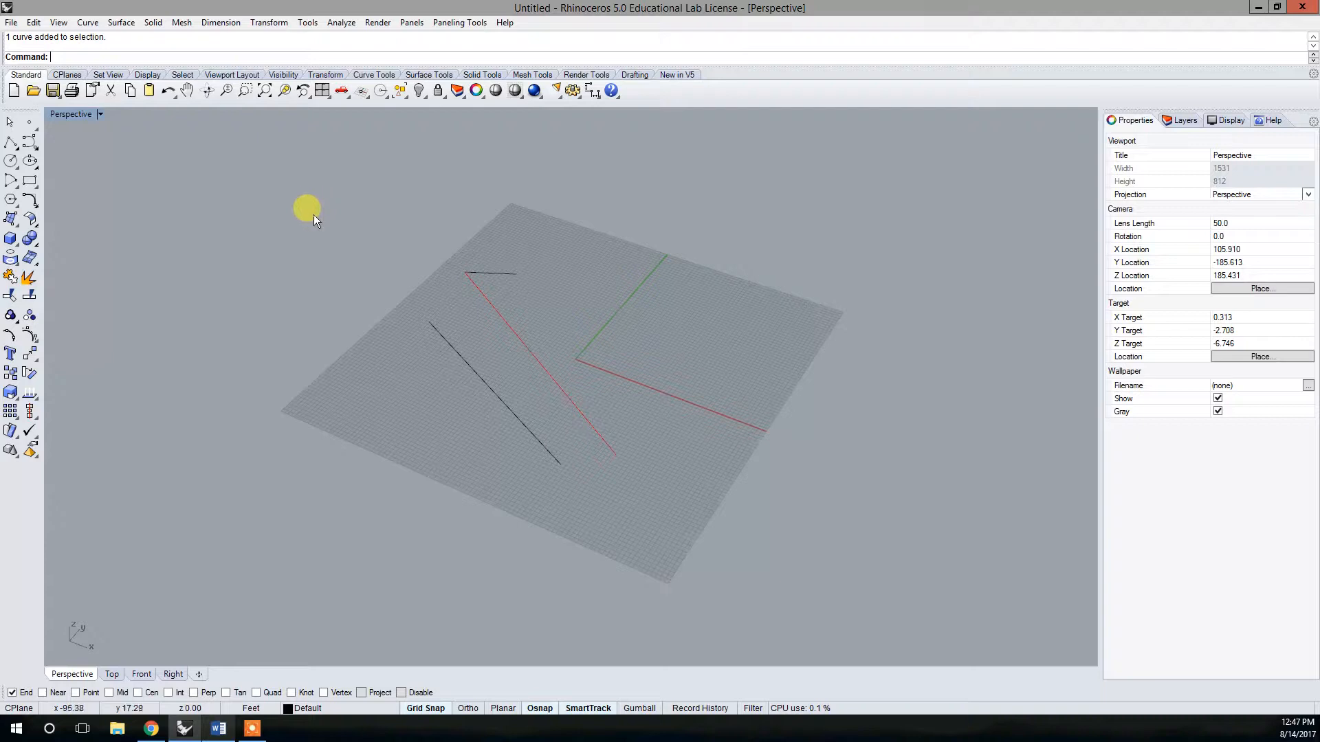
- Delete all three lines from the model and view the empty grid from another angle
{"action": "left_click_drag", "start_coordinate": [621, 460], "coordinate": [745, 519]}
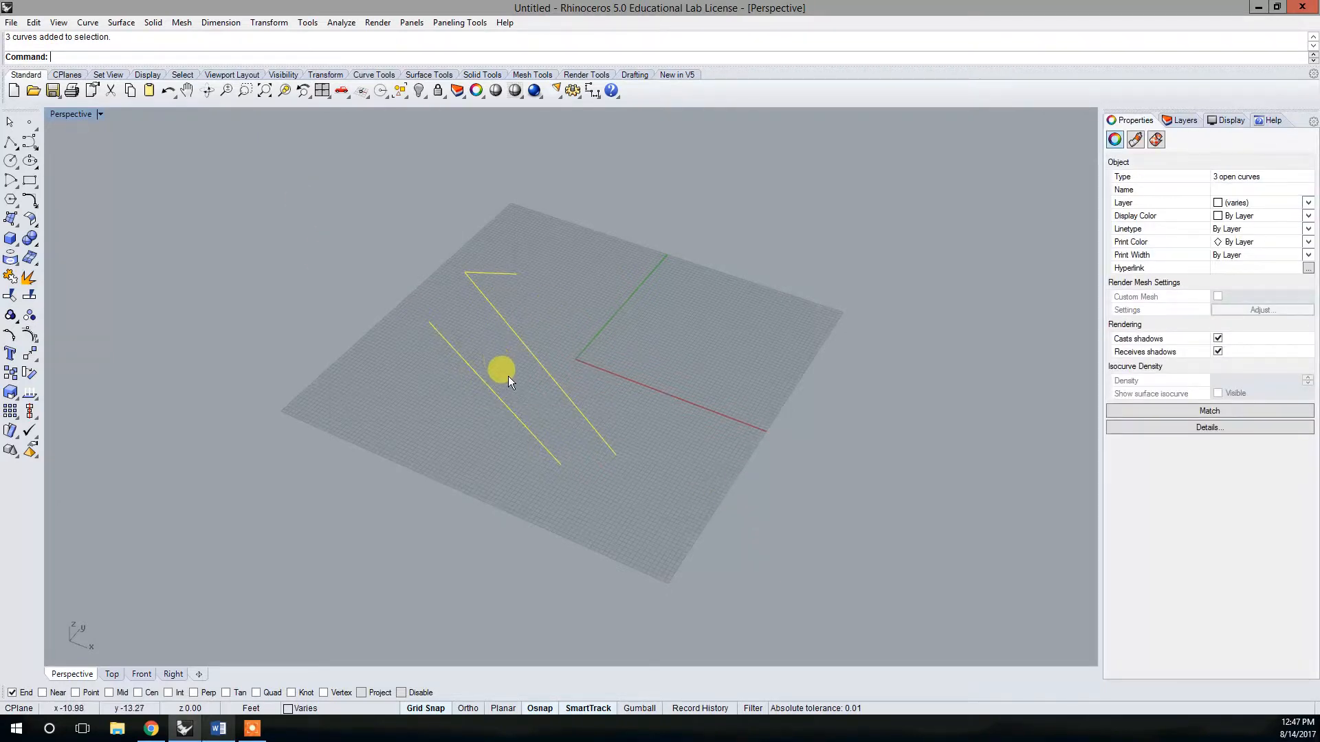
{"action": "key", "text": "Delete"}
{"action": "right_click_drag", "start_coordinate": [400, 348], "coordinate": [498, 422]}
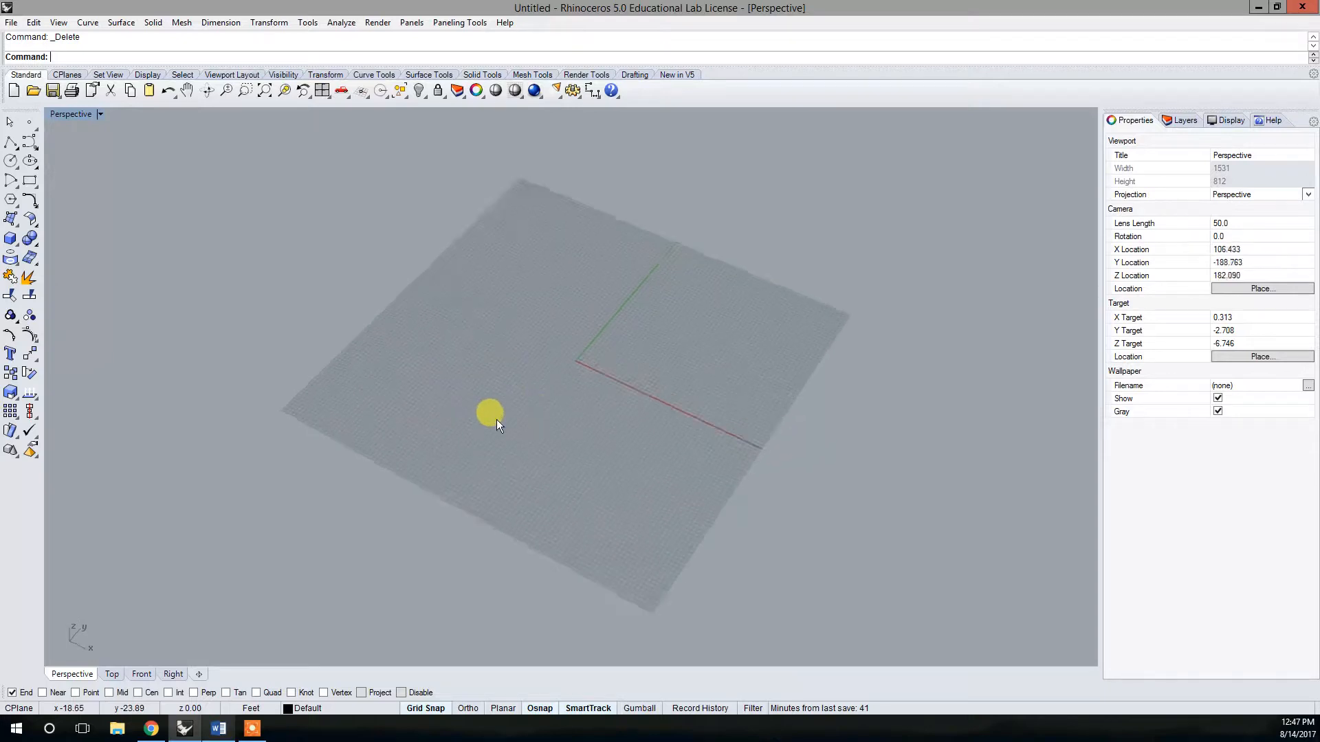
{"action": "right_click_drag", "start_coordinate": [595, 433], "coordinate": [453, 374]}
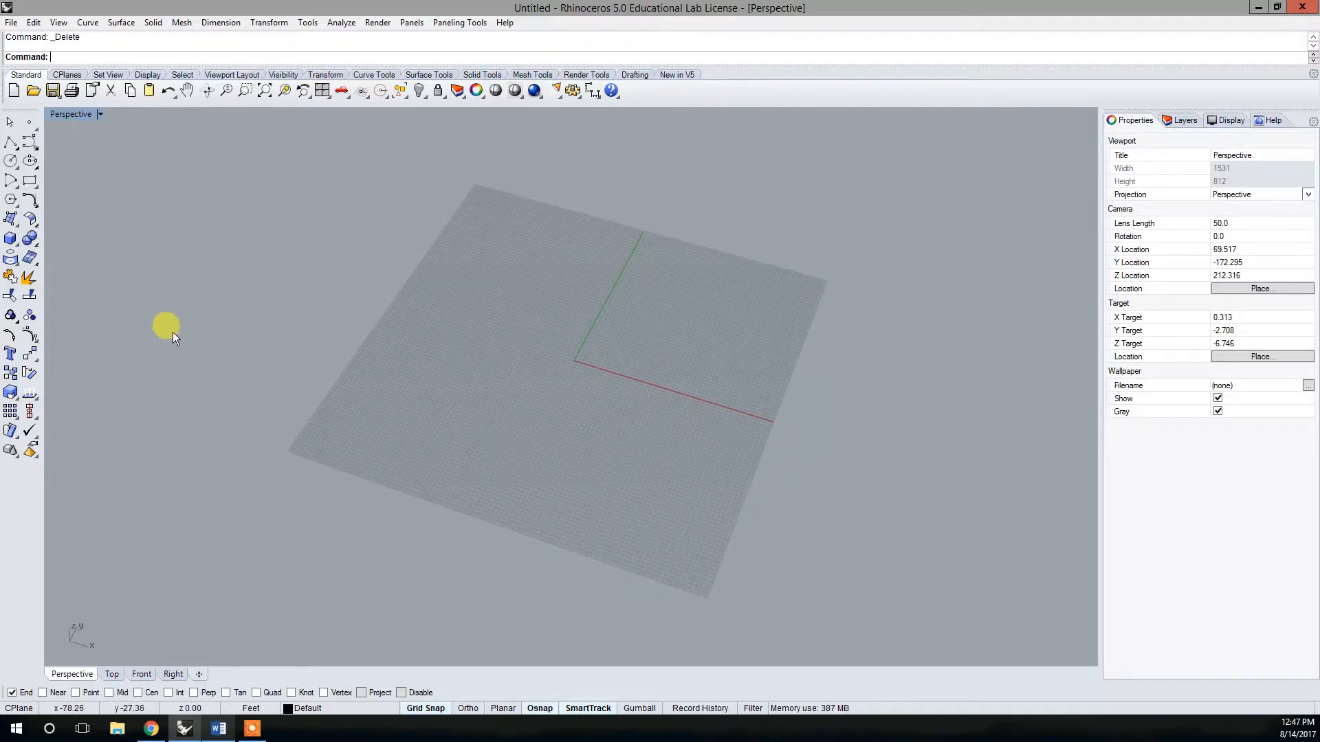
- Place two single points on the grid, on the negative X side of the green axis
{"action": "left_click", "coordinate": [29, 125]}
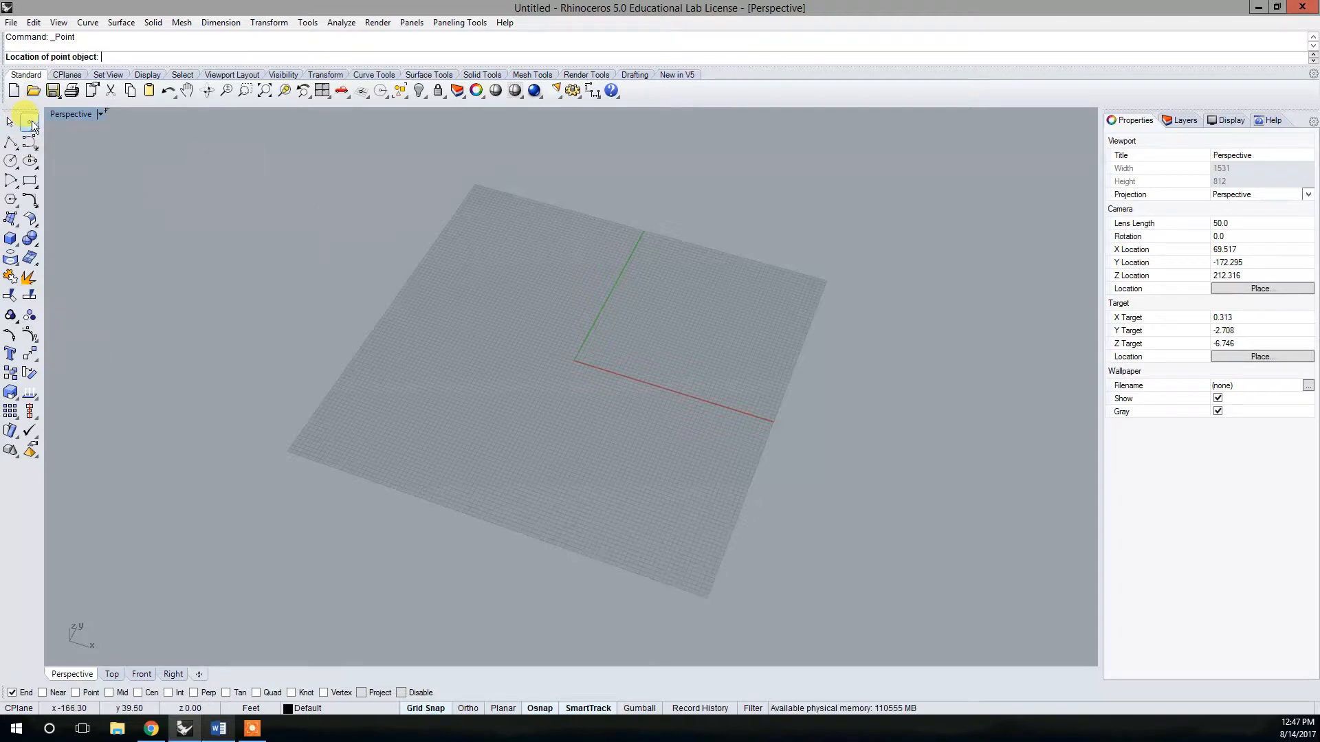
{"action": "left_click", "coordinate": [450, 308]}
{"action": "right_click", "coordinate": [550, 323]}
{"action": "left_click", "coordinate": [504, 245]}
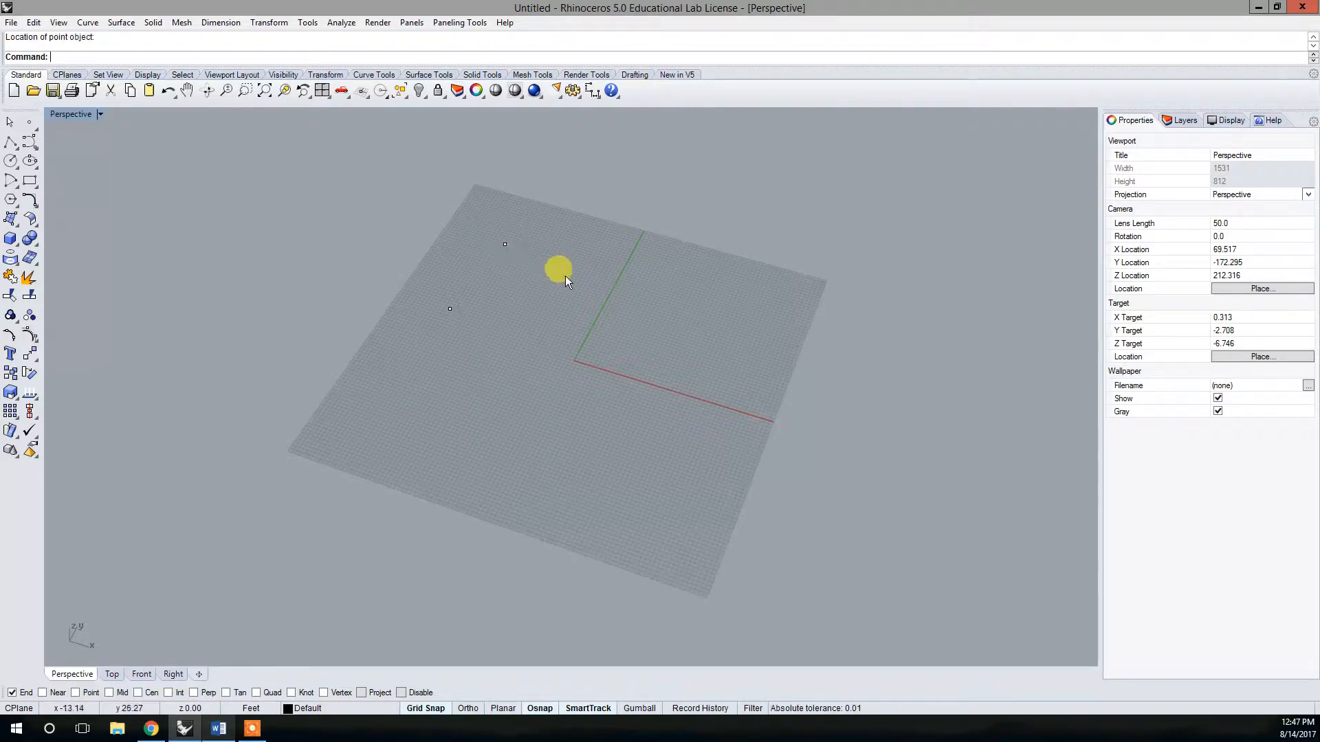
- Check the recently used commands and repeat the Point command to add points closer to the green axis
{"action": "right_click", "coordinate": [108, 45]}
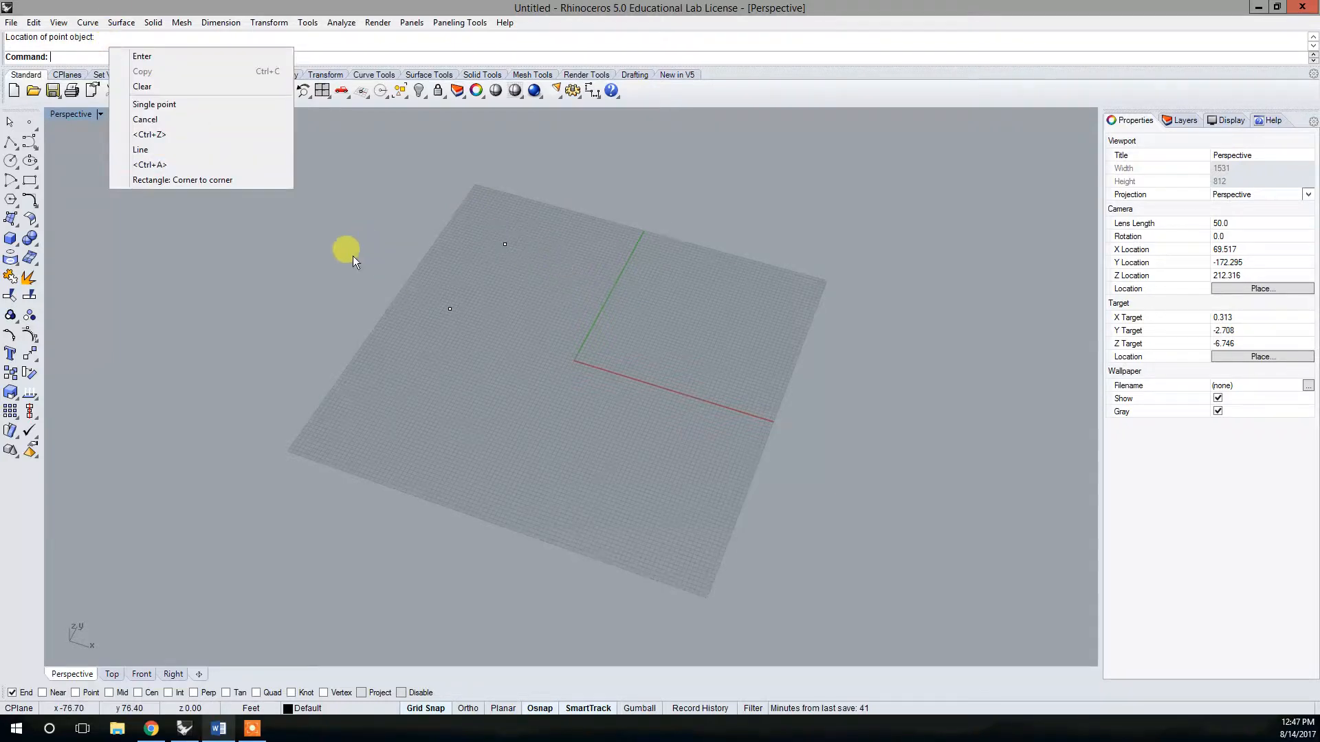
{"action": "left_click", "coordinate": [329, 269]}
{"action": "right_click", "coordinate": [326, 269]}
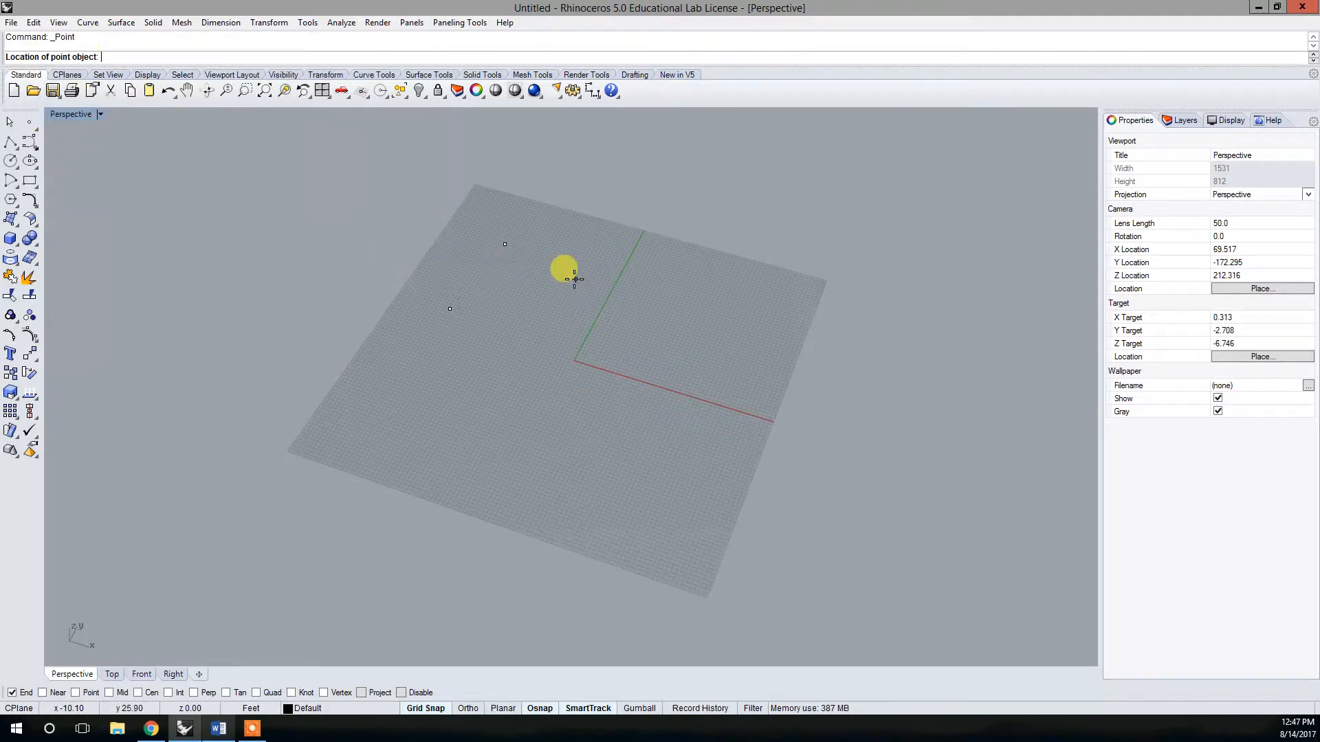
{"action": "left_click", "coordinate": [573, 315]}
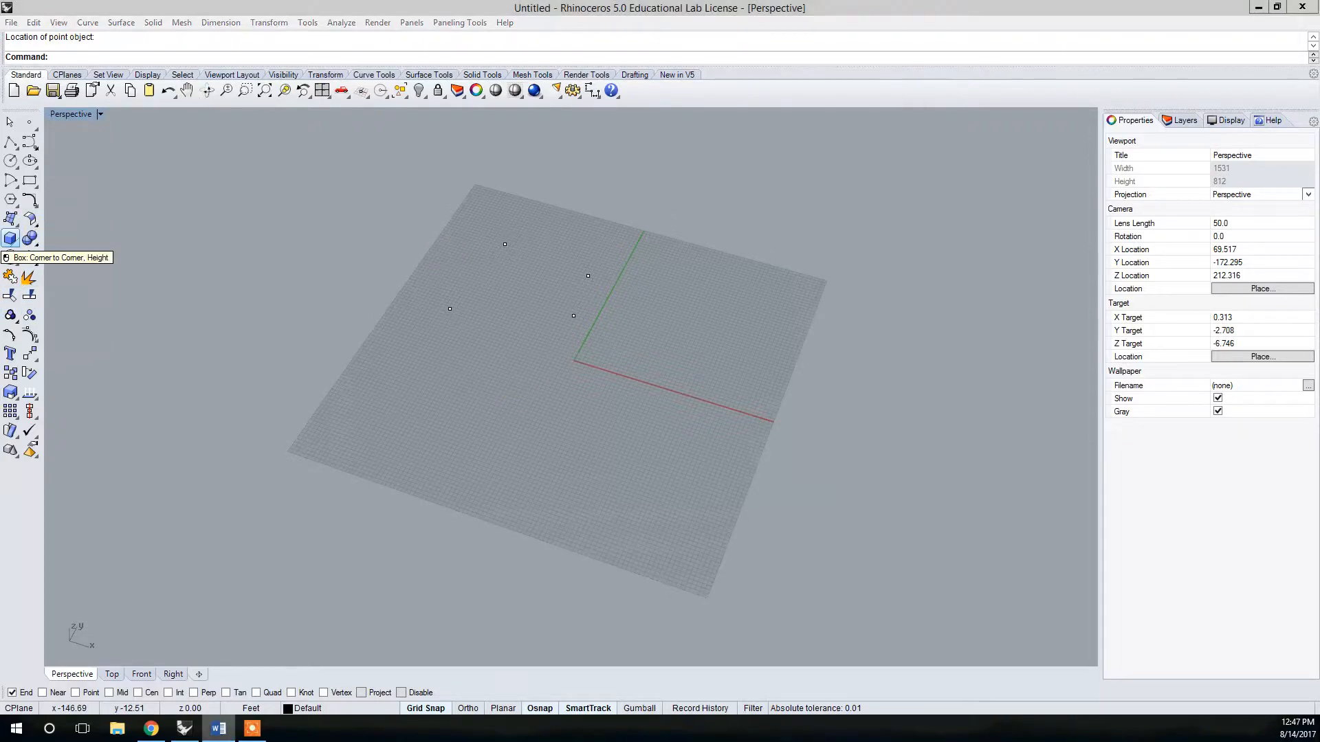
- Draw a circle by its diameter just below the origin on the grid and view it from another angle
{"action": "left_click", "coordinate": [12, 143]}
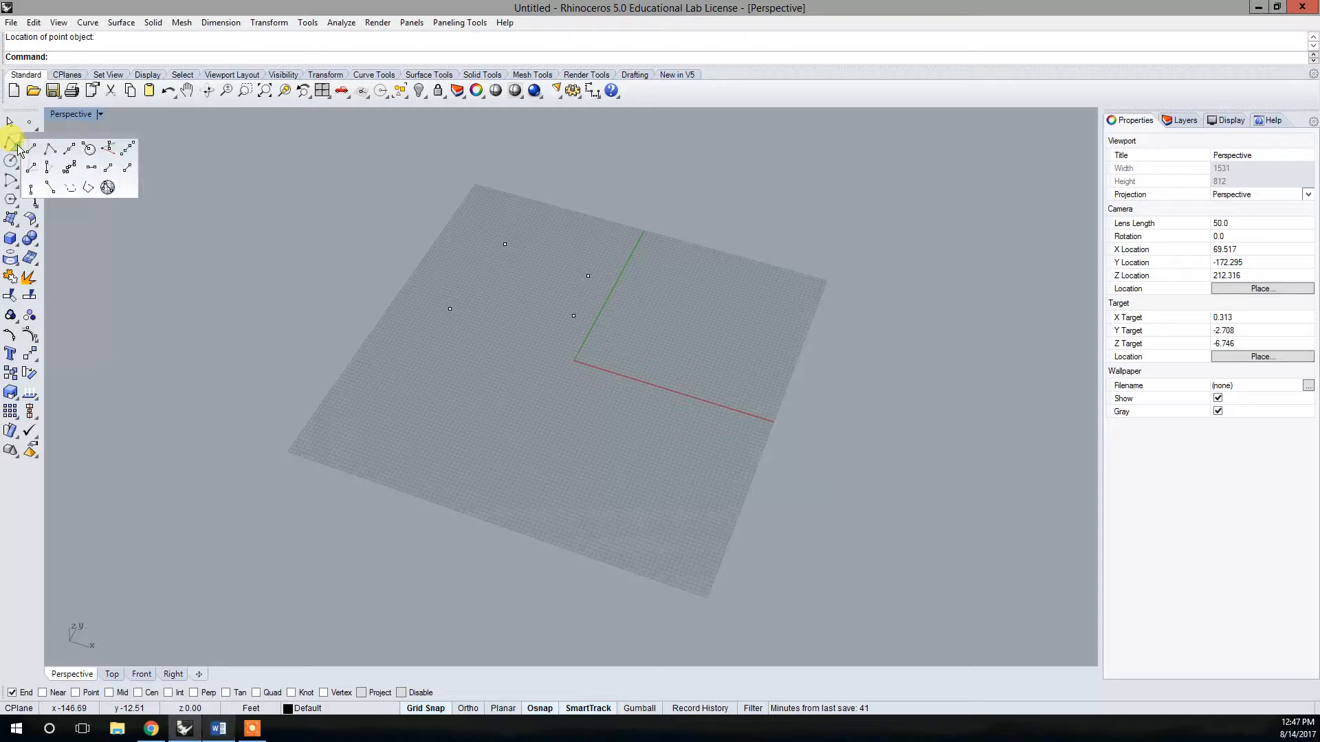
{"action": "left_click", "coordinate": [12, 166]}
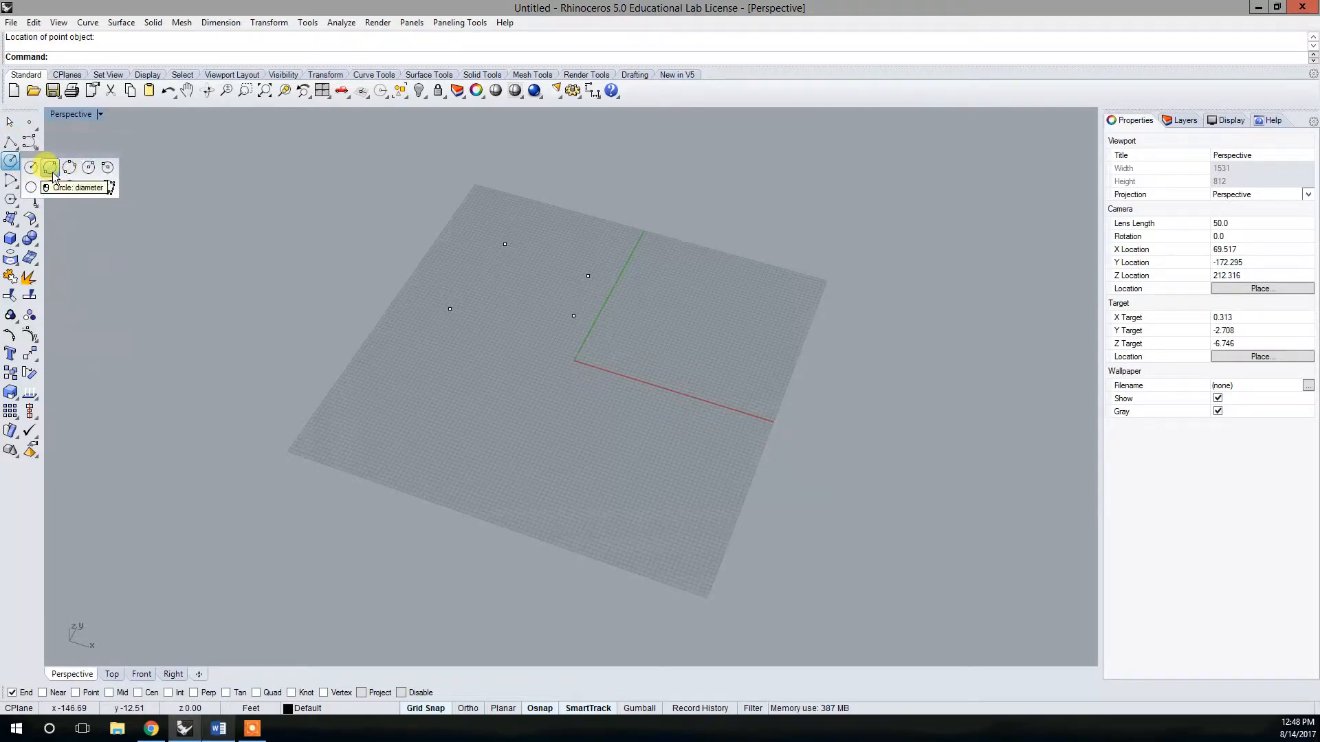
{"action": "left_click", "coordinate": [31, 168]}
{"action": "left_click", "coordinate": [538, 402]}
{"action": "left_click", "coordinate": [627, 399]}
{"action": "right_click_drag", "start_coordinate": [174, 300], "coordinate": [142, 324]}
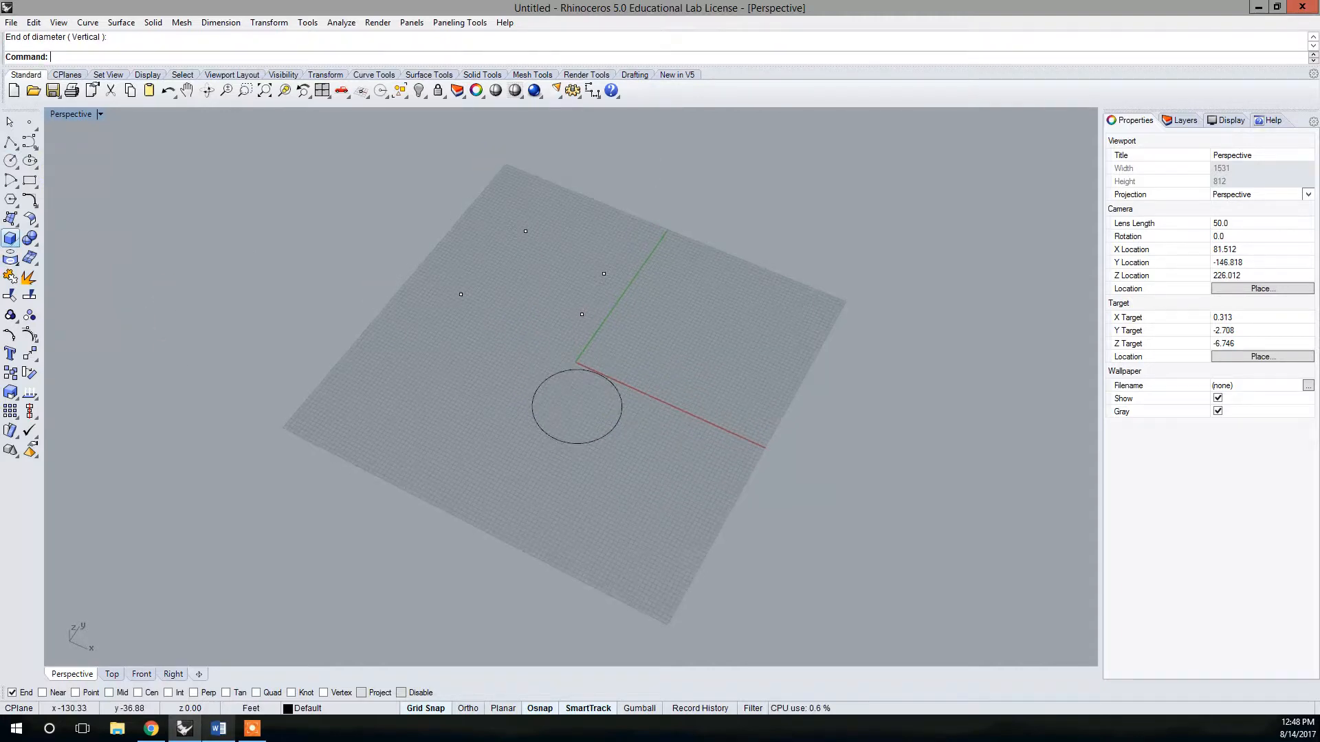
{"action": "left_click", "coordinate": [32, 187]}
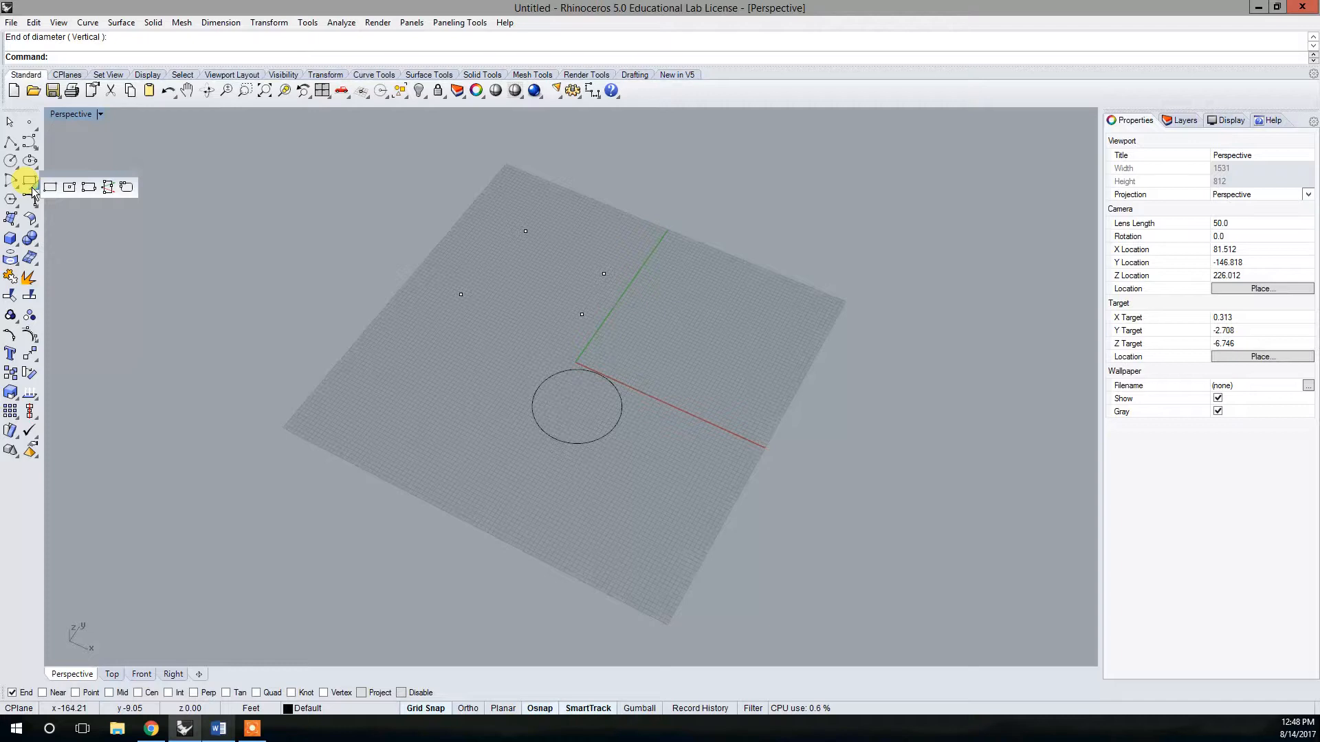
{"action": "left_click", "coordinate": [30, 162]}
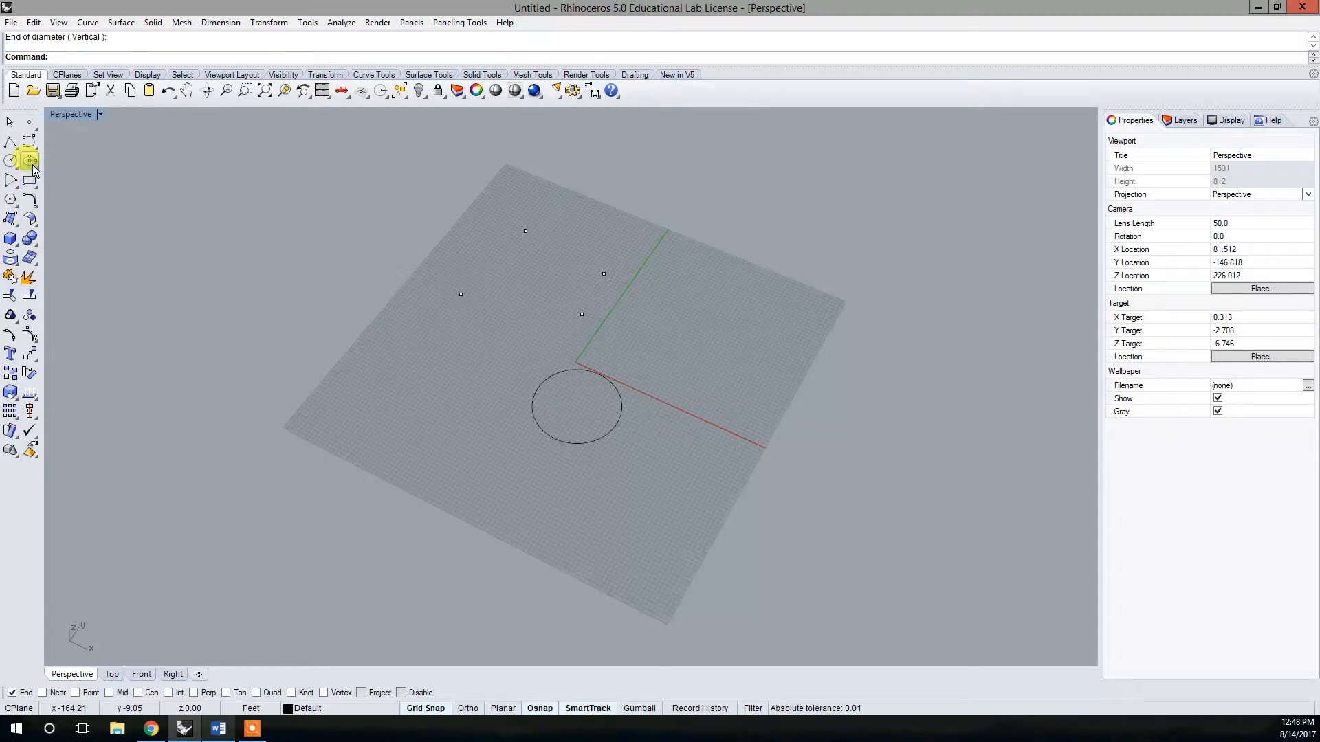
{"action": "left_click", "coordinate": [12, 182]}
- Draw an inscribed polygon with 6 sides on the grid to the left of the circle
{"action": "left_click", "coordinate": [12, 200]}
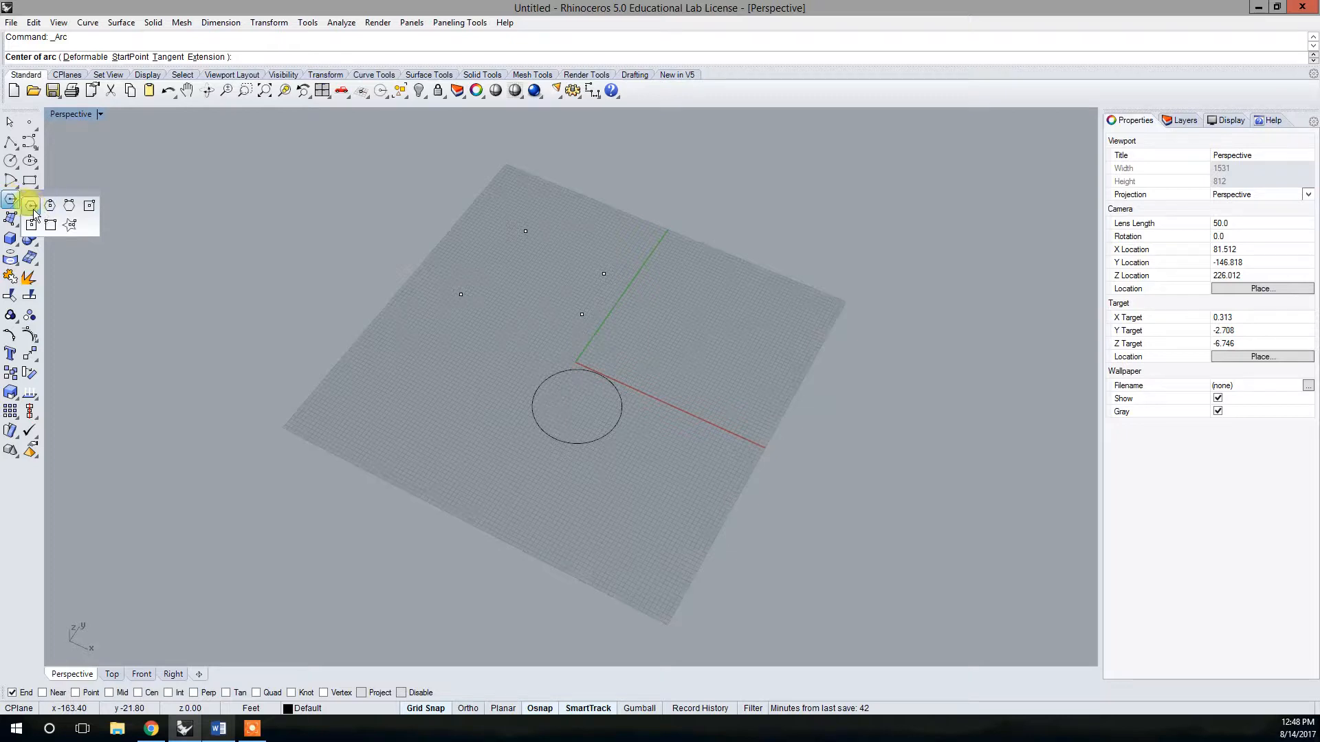
{"action": "left_click", "coordinate": [51, 224]}
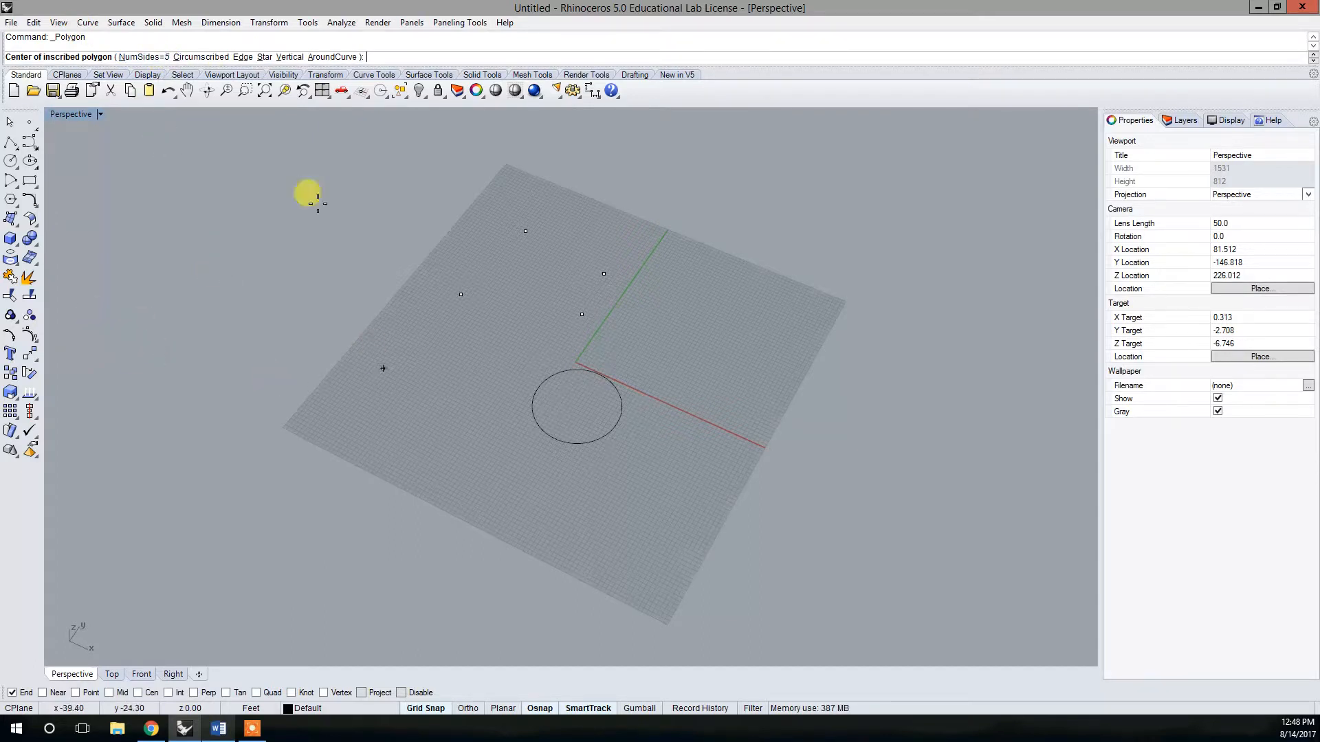
{"action": "left_click", "coordinate": [145, 57]}
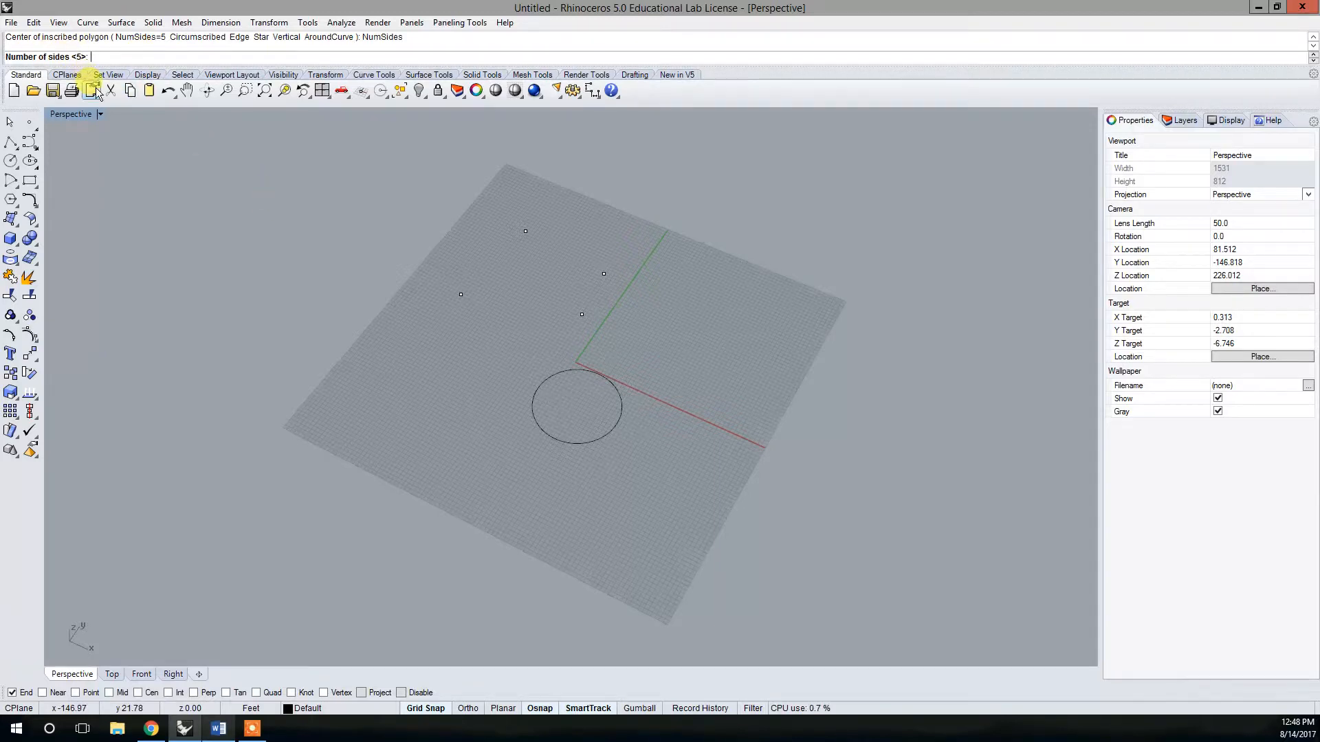
{"action": "type", "text": "6"}
{"action": "key", "text": "Return"}
{"action": "left_click", "coordinate": [402, 394]}
{"action": "left_click", "coordinate": [440, 413]}
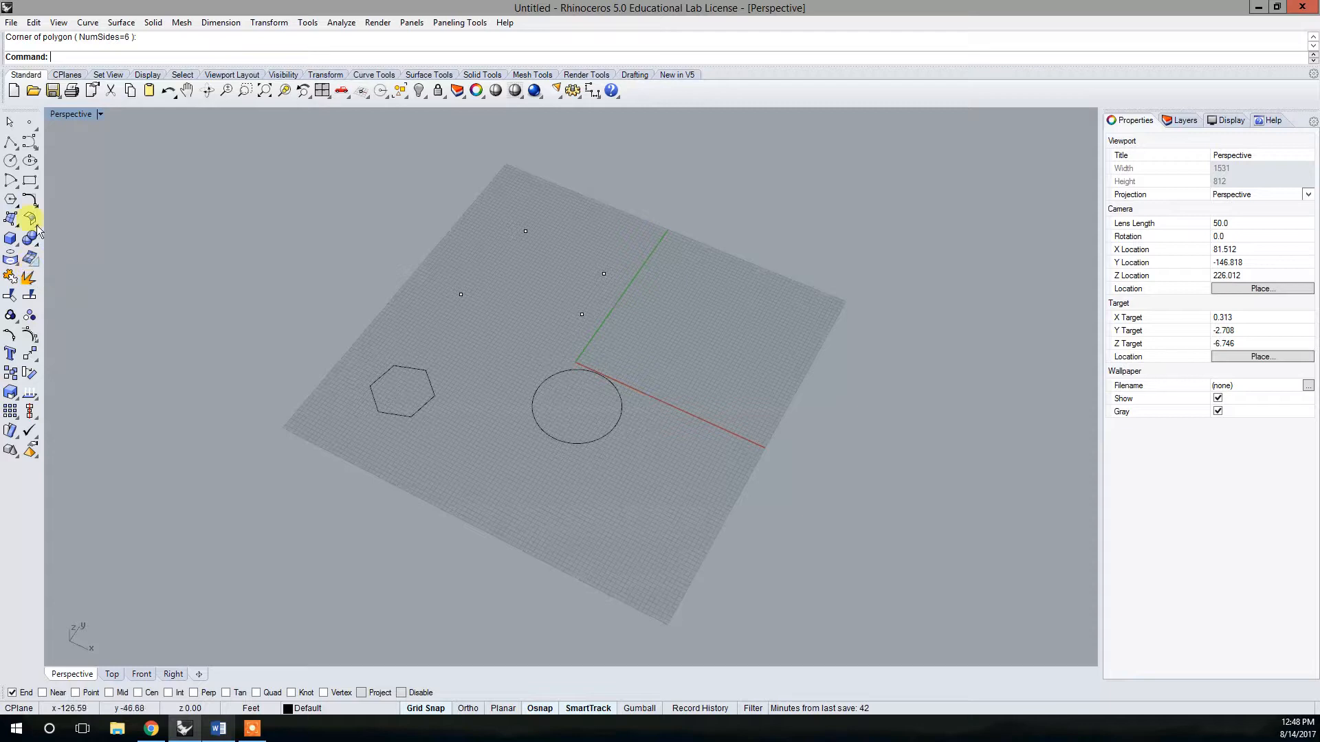
{"action": "left_click", "coordinate": [16, 204]}
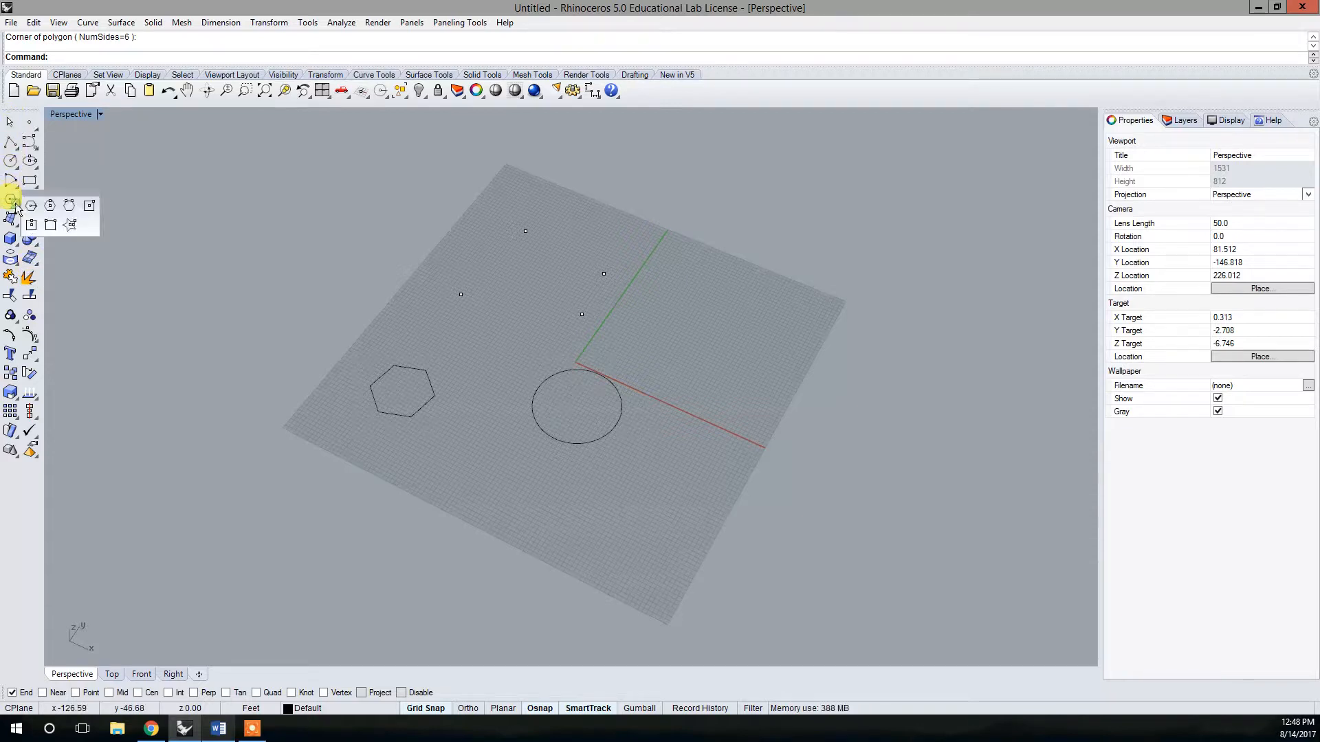
{"action": "left_click", "coordinate": [11, 205]}
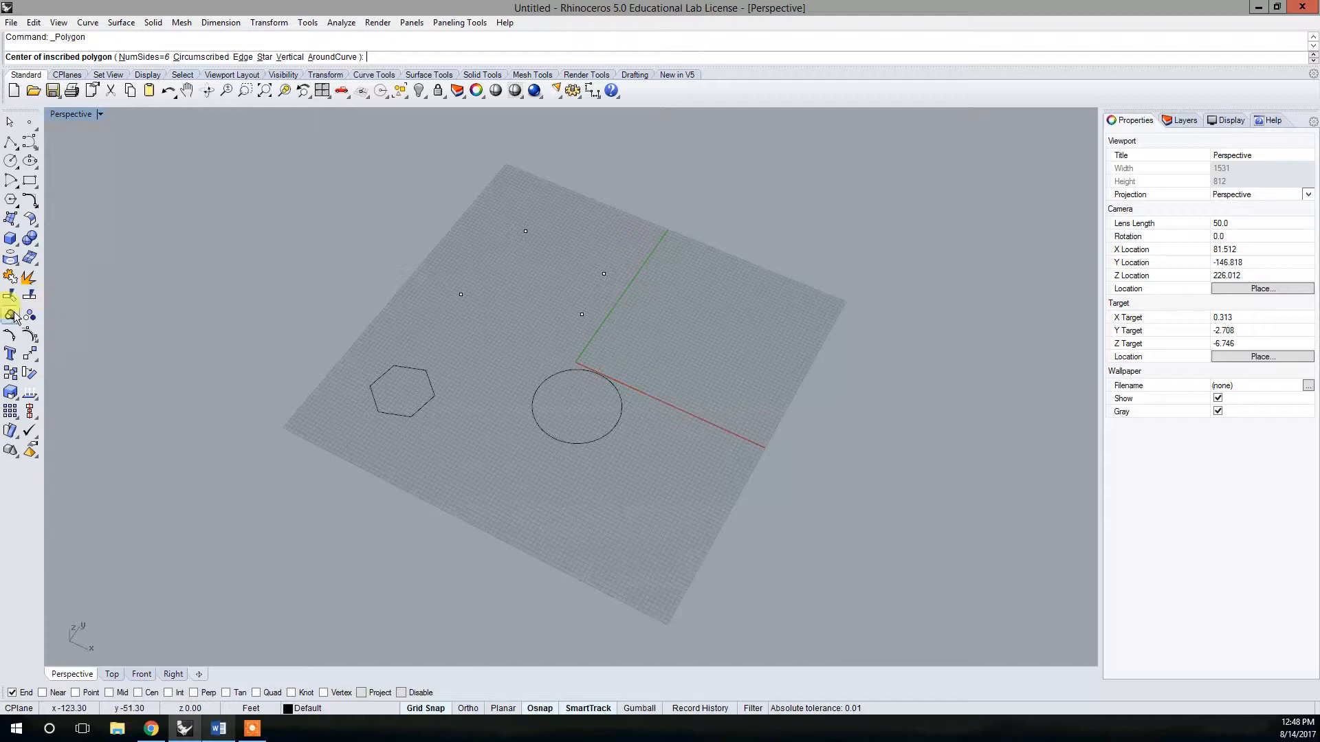
{"action": "left_click", "coordinate": [13, 202]}
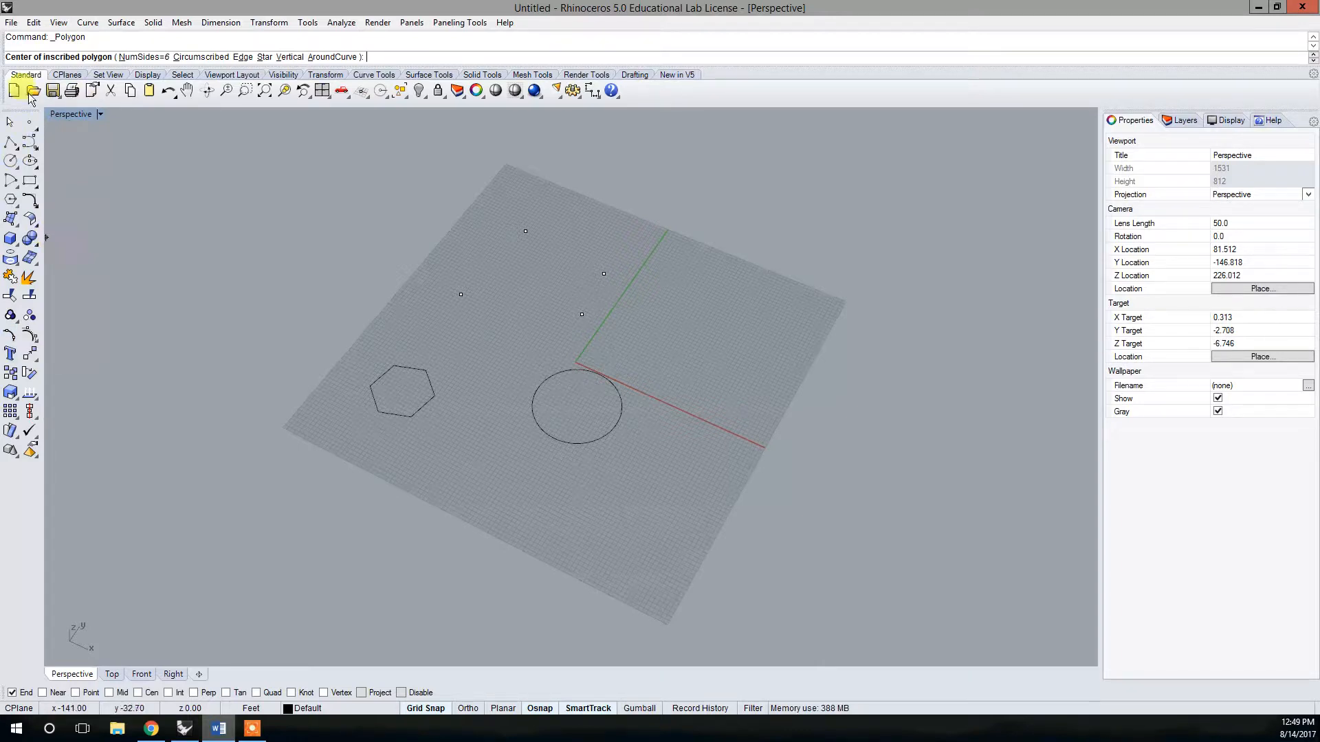
- Draw an open degree 3 control-point curve that loops past the grid's edge on the positive X side
{"action": "left_click", "coordinate": [34, 148]}
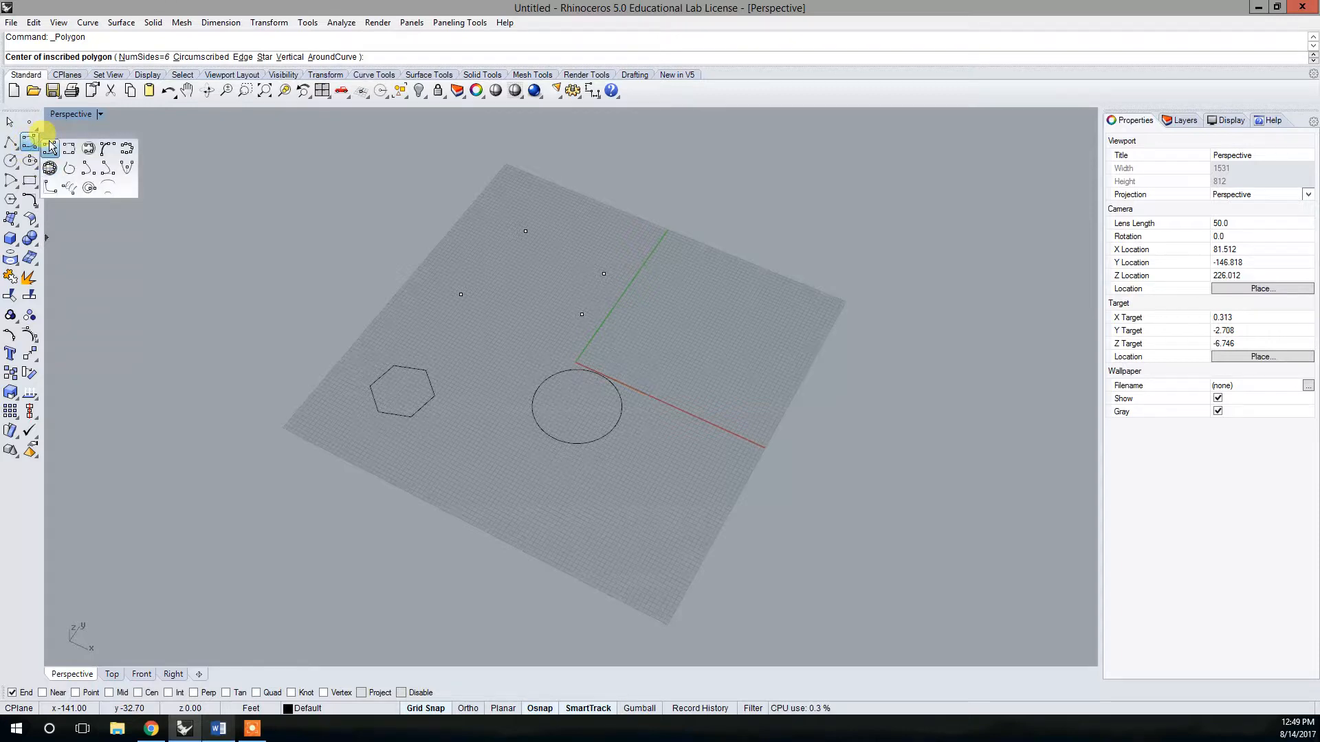
{"action": "left_click", "coordinate": [50, 147]}
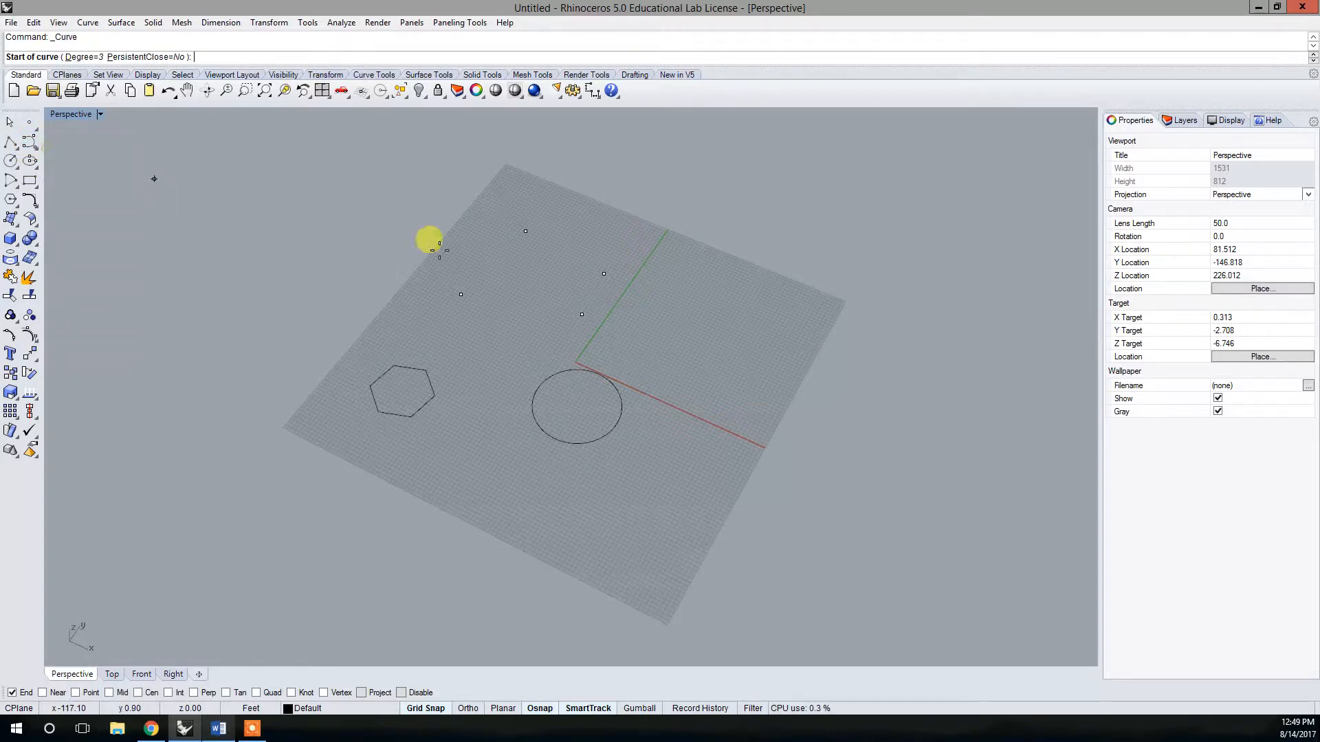
{"action": "left_click", "coordinate": [695, 324]}
{"action": "left_click", "coordinate": [844, 285]}
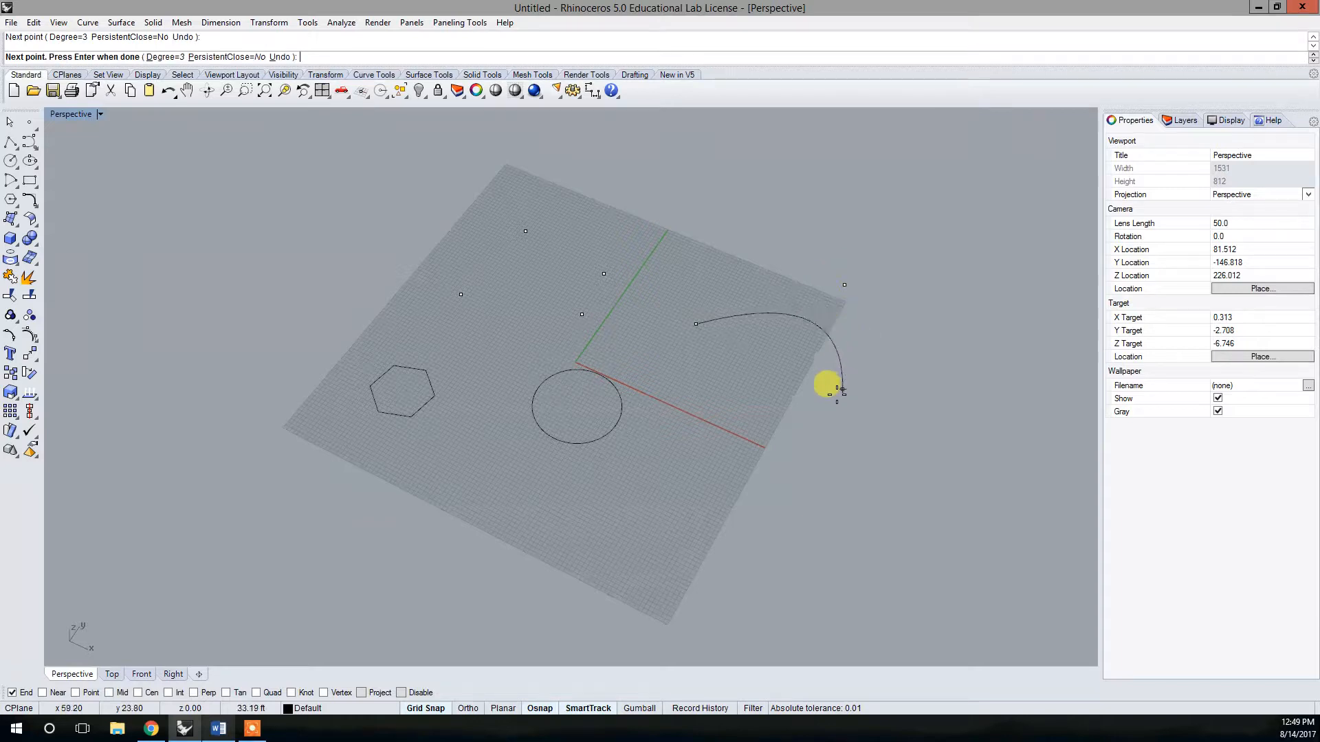
{"action": "left_click", "coordinate": [844, 429]}
{"action": "left_click", "coordinate": [920, 326]}
{"action": "left_click", "coordinate": [840, 236]}
{"action": "left_click", "coordinate": [761, 405]}
{"action": "right_click", "coordinate": [745, 327]}
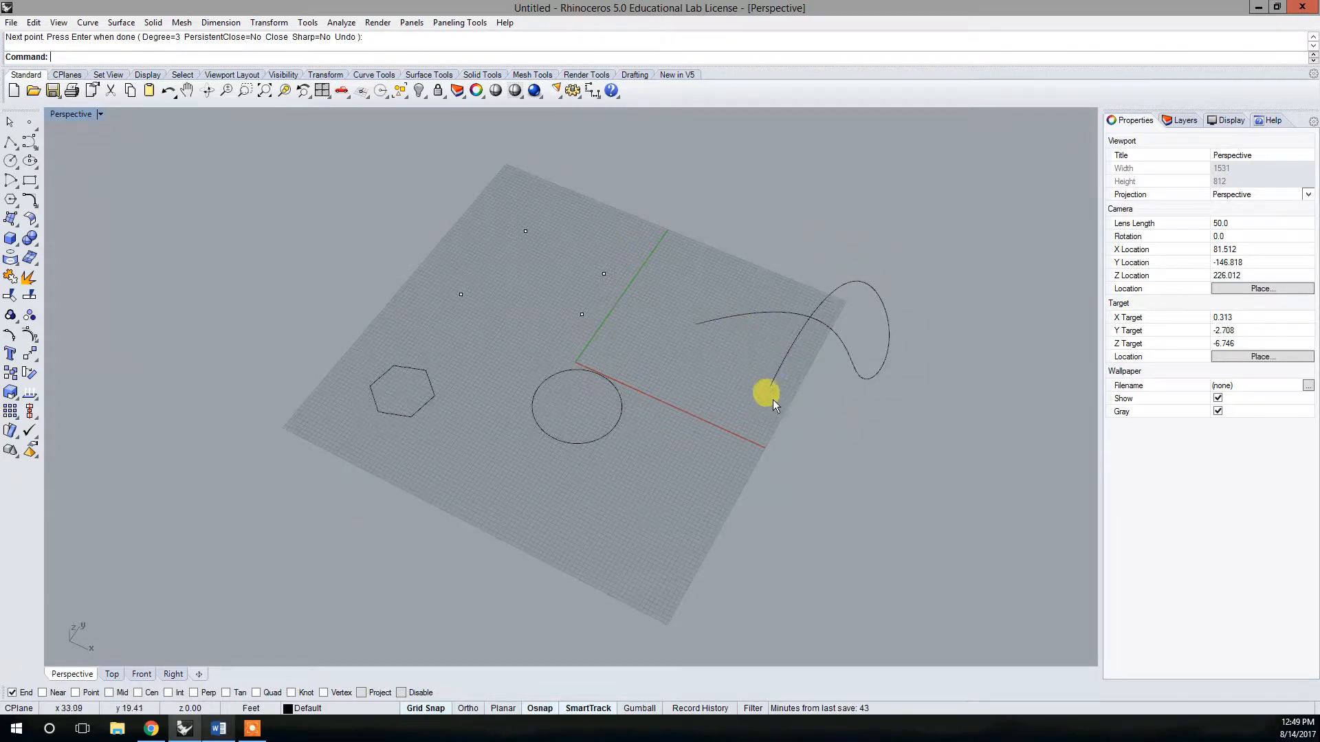
{"action": "right_click_drag", "start_coordinate": [803, 373], "coordinate": [614, 389]}
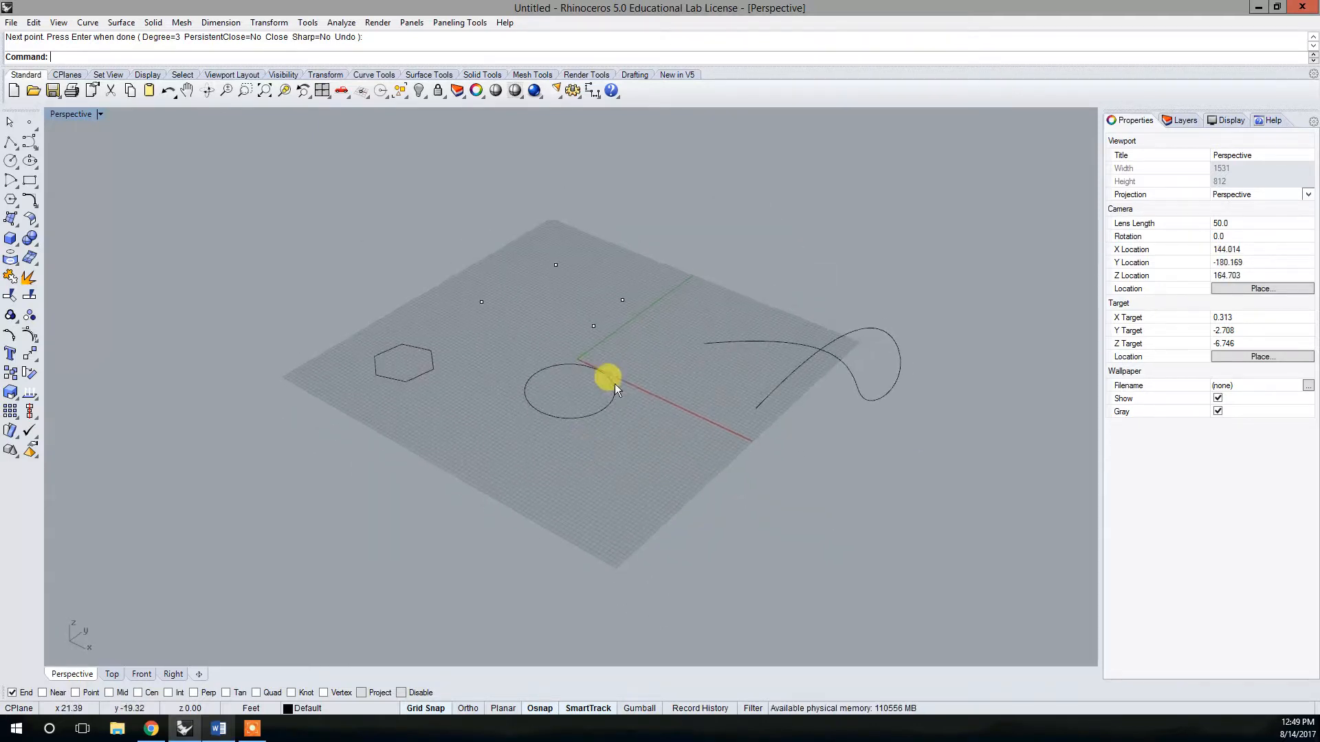
{"action": "left_click", "coordinate": [29, 141]}
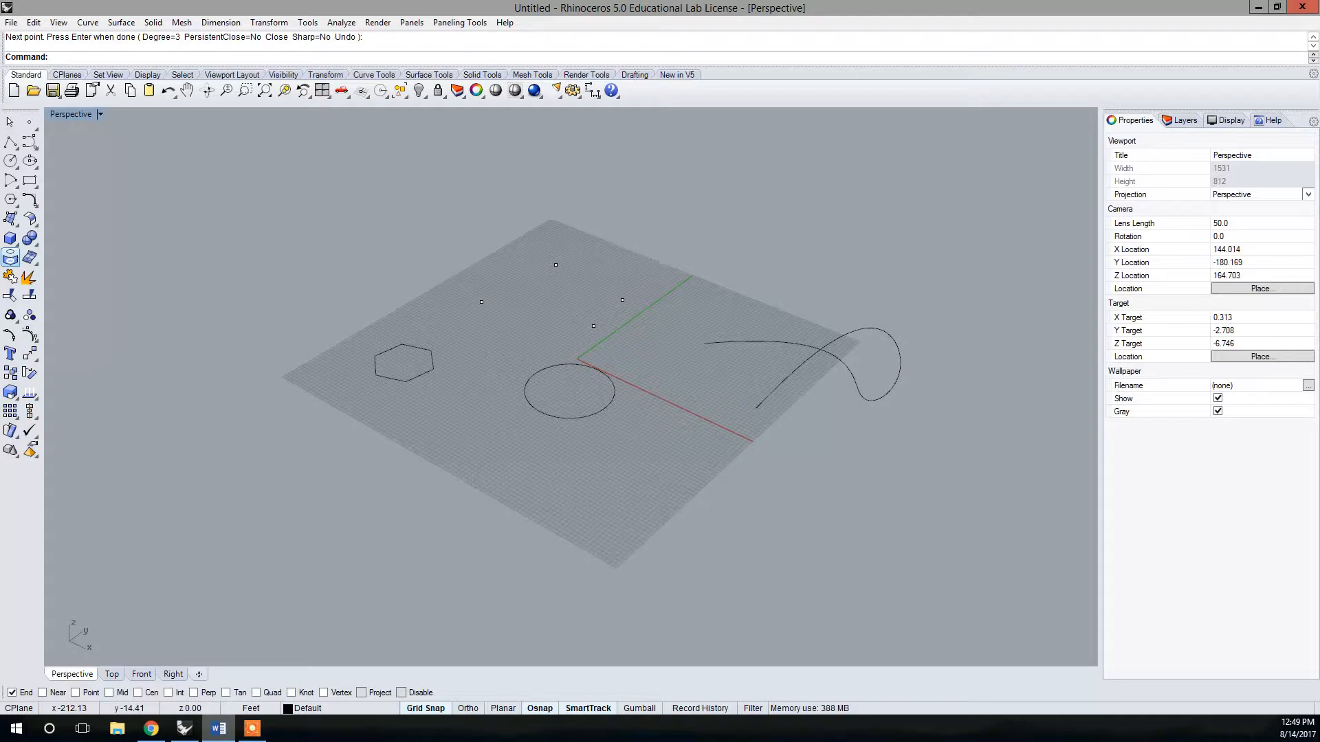
{"action": "right_click_drag", "start_coordinate": [440, 249], "coordinate": [485, 270]}
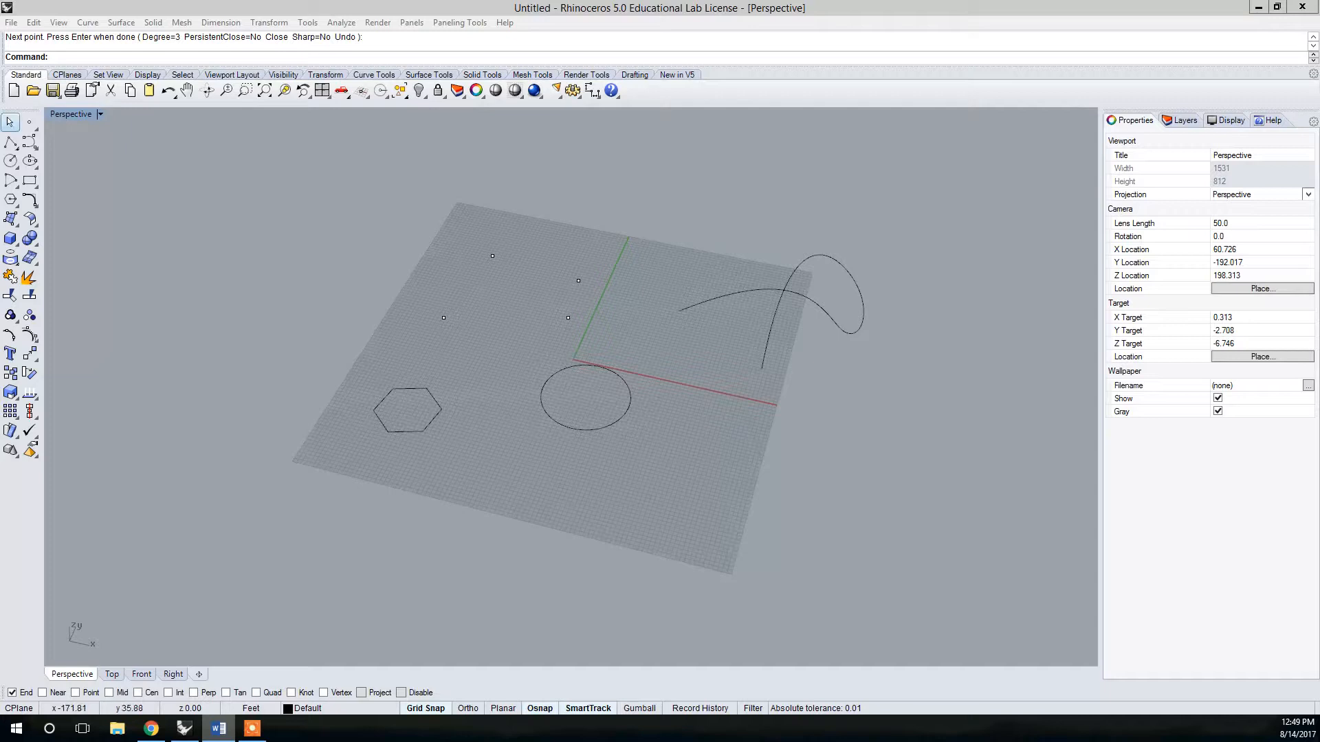
- Move the hexagon about 19.9 ft toward the near edge of the grid using two freely picked points
{"action": "left_click", "coordinate": [322, 75]}
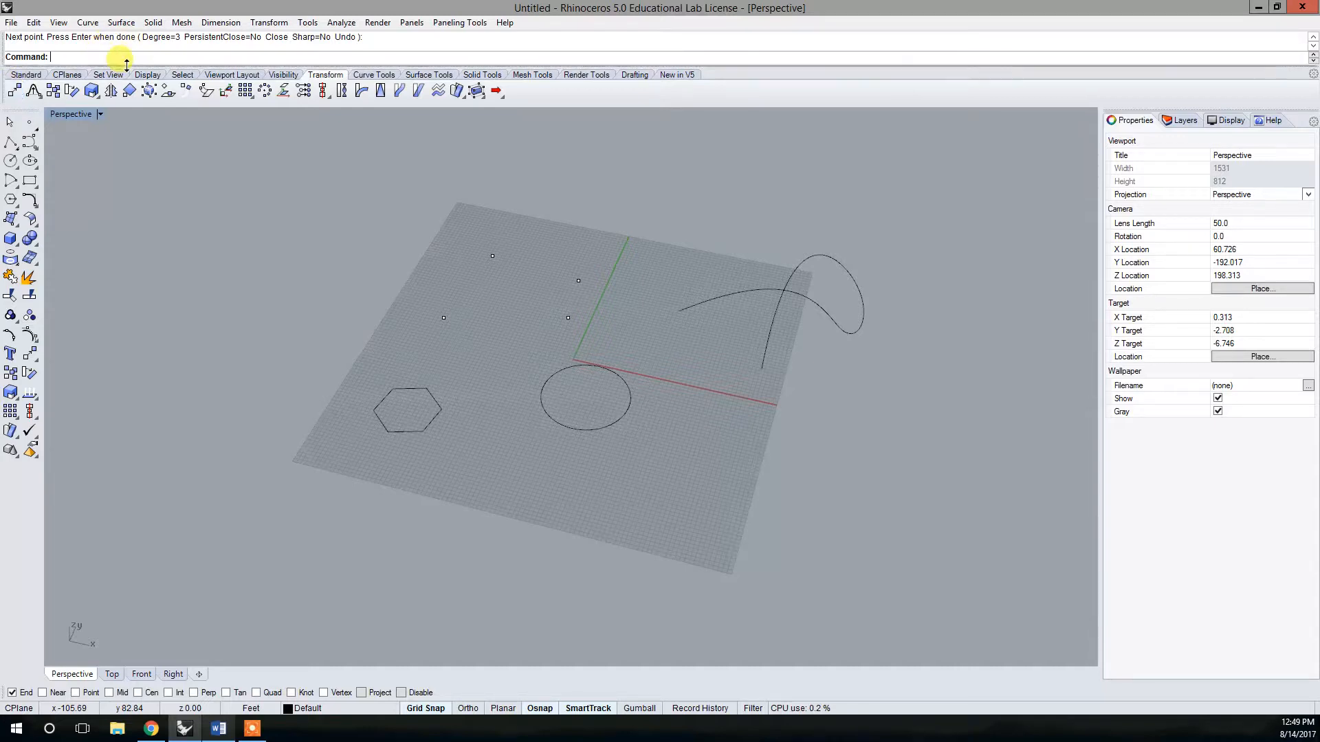
{"action": "key", "text": "Return"}
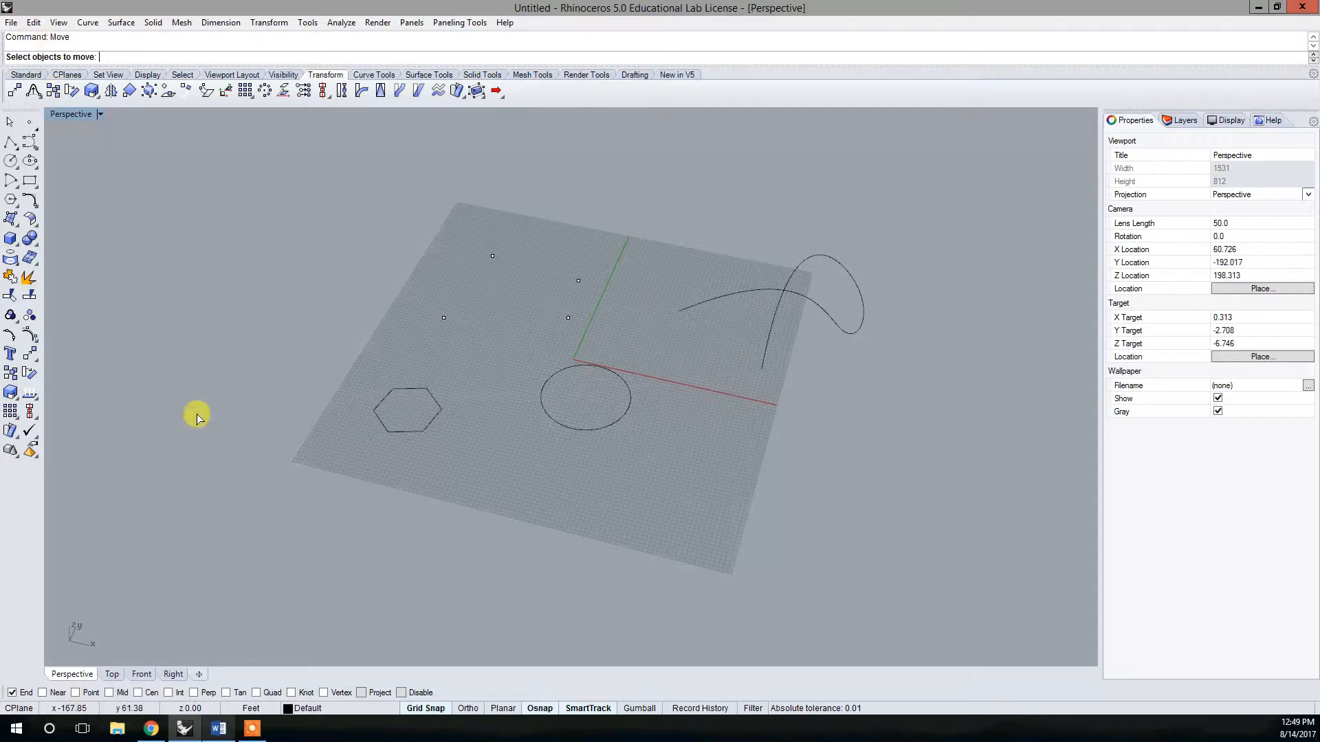
{"action": "left_click", "coordinate": [392, 432]}
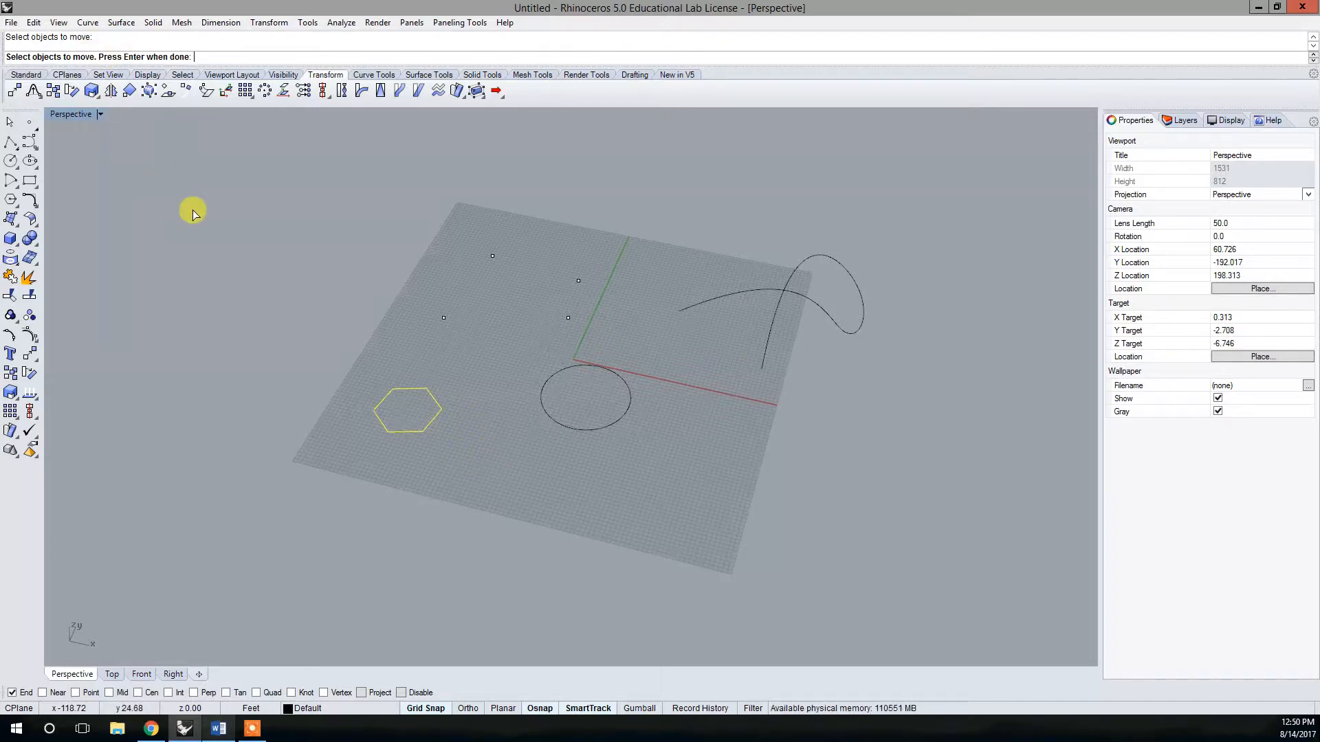
{"action": "key", "text": "Return"}
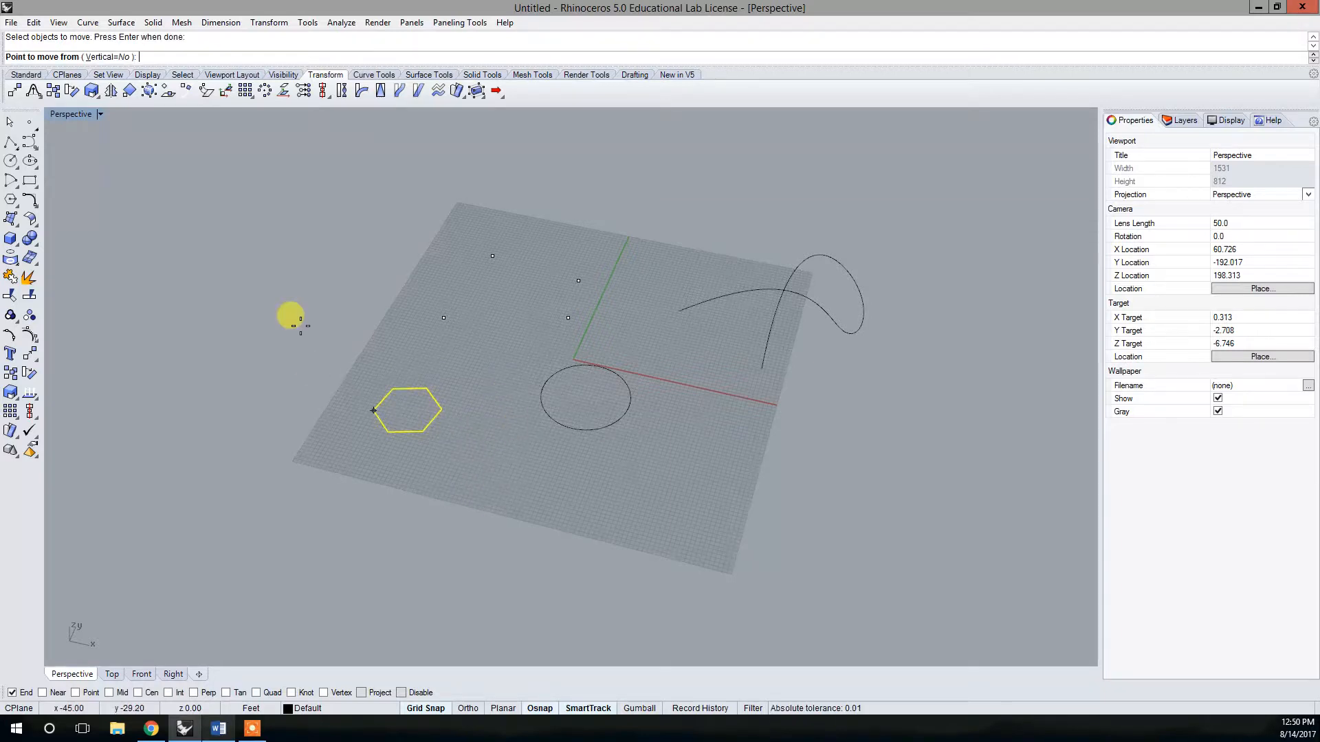
{"action": "left_click", "coordinate": [494, 468]}
{"action": "left_click", "coordinate": [576, 510]}
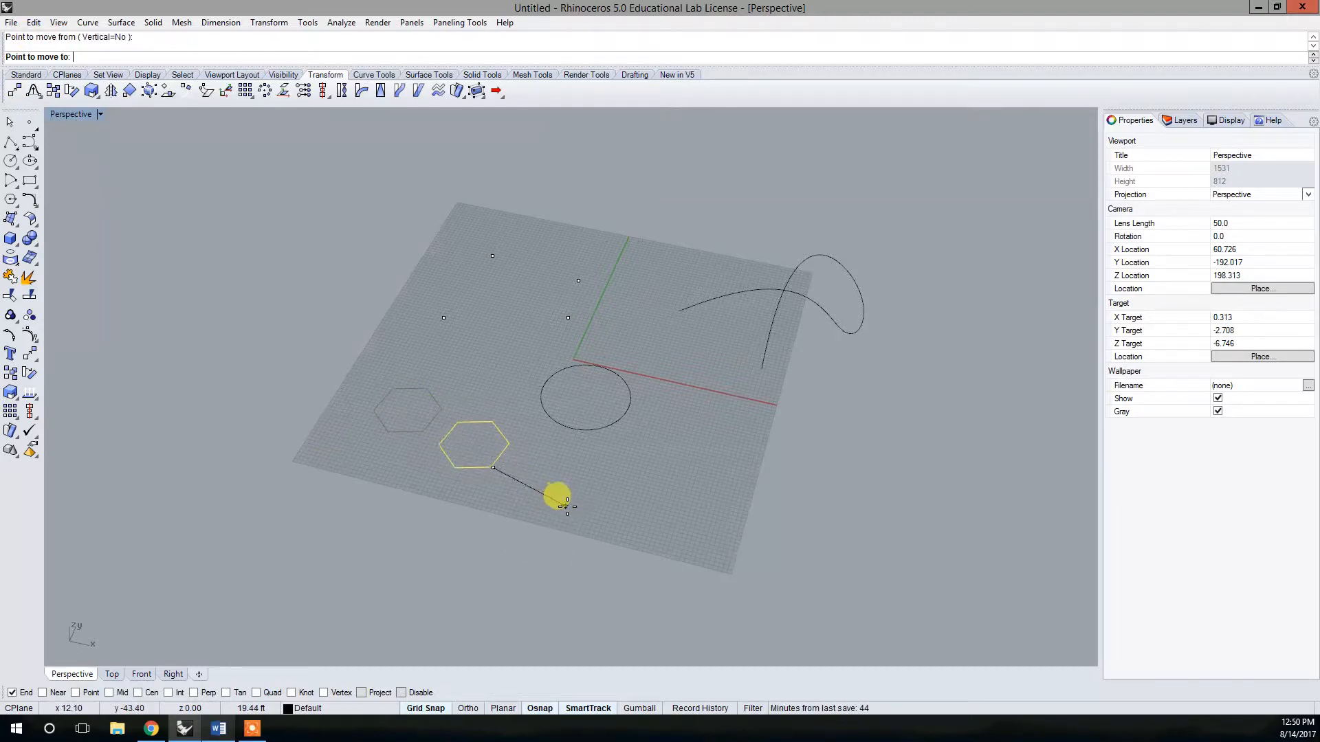
- Move the hexagon again by one of its corners onto the nearest single point above it, with the Point object snap enabled
{"action": "right_click", "coordinate": [492, 418]}
{"action": "left_click", "coordinate": [485, 423]}
{"action": "right_click", "coordinate": [484, 416]}
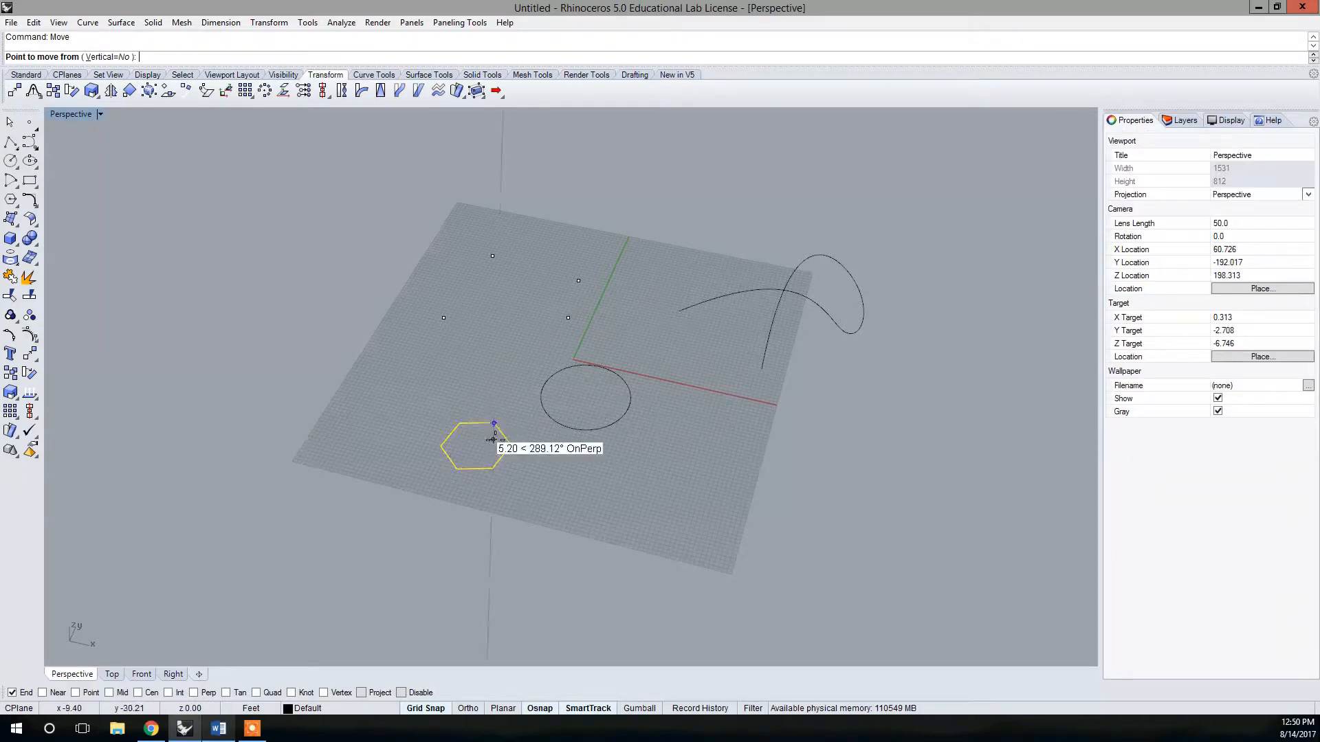
{"action": "left_click", "coordinate": [491, 417]}
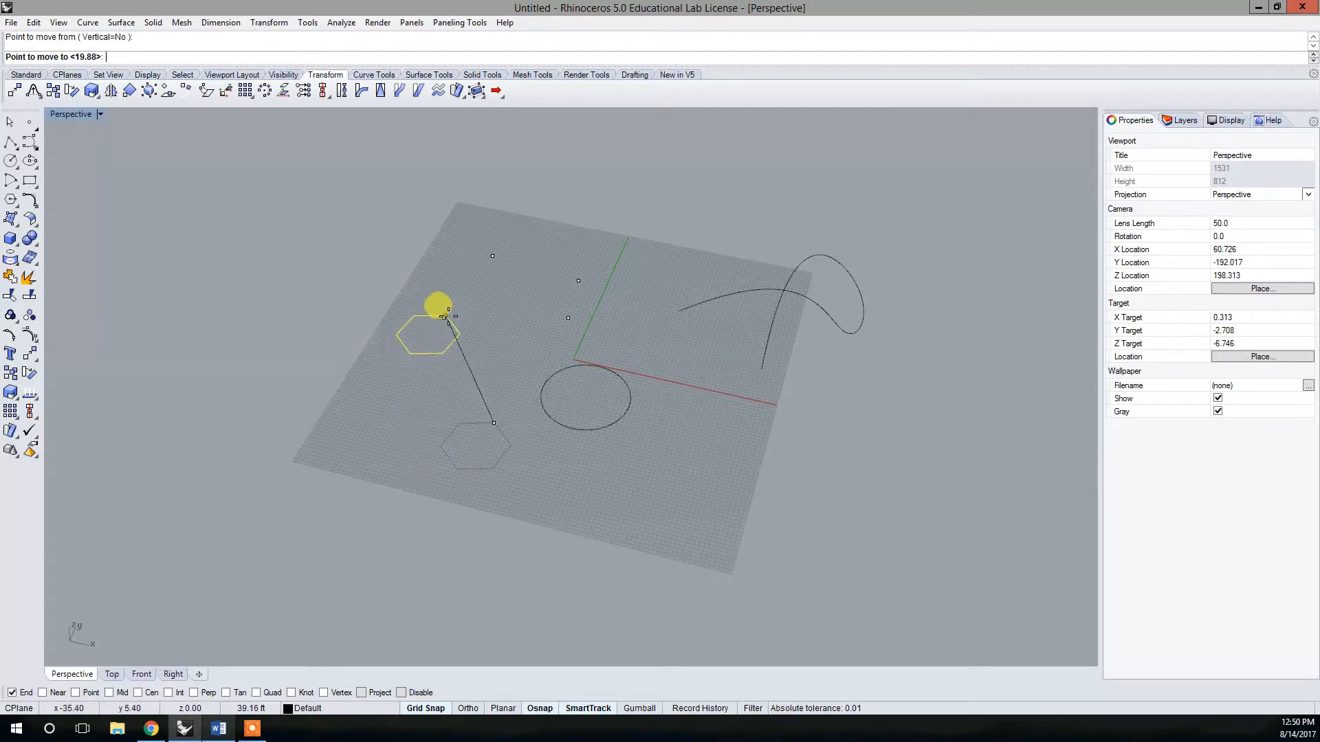
{"action": "left_click", "coordinate": [75, 692]}
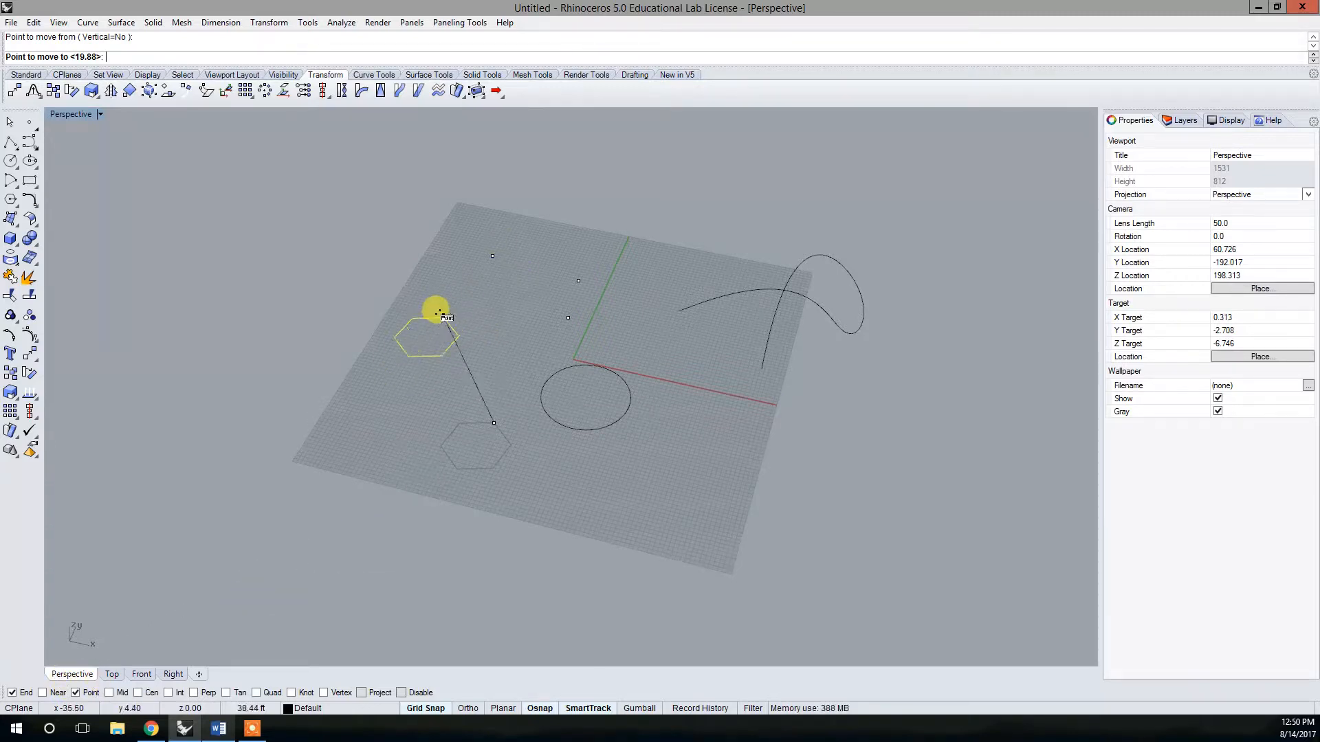
{"action": "left_click", "coordinate": [444, 319]}
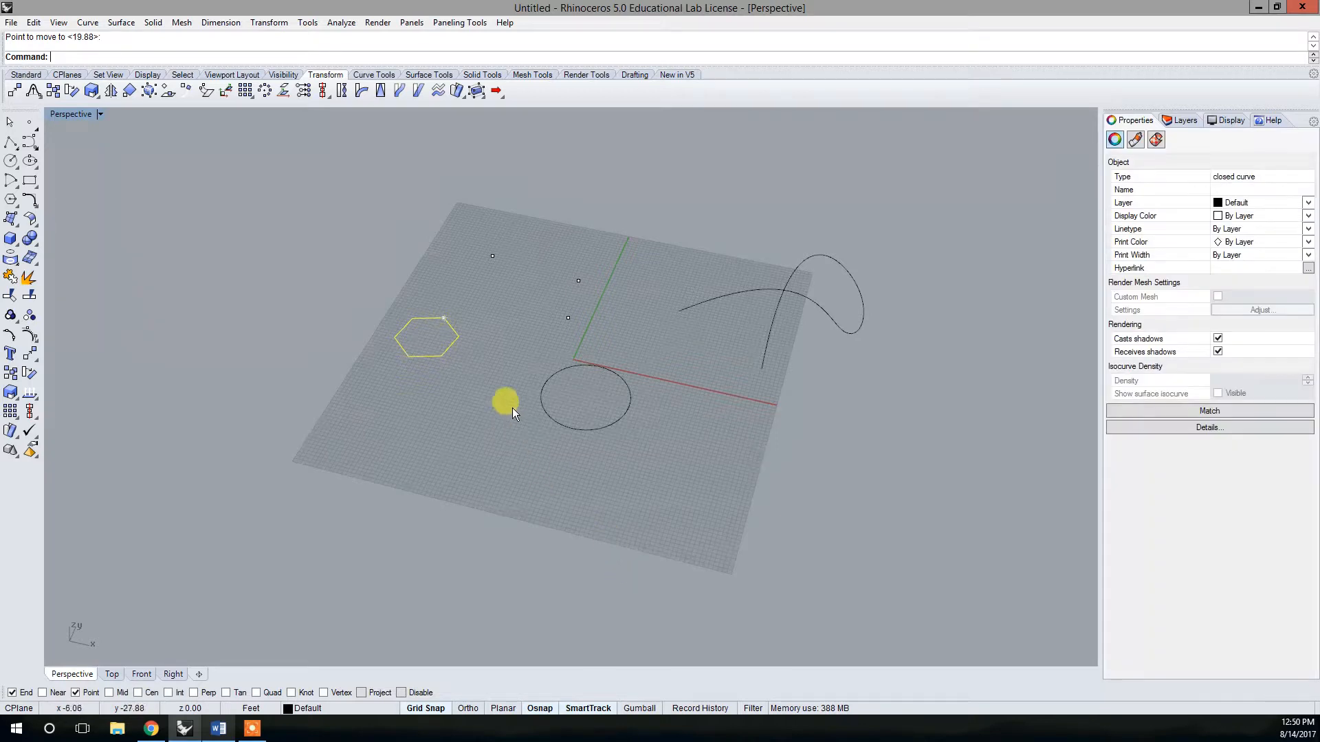
{"action": "right_click_drag", "start_coordinate": [437, 330], "coordinate": [445, 308]}
{"action": "scroll", "coordinate": [454, 306], "scroll_direction": "up", "scroll_amount": 4}
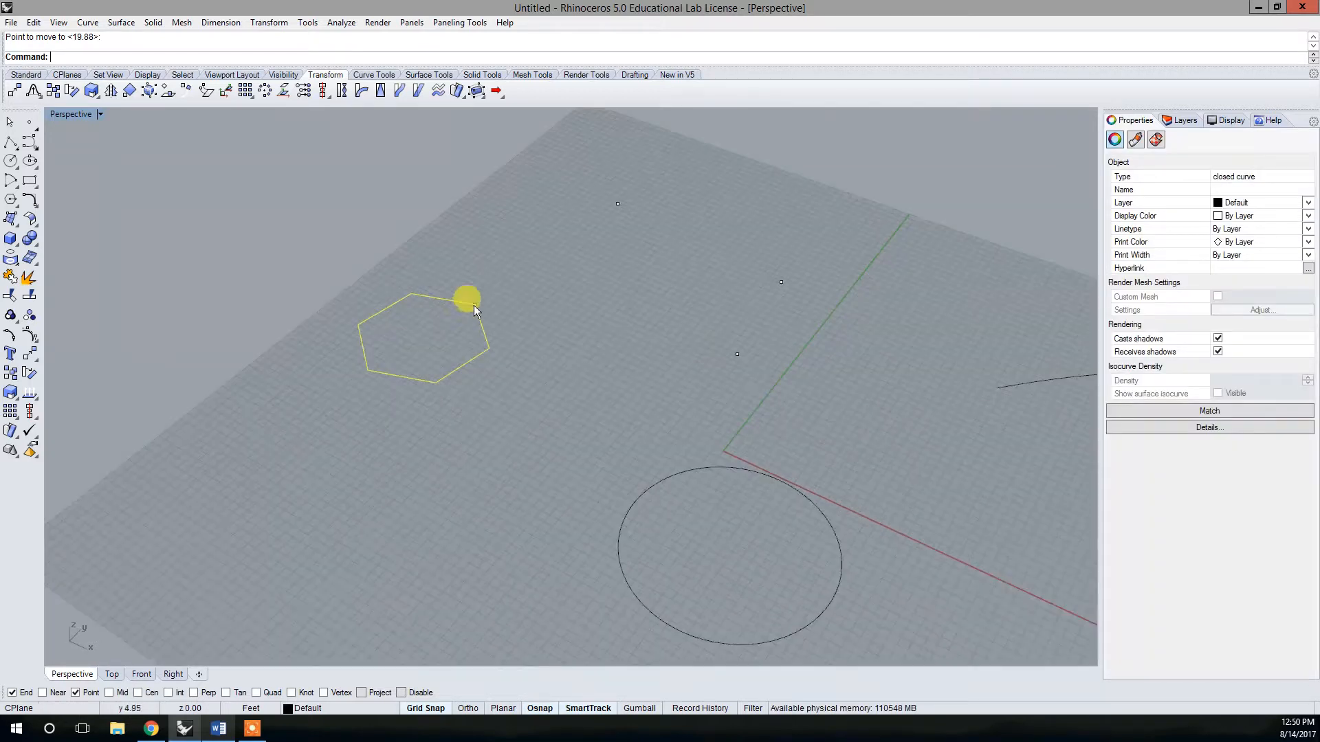
{"action": "left_click", "coordinate": [9, 123]}
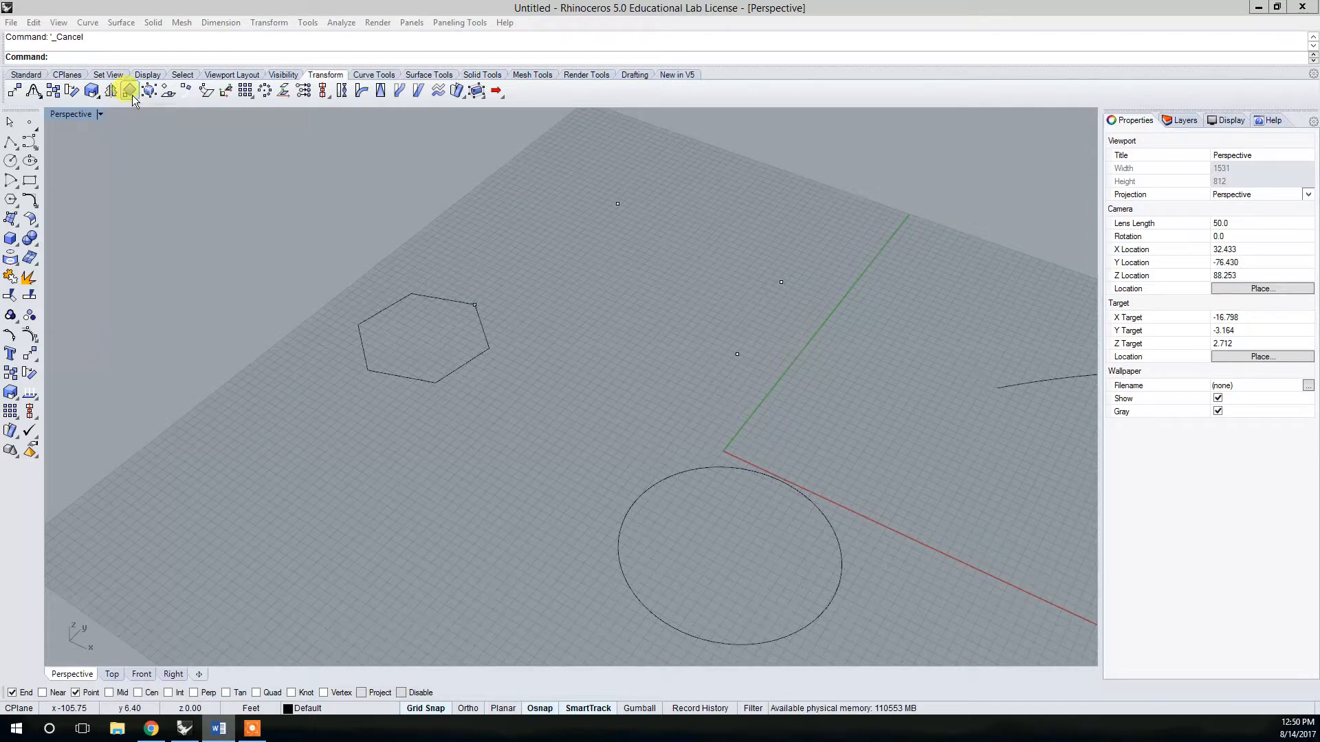
{"action": "scroll", "coordinate": [460, 378], "scroll_direction": "down", "scroll_amount": 5}
{"action": "right_click_drag", "start_coordinate": [431, 426], "coordinate": [412, 431]}
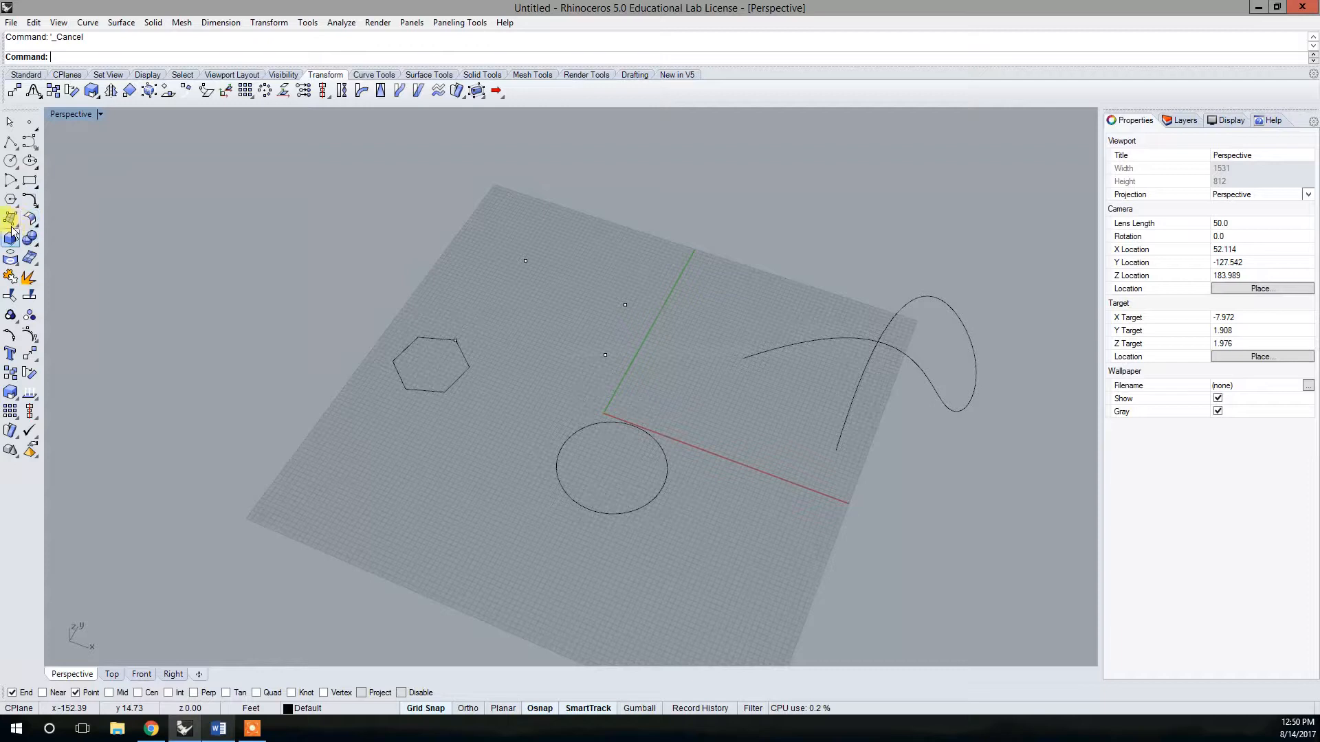
{"action": "left_click", "coordinate": [10, 199]}
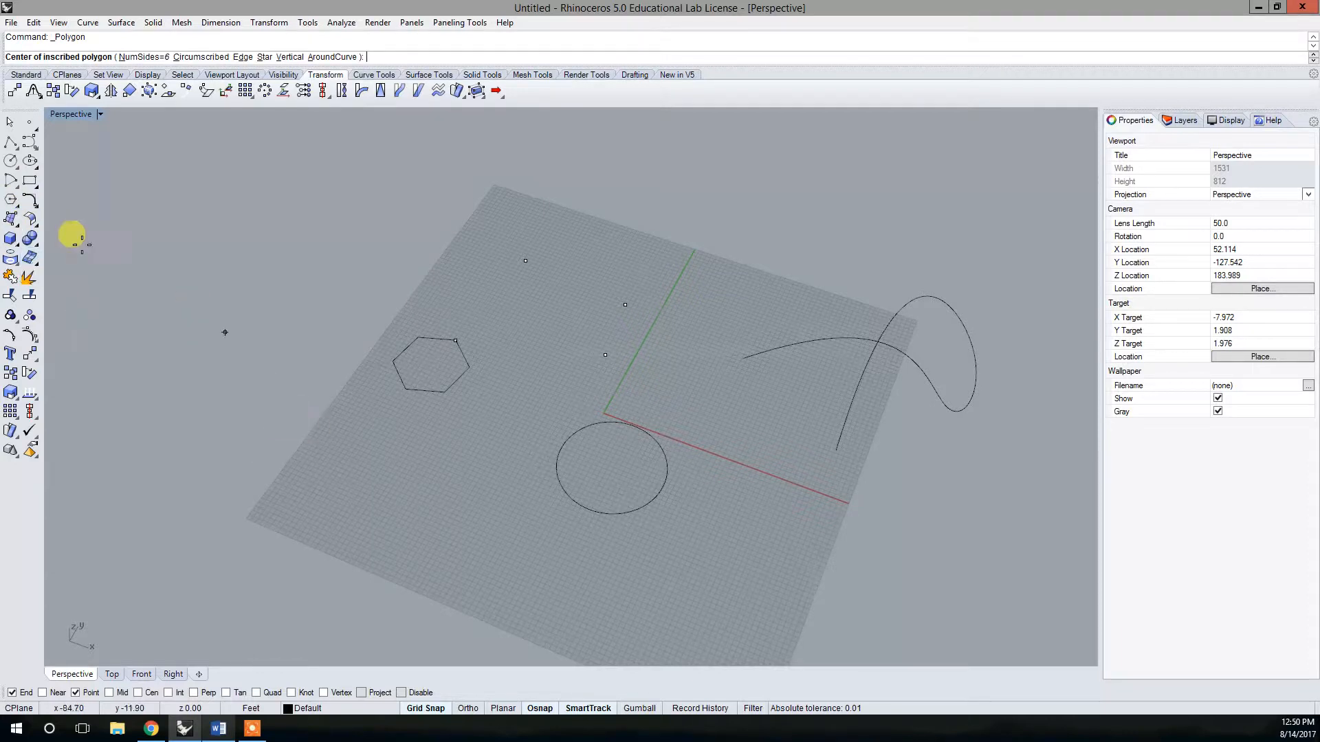
{"action": "left_click", "coordinate": [194, 295]}
{"action": "key", "text": "Escape"}
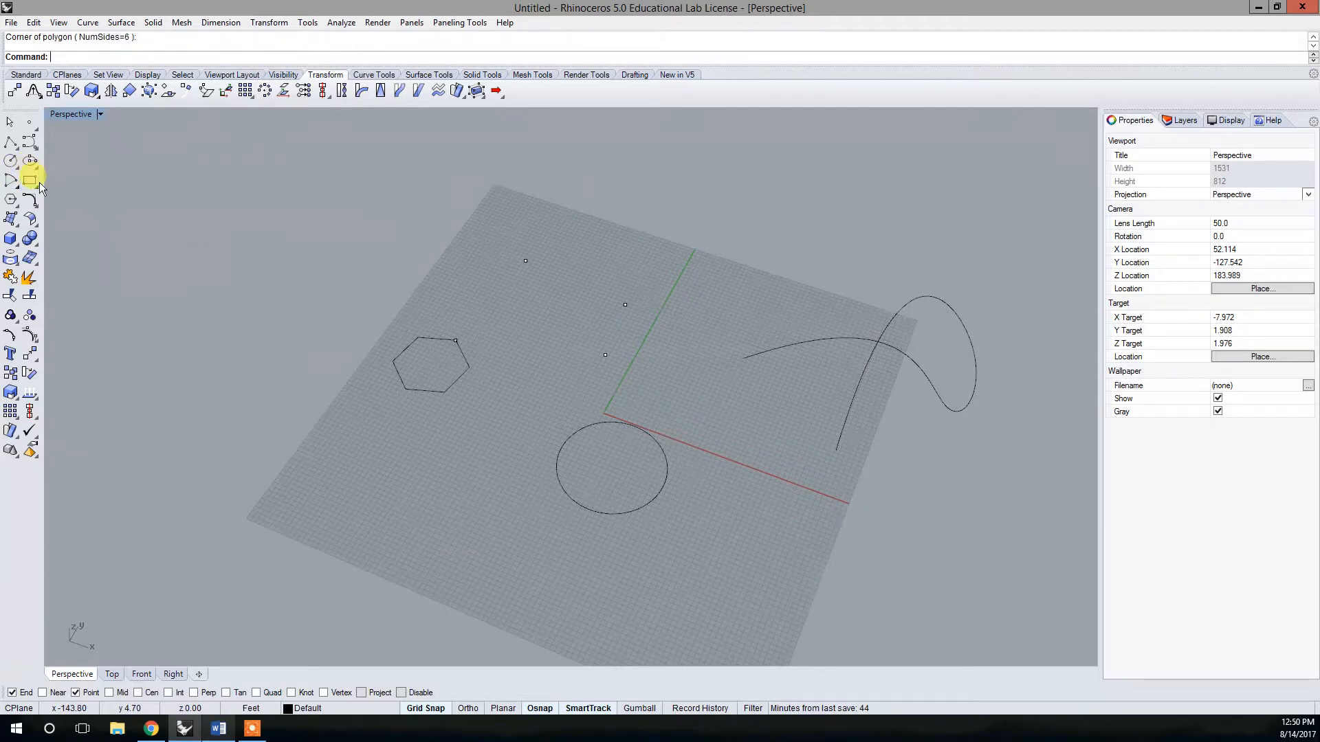
- Draw a corner-to-corner rectangle outside the grid, beyond its negative X edge and beside the hexagon
{"action": "left_click", "coordinate": [32, 183]}
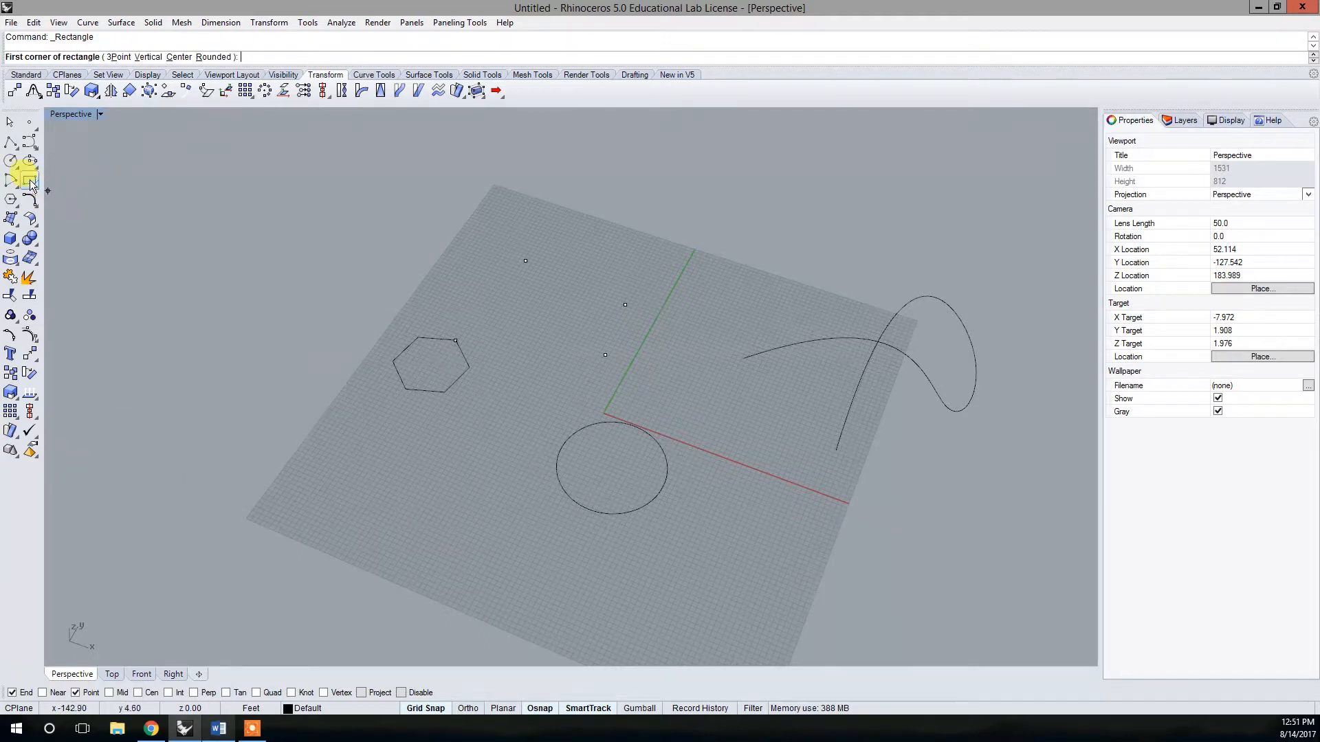
{"action": "left_click", "coordinate": [187, 240]}
{"action": "left_click", "coordinate": [274, 344]}
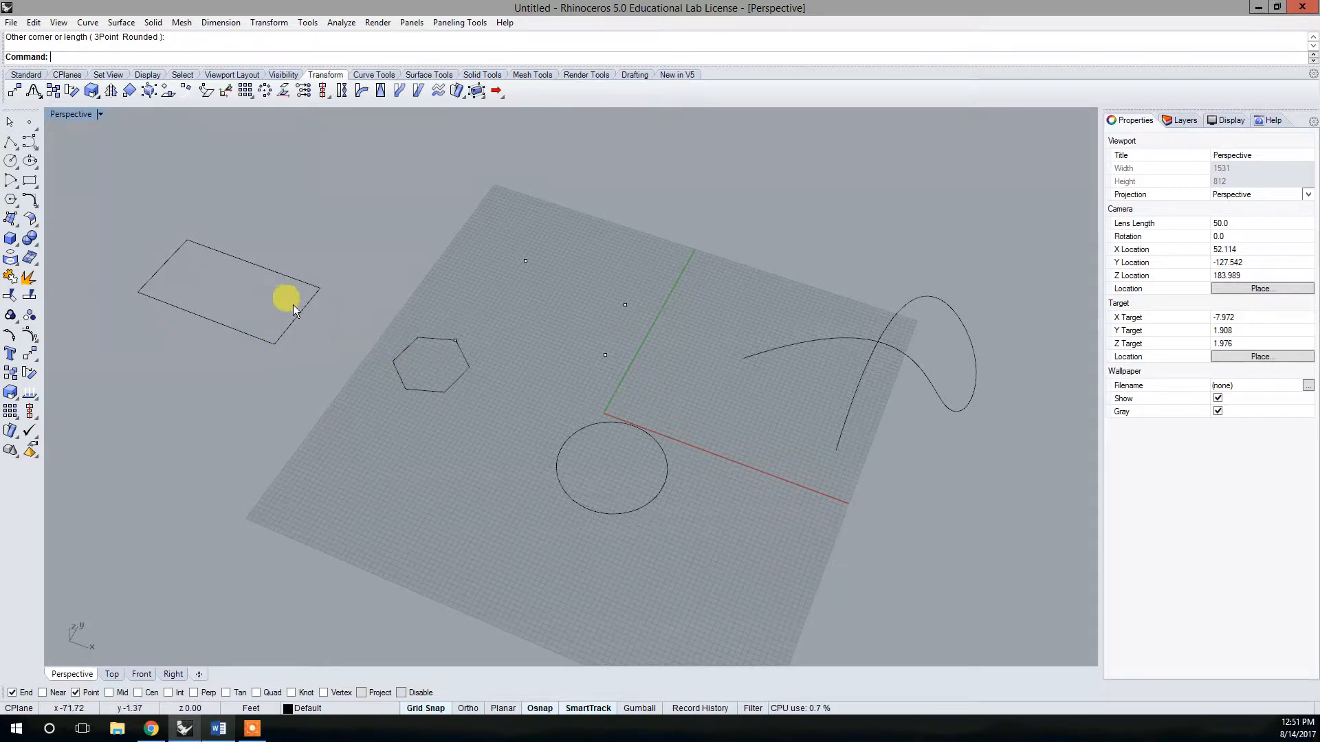
- Orient the hexagon by two reference and two target points so one edge lies along the rectangle's near short side, without copying or scaling
{"action": "left_click", "coordinate": [127, 91]}
{"action": "left_click", "coordinate": [448, 387]}
{"action": "key", "text": "Return"}
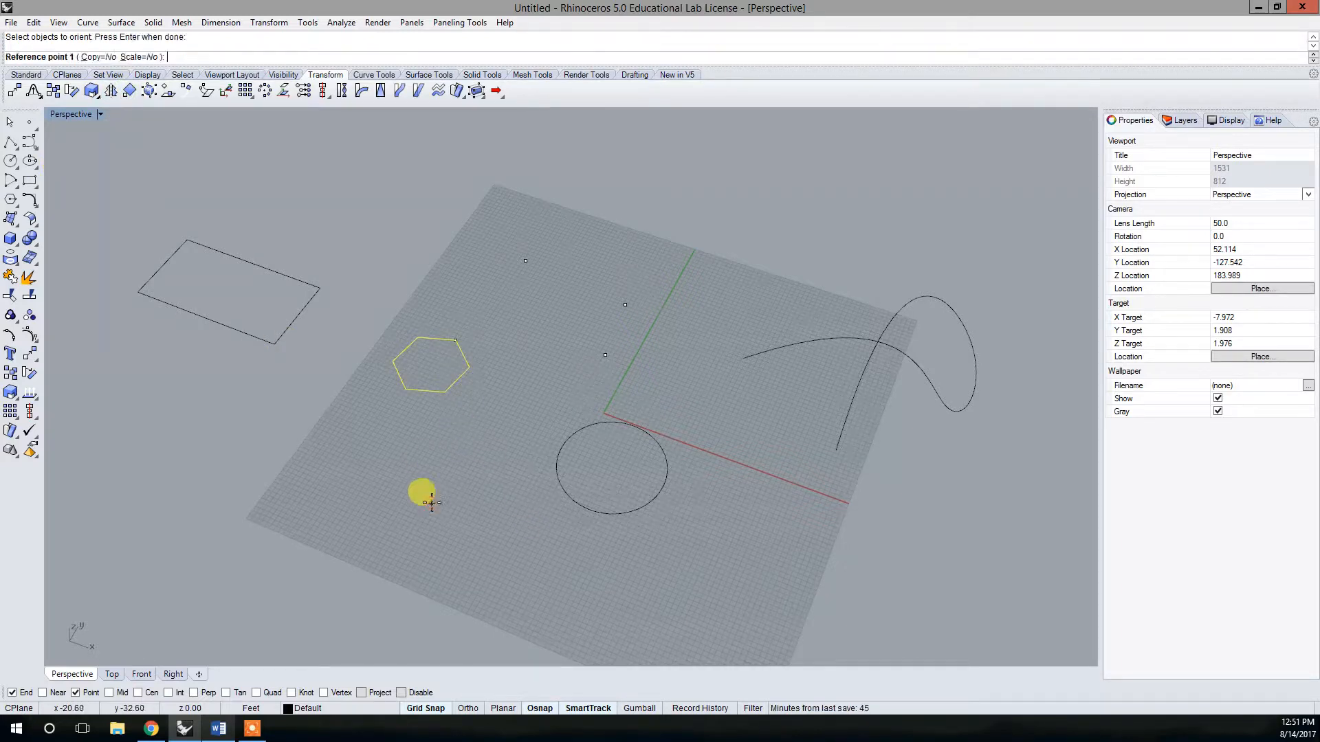
{"action": "left_click", "coordinate": [386, 359]}
{"action": "left_click", "coordinate": [413, 333]}
{"action": "left_click", "coordinate": [275, 344]}
{"action": "left_click", "coordinate": [320, 284]}
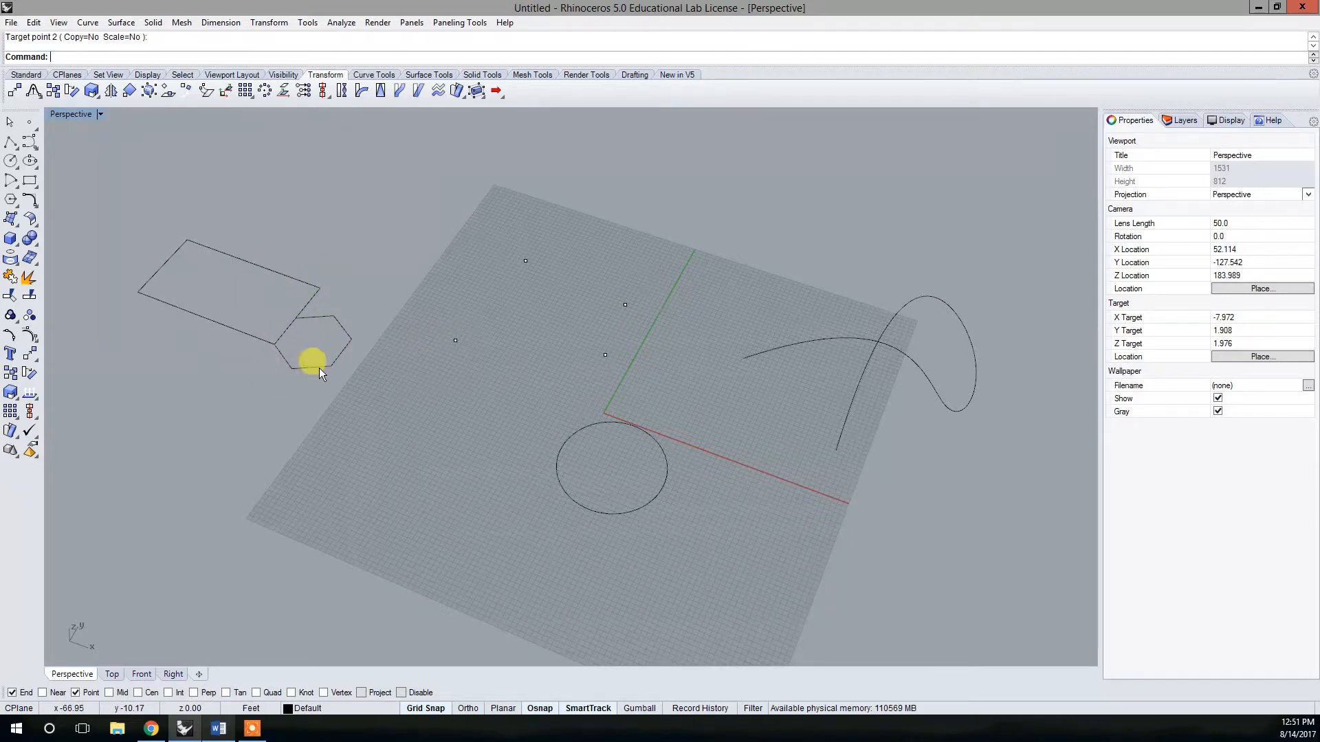
{"action": "scroll", "coordinate": [318, 366], "scroll_direction": "up", "scroll_amount": 2}
{"action": "scroll", "coordinate": [291, 374], "scroll_direction": "up", "scroll_amount": 4}
{"action": "right_click_drag", "start_coordinate": [67, 262], "coordinate": [112, 221]}
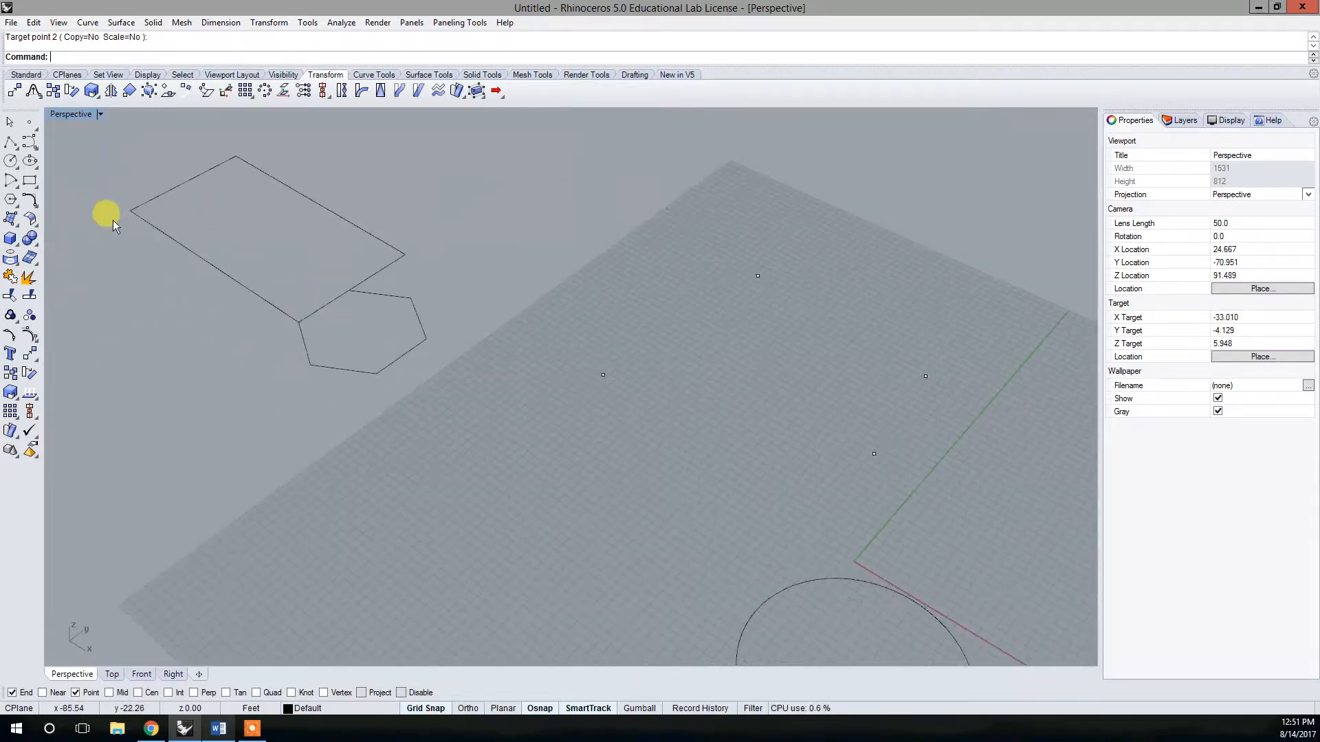
- Explode the hexagon attached to the rectangle into separate line segments
{"action": "scroll", "coordinate": [461, 344], "scroll_direction": "down", "scroll_amount": 5}
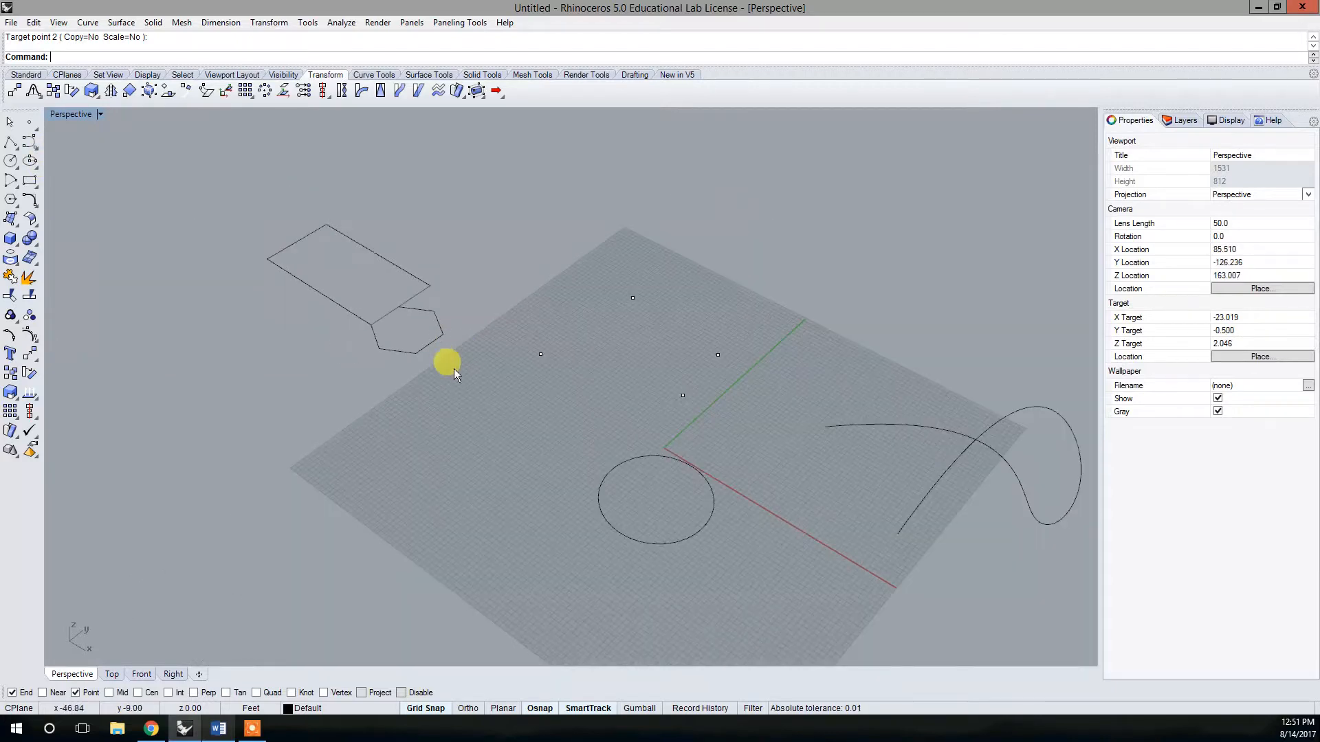
{"action": "scroll", "coordinate": [504, 363], "scroll_direction": "down", "scroll_amount": 4}
{"action": "right_click_drag", "start_coordinate": [579, 416], "coordinate": [499, 336]}
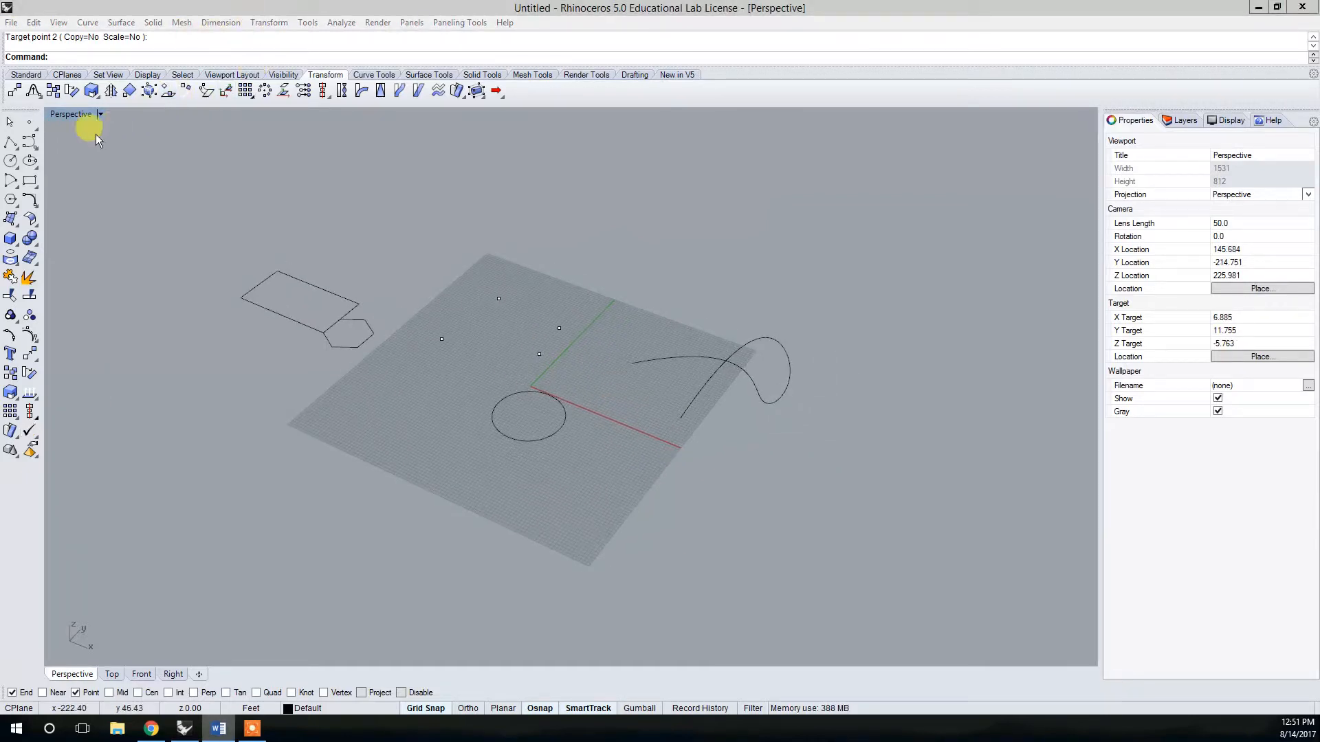
{"action": "right_click_drag", "start_coordinate": [92, 229], "coordinate": [174, 298]}
{"action": "type", "text": "Explode"}
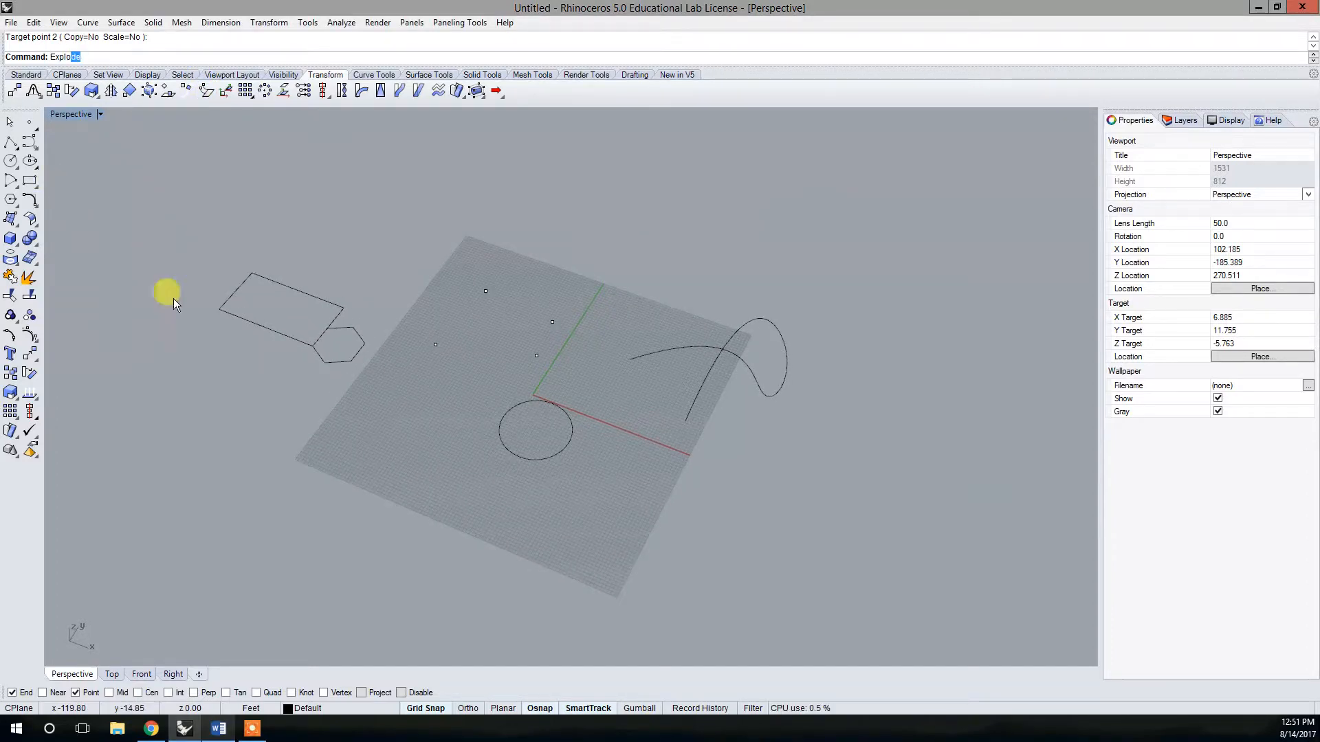
{"action": "key", "text": "Return"}
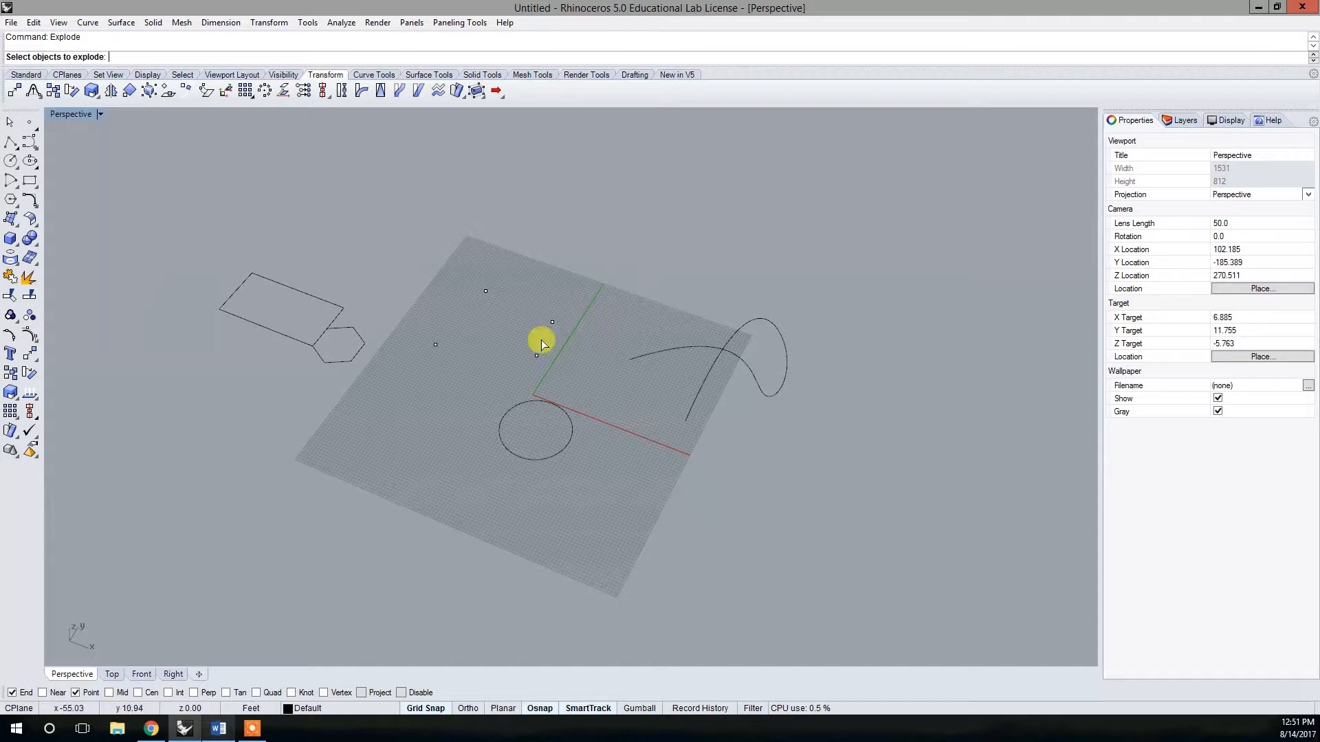
{"action": "left_click", "coordinate": [354, 354]}
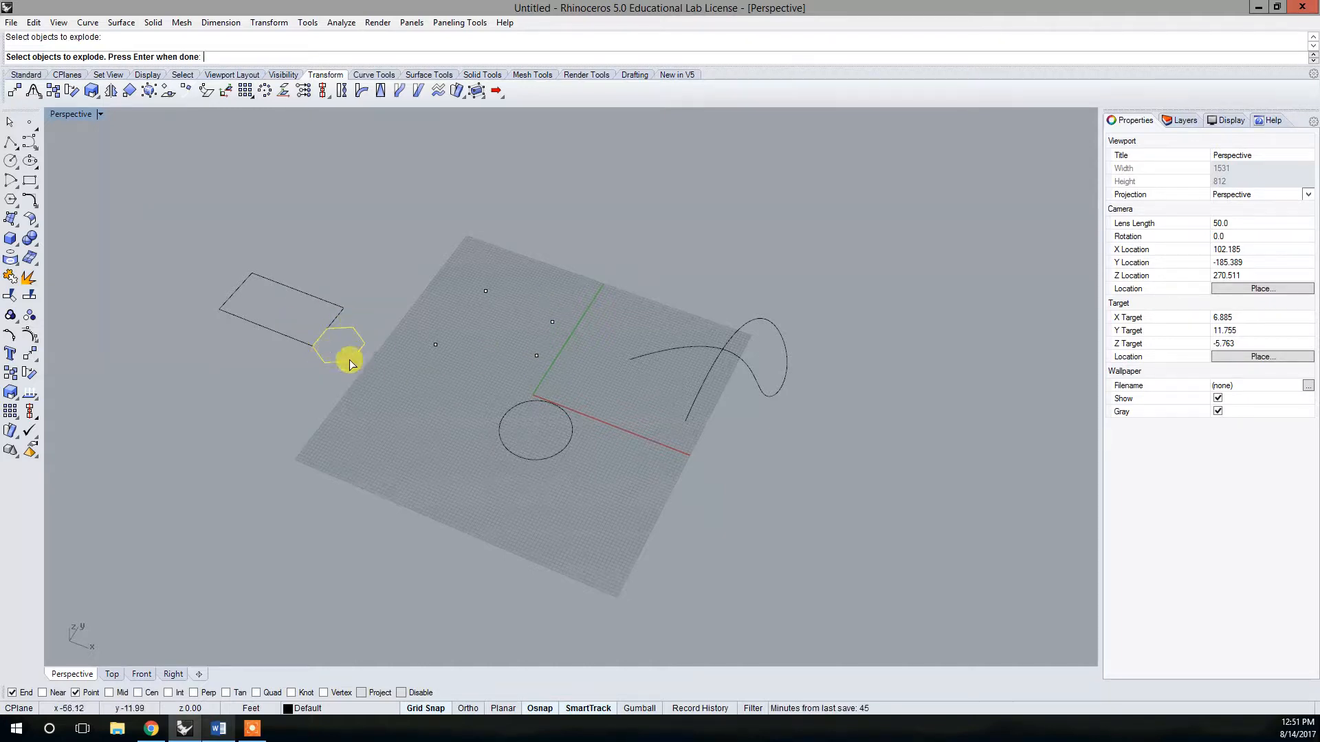
{"action": "key", "text": "Return"}
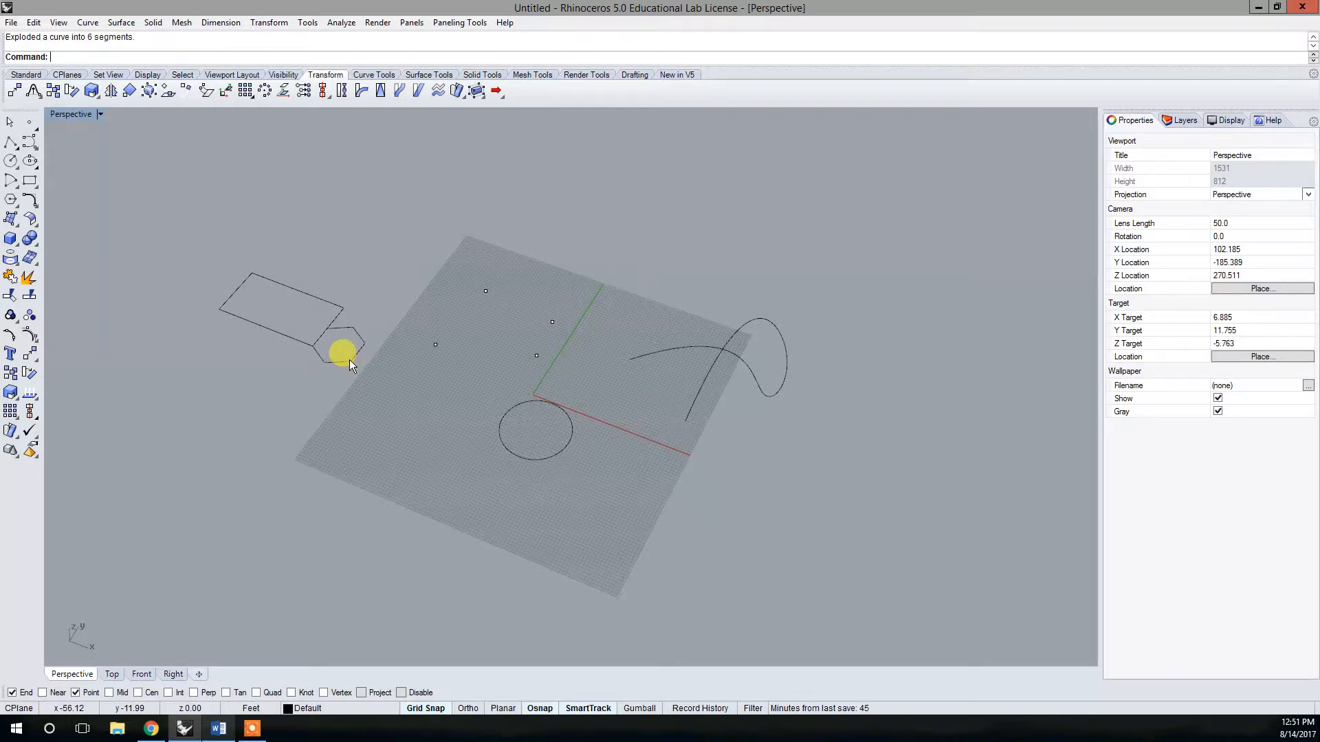
- Select individual segments of the exploded hexagon and delete its lowest edge
{"action": "left_click", "coordinate": [353, 330]}
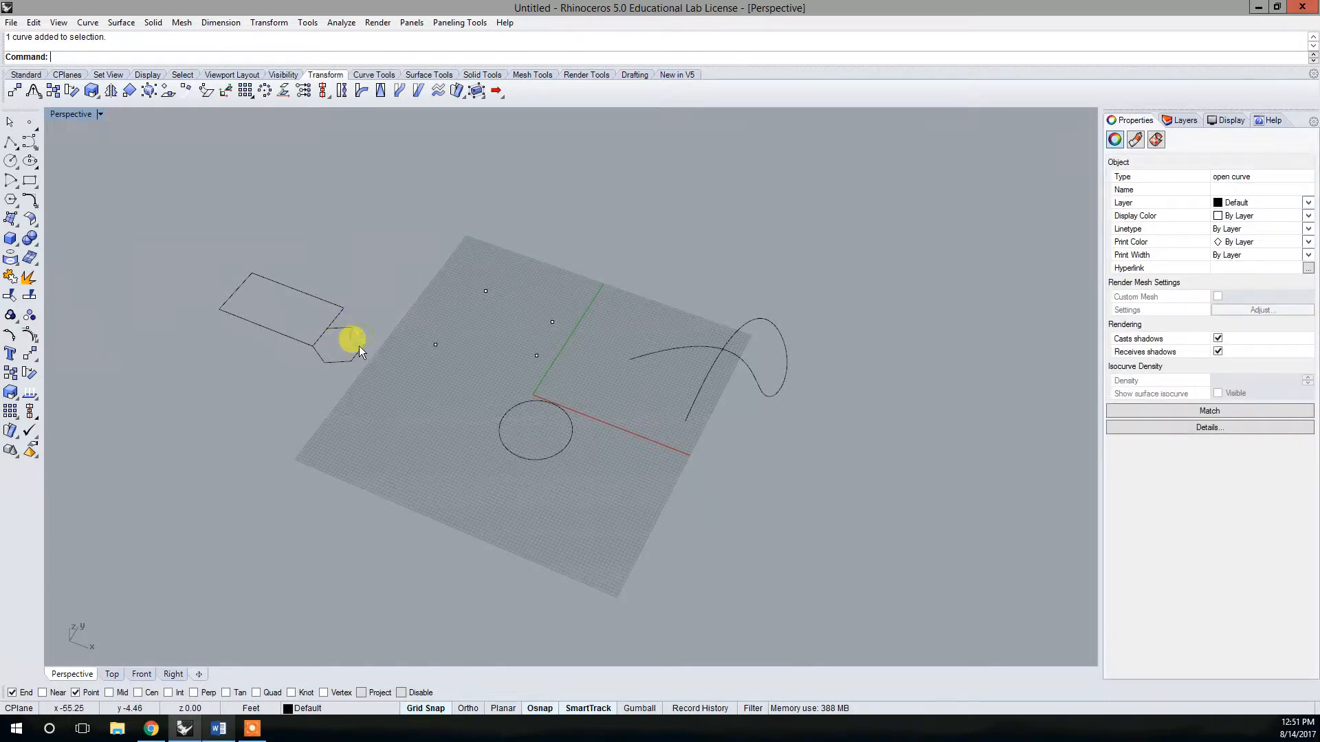
{"action": "left_click", "coordinate": [340, 361]}
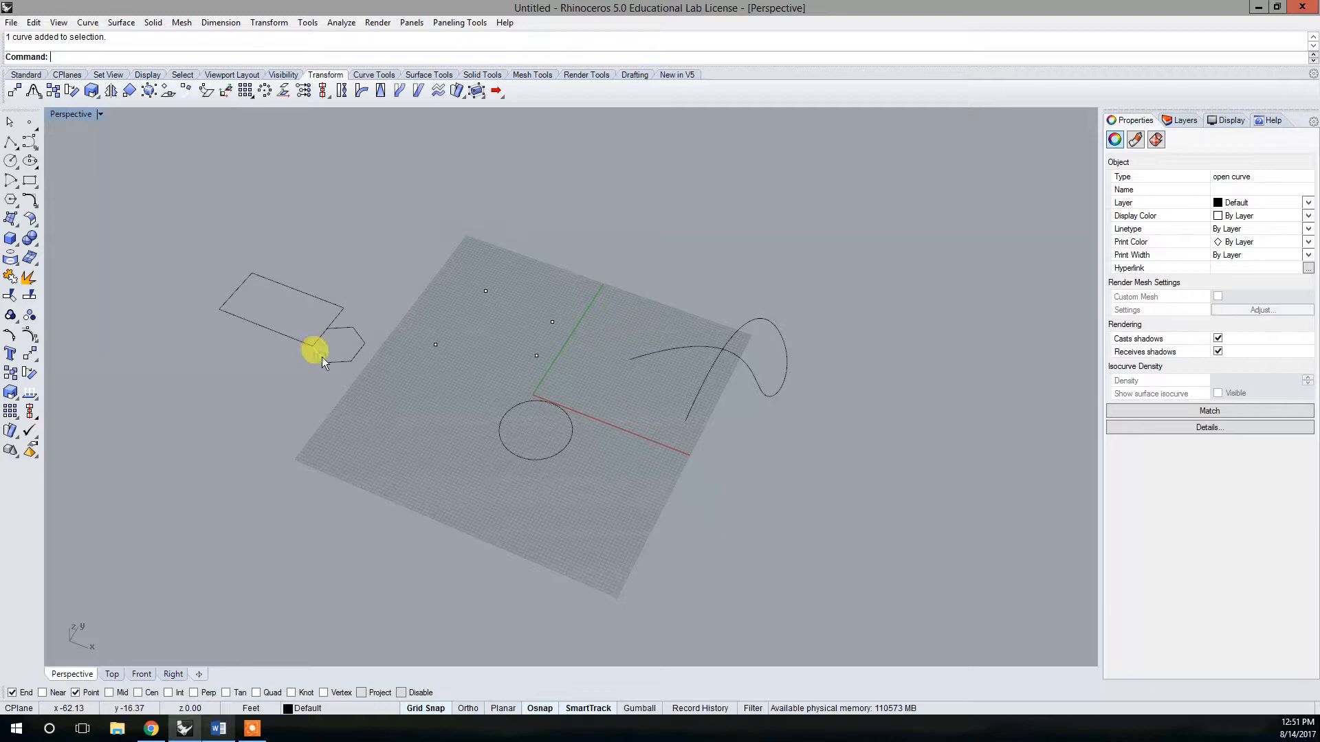
{"action": "key", "text": "Delete"}
{"action": "scroll", "coordinate": [347, 346], "scroll_direction": "up", "scroll_amount": 3}
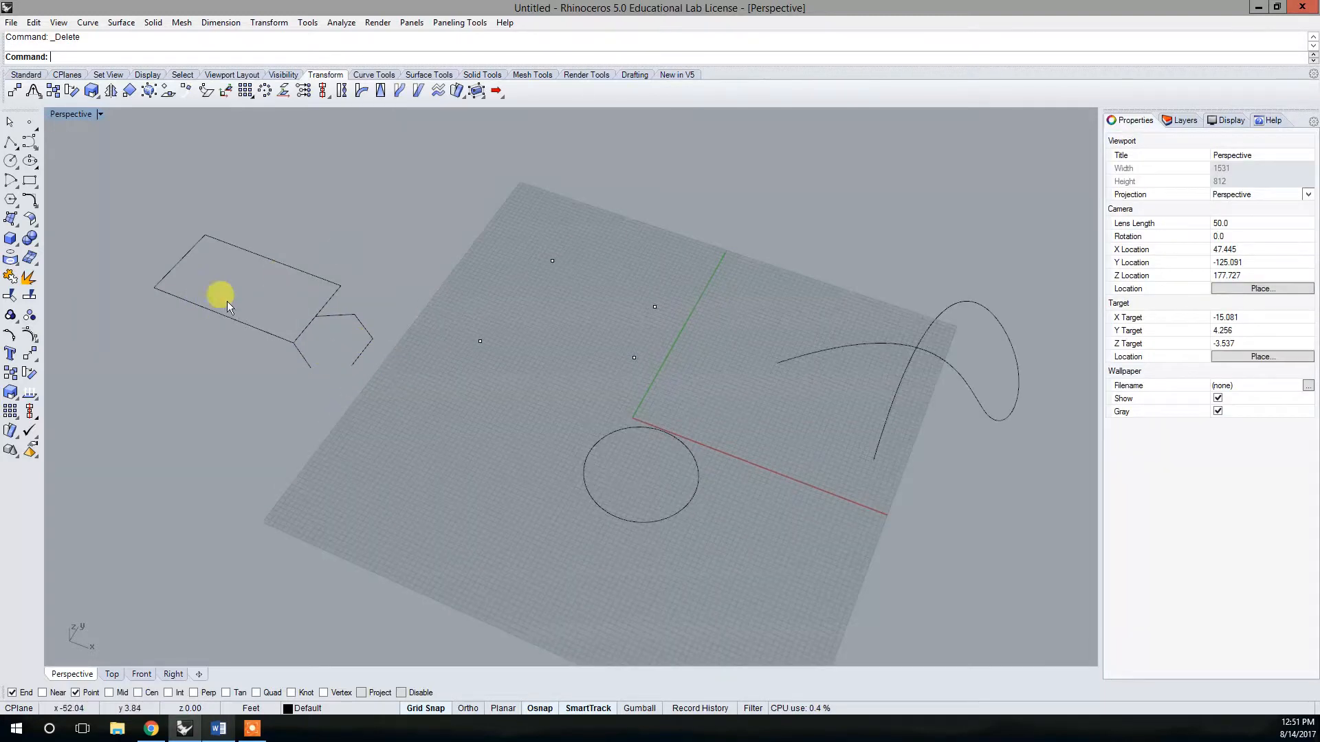
{"action": "left_click_drag", "start_coordinate": [266, 293], "coordinate": [332, 357]}
{"action": "key", "text": "Delete"}
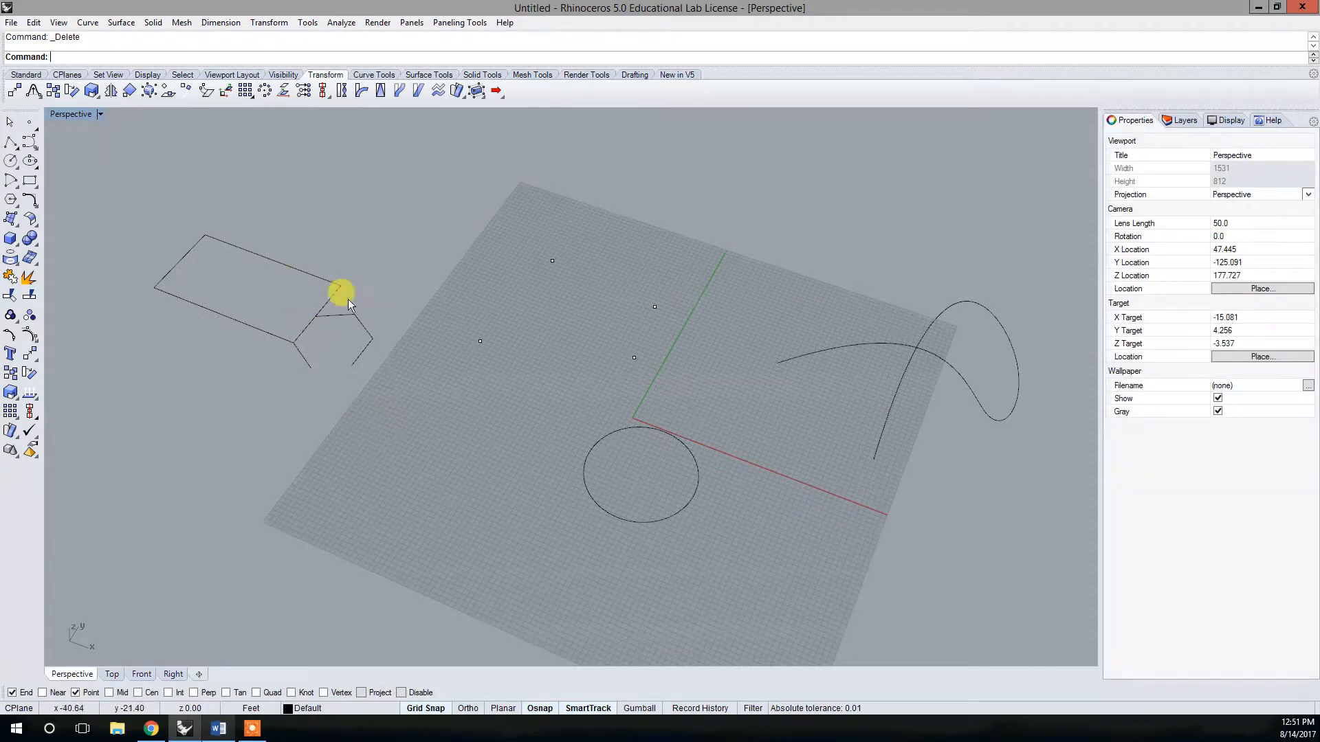
{"action": "right_click_drag", "start_coordinate": [355, 518], "coordinate": [365, 282]}
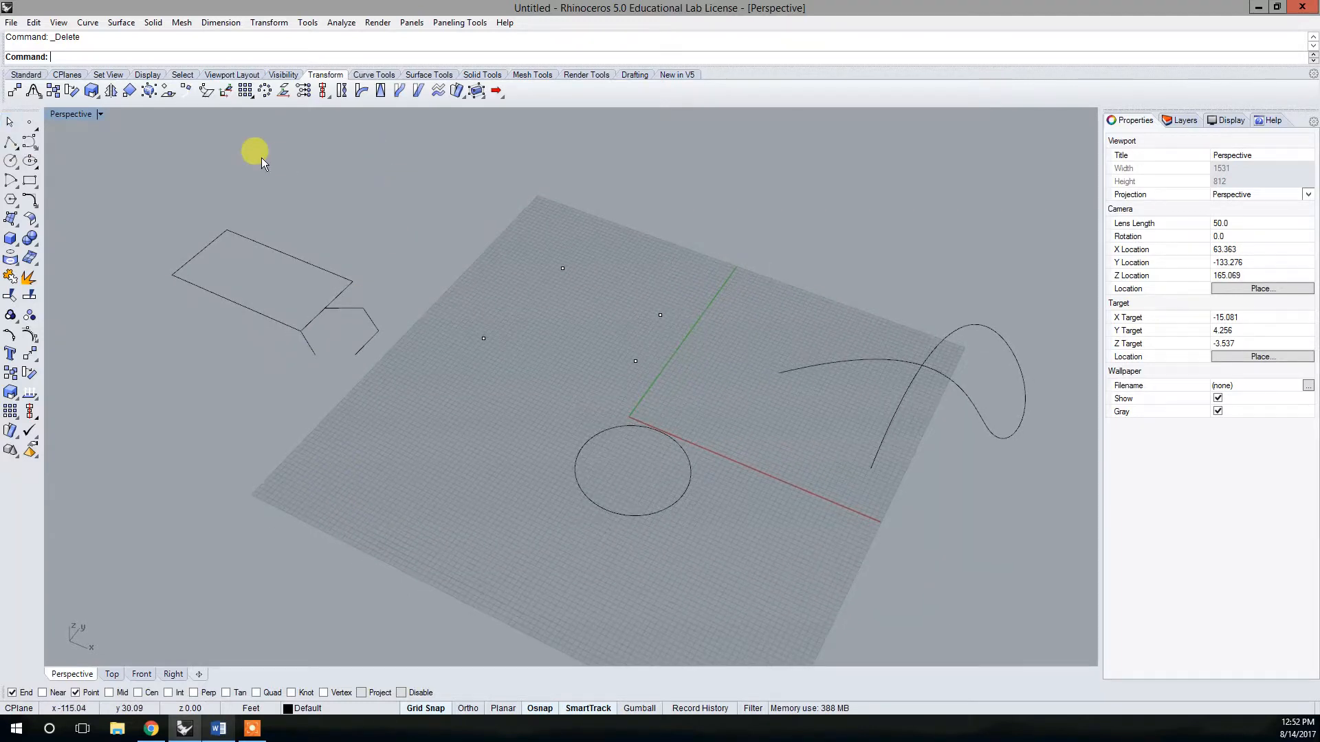
- Offset the exploded hexagon's open-ended segment nearest the grid outward by a distance of 1, keeping sharp corners
{"action": "type", "text": "Offest"}
{"action": "key", "text": "BackSpace"}
{"action": "key", "text": "BackSpace"}
{"action": "key", "text": "BackSpace"}
{"action": "type", "text": "set"}
{"action": "key", "text": "Return"}
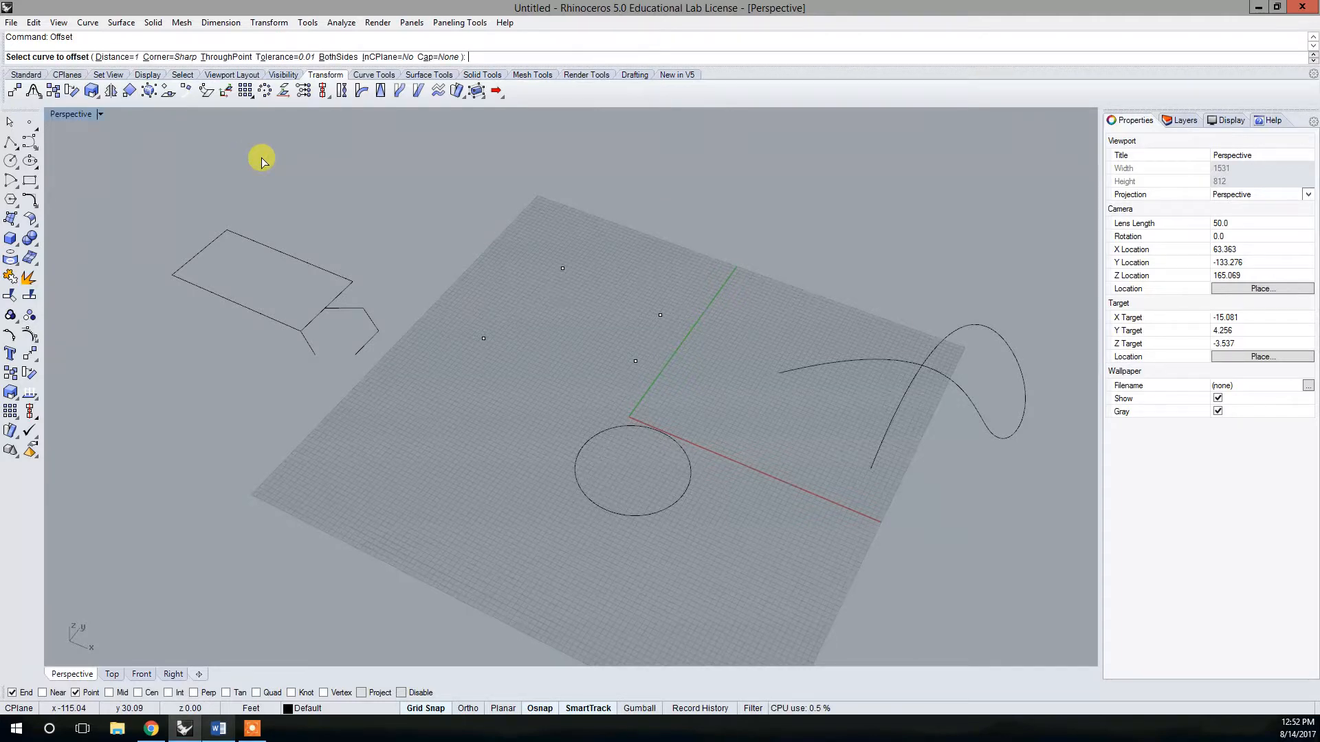
{"action": "left_click", "coordinate": [372, 323]}
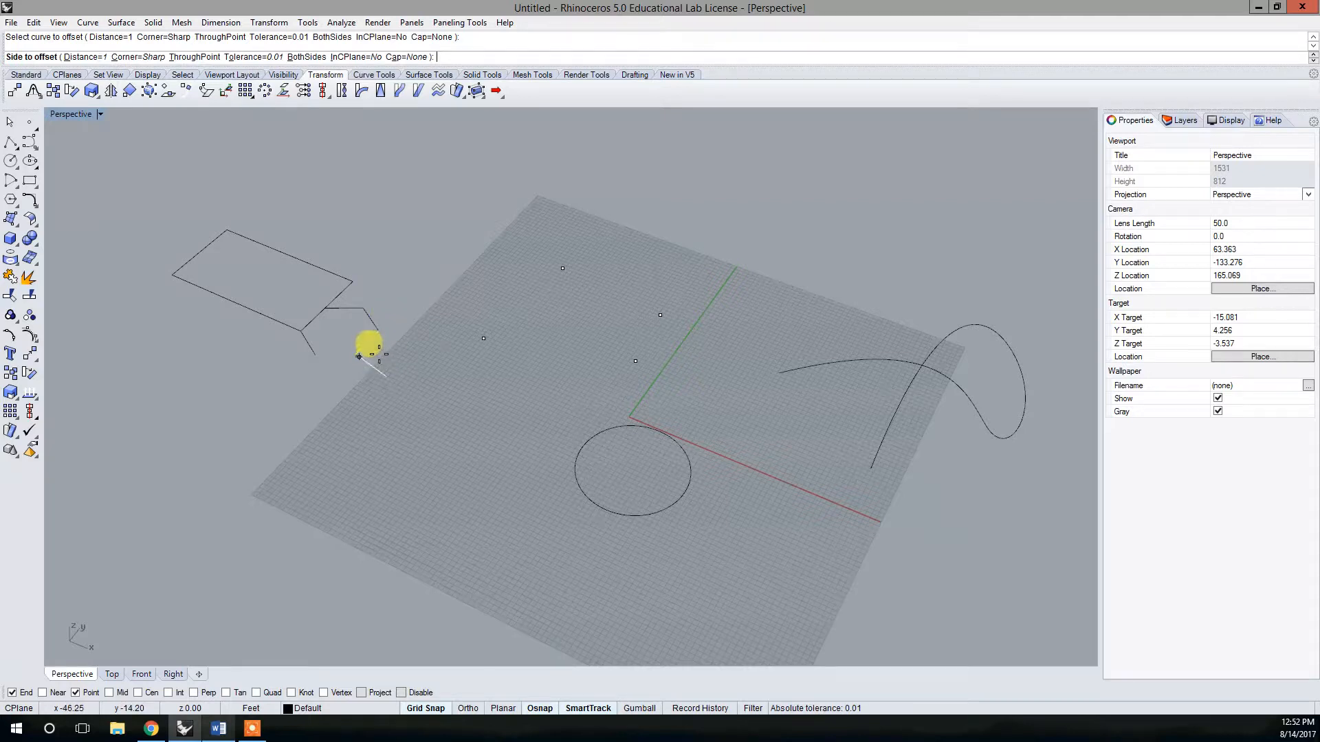
{"action": "scroll", "coordinate": [362, 337], "scroll_direction": "up", "scroll_amount": 4}
{"action": "left_click", "coordinate": [382, 339]}
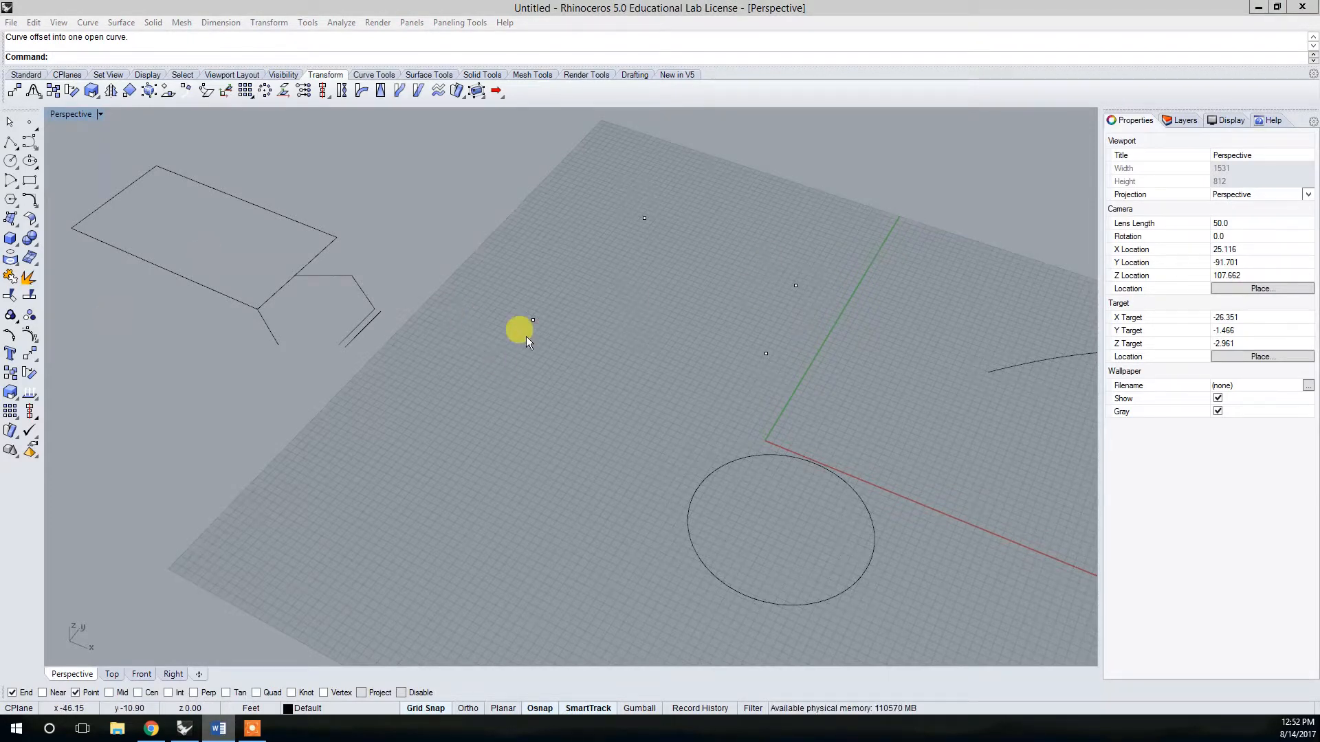
{"action": "left_click", "coordinate": [539, 296]}
{"action": "scroll", "coordinate": [598, 324], "scroll_direction": "down", "scroll_amount": 5}
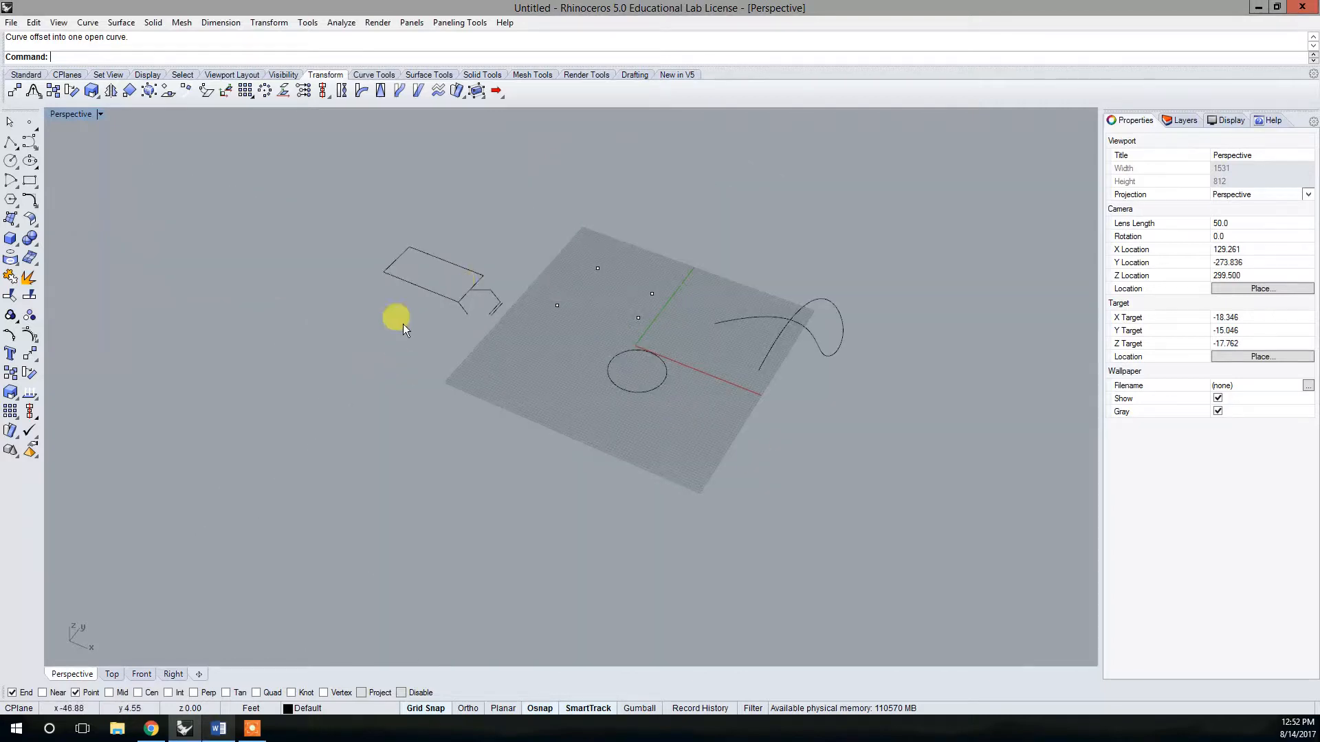
{"action": "scroll", "coordinate": [639, 358], "scroll_direction": "up", "scroll_amount": 2}
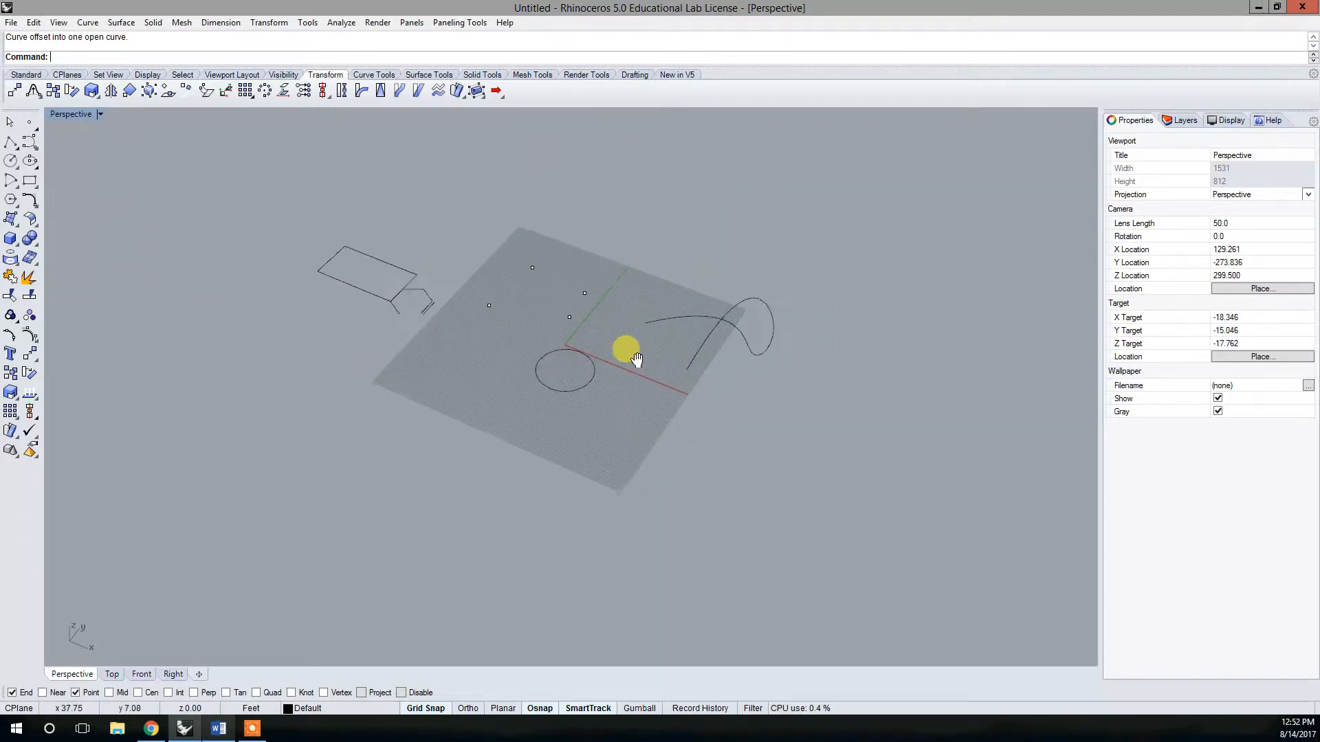
{"action": "scroll", "coordinate": [581, 302], "scroll_direction": "up", "scroll_amount": 2}
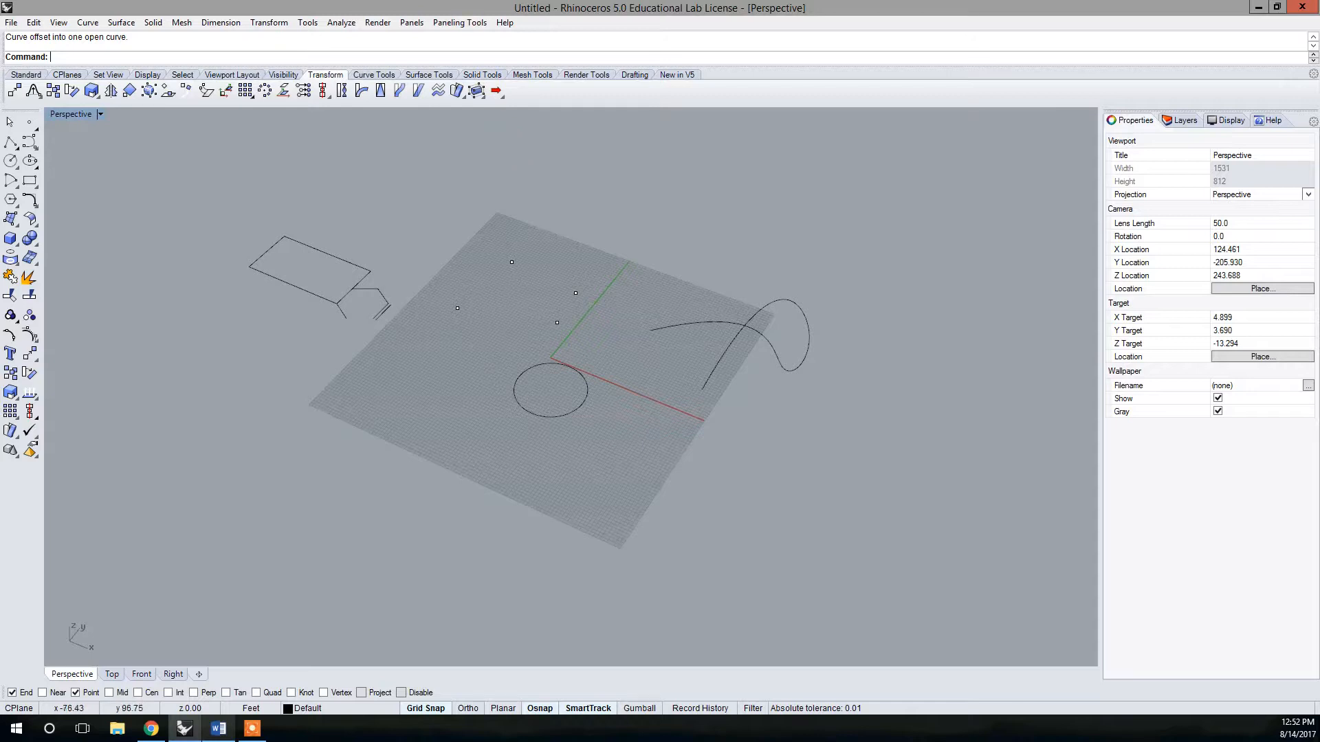
{"action": "left_click", "coordinate": [268, 732]}
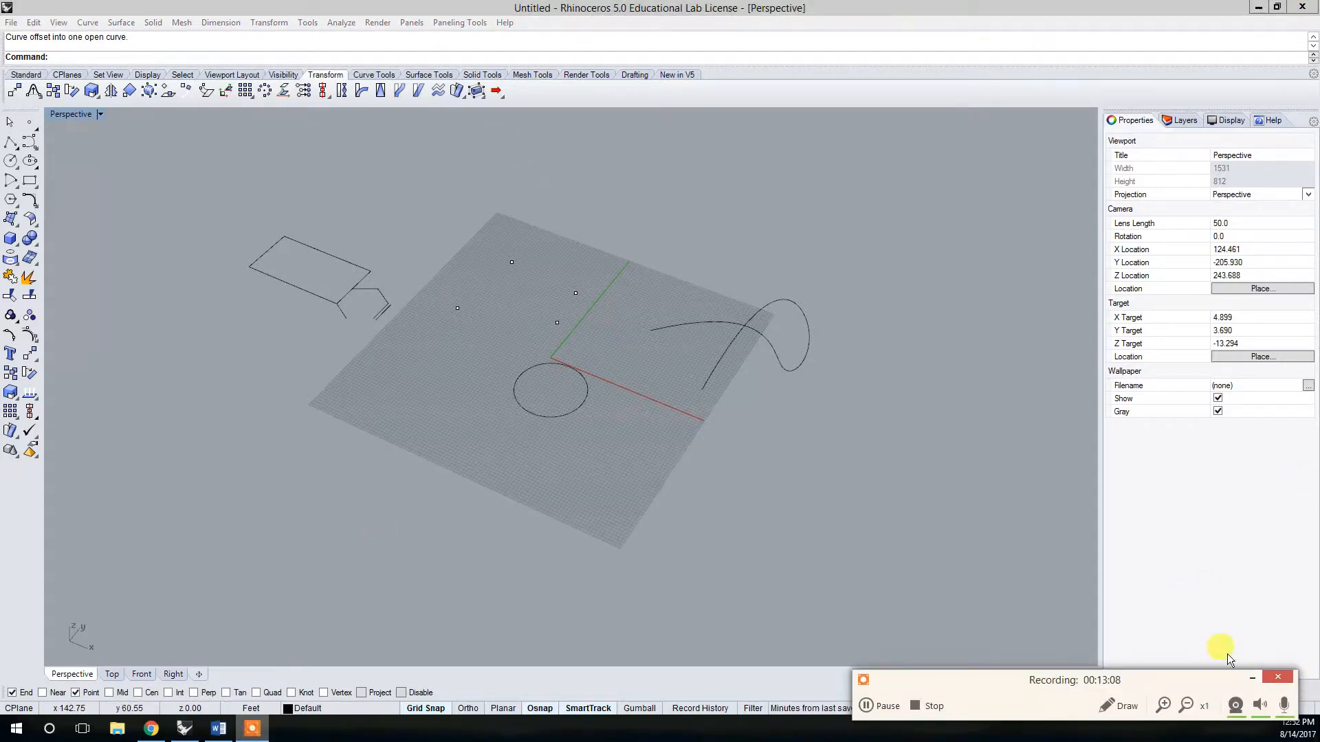
{"action": "left_click", "coordinate": [1252, 679]}
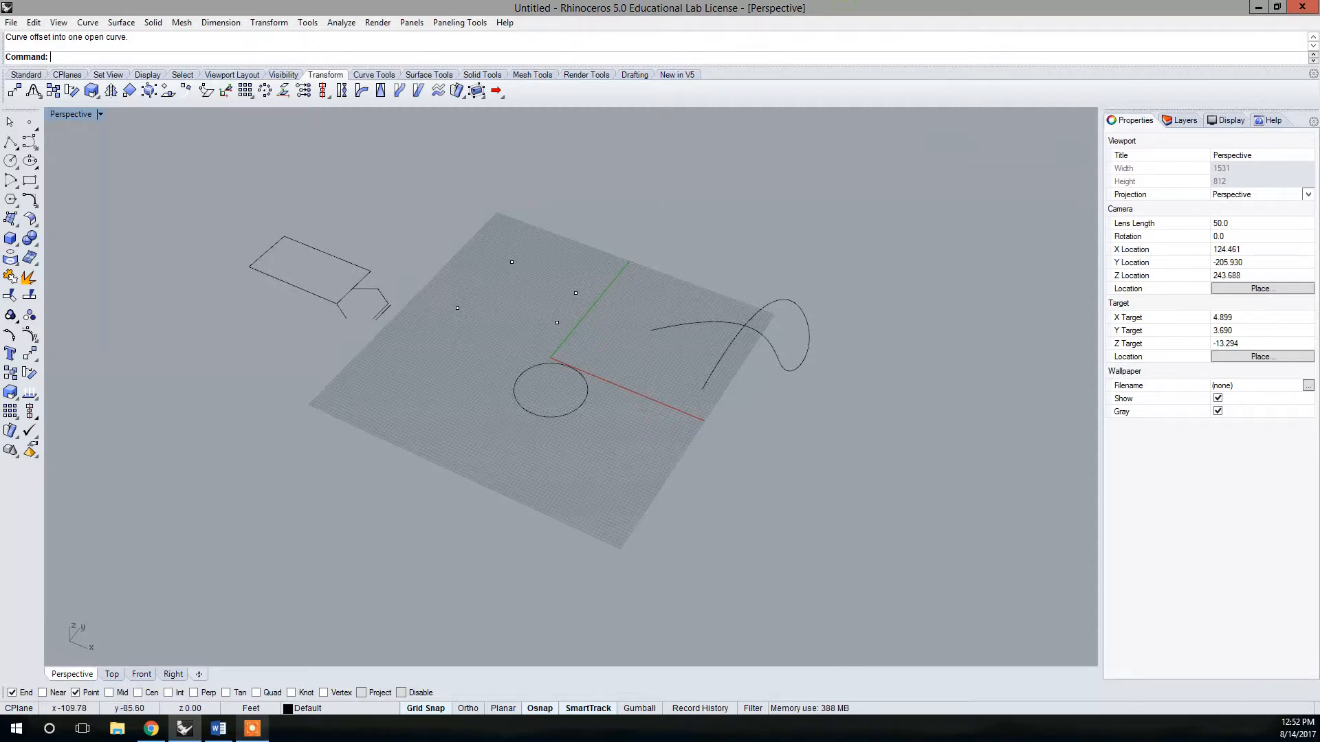
- Dock the surface creation tools beside the main tools and draw a corner-to-corner rectangular plane at the grid's negative X, negative Y corner
{"action": "left_click", "coordinate": [14, 223]}
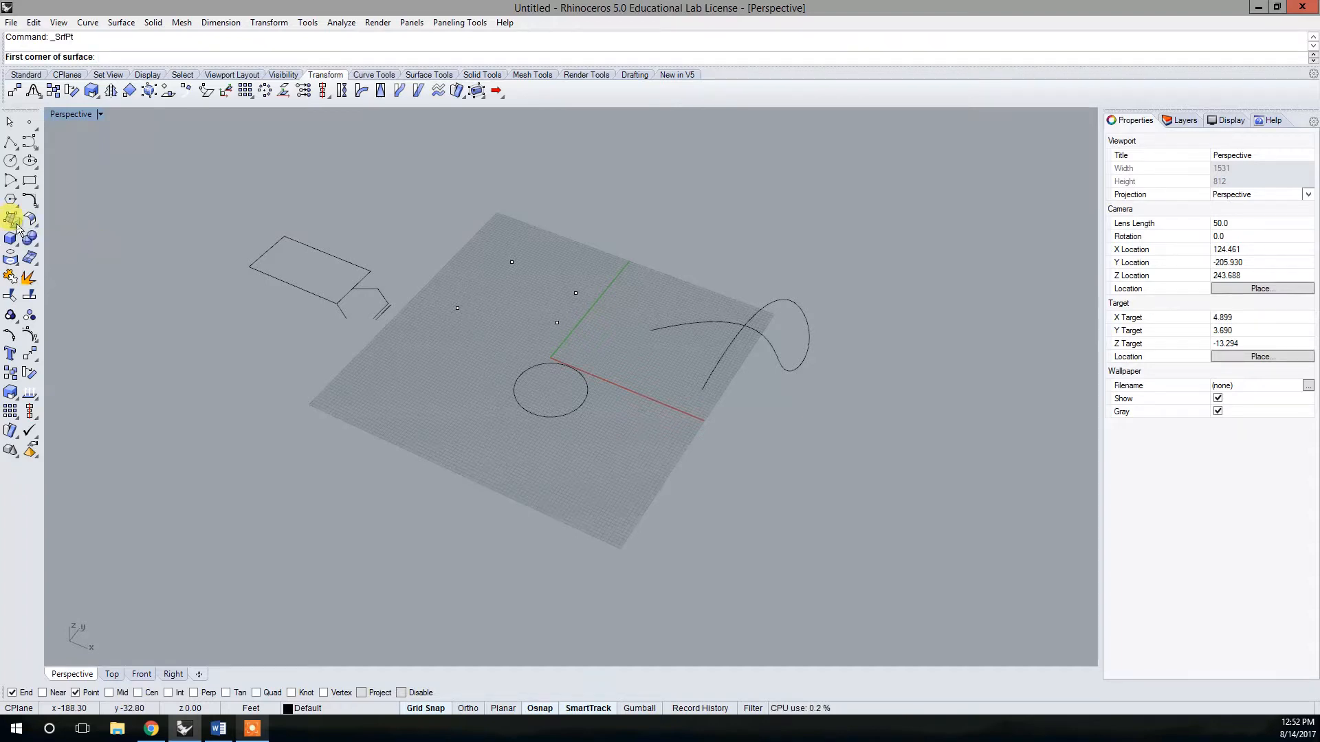
{"action": "left_click", "coordinate": [18, 229]}
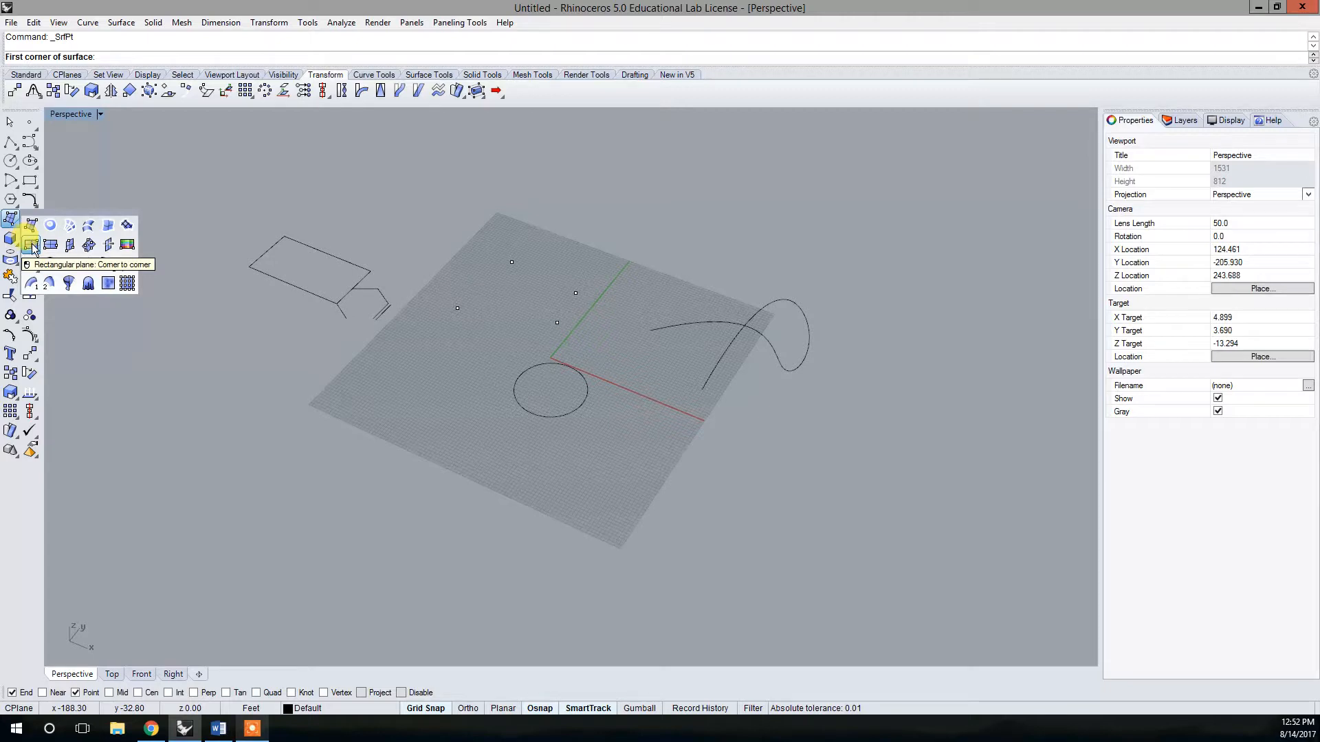
{"action": "left_click_drag", "start_coordinate": [41, 218], "coordinate": [33, 224]}
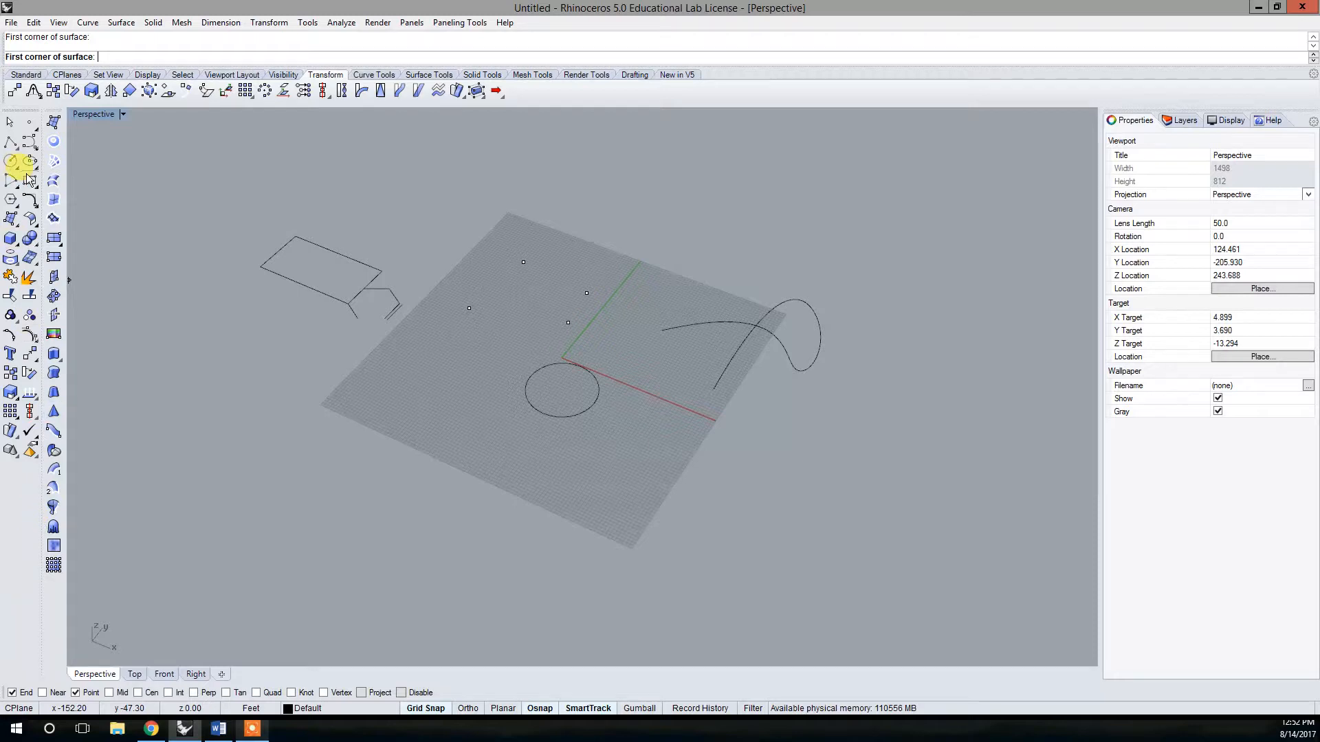
{"action": "left_click", "coordinate": [55, 240]}
{"action": "left_click", "coordinate": [354, 434]}
{"action": "left_click", "coordinate": [472, 408]}
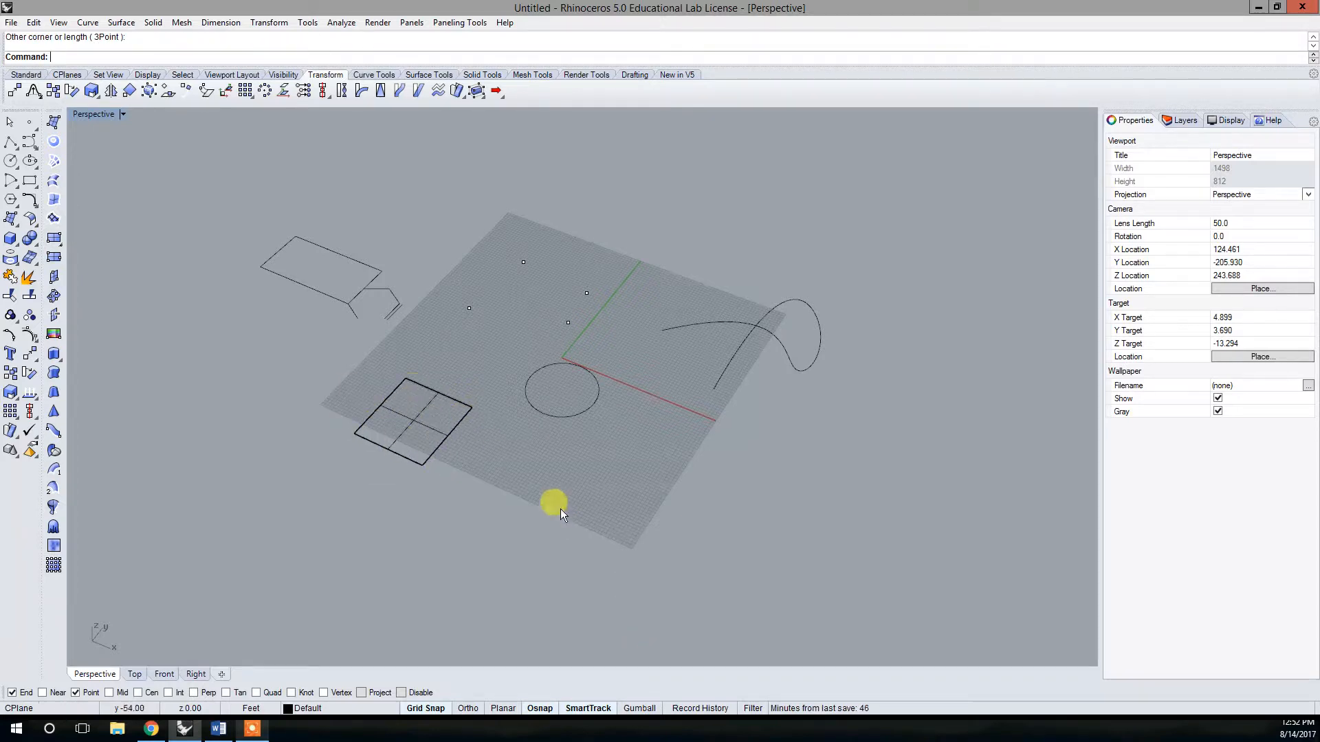
{"action": "right_click_drag", "start_coordinate": [559, 509], "coordinate": [540, 493]}
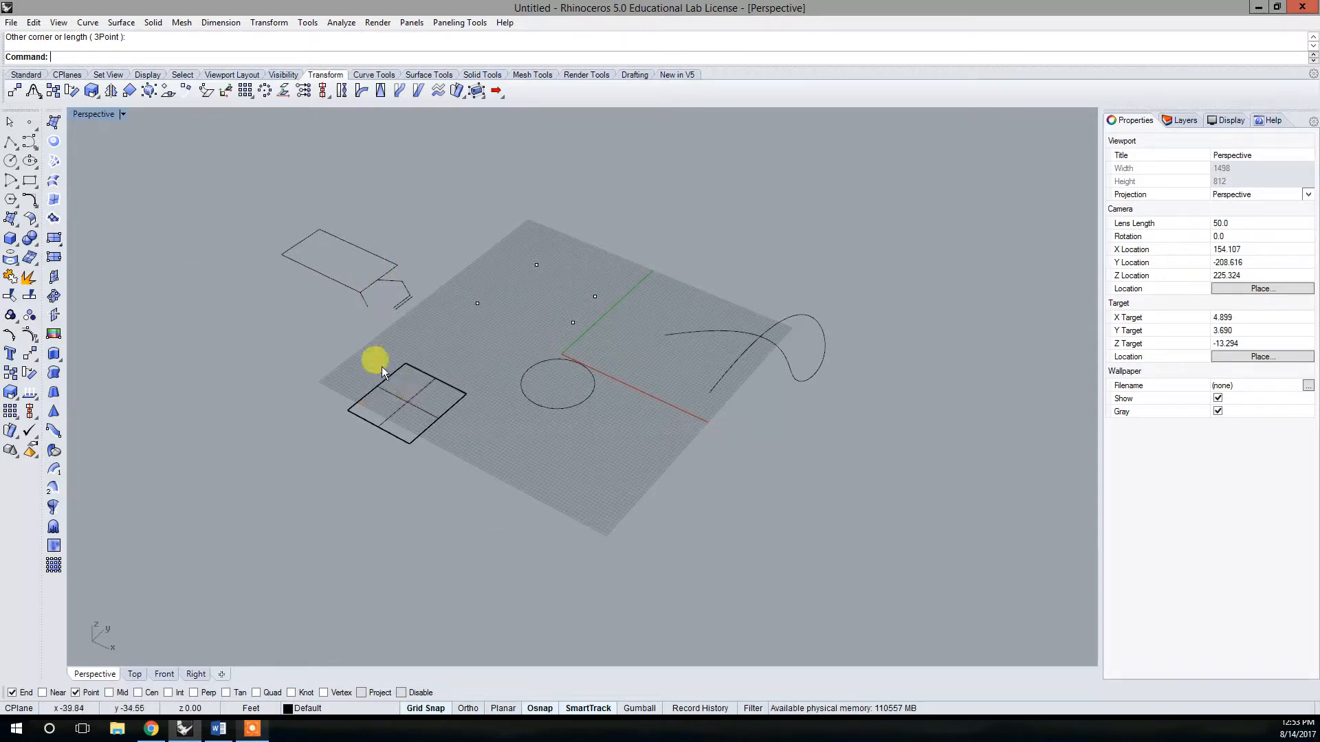
- Switch the Perspective viewport to the Rendered display mode and inspect the rectangular plane
{"action": "left_click", "coordinate": [123, 115]}
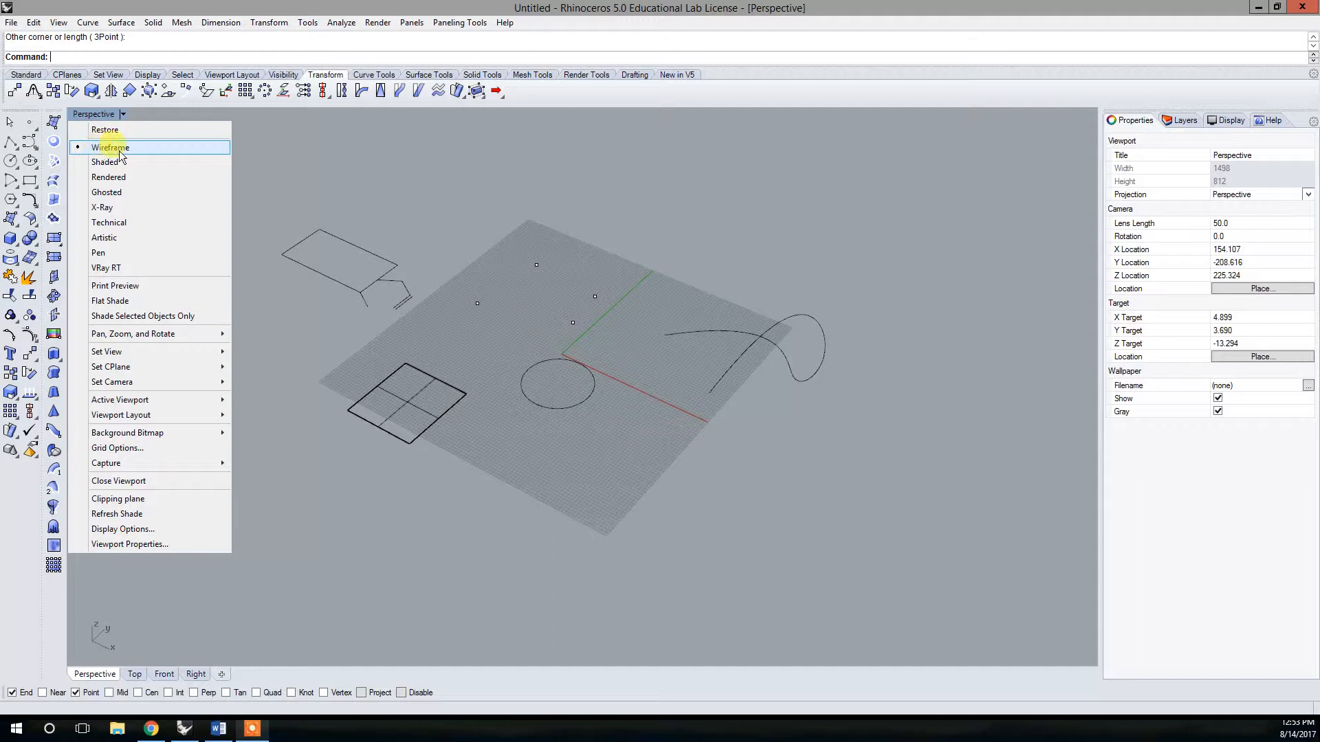
{"action": "left_click", "coordinate": [108, 177]}
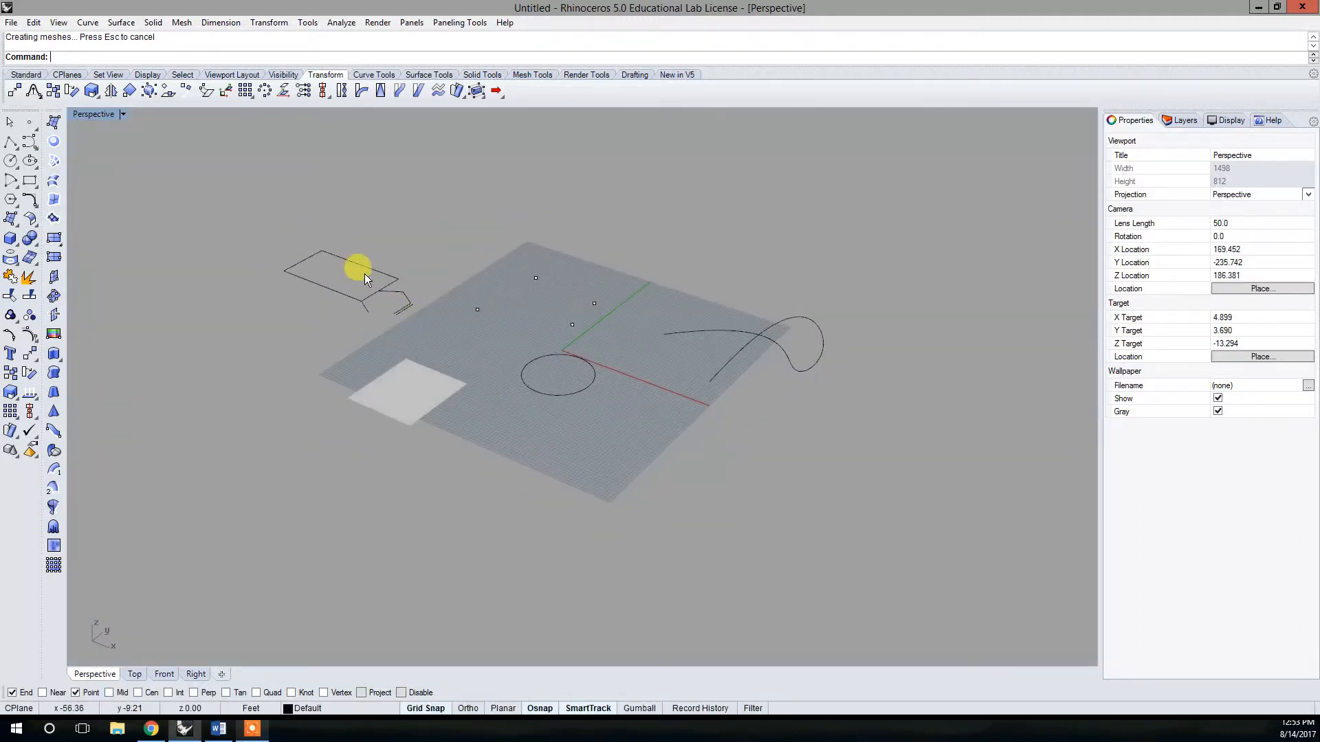
{"action": "scroll", "coordinate": [353, 270], "scroll_direction": "up", "scroll_amount": 5}
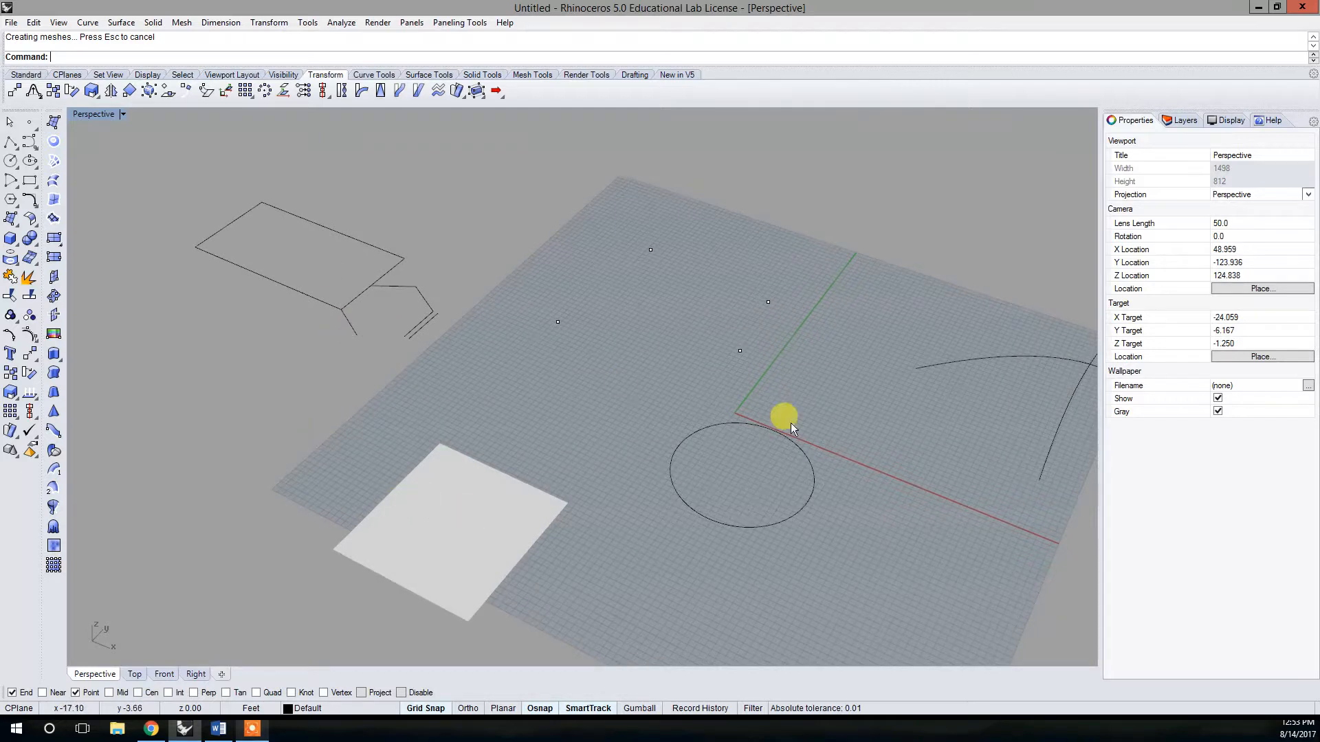
{"action": "right_click_drag", "start_coordinate": [480, 532], "coordinate": [407, 508], "text": "shift"}
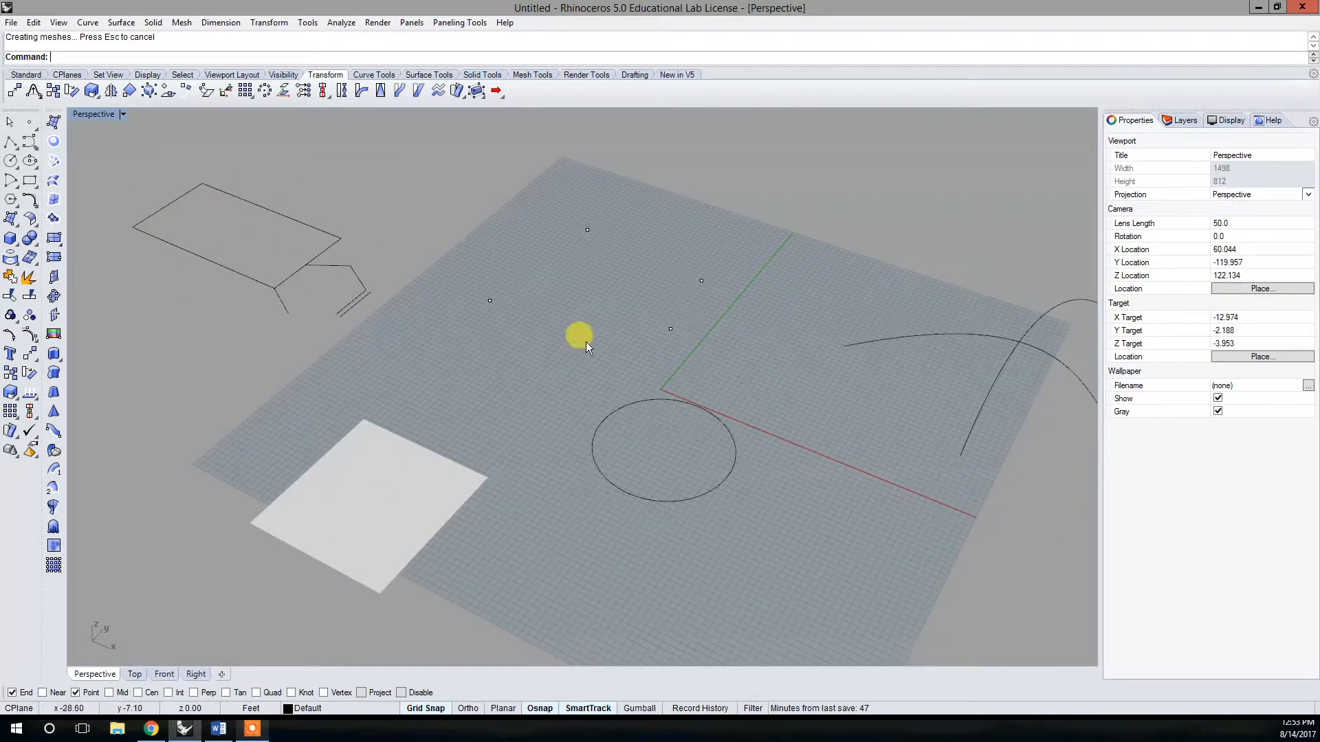
{"action": "scroll", "coordinate": [571, 410], "scroll_direction": "down", "scroll_amount": 3}
{"action": "scroll", "coordinate": [509, 344], "scroll_direction": "down", "scroll_amount": 2}
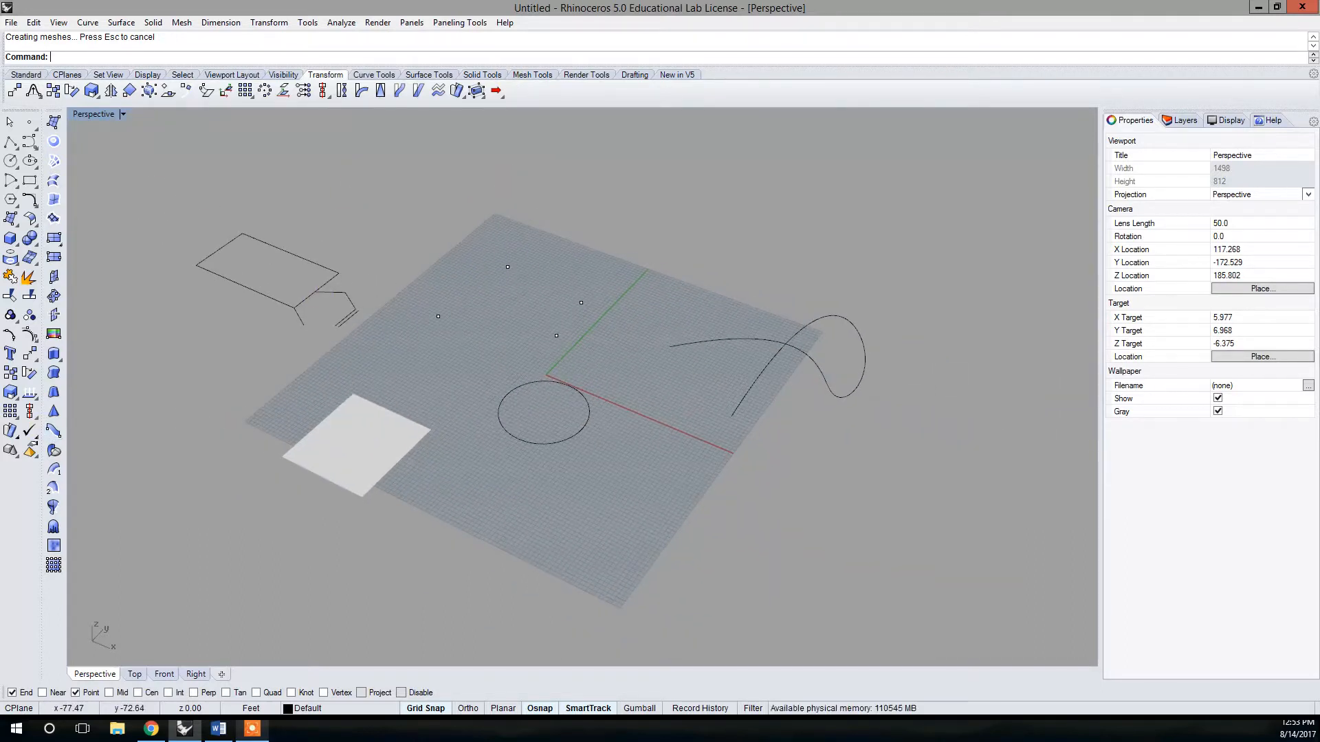
- Create a corner-to-corner solid box with height, standing outside the grid beyond its positive Y edge
{"action": "left_click", "coordinate": [16, 247]}
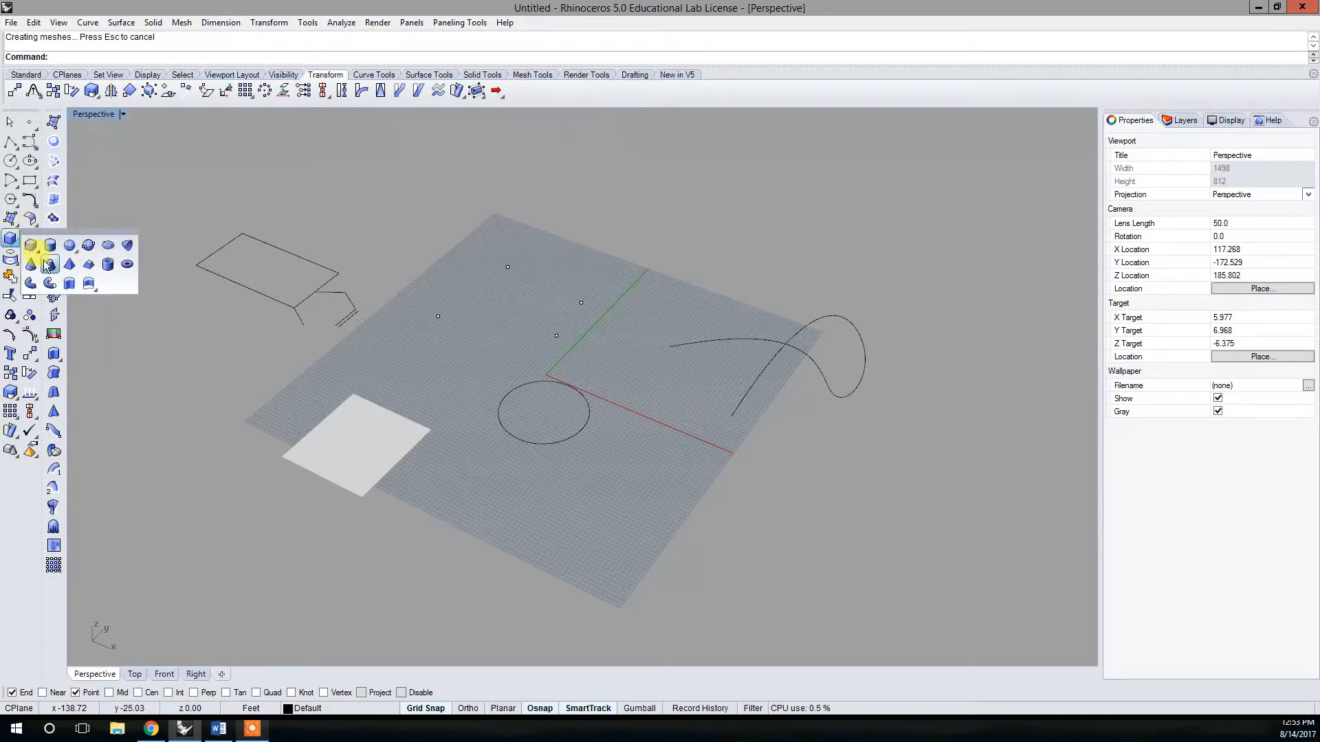
{"action": "left_click", "coordinate": [10, 238]}
{"action": "left_click", "coordinate": [722, 244]}
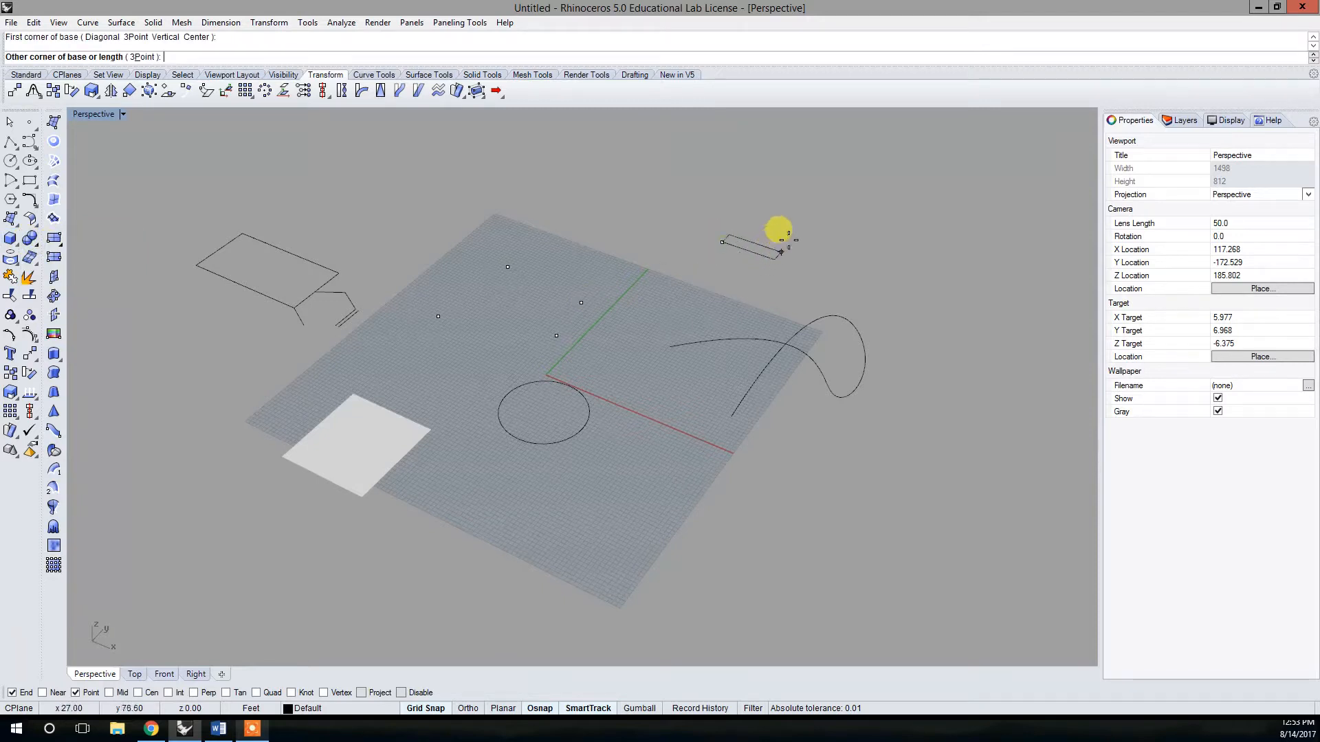
{"action": "left_click", "coordinate": [801, 217]}
{"action": "left_click", "coordinate": [783, 161]}
{"action": "mouse_move", "coordinate": [871, 333]}
{"action": "right_mouse_down"}
{"action": "mouse_move", "coordinate": [860, 309]}
{"action": "mouse_move", "coordinate": [885, 304]}
{"action": "right_mouse_up"}
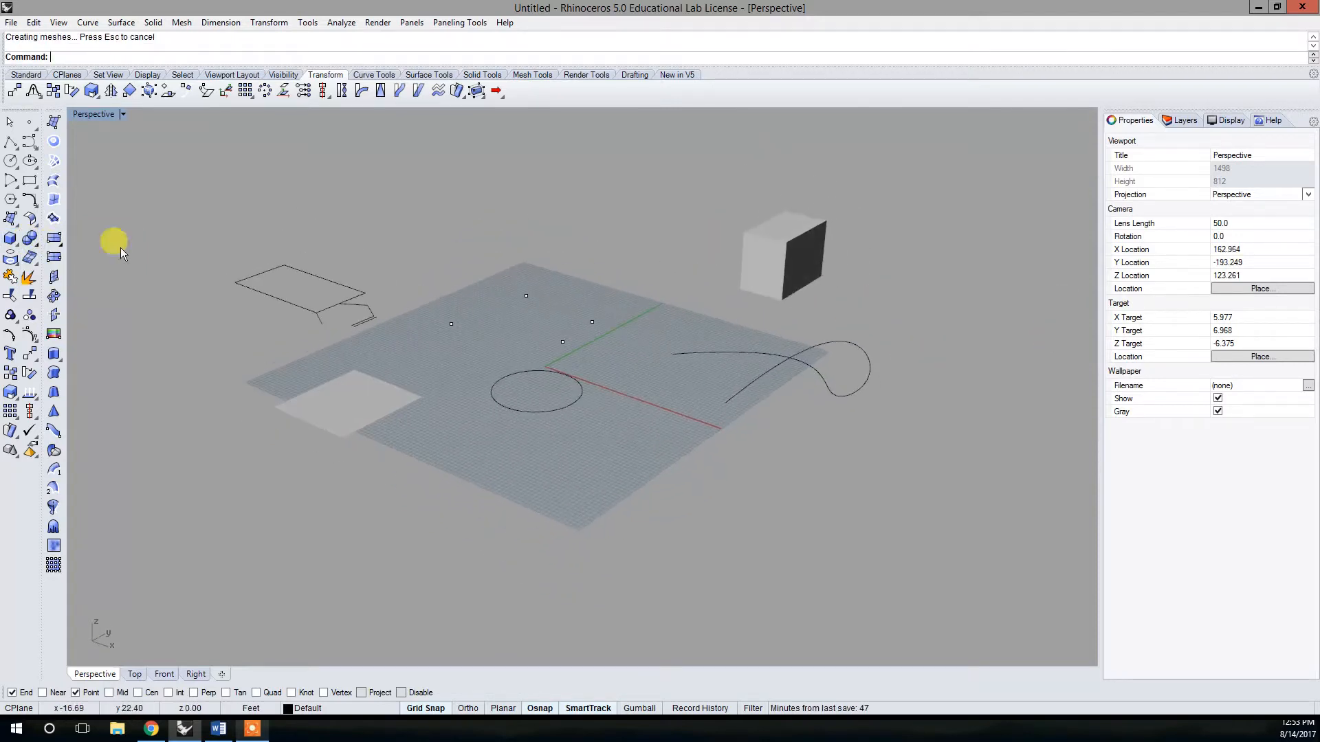
- Create a sphere from center and radius near the grid's negative X, positive Y corner
{"action": "left_click", "coordinate": [15, 245]}
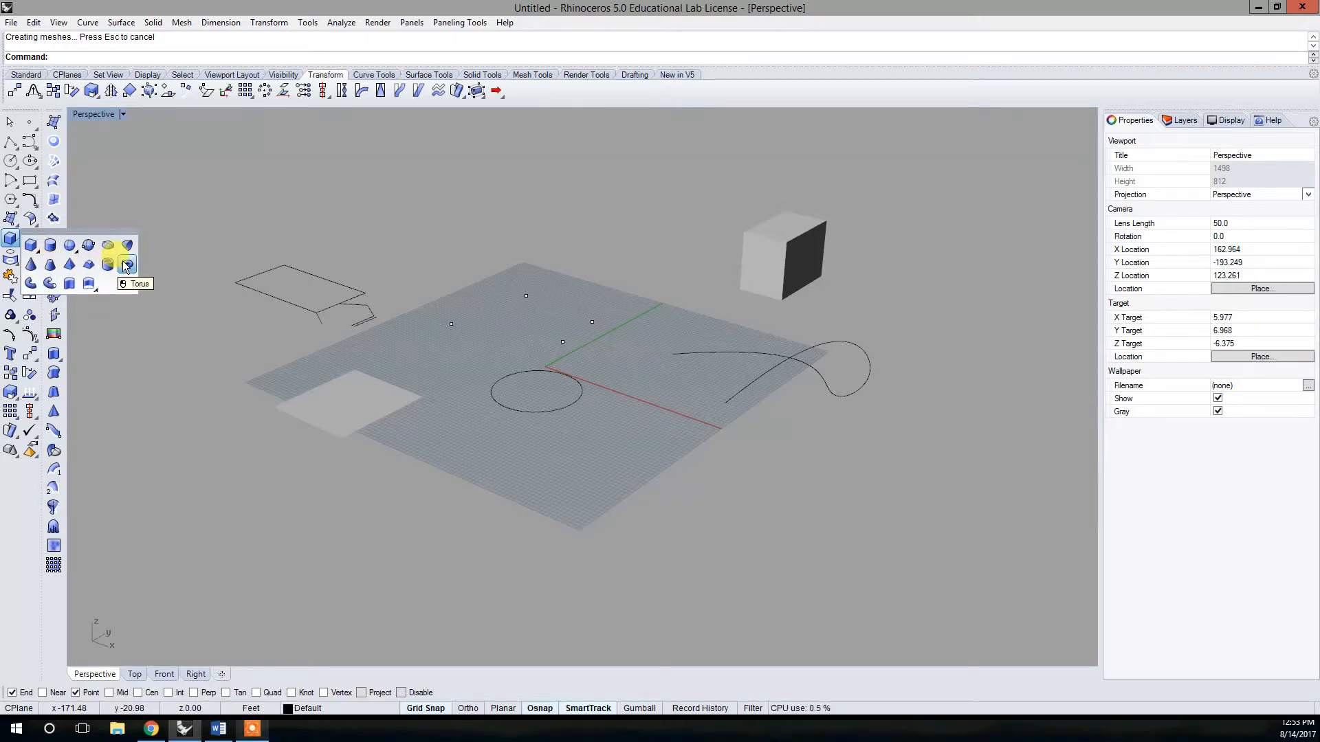
{"action": "left_click", "coordinate": [70, 246]}
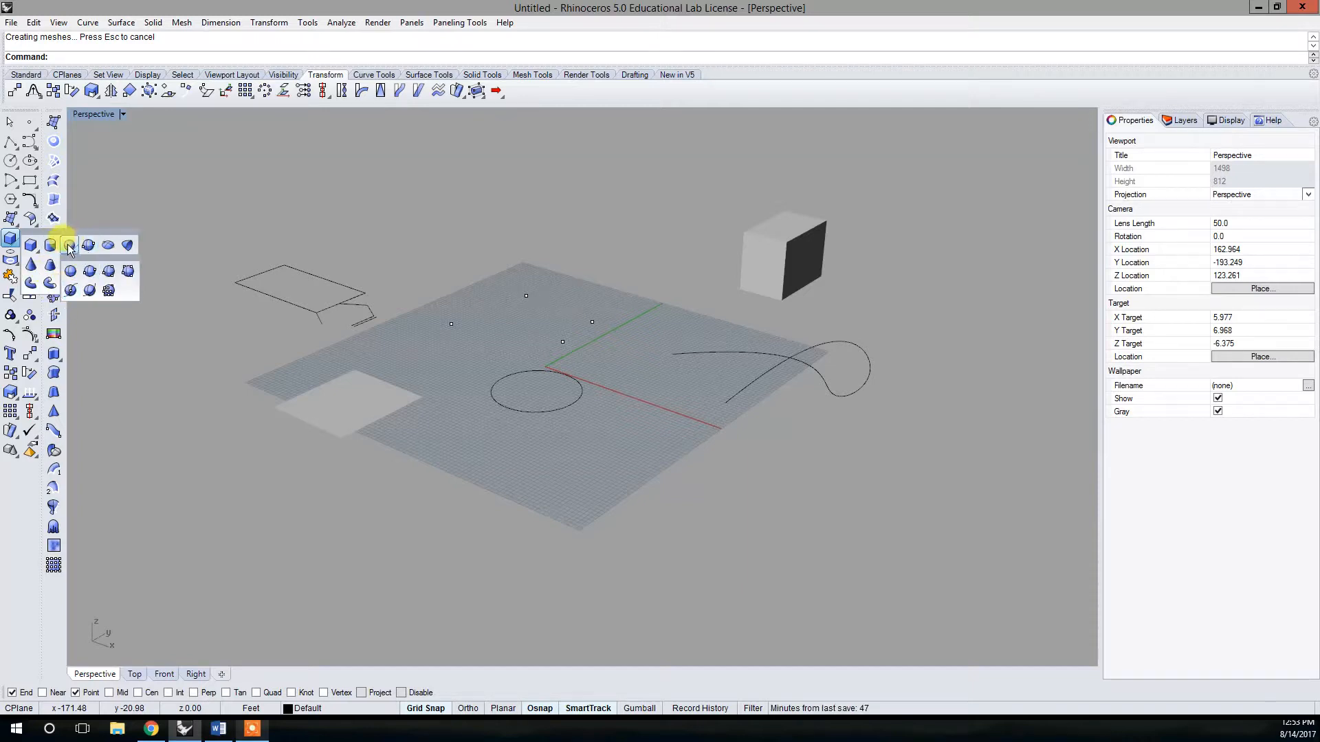
{"action": "left_click", "coordinate": [69, 246]}
{"action": "left_click", "coordinate": [556, 261]}
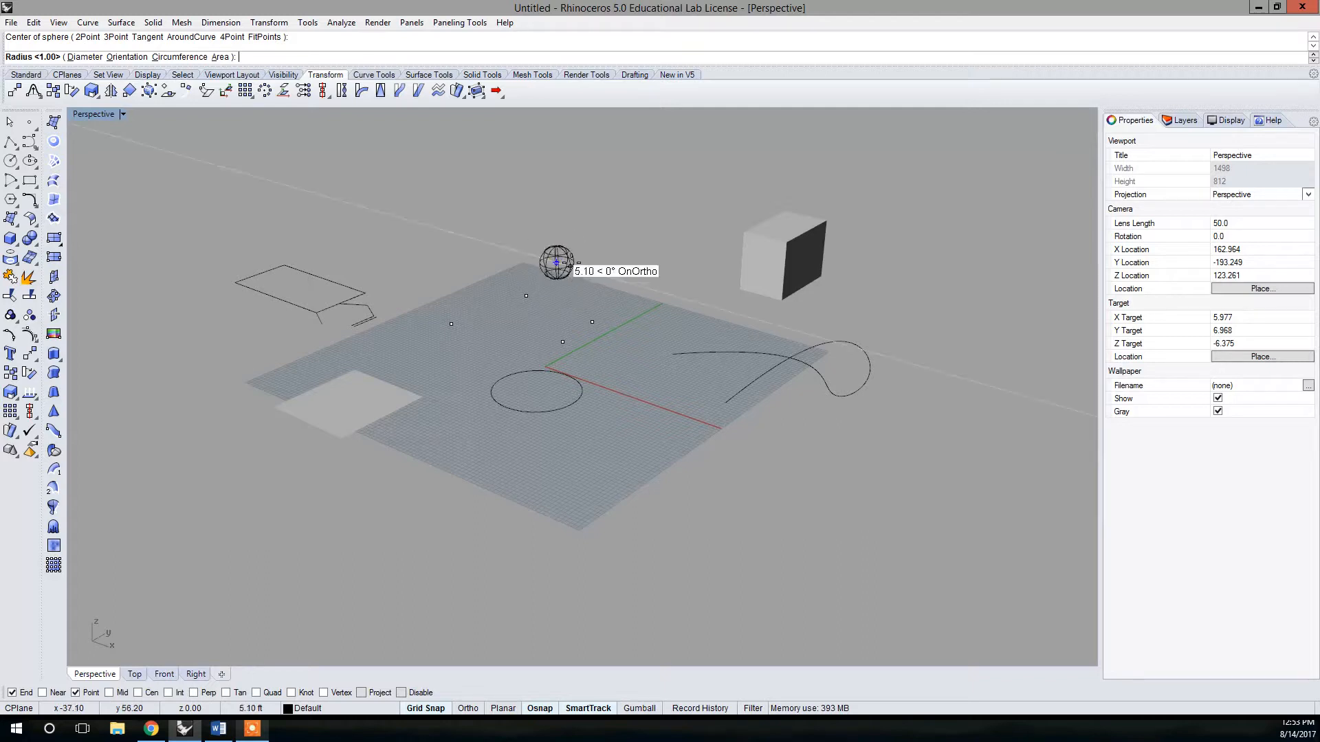
{"action": "left_click", "coordinate": [581, 264]}
{"action": "mouse_move", "coordinate": [761, 473]}
{"action": "right_mouse_down"}
{"action": "mouse_move", "coordinate": [673, 442]}
{"action": "mouse_move", "coordinate": [654, 465]}
{"action": "right_mouse_up"}
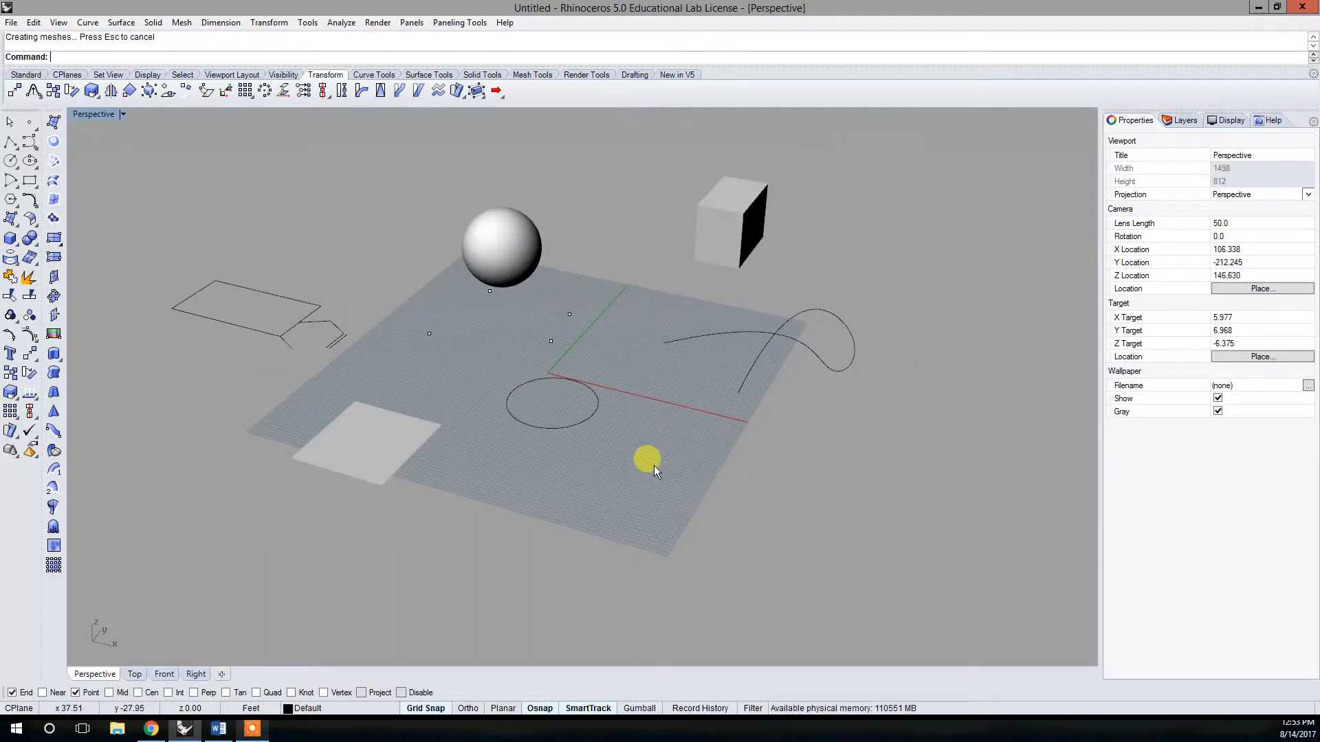
{"action": "key", "text": "alt+Tab"}
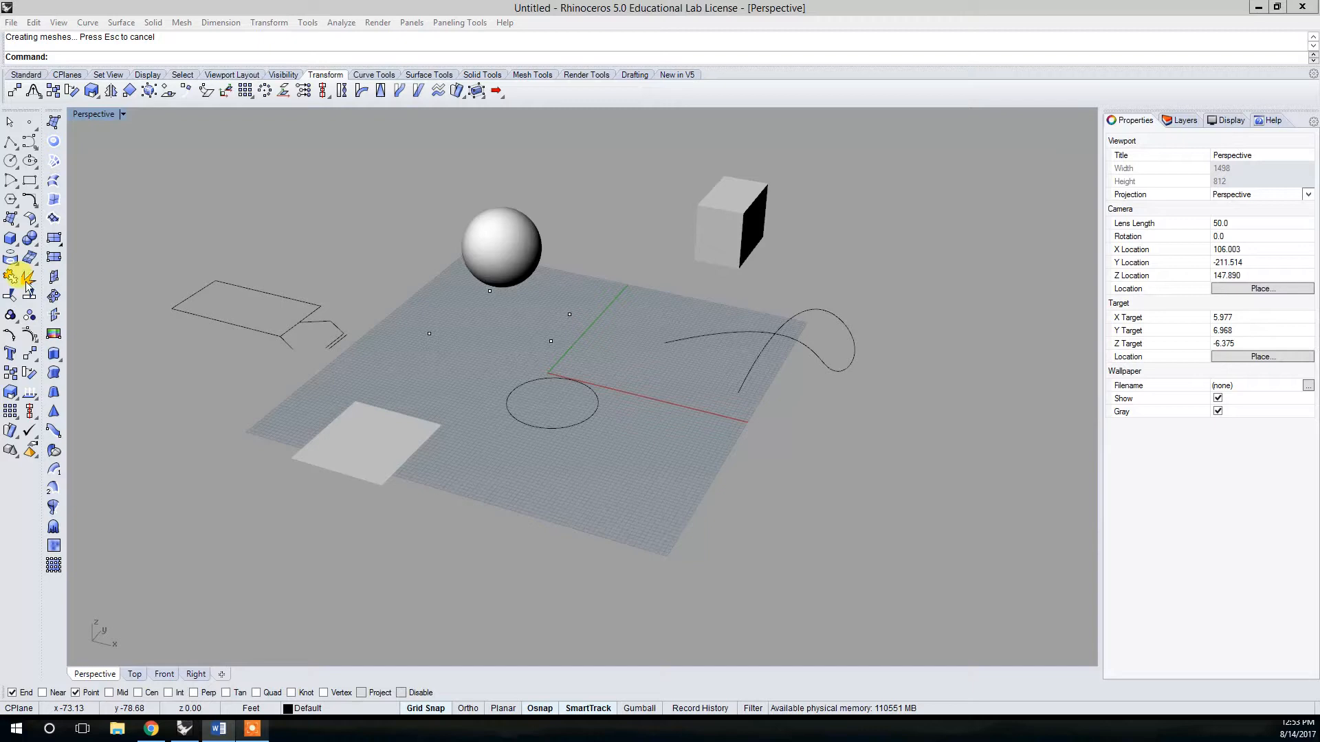
{"action": "right_click_drag", "start_coordinate": [596, 352], "coordinate": [484, 304]}
{"action": "right_click_drag", "start_coordinate": [447, 395], "coordinate": [522, 405]}
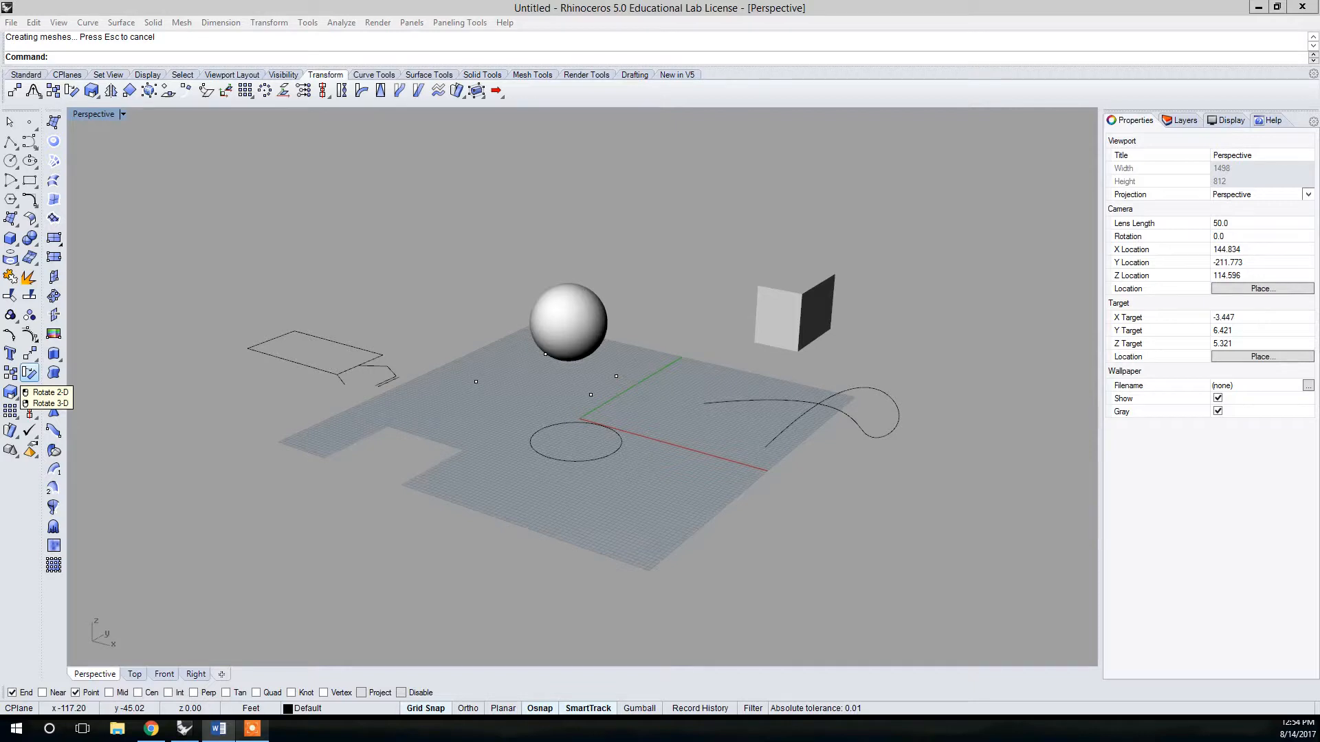
{"action": "right_click_drag", "start_coordinate": [773, 263], "coordinate": [767, 284]}
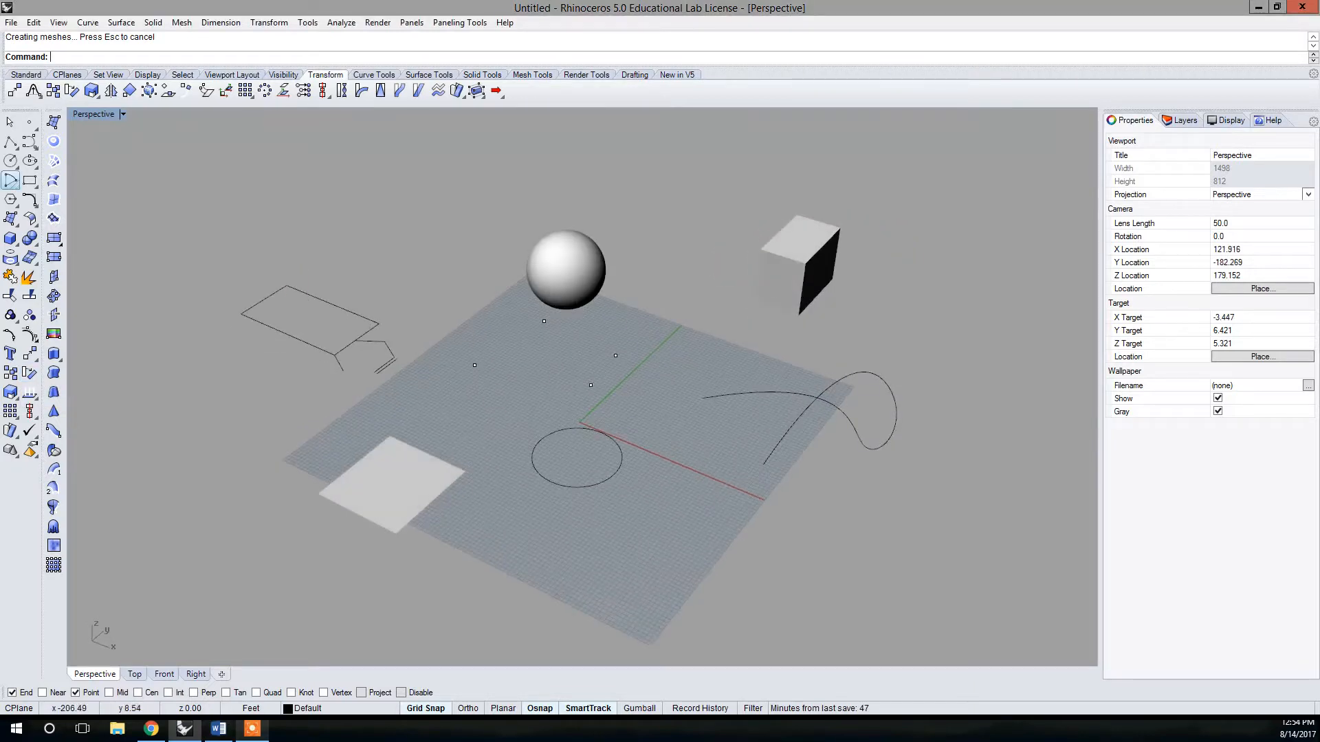
{"action": "right_click_drag", "start_coordinate": [770, 386], "coordinate": [690, 354], "text": "shift"}
{"action": "key", "text": "alt+Tab"}
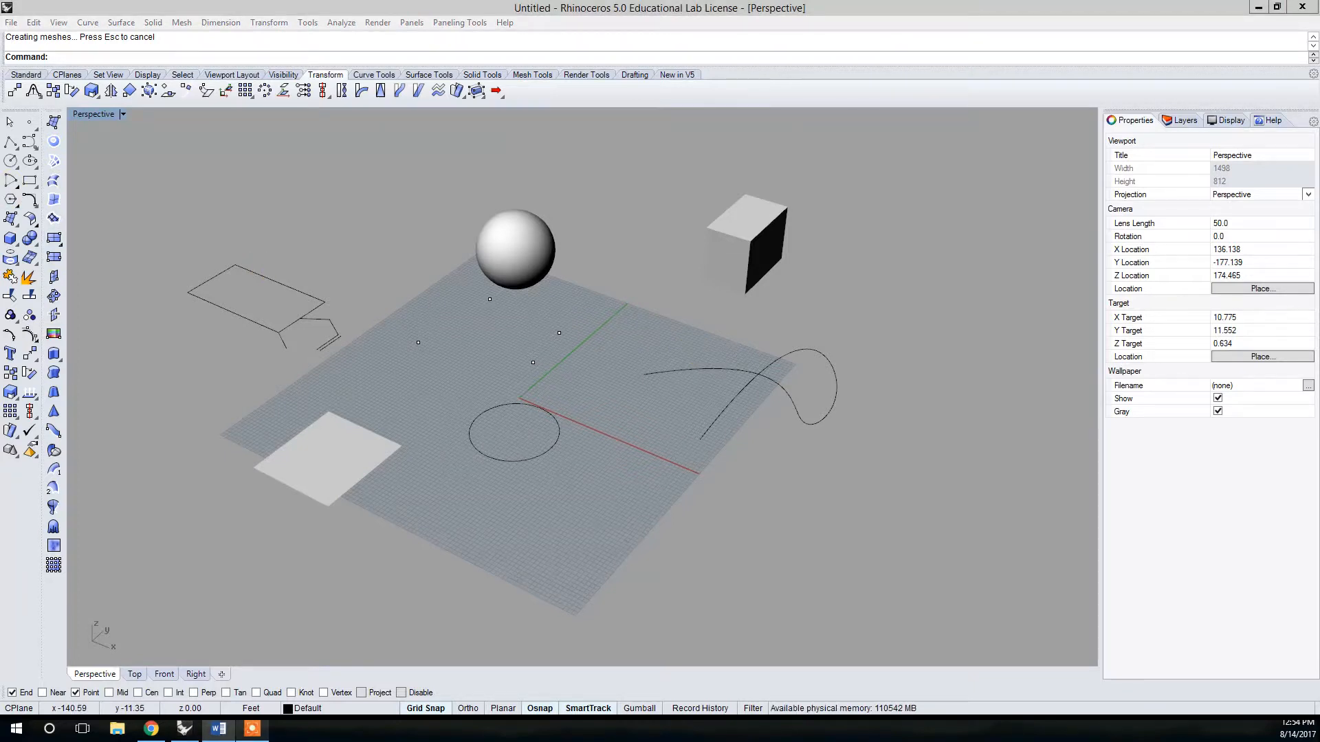
{"action": "left_click", "coordinate": [489, 353]}
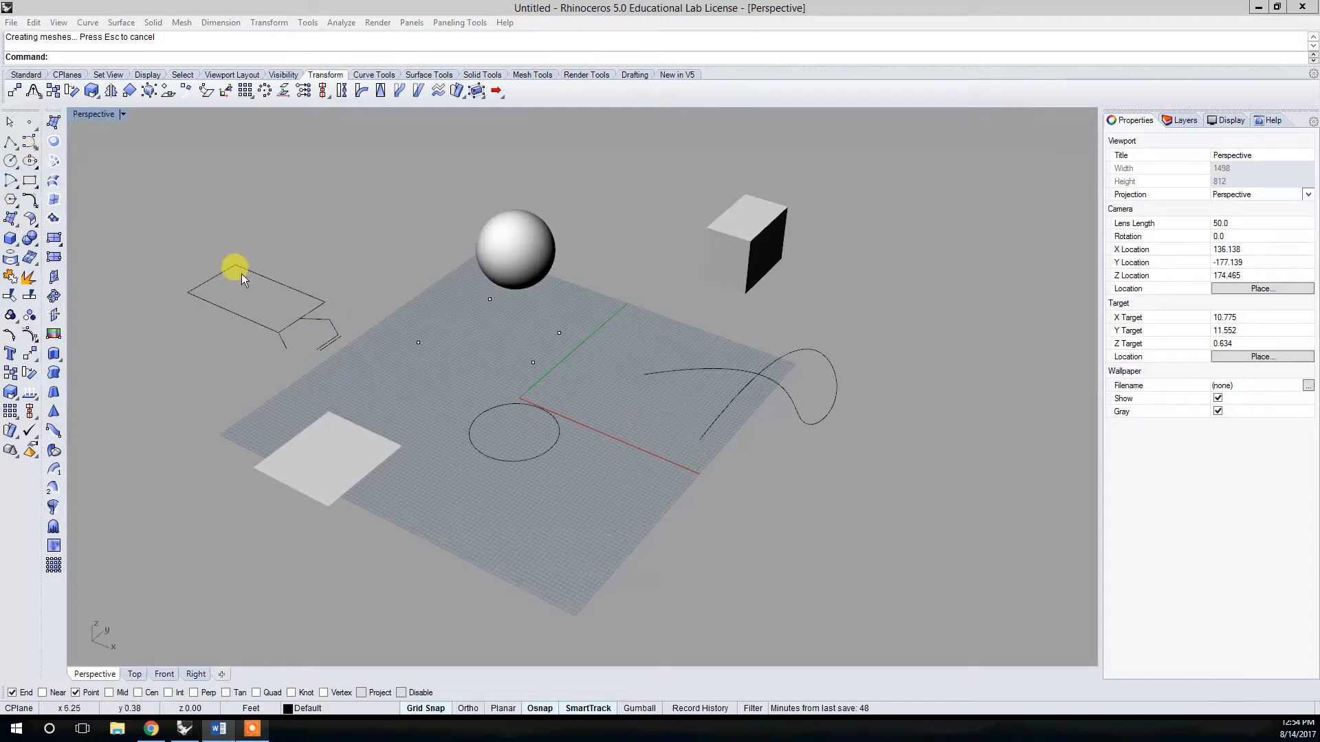
{"action": "left_click", "coordinate": [559, 434]}
{"action": "left_click", "coordinate": [559, 464]}
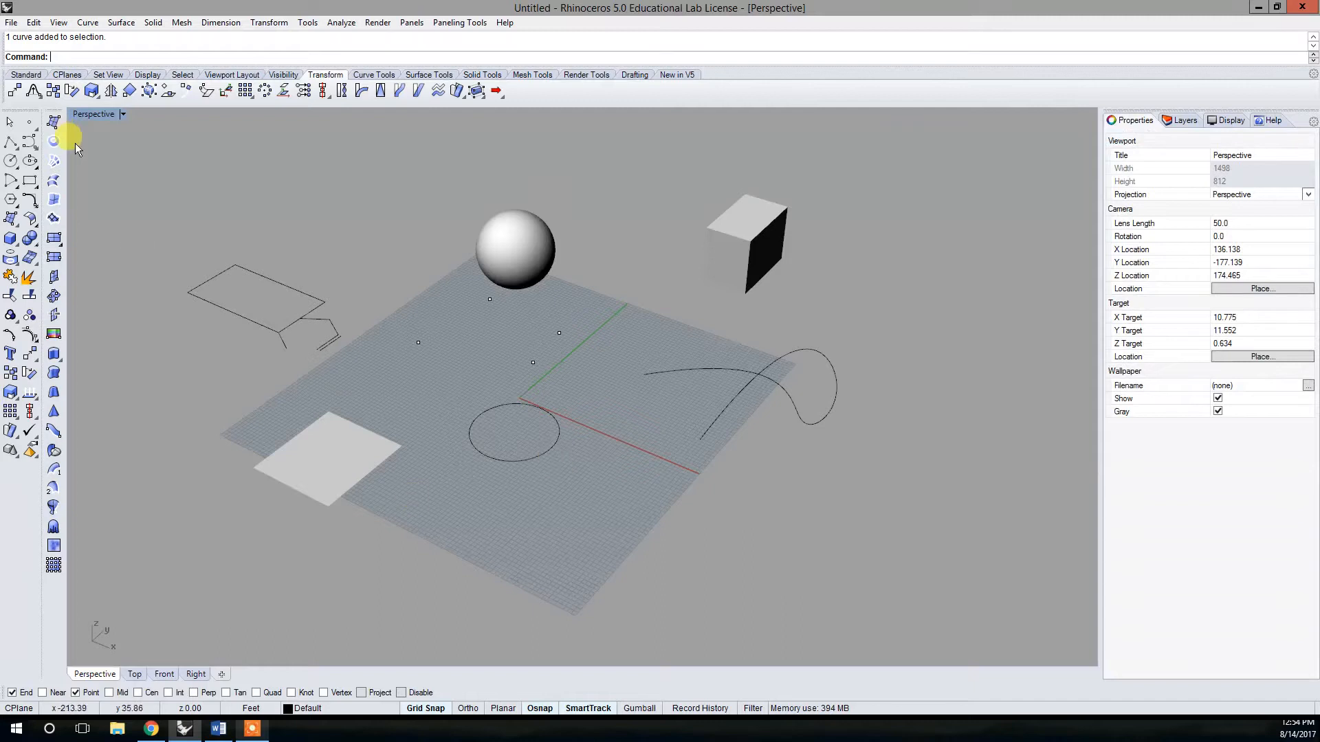
- Extrude the circle near the grid's origin straight up into an open-ended cylinder using ExtrudeCrv
{"action": "type", "text": "Extr"}
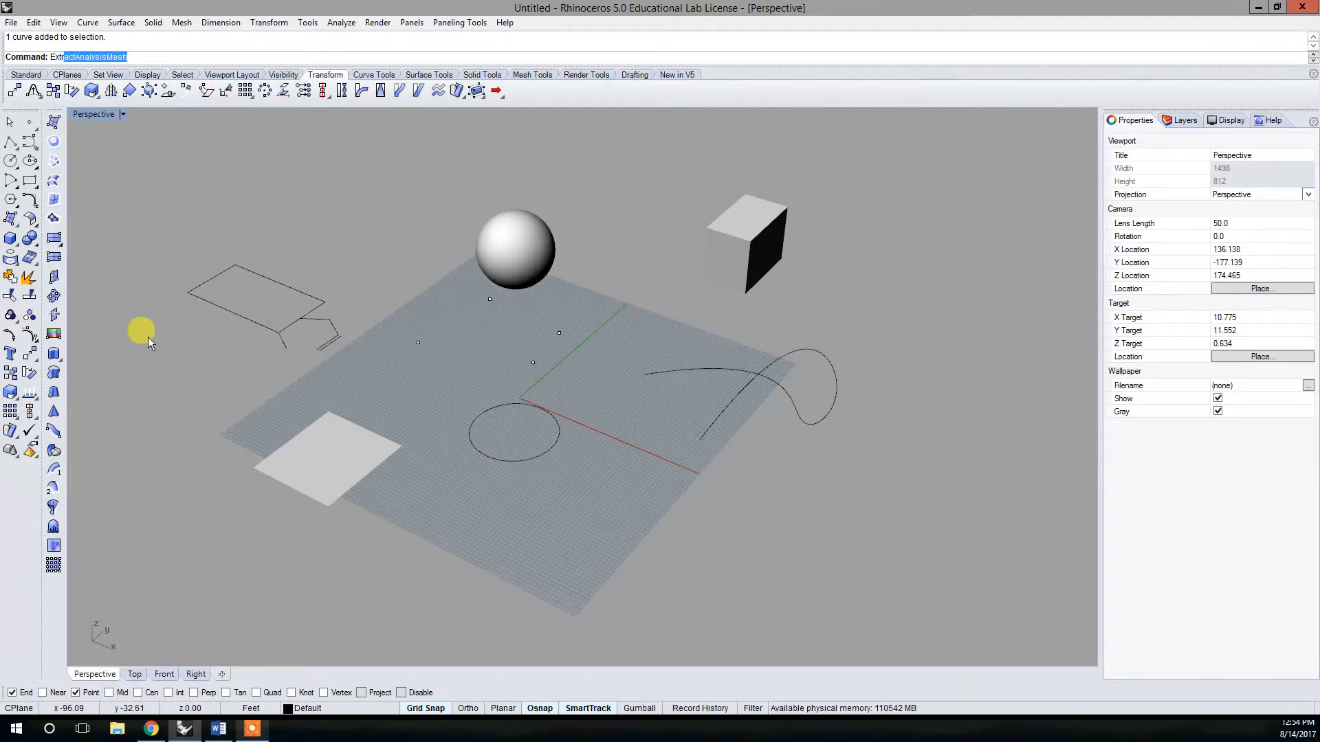
{"action": "type", "text": "i"}
{"action": "key", "text": "BackSpace"}
{"action": "type", "text": "ude"}
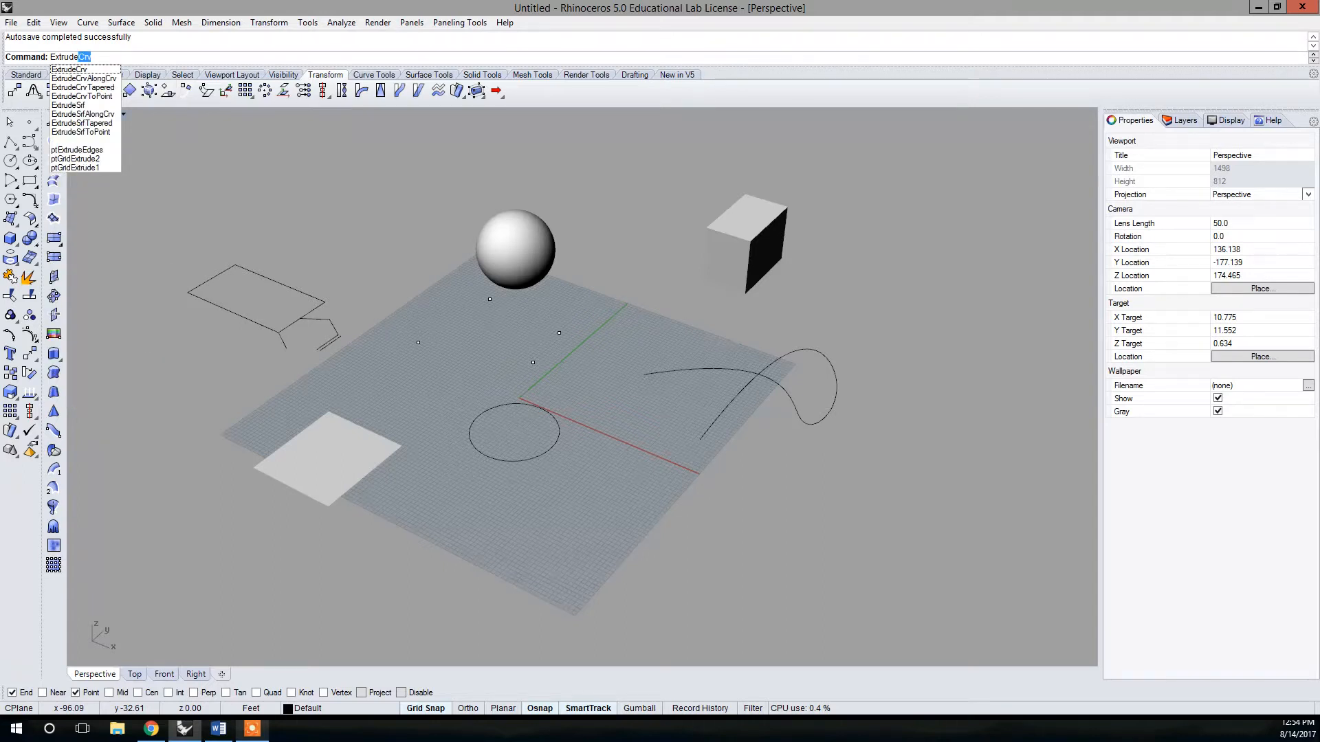
{"action": "key", "text": "Return"}
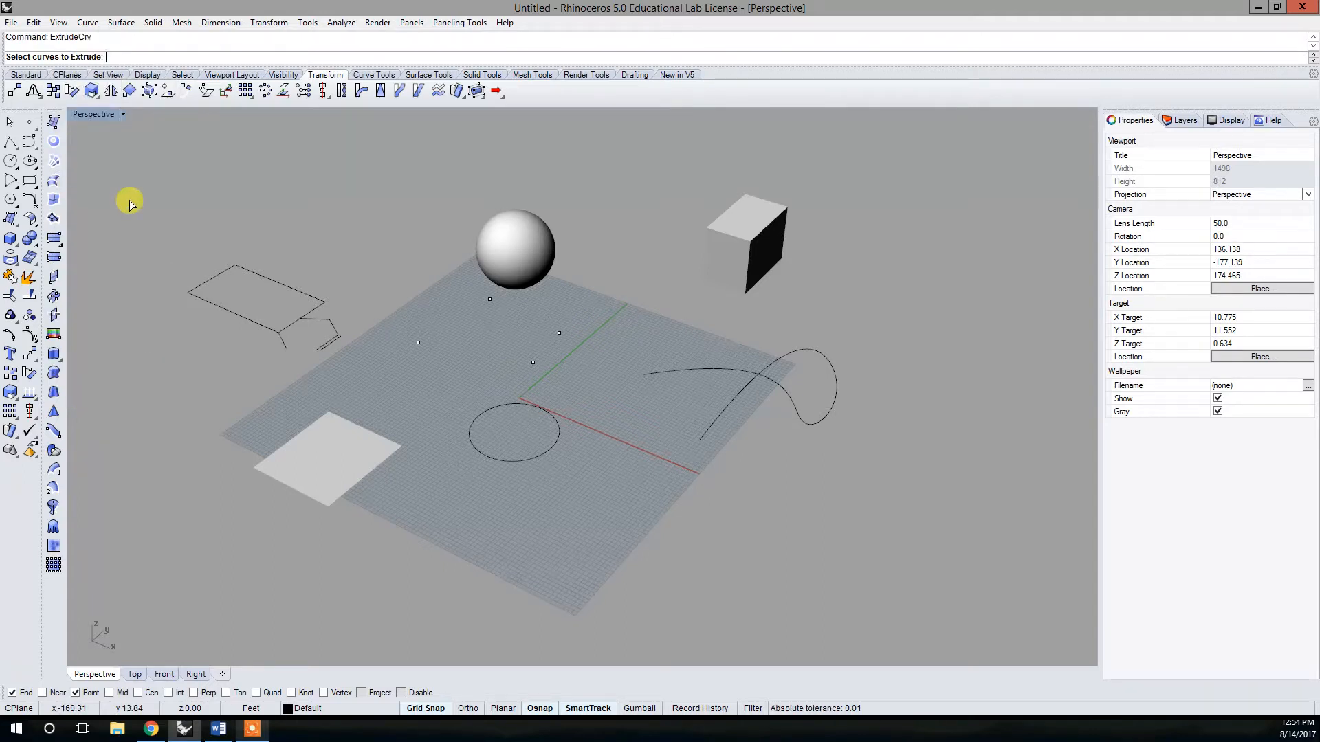
{"action": "left_click", "coordinate": [549, 451]}
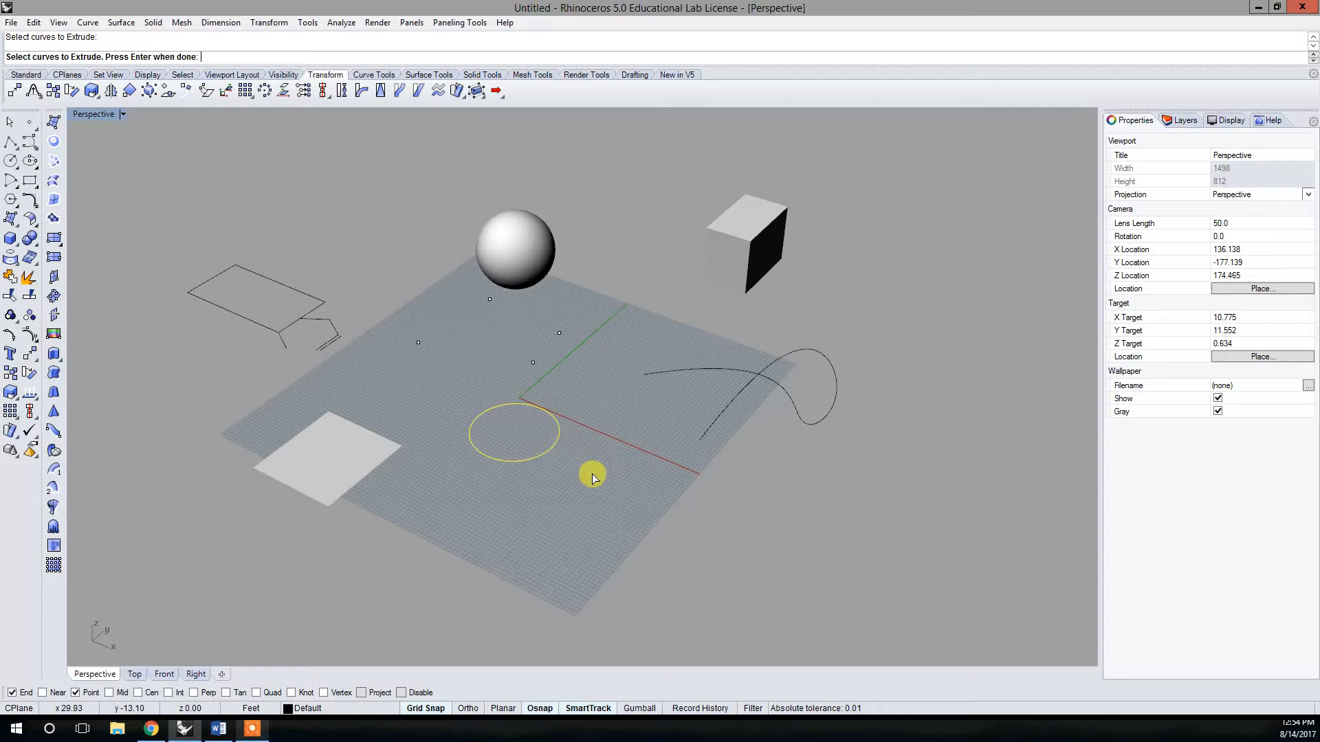
{"action": "key", "text": "Return"}
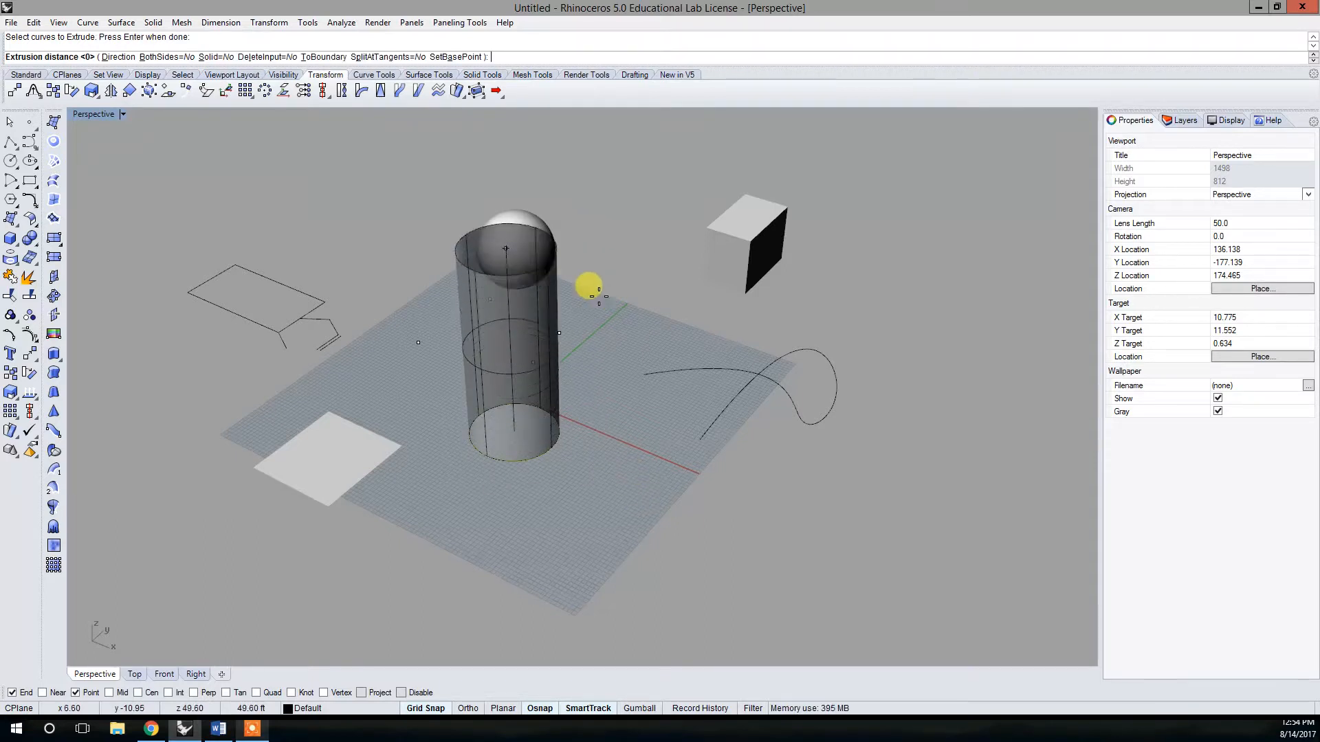
{"action": "left_click", "coordinate": [587, 361]}
{"action": "right_click_drag", "start_coordinate": [625, 495], "coordinate": [556, 384]}
{"action": "right_click_drag", "start_coordinate": [551, 480], "coordinate": [558, 542]}
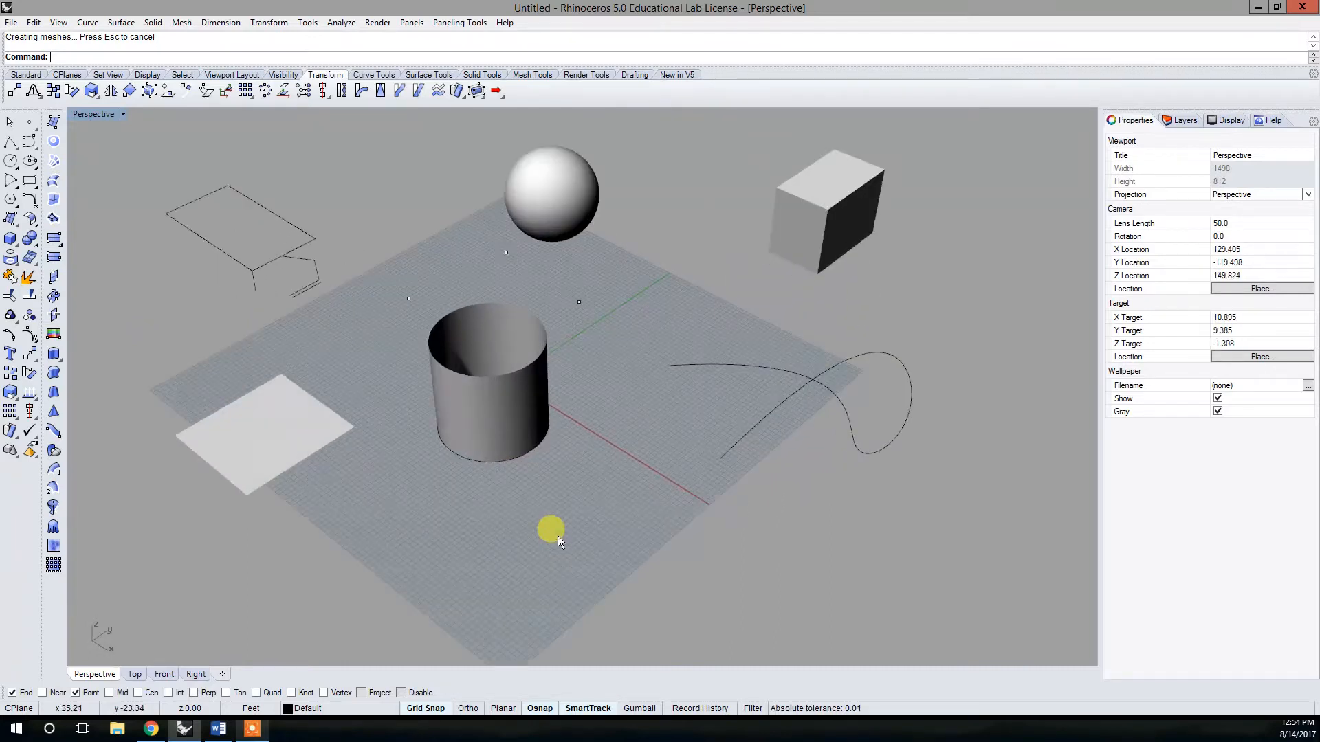
{"action": "right_click_drag", "start_coordinate": [601, 294], "coordinate": [675, 209]}
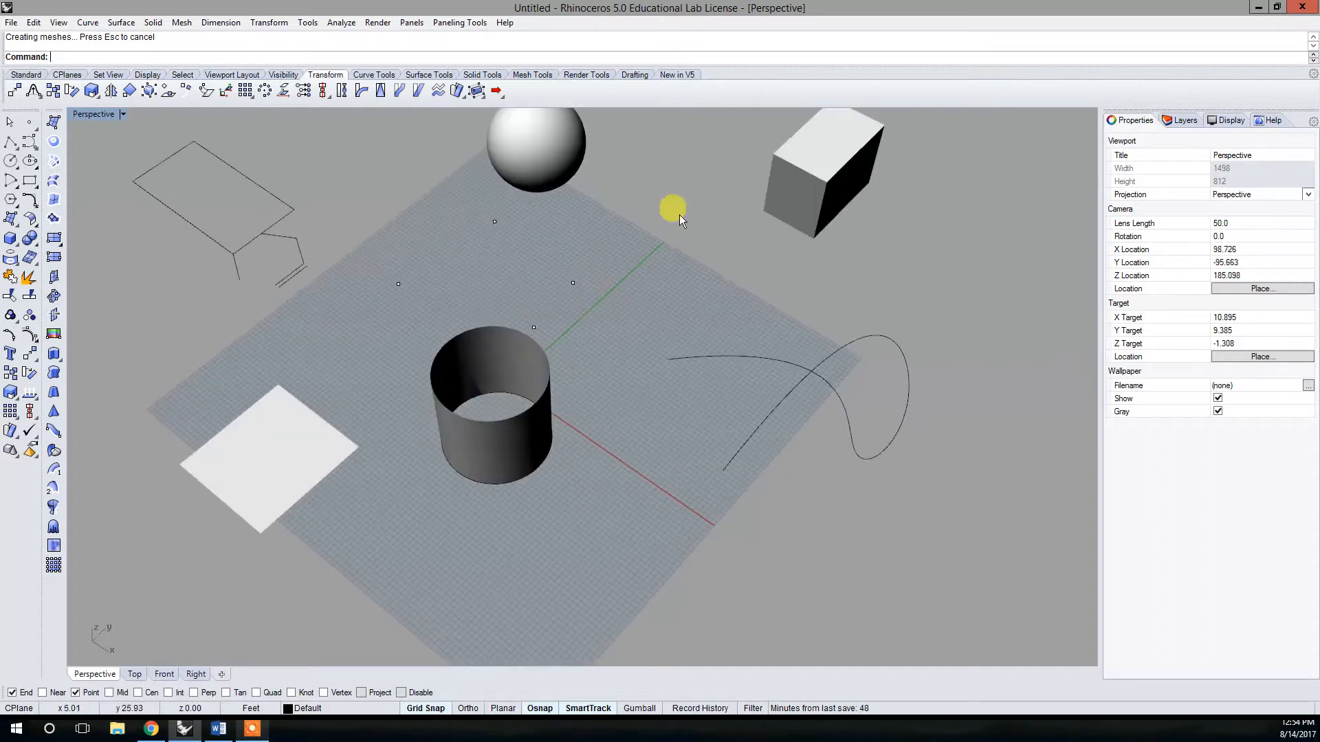
{"action": "right_click_drag", "start_coordinate": [780, 378], "coordinate": [756, 457], "text": "shift"}
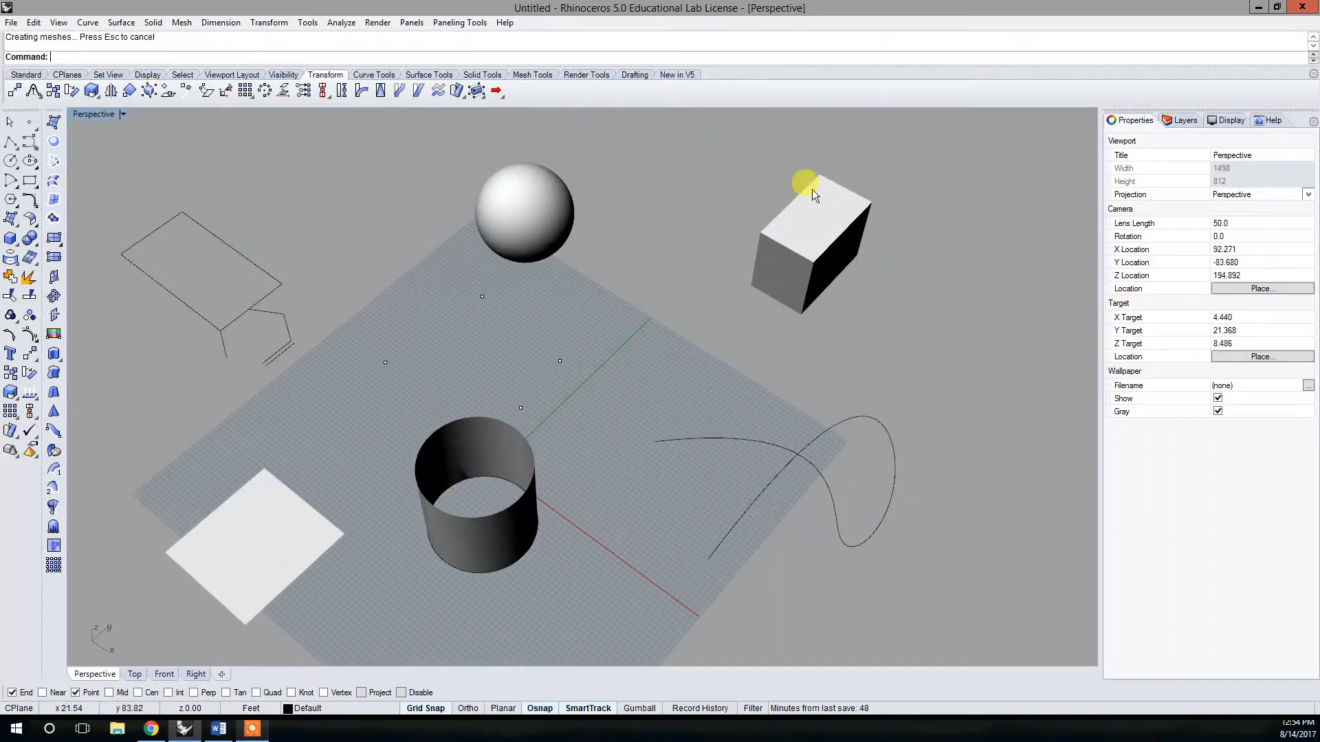
- Check the object type of the sphere and of the extruded cylinder in their object properties
{"action": "left_click", "coordinate": [520, 207]}
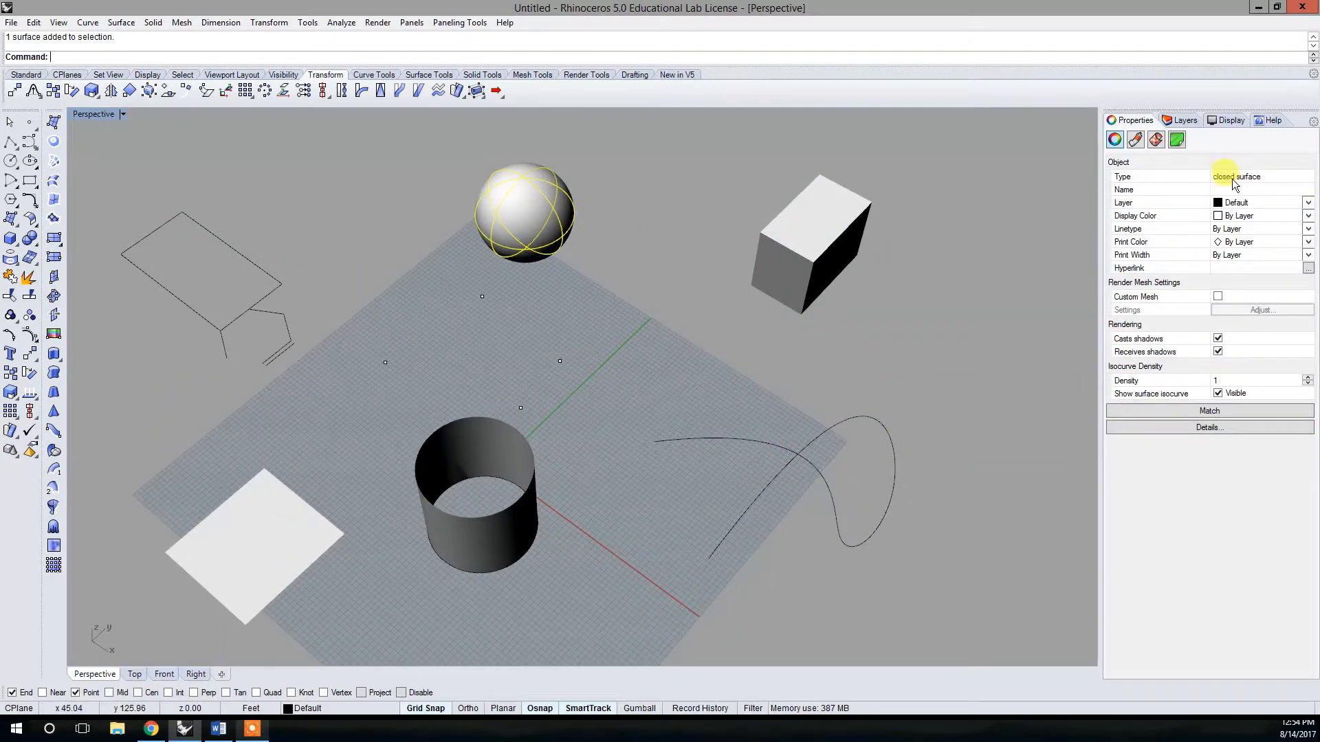
{"action": "left_click", "coordinate": [510, 523]}
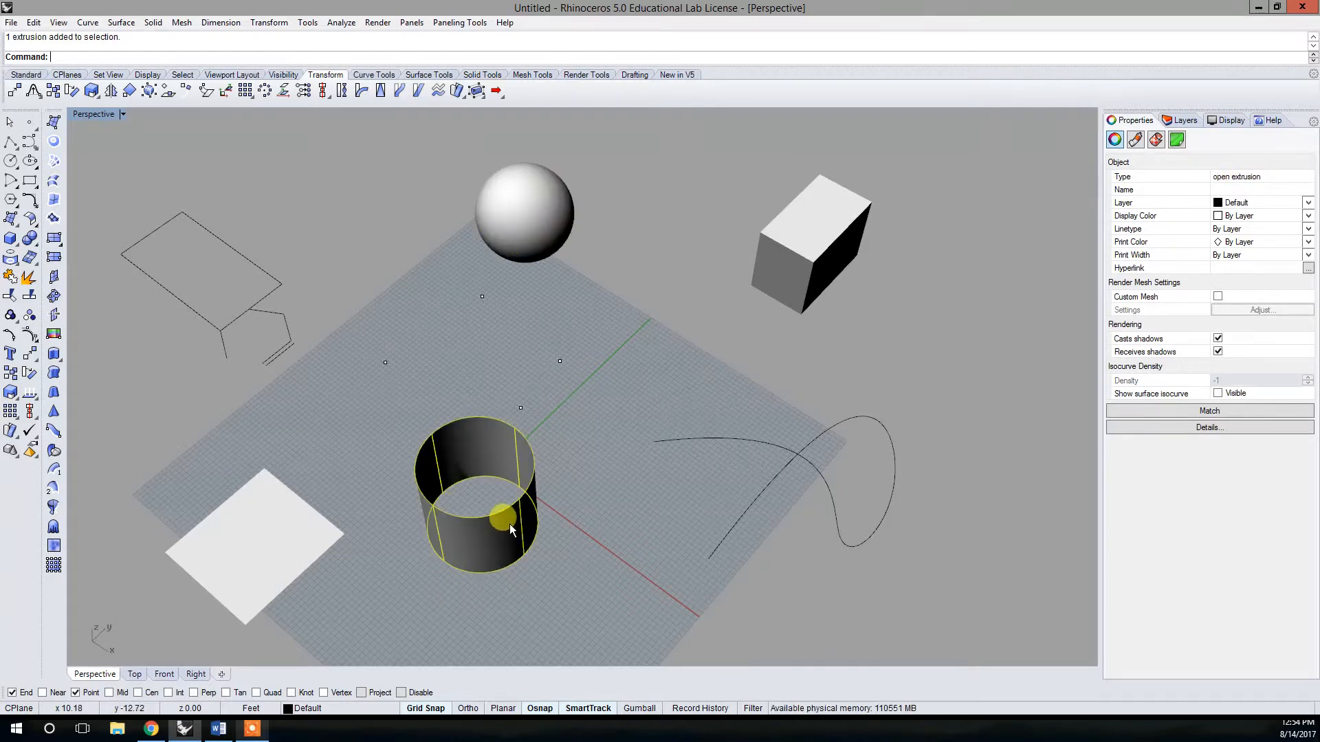
{"action": "right_click_drag", "start_coordinate": [570, 536], "coordinate": [535, 501]}
{"action": "left_click", "coordinate": [594, 523]}
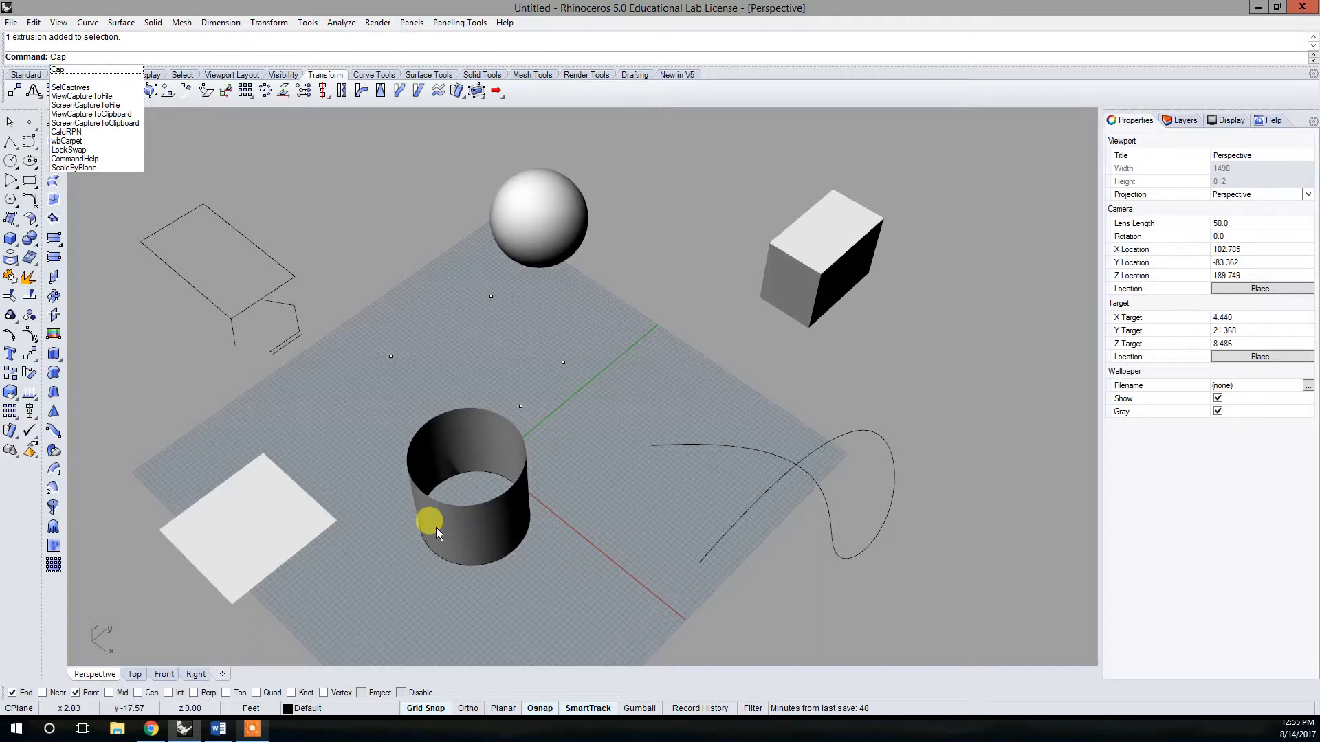
- Cap the open ends of the extruded cylinder and check its object type
{"action": "key", "text": "Return"}
{"action": "left_click", "coordinate": [502, 512]}
{"action": "key", "text": "Return"}
{"action": "right_click_drag", "start_coordinate": [563, 548], "coordinate": [521, 464]}
{"action": "left_click", "coordinate": [521, 464]}
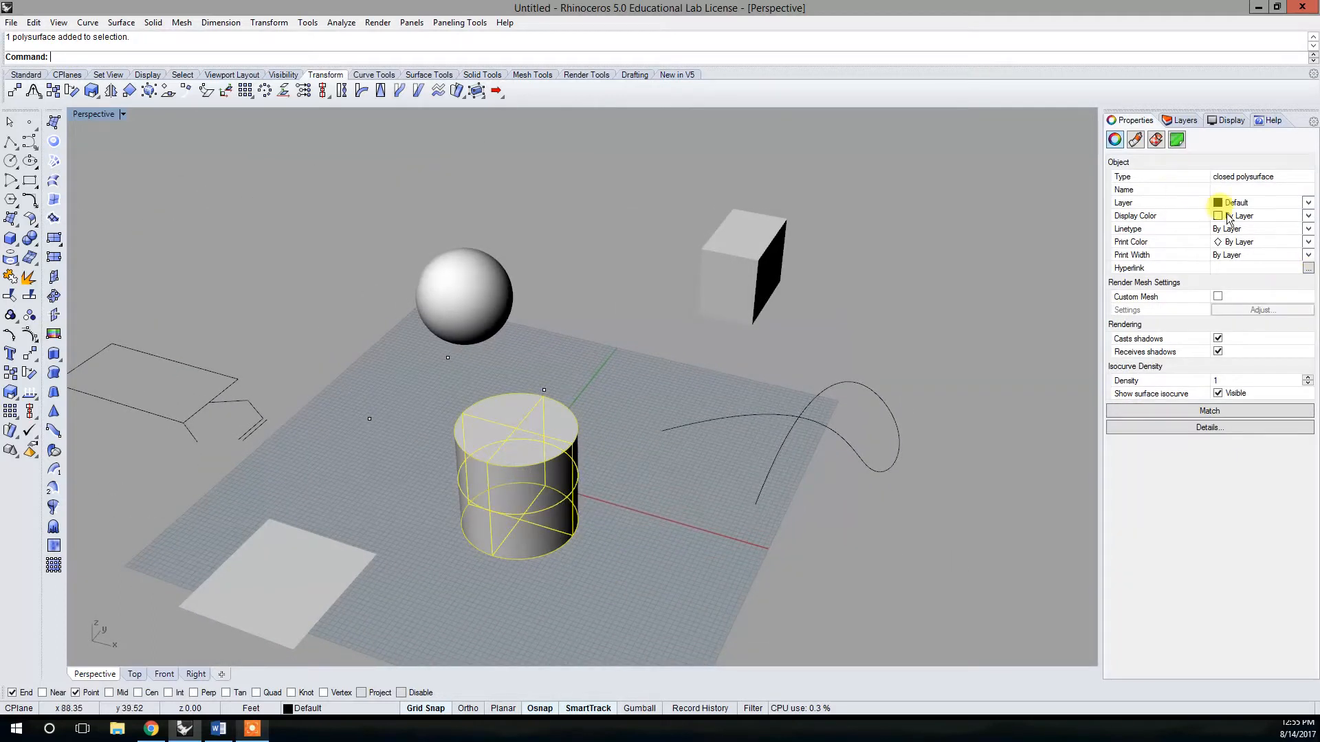
{"action": "right_click_drag", "start_coordinate": [507, 479], "coordinate": [442, 323]}
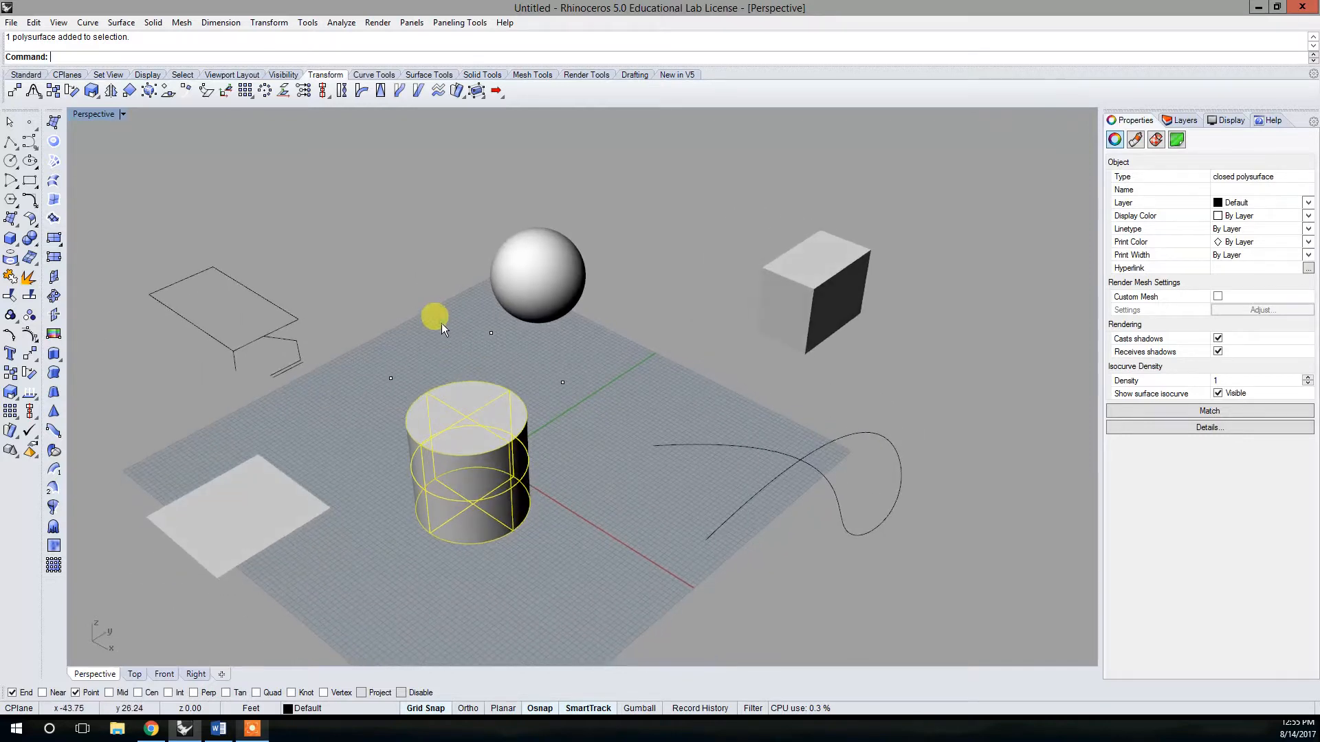
{"action": "left_click", "coordinate": [543, 500]}
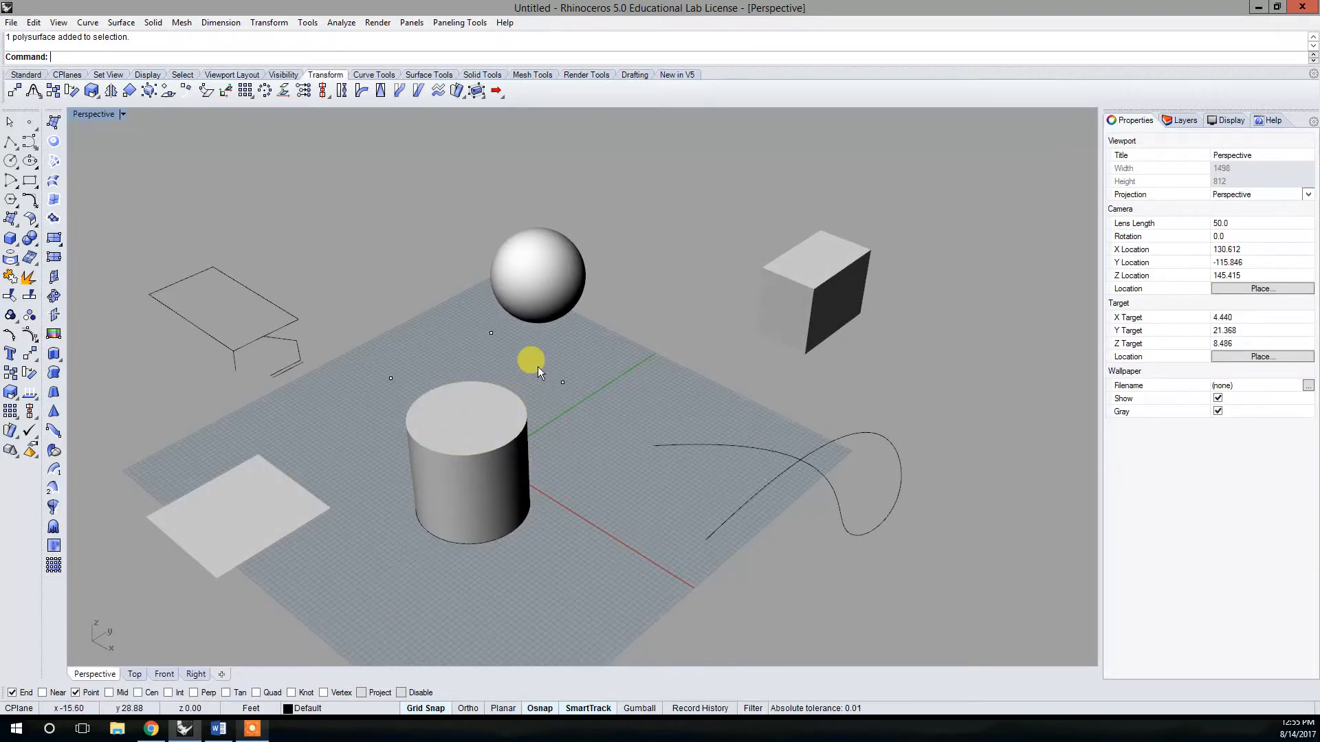
{"action": "scroll", "coordinate": [537, 368], "scroll_direction": "down", "scroll_amount": 3}
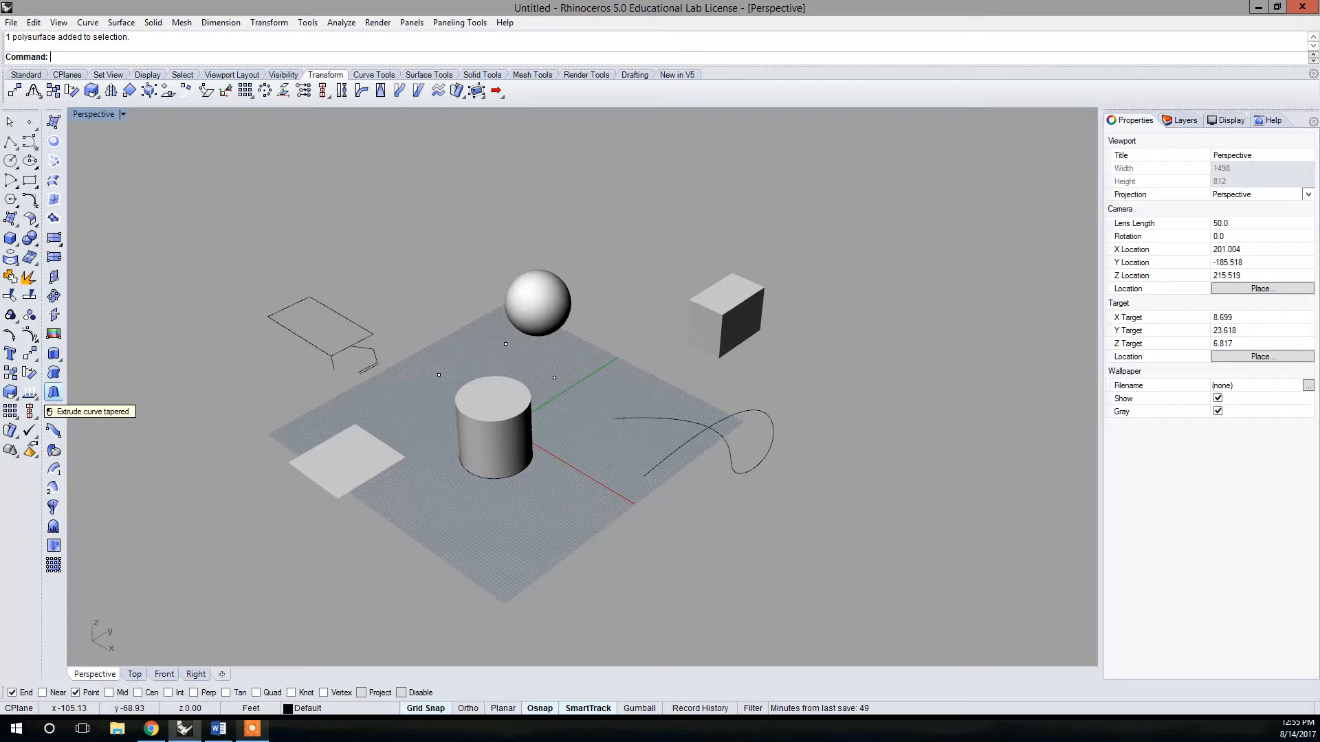
- Extrude the rectangular plane straight up using ExtrudeSrf
{"action": "key", "text": "alt+Tab"}
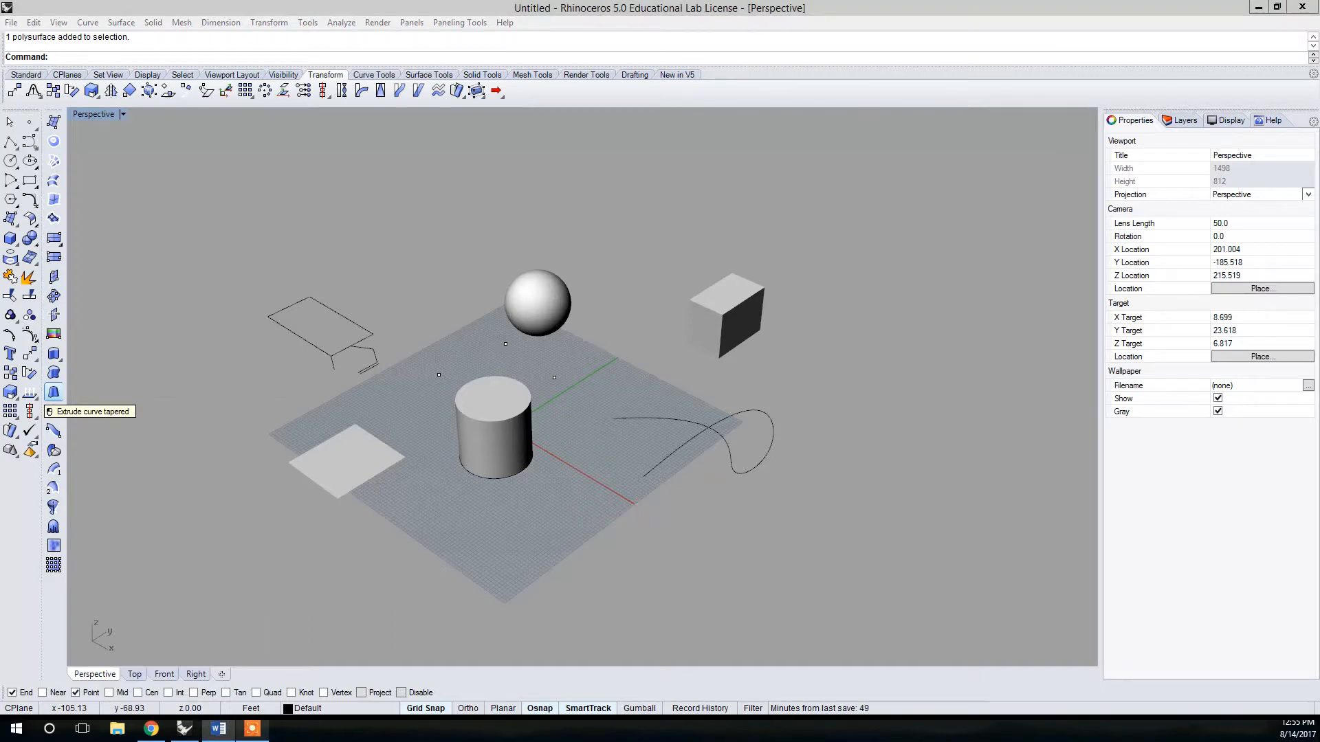
{"action": "left_click", "coordinate": [447, 413]}
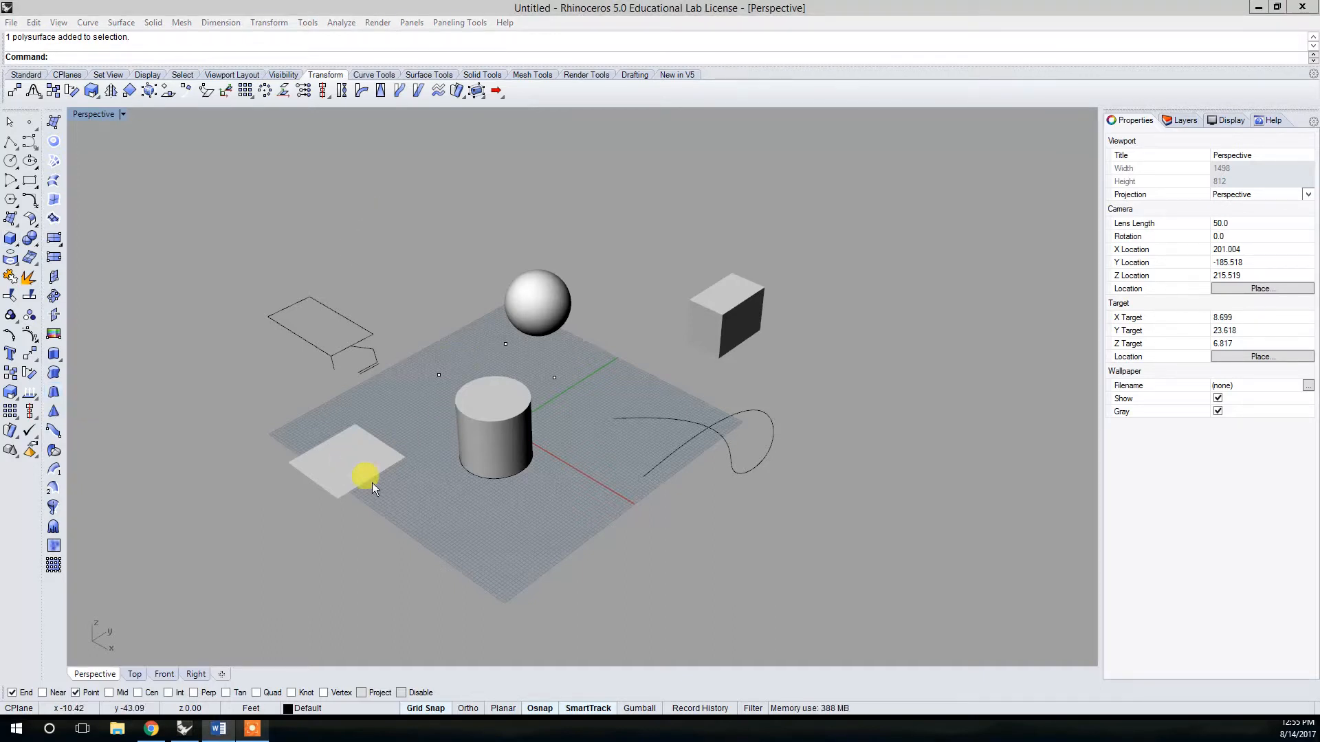
{"action": "left_click", "coordinate": [437, 2]}
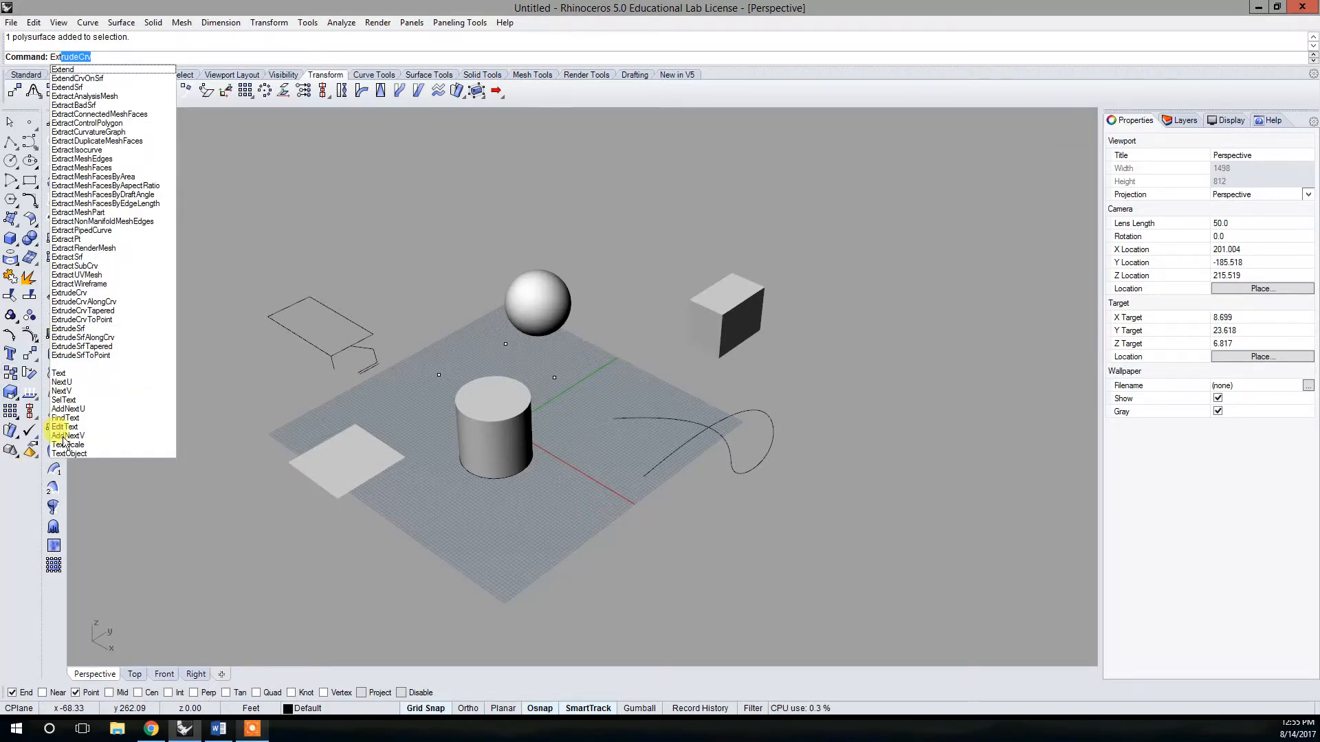
{"action": "left_click", "coordinate": [77, 330]}
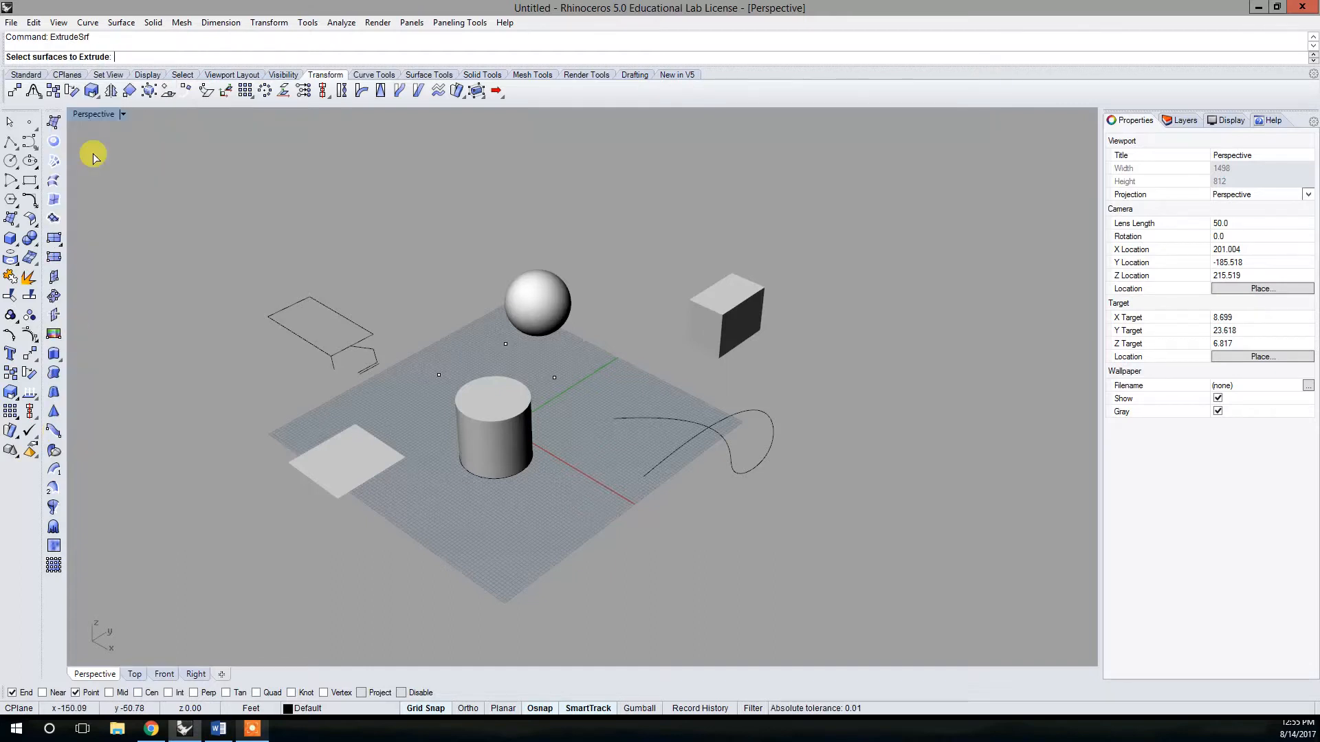
{"action": "left_click", "coordinate": [325, 470]}
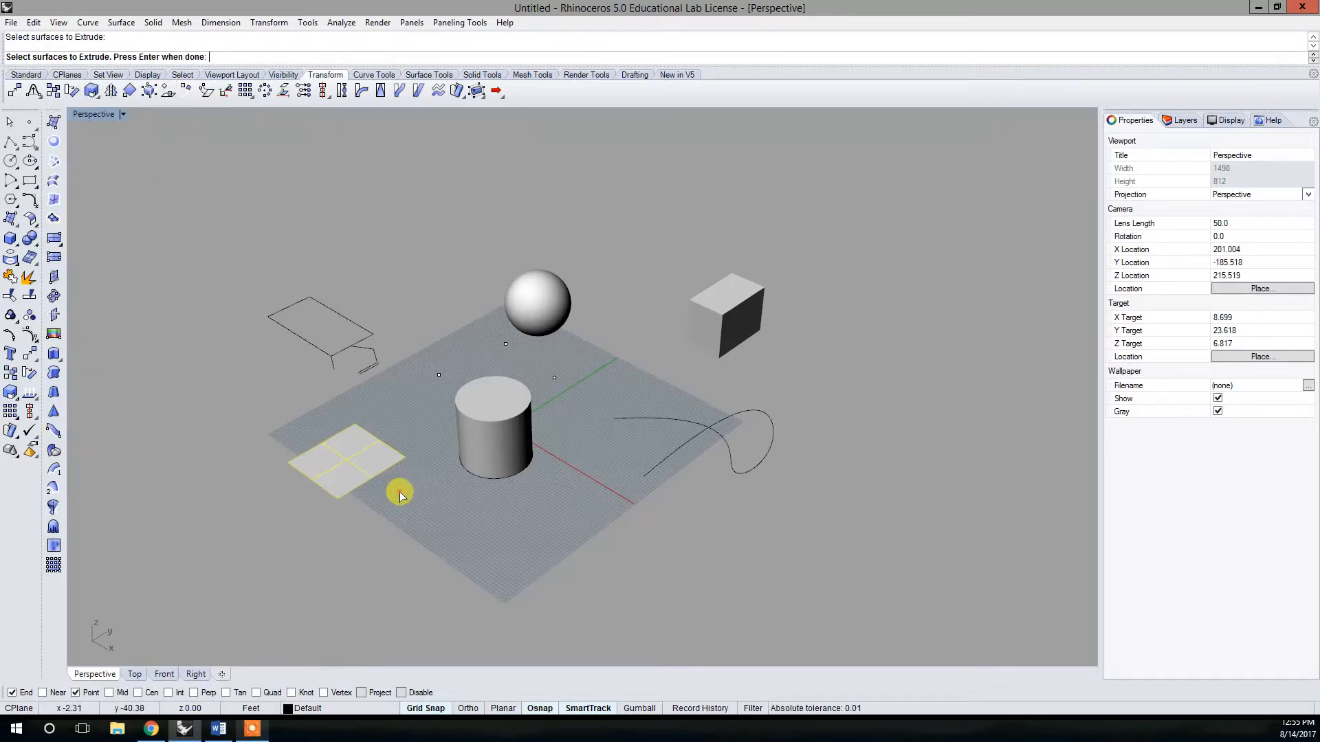
{"action": "key", "text": "Return"}
{"action": "left_click", "coordinate": [392, 480]}
{"action": "mouse_move", "coordinate": [392, 481]}
{"action": "right_mouse_down"}
{"action": "mouse_move", "coordinate": [398, 539]}
{"action": "mouse_move", "coordinate": [396, 500]}
{"action": "right_mouse_up"}
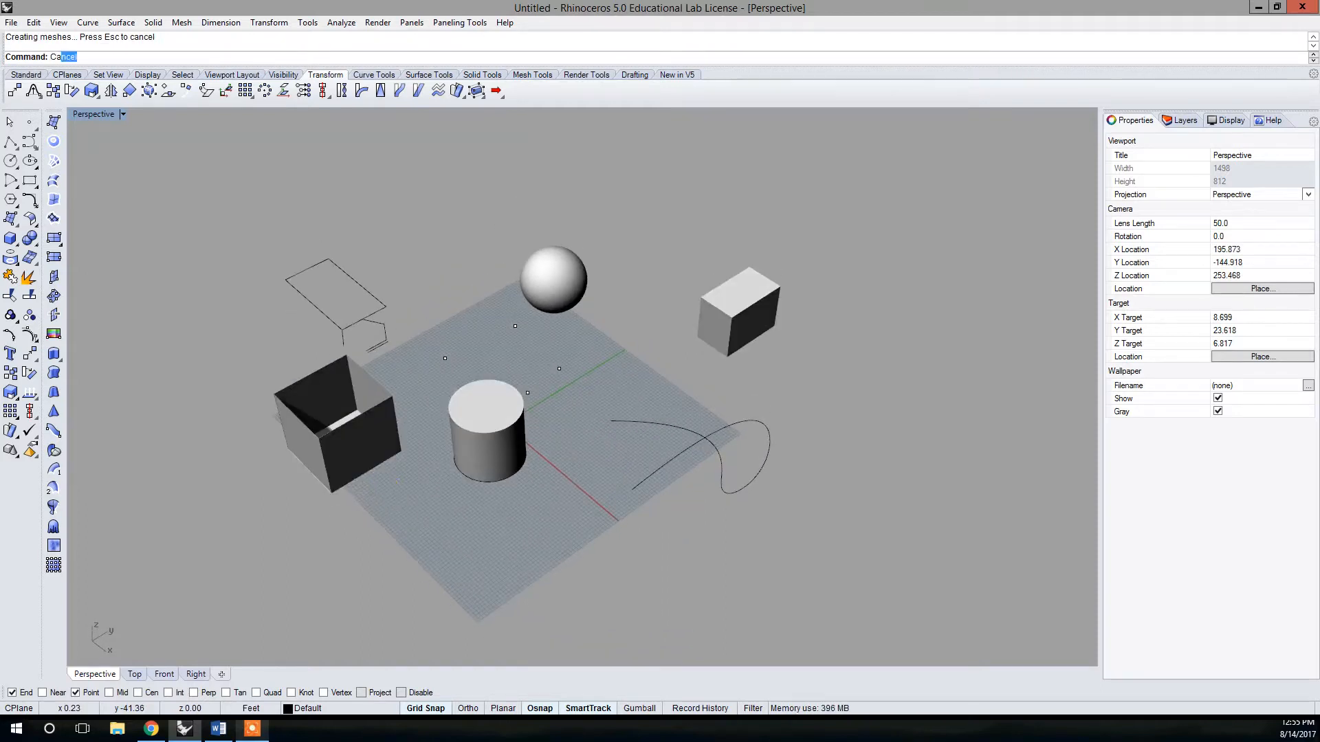
- Cap the open top of the extruded rectangular plane
{"action": "left_click", "coordinate": [362, 447]}
{"action": "key", "text": "Return"}
{"action": "right_click_drag", "start_coordinate": [449, 497], "coordinate": [491, 440]}
{"action": "left_click", "coordinate": [470, 474]}
{"action": "left_click", "coordinate": [439, 573]}
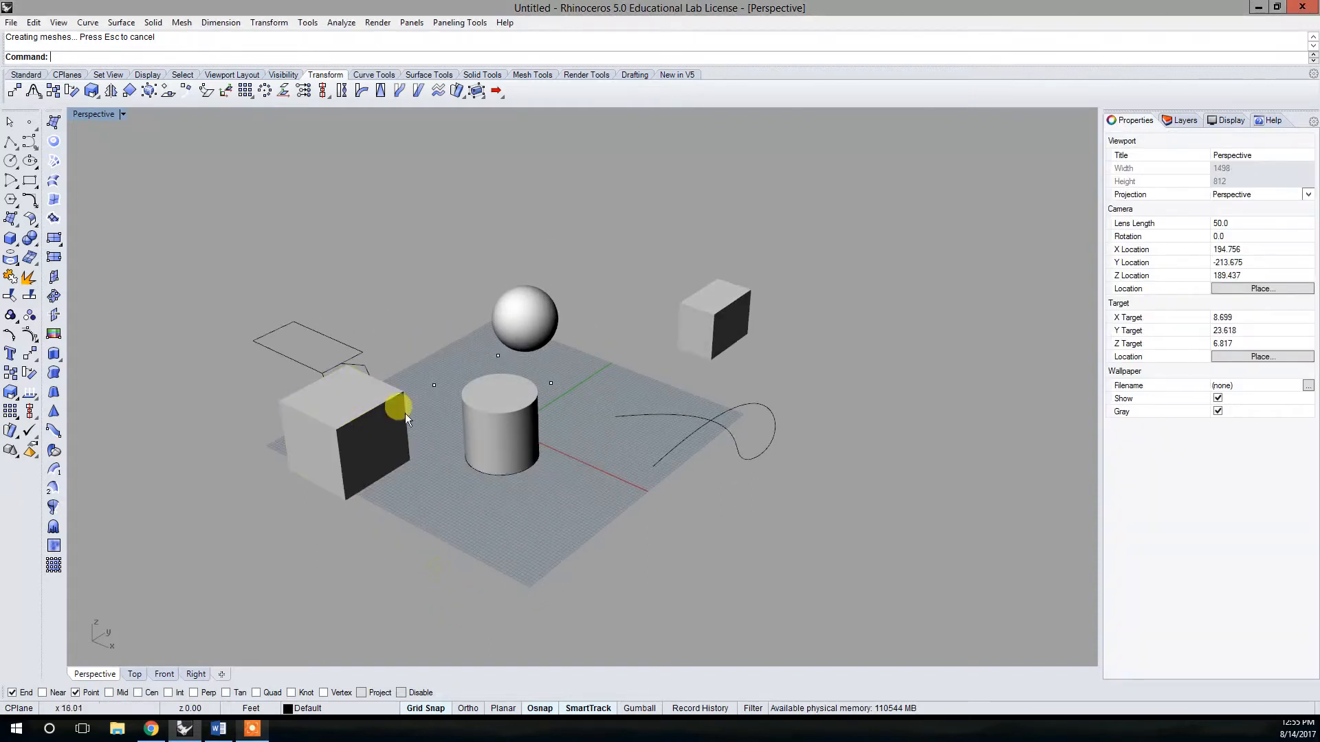
- Compare the object types of the original solid box and the capped rectangular extrusion
{"action": "left_click", "coordinate": [720, 330]}
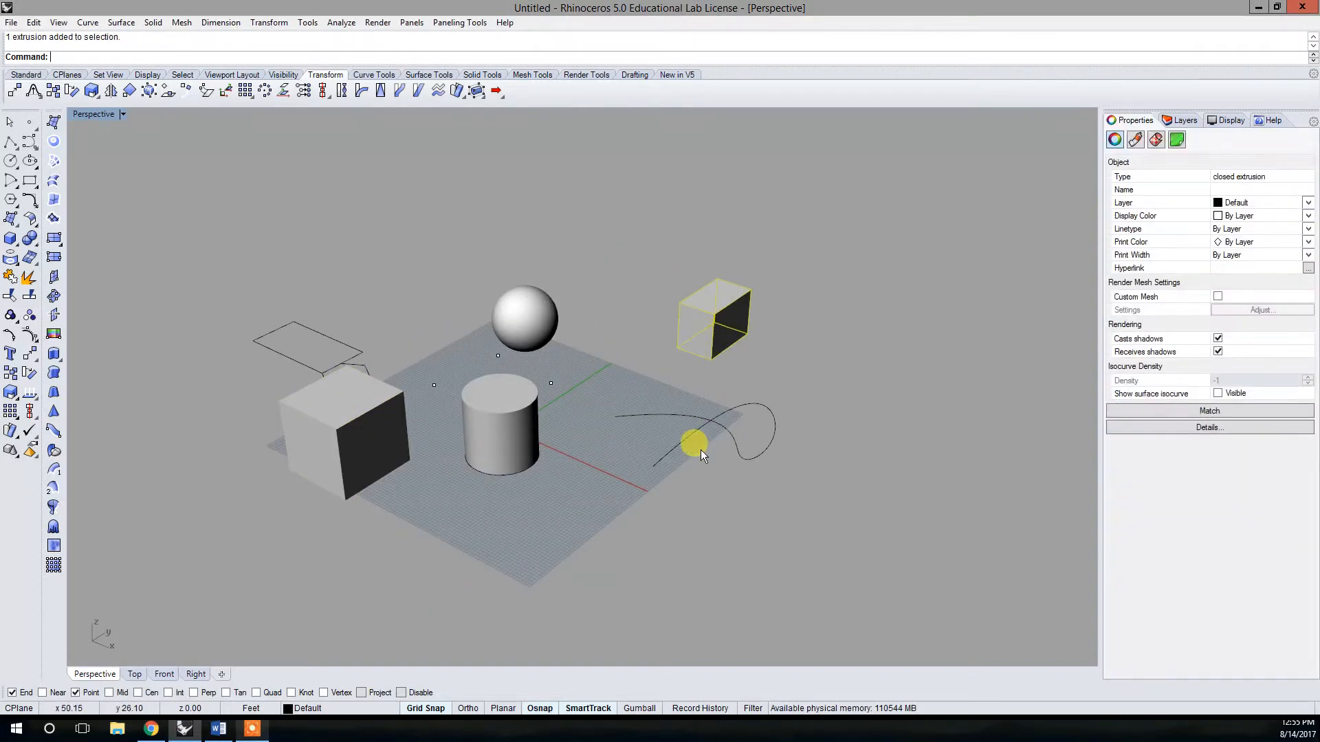
{"action": "left_click", "coordinate": [396, 434]}
{"action": "left_click", "coordinate": [509, 526]}
{"action": "right_click_drag", "start_coordinate": [472, 510], "coordinate": [549, 484]}
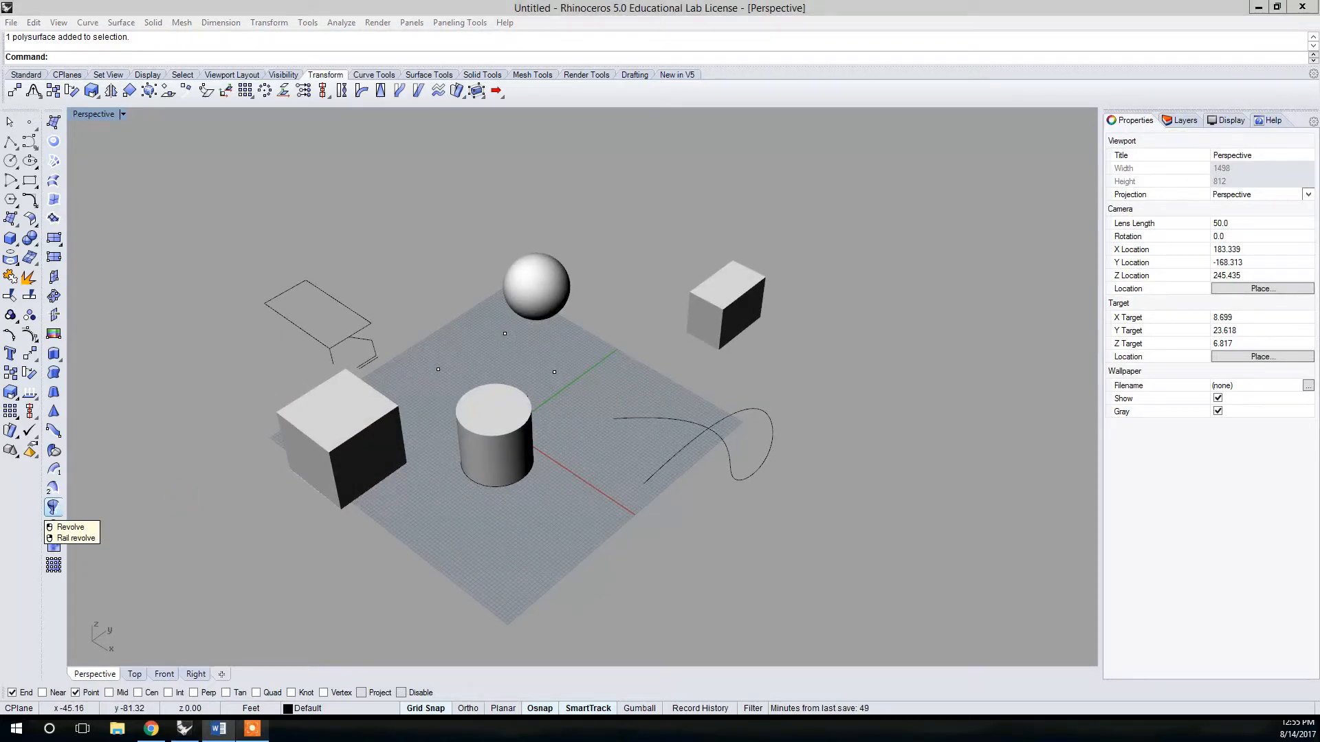
{"action": "right_click_drag", "start_coordinate": [775, 460], "coordinate": [699, 457]}
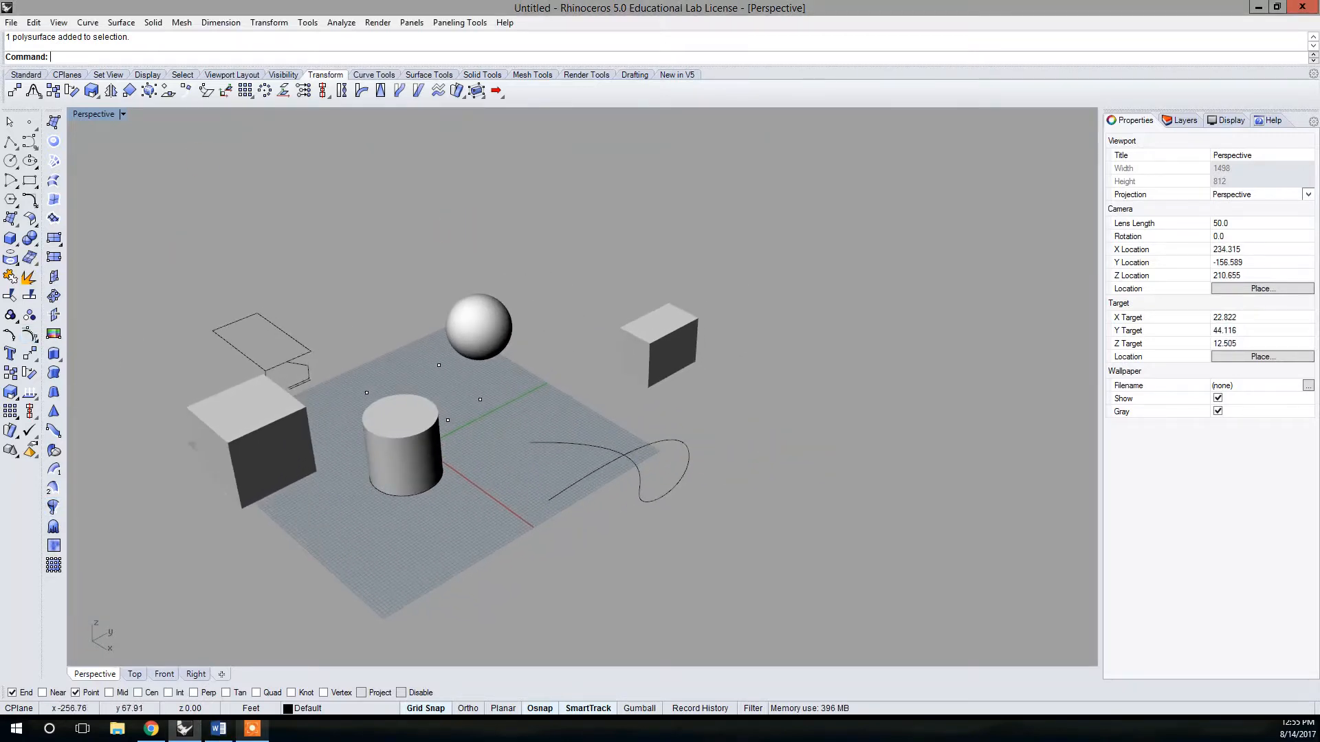
{"action": "key", "text": "alt+Tab"}
{"action": "left_click", "coordinate": [595, 444]}
{"action": "key", "text": "Escape"}
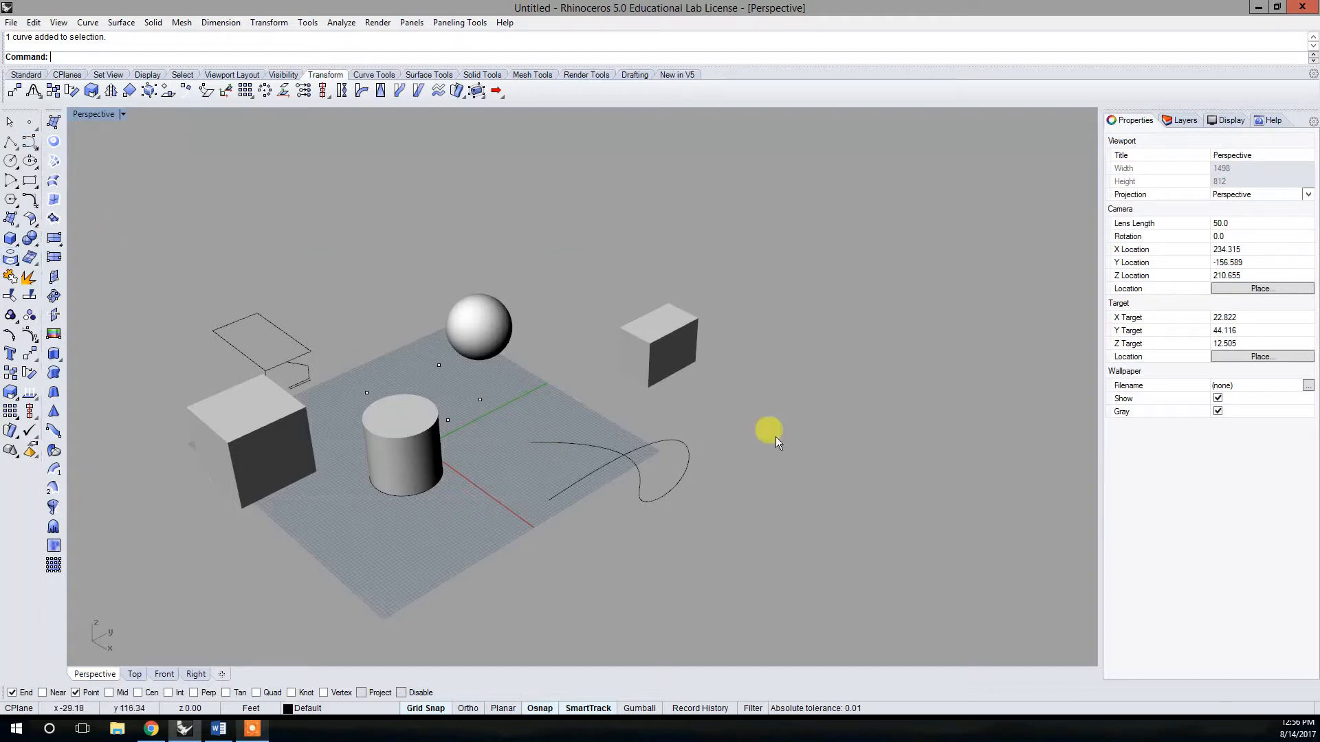
- Draw a degree 3 control point curve with four points, crossing the existing freeform curve at the grid's positive X edge
{"action": "left_click", "coordinate": [11, 141]}
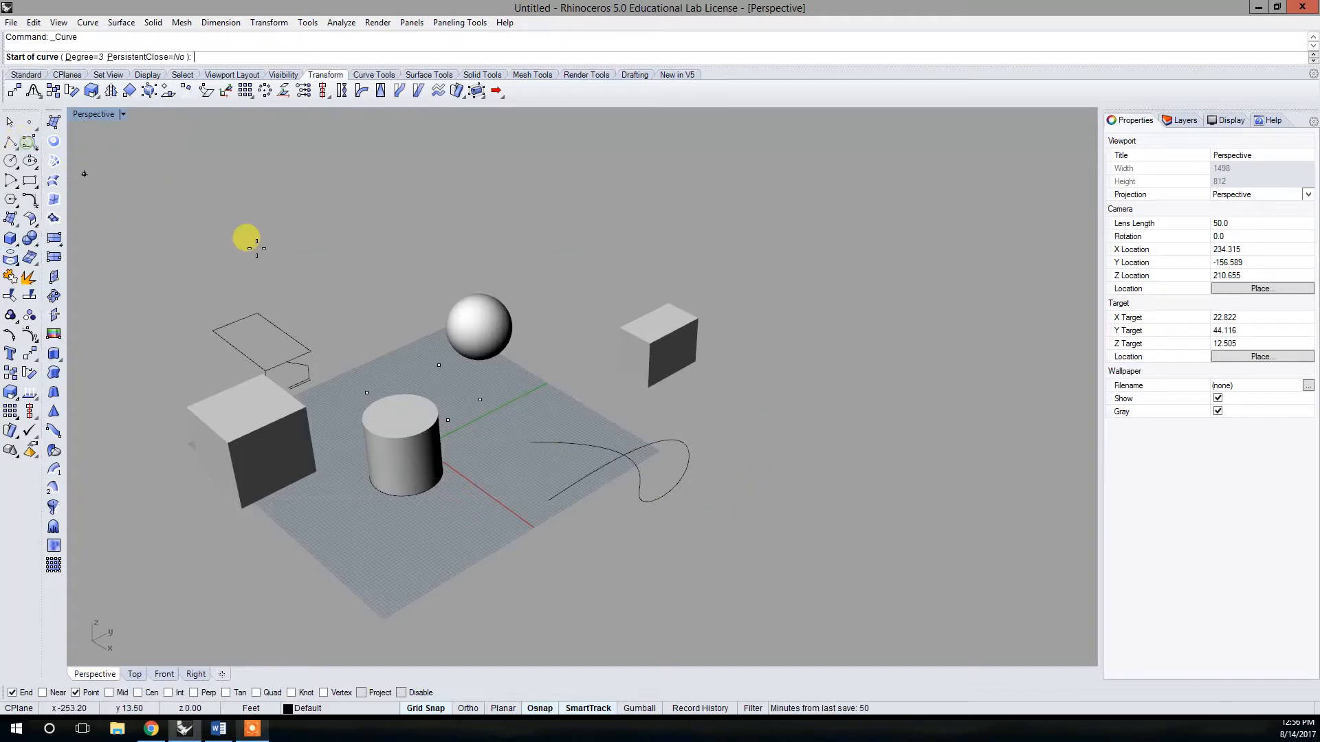
{"action": "left_click", "coordinate": [554, 390]}
{"action": "left_click", "coordinate": [592, 510]}
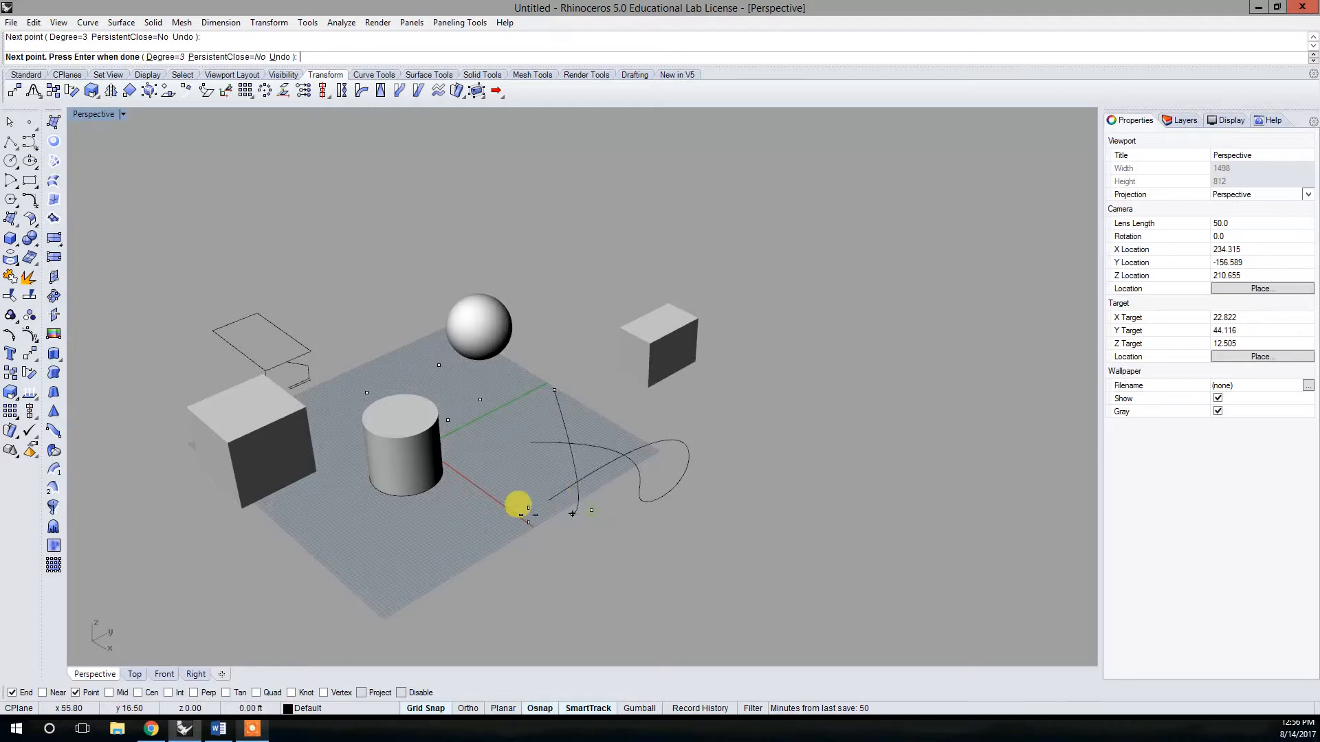
{"action": "left_click", "coordinate": [510, 436]}
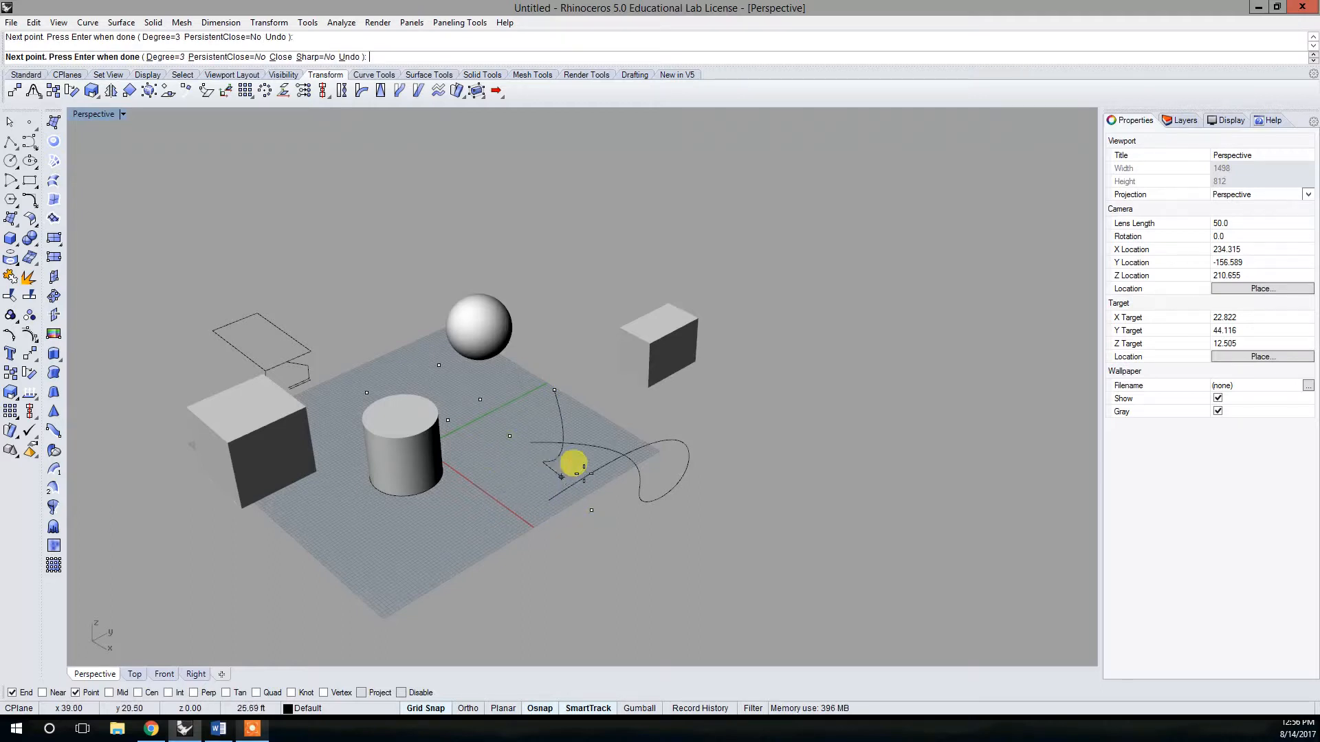
{"action": "left_click", "coordinate": [548, 552]}
{"action": "key", "text": "Return"}
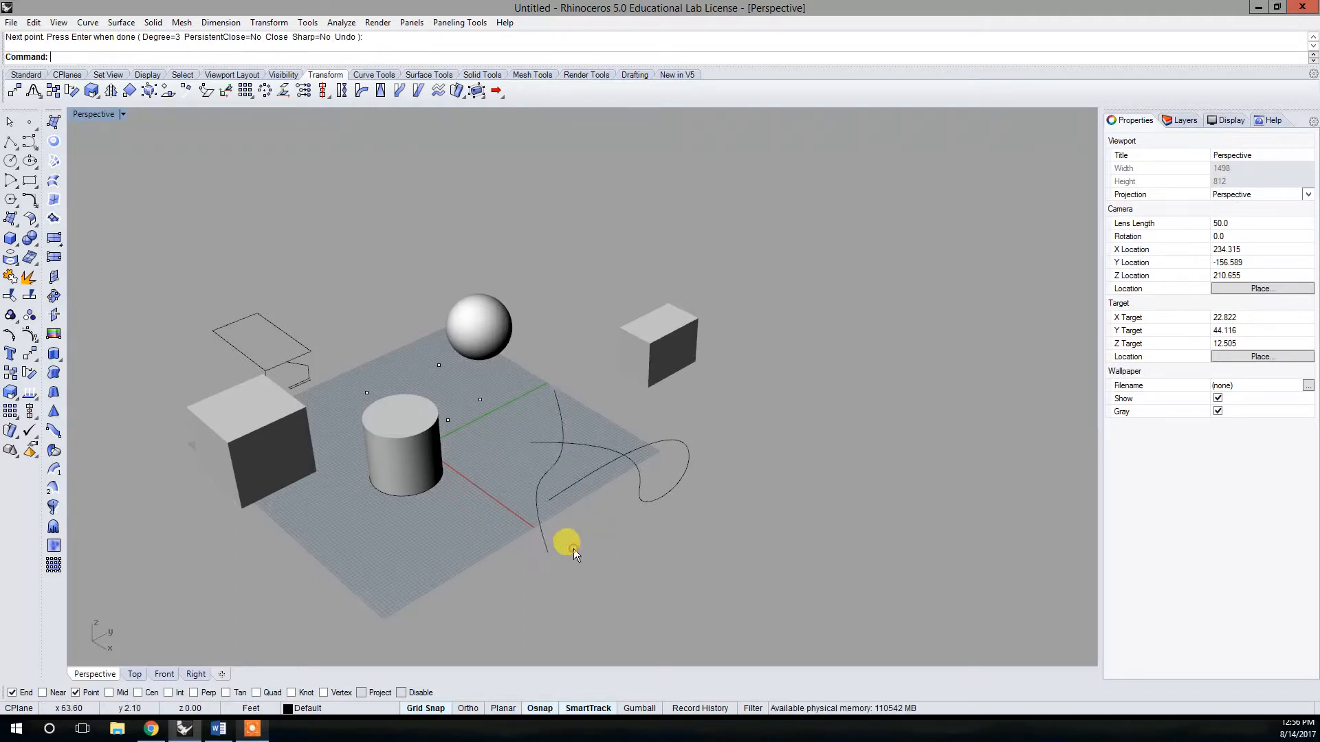
- Turn on the Gumball and move the new S-shaped curve vertically upward, well above the grid
{"action": "right_click_drag", "start_coordinate": [633, 548], "coordinate": [631, 522]}
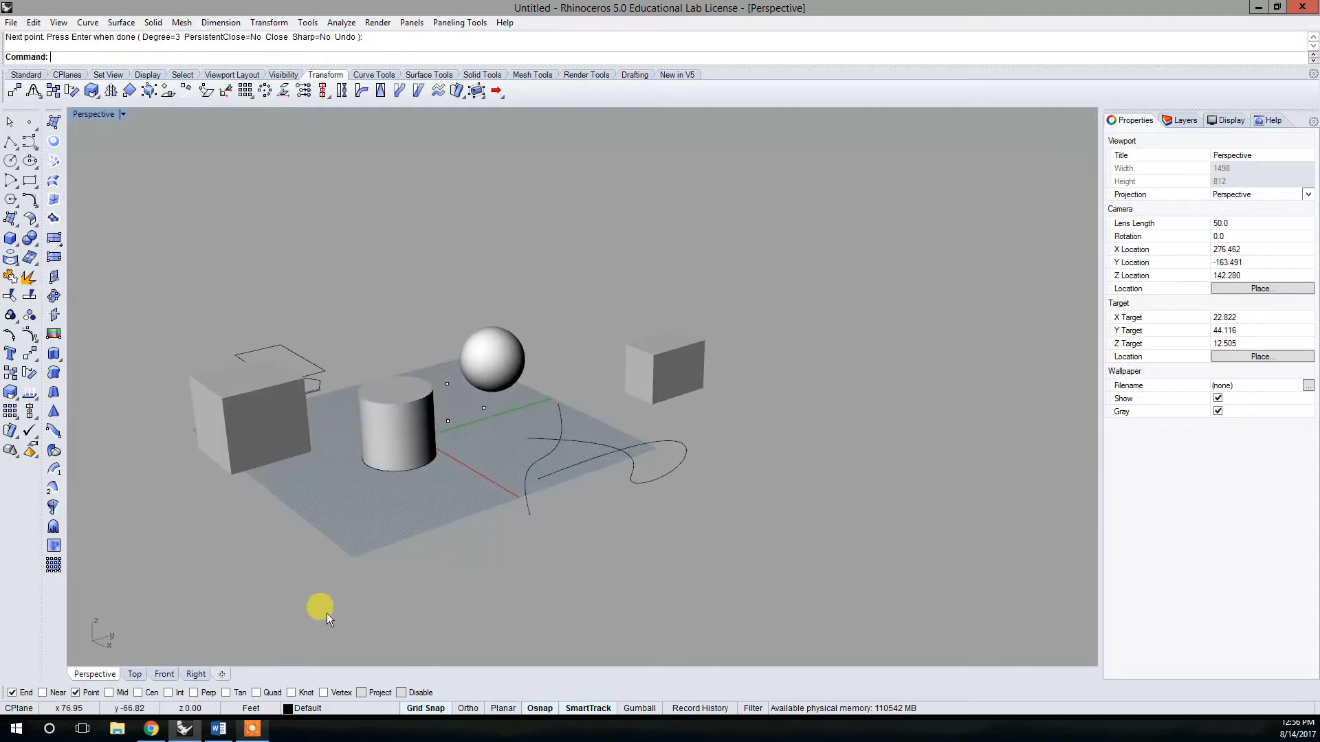
{"action": "left_click_drag", "start_coordinate": [540, 459], "coordinate": [601, 522]}
{"action": "left_click", "coordinate": [634, 708]}
{"action": "left_click_drag", "start_coordinate": [569, 428], "coordinate": [582, 262]}
{"action": "left_click", "coordinate": [627, 452]}
{"action": "right_click_drag", "start_coordinate": [666, 436], "coordinate": [651, 367]}
- Loft between the raised S-shaped curve and the freeform curve on the ground, using Normal style without simplifying the cross-sections
{"action": "type", "text": "Lfot"}
{"action": "key", "text": "BackSpace"}
{"action": "key", "text": "BackSpace"}
{"action": "key", "text": "BackSpace"}
{"action": "type", "text": "oft"}
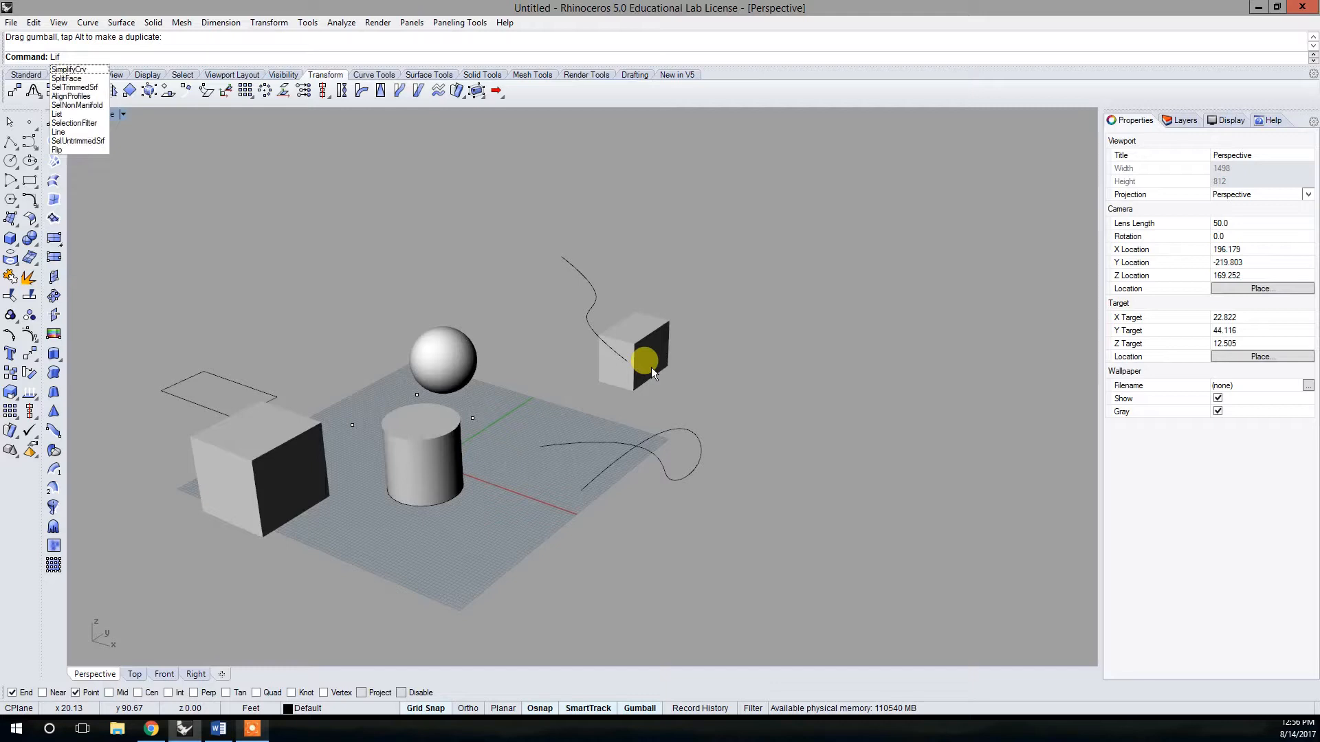
{"action": "key", "text": "Return"}
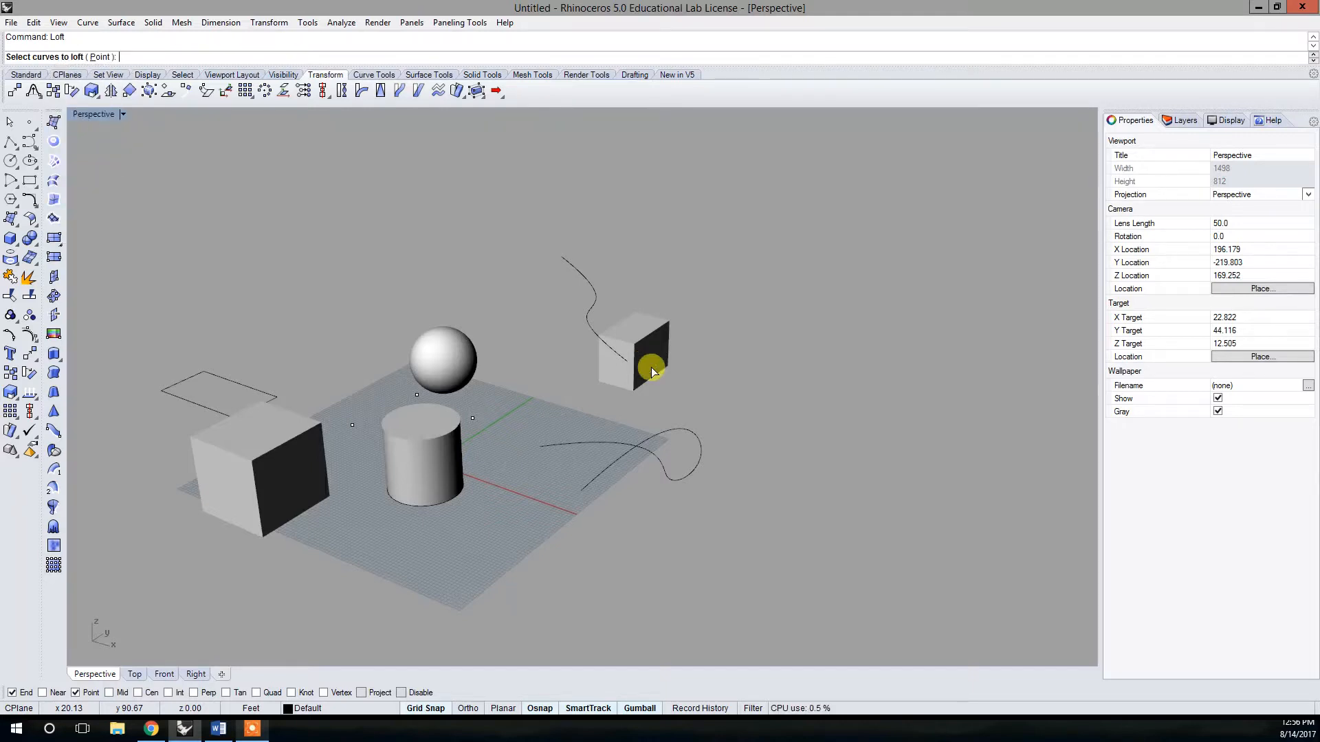
{"action": "left_click", "coordinate": [592, 283]}
{"action": "left_click", "coordinate": [687, 434]}
{"action": "right_click_drag", "start_coordinate": [715, 406], "coordinate": [722, 385]}
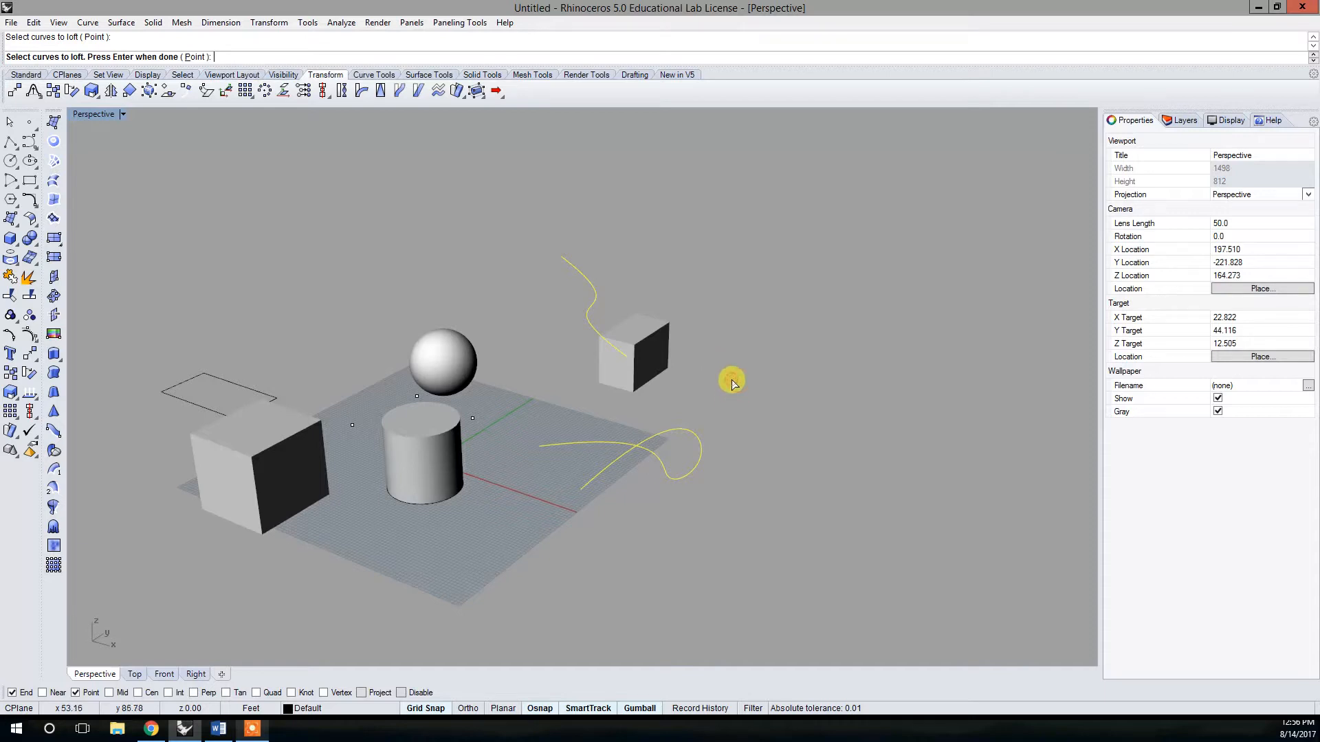
{"action": "right_click", "coordinate": [732, 384]}
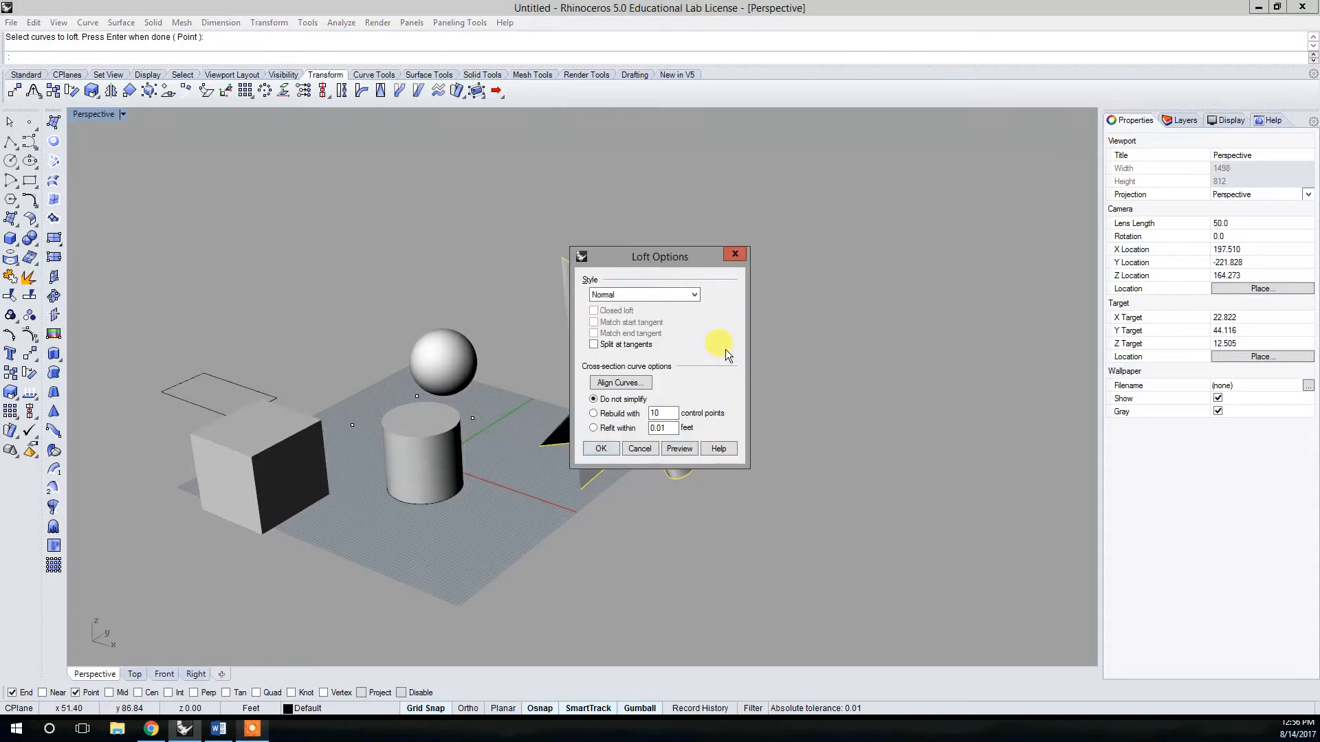
{"action": "left_click", "coordinate": [600, 448]}
- Examine the twisted loft surface from above, from the sides and close up
{"action": "right_click_drag", "start_coordinate": [763, 348], "coordinate": [716, 439]}
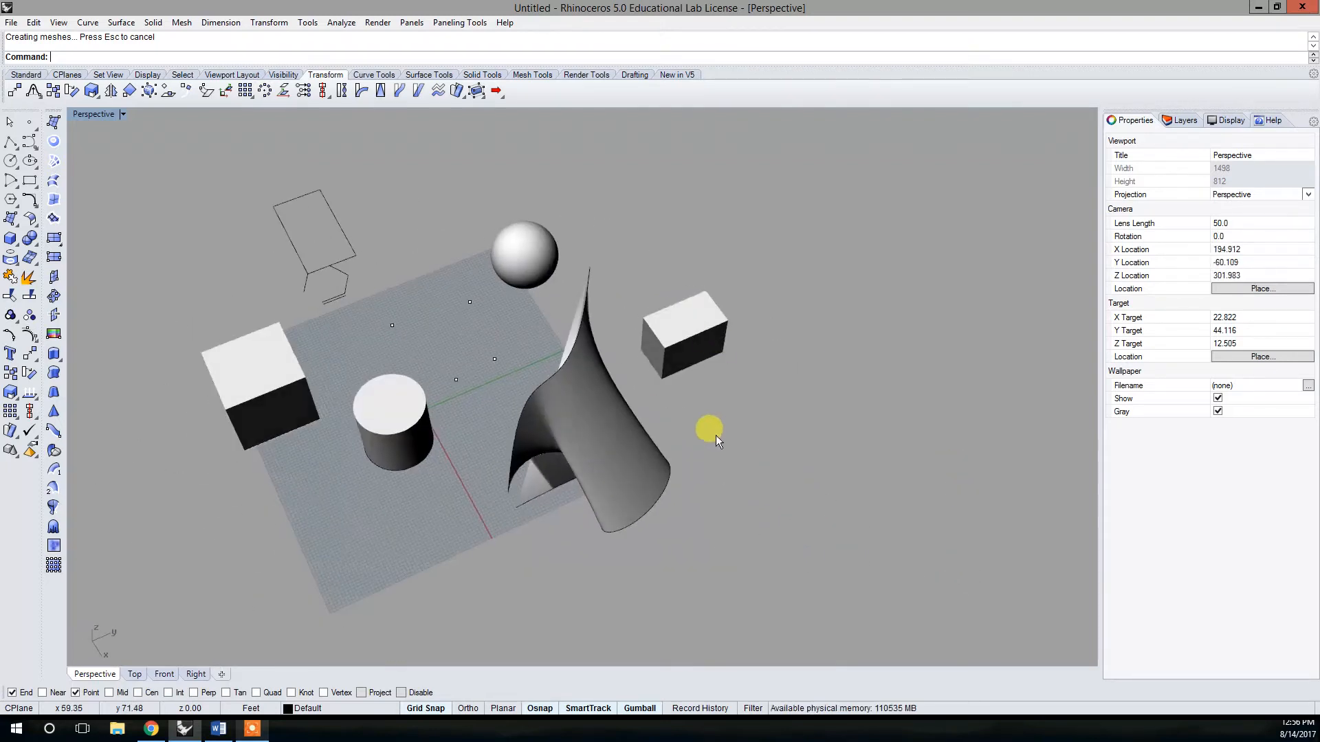
{"action": "right_click_drag", "start_coordinate": [526, 444], "coordinate": [554, 399]}
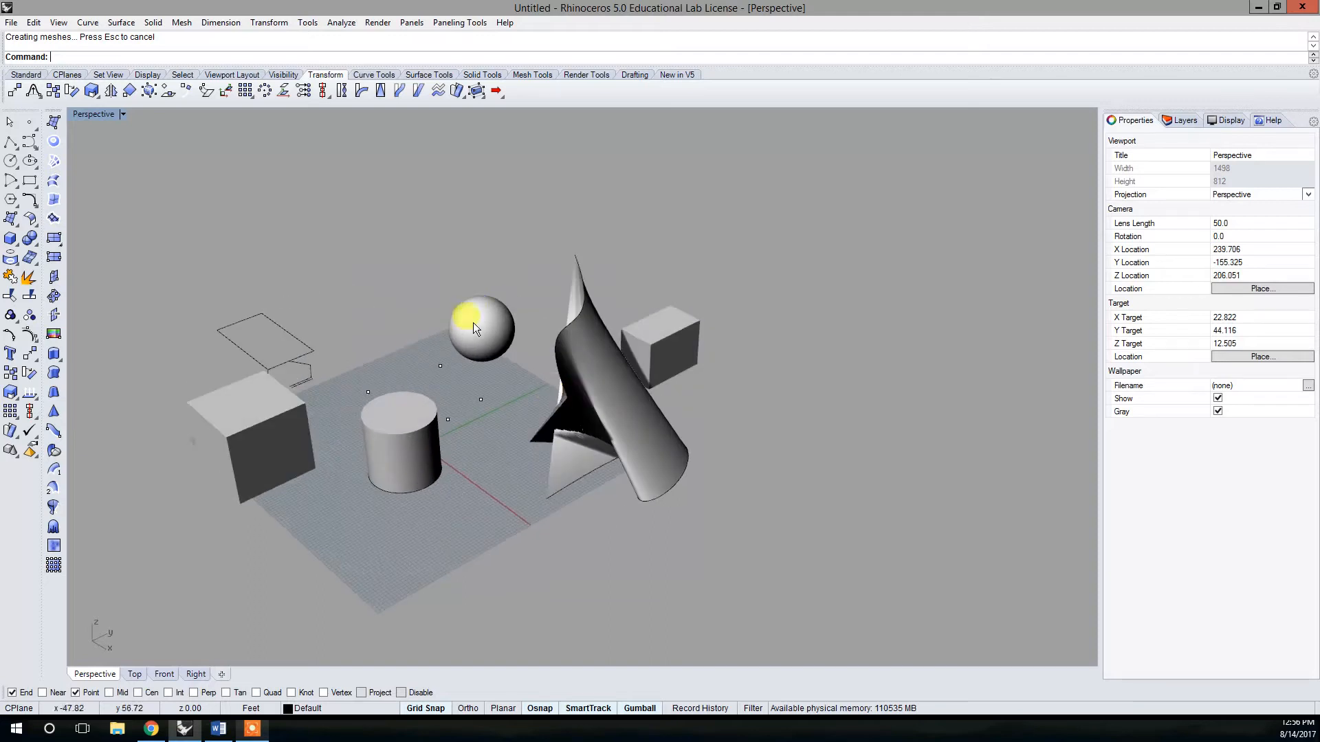
{"action": "right_click_drag", "start_coordinate": [817, 512], "coordinate": [570, 372]}
{"action": "right_click_drag", "start_coordinate": [563, 309], "coordinate": [627, 363]}
{"action": "scroll", "coordinate": [531, 314], "scroll_direction": "up", "scroll_amount": 4}
{"action": "right_click_drag", "start_coordinate": [524, 298], "coordinate": [687, 410]}
{"action": "scroll", "coordinate": [653, 356], "scroll_direction": "down", "scroll_amount": 5}
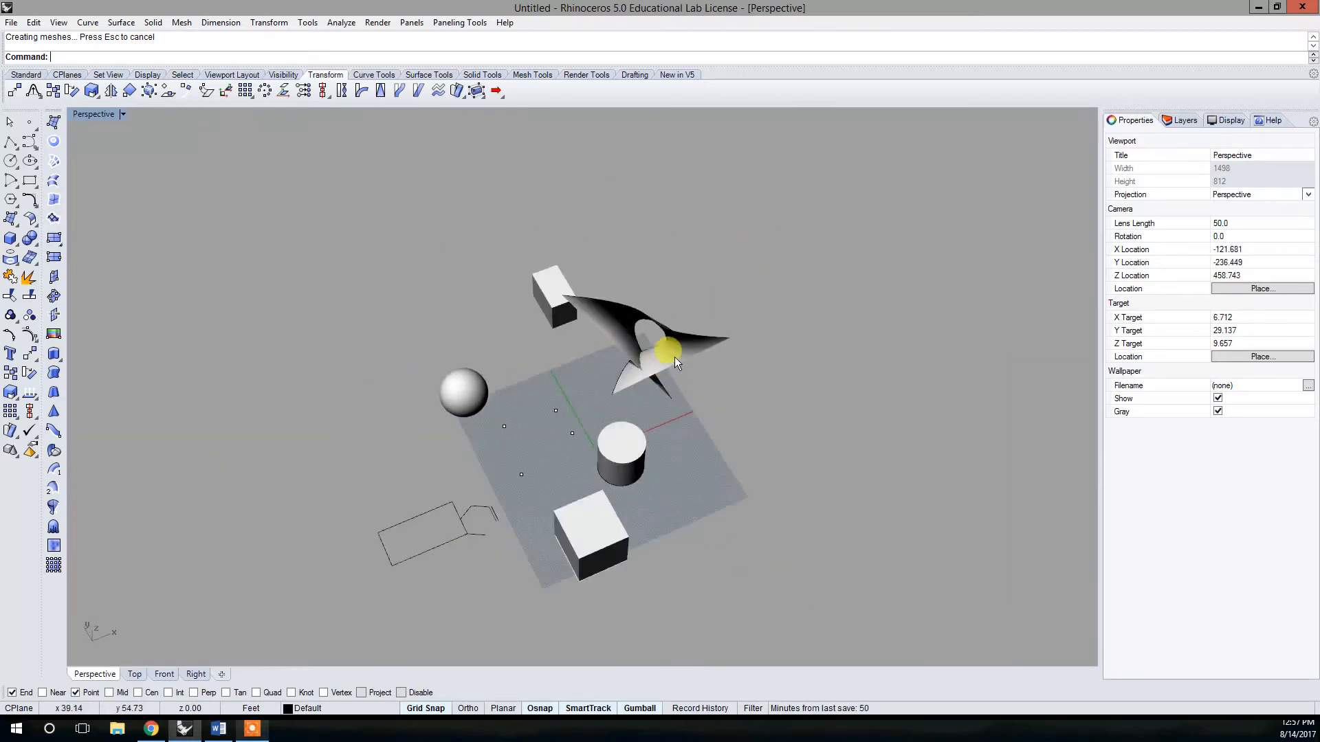
{"action": "scroll", "coordinate": [674, 357], "scroll_direction": "up", "scroll_amount": 4}
{"action": "right_click_drag", "start_coordinate": [439, 365], "coordinate": [268, 374]}
{"action": "right_click_drag", "start_coordinate": [744, 414], "coordinate": [377, 220]}
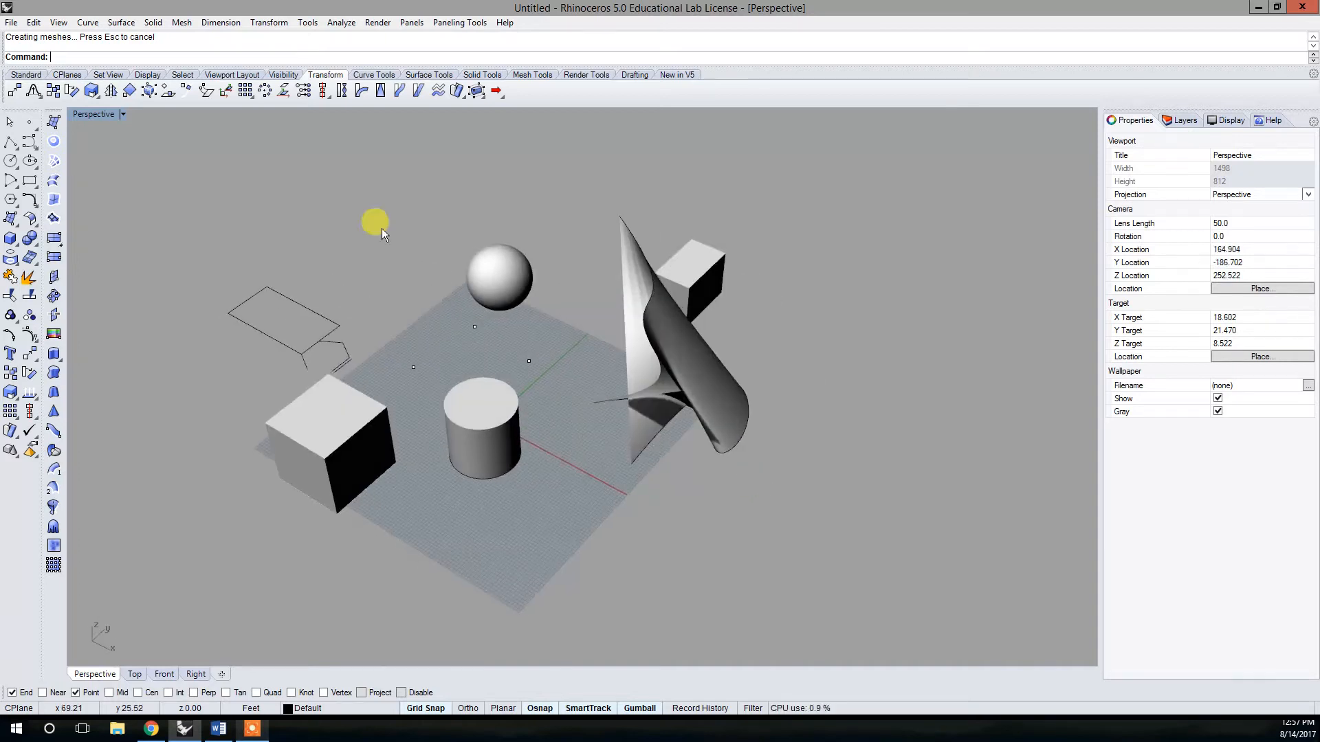
{"action": "right_click_drag", "start_coordinate": [567, 340], "coordinate": [601, 392]}
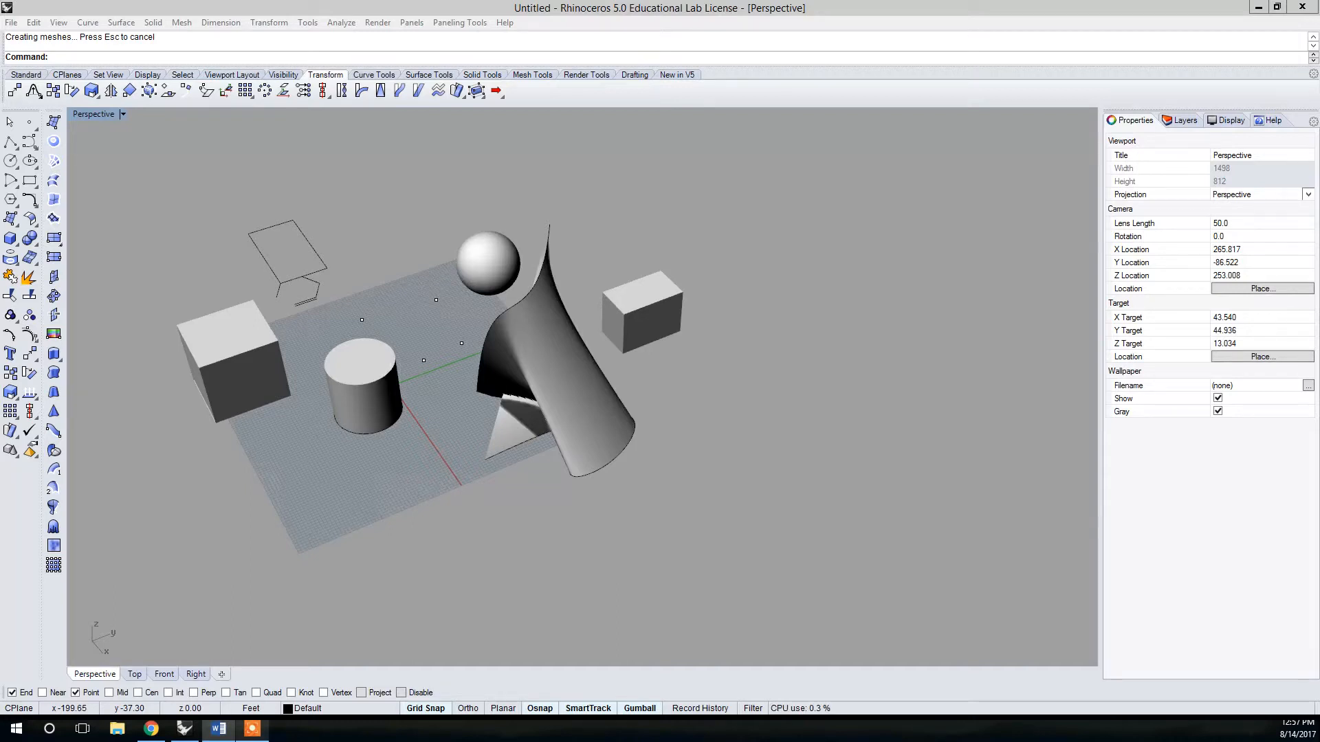
{"action": "right_click_drag", "start_coordinate": [545, 412], "coordinate": [481, 440]}
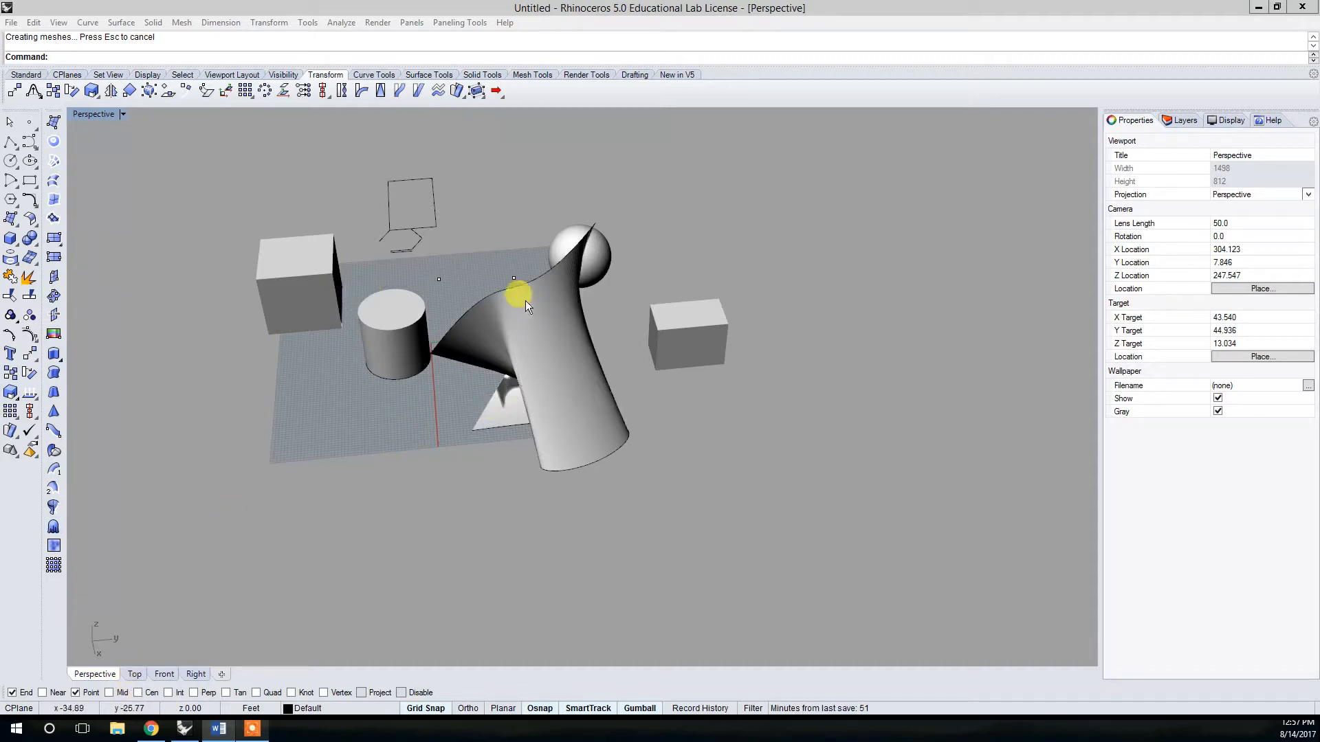
{"action": "right_click_drag", "start_coordinate": [621, 387], "coordinate": [543, 300]}
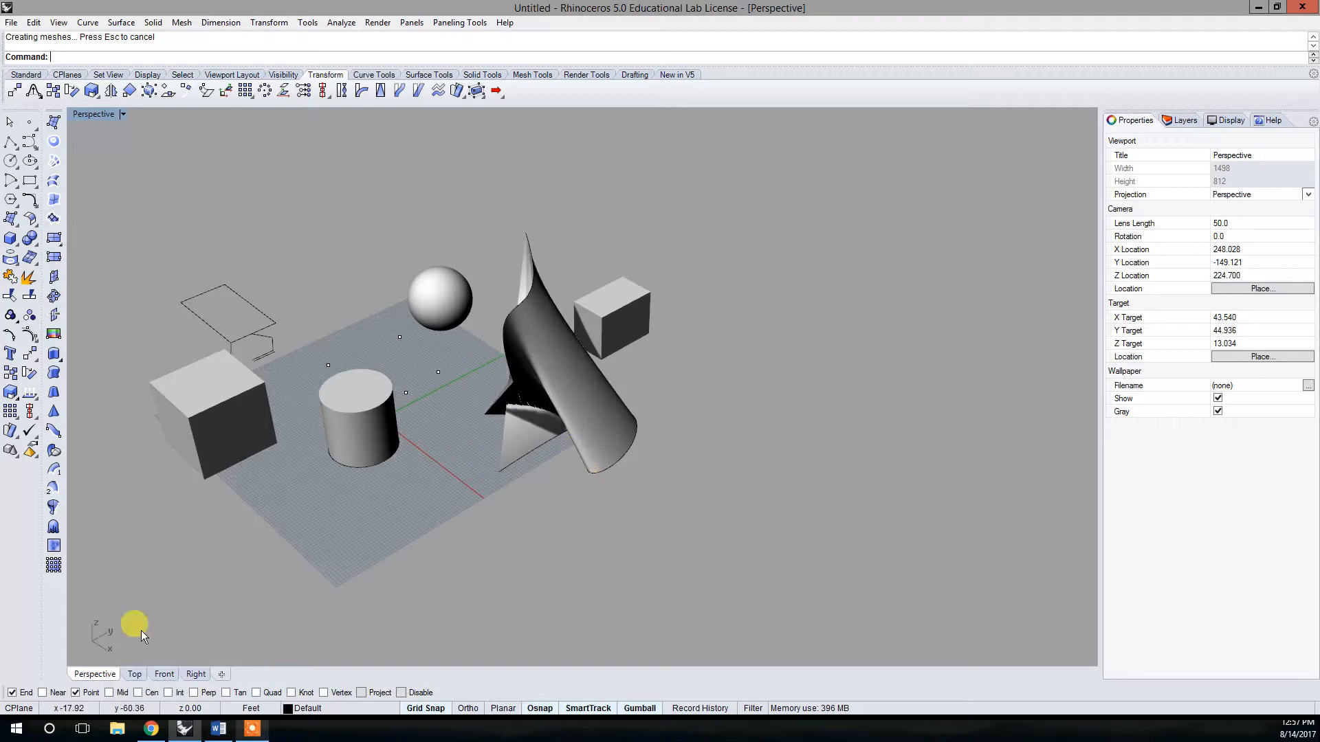
- In the Top view, cut a Section through the loft surface along a diagonal line from inside the grid to beyond the surface's far edge
{"action": "left_click", "coordinate": [134, 674]}
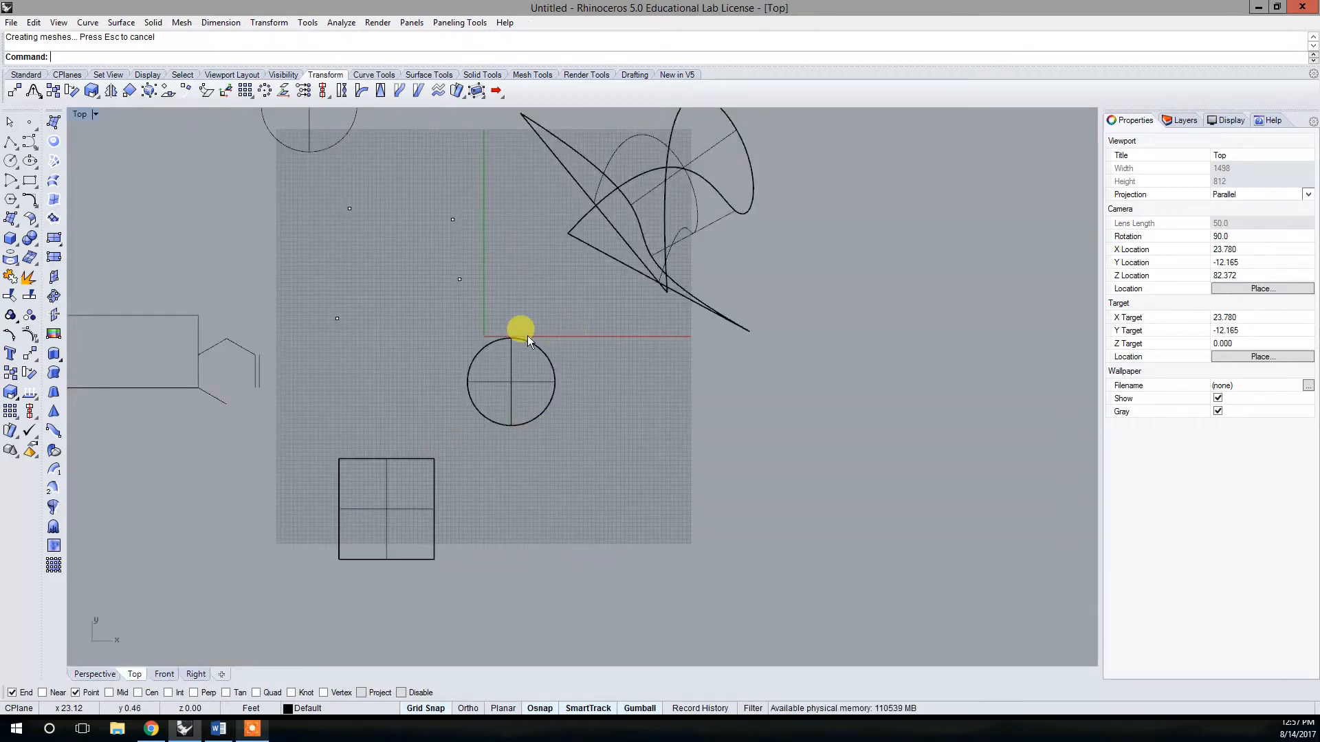
{"action": "type", "text": "n"}
{"action": "key", "text": "Return"}
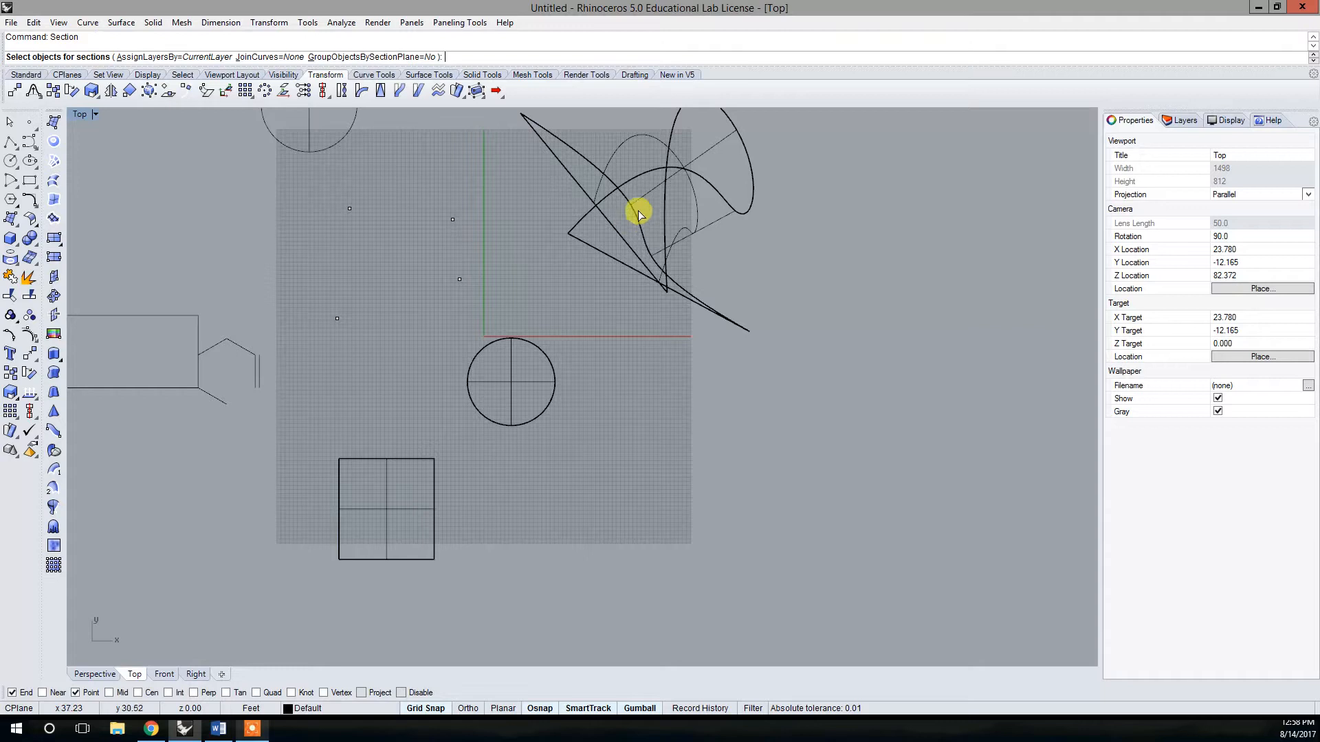
{"action": "left_click", "coordinate": [705, 184]}
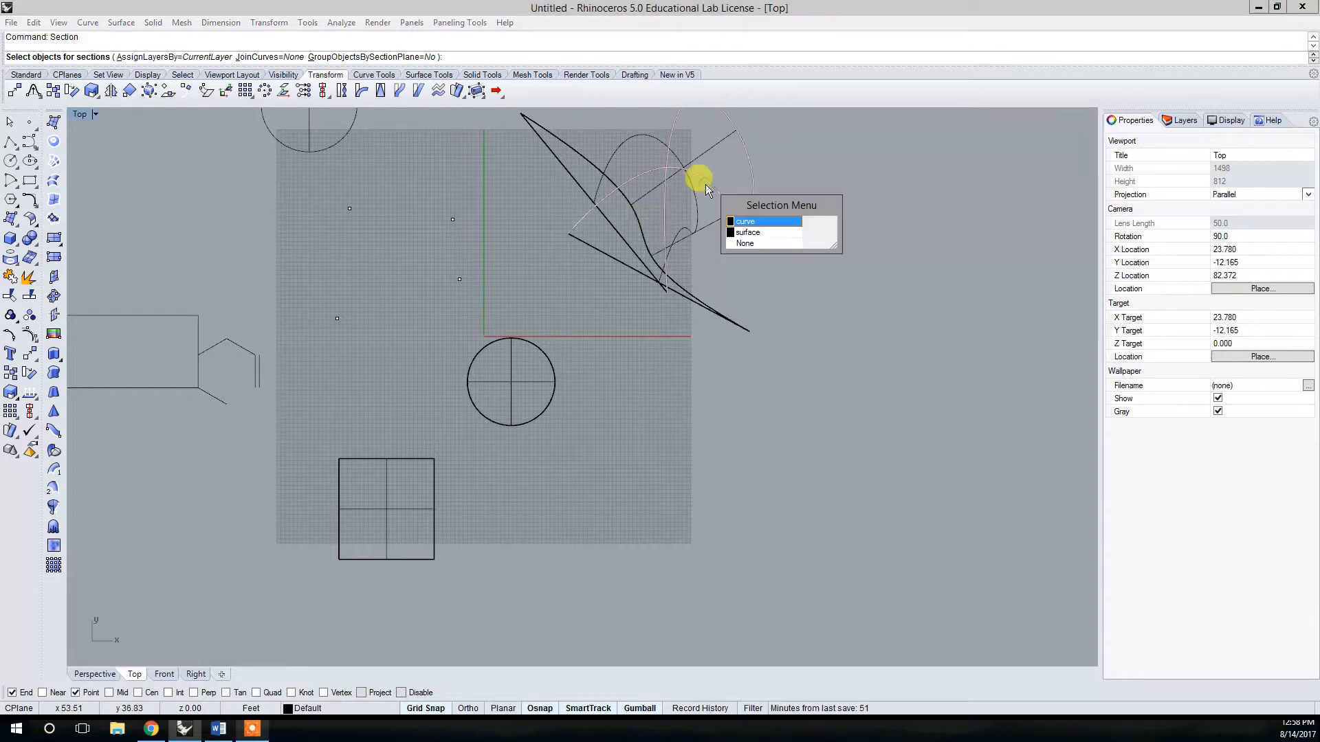
{"action": "left_click", "coordinate": [753, 234]}
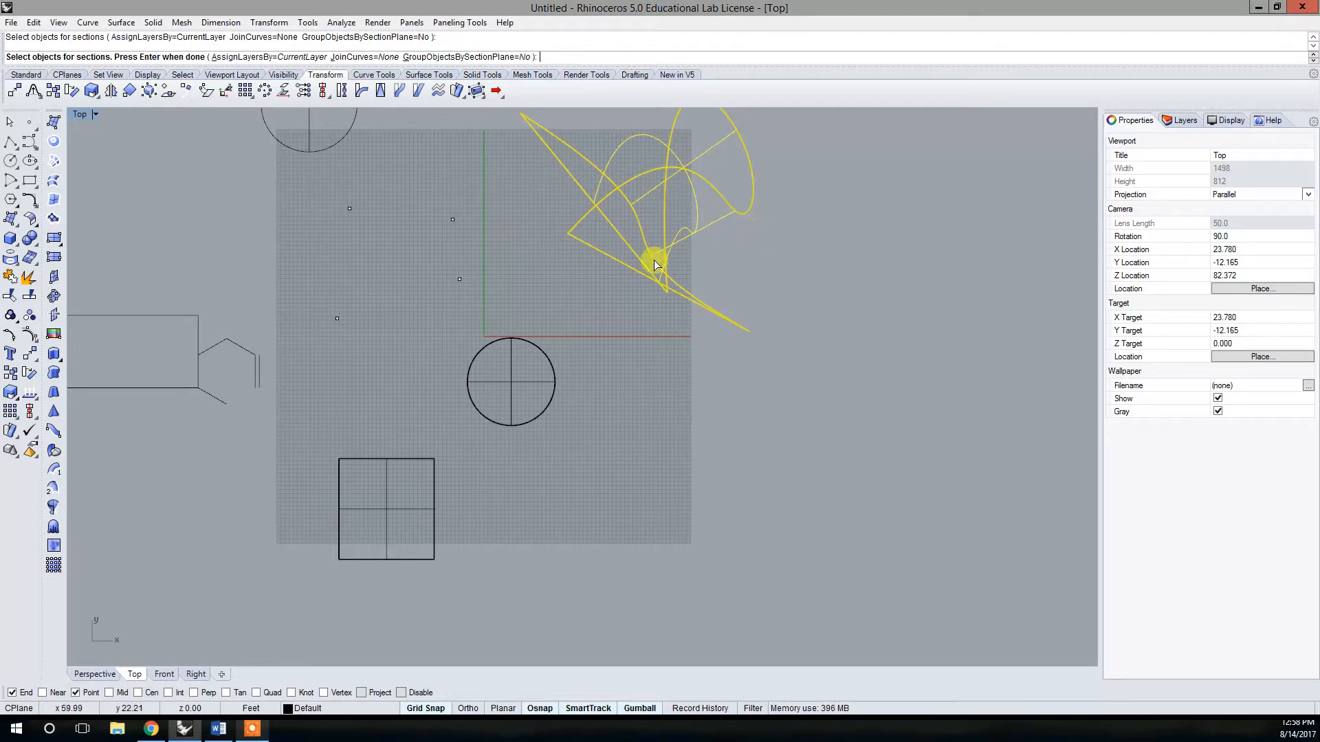
{"action": "right_click", "coordinate": [384, 217]}
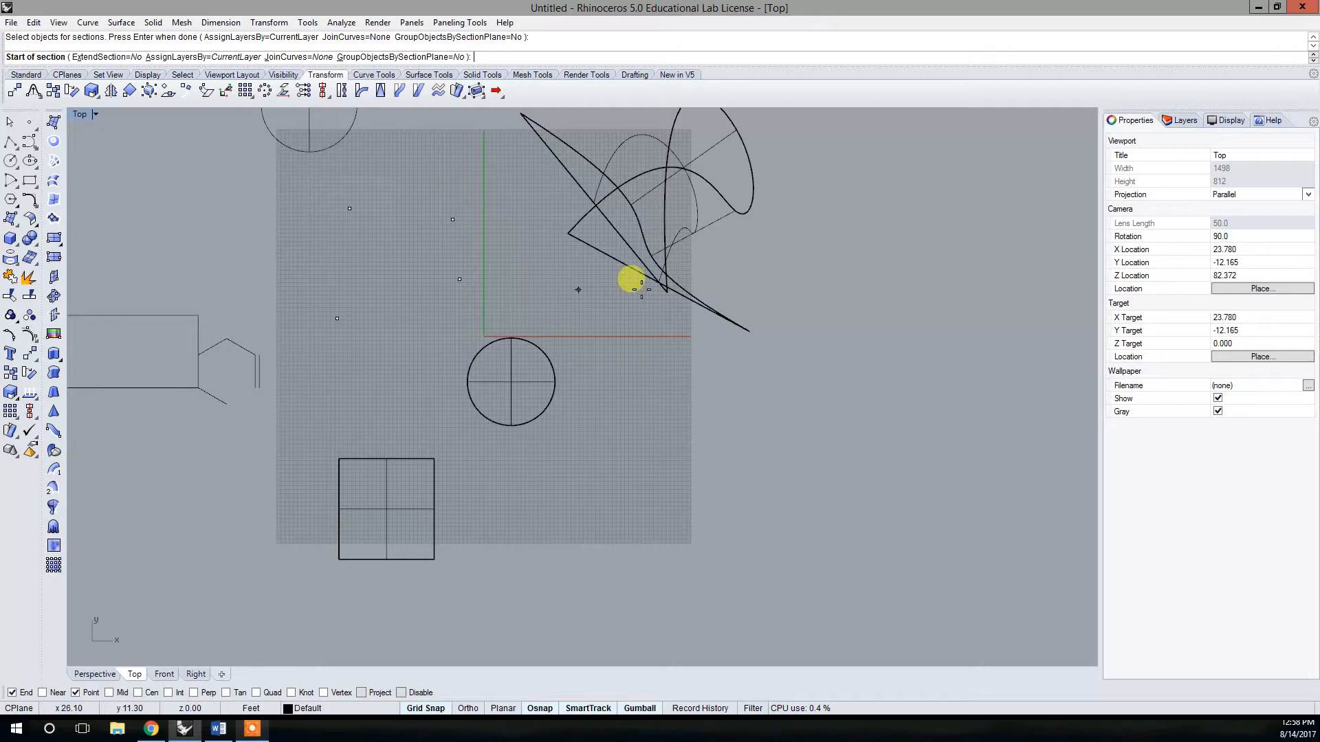
{"action": "right_click_drag", "start_coordinate": [843, 274], "coordinate": [745, 368]}
{"action": "left_click", "coordinate": [427, 376]}
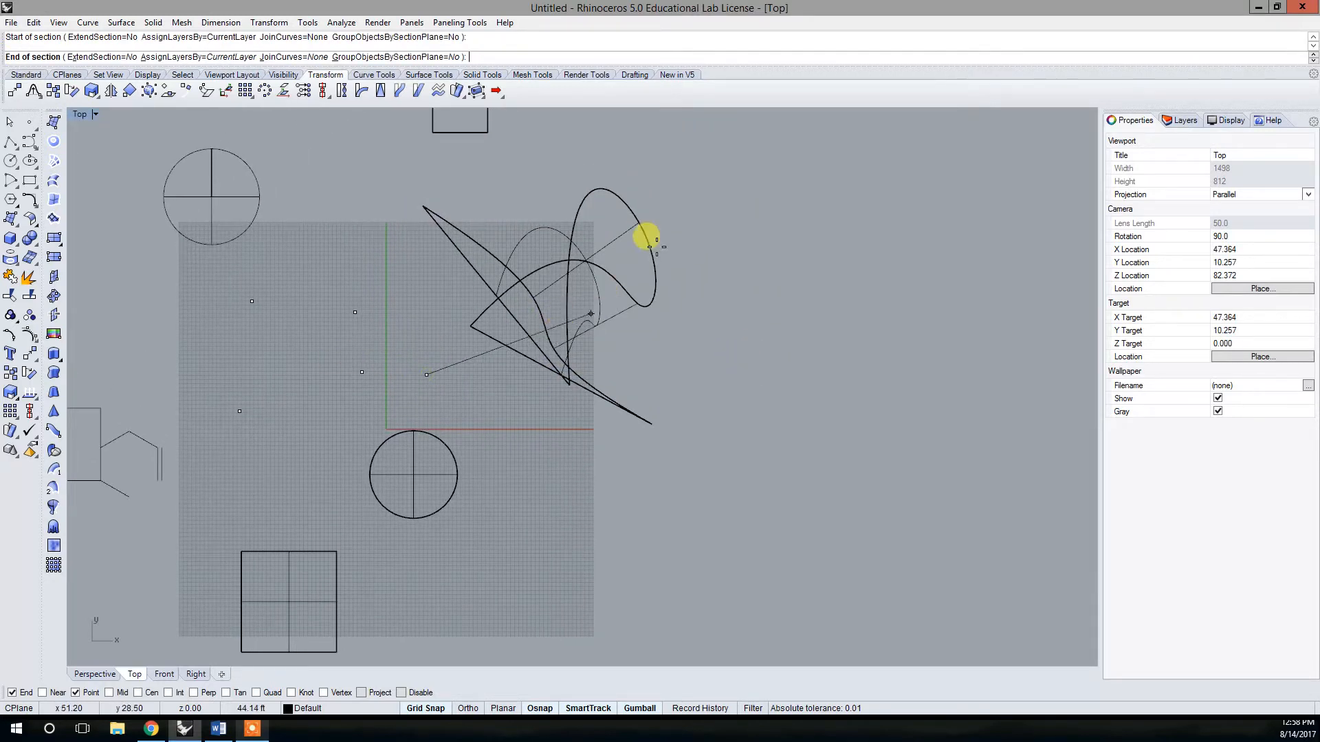
{"action": "left_click", "coordinate": [707, 189]}
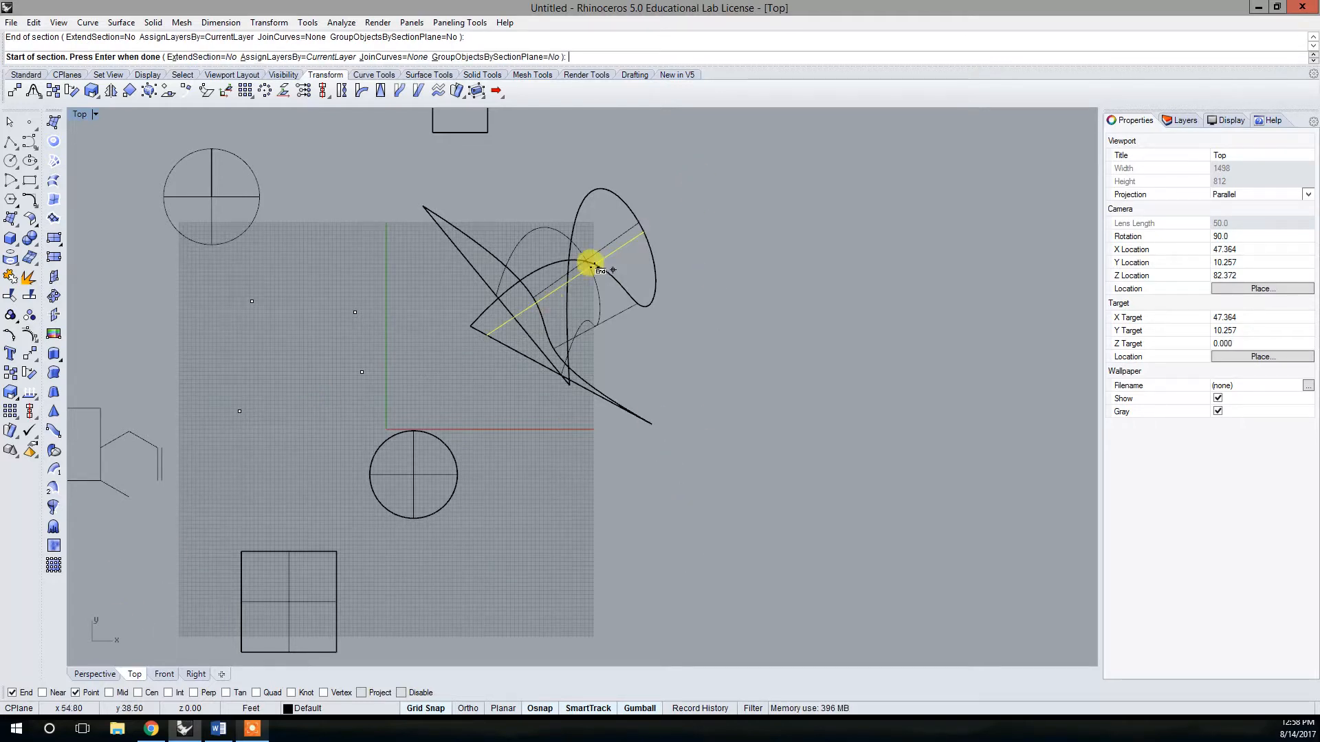
- Examine the section curves on the loft surface in the Perspective view from several sides and end the Section command
{"action": "left_click", "coordinate": [102, 673]}
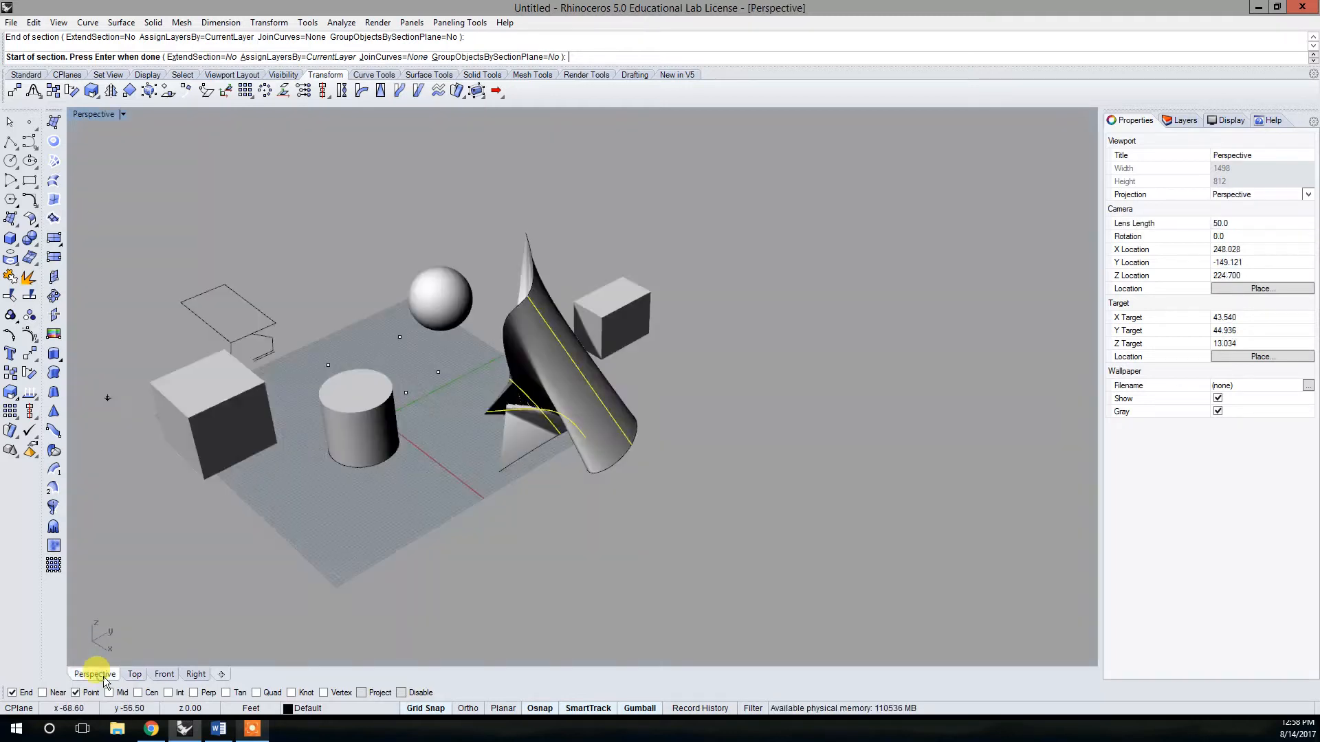
{"action": "right_click_drag", "start_coordinate": [525, 471], "coordinate": [775, 435]}
{"action": "right_click_drag", "start_coordinate": [565, 332], "coordinate": [655, 228]}
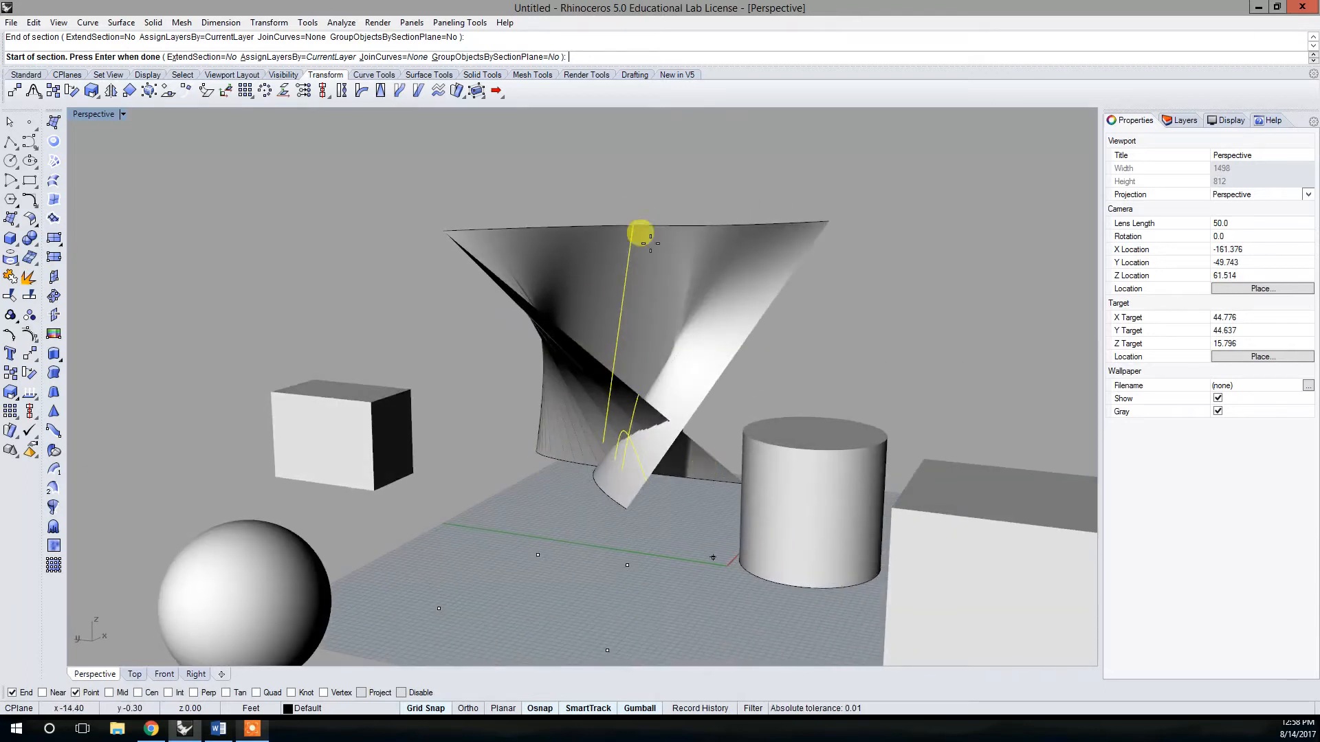
{"action": "right_click_drag", "start_coordinate": [630, 383], "coordinate": [376, 422]}
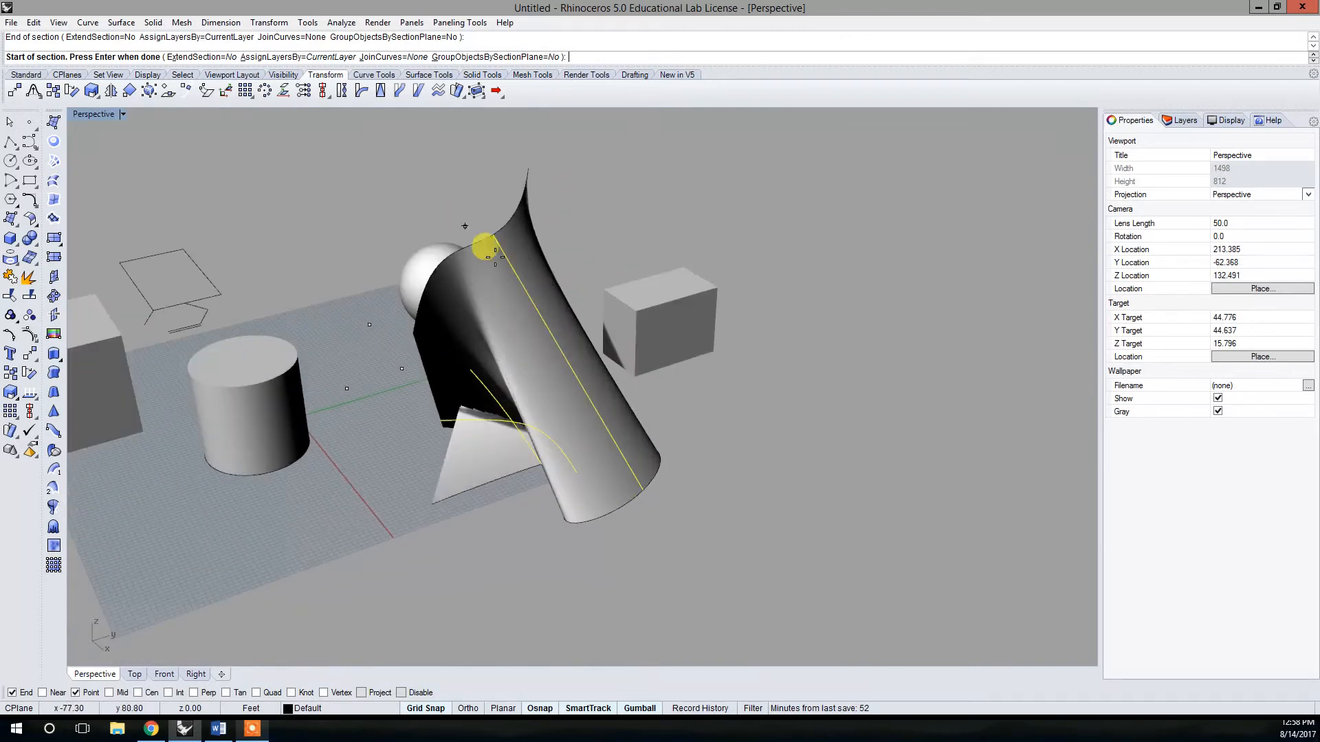
{"action": "right_click_drag", "start_coordinate": [548, 375], "coordinate": [479, 241]}
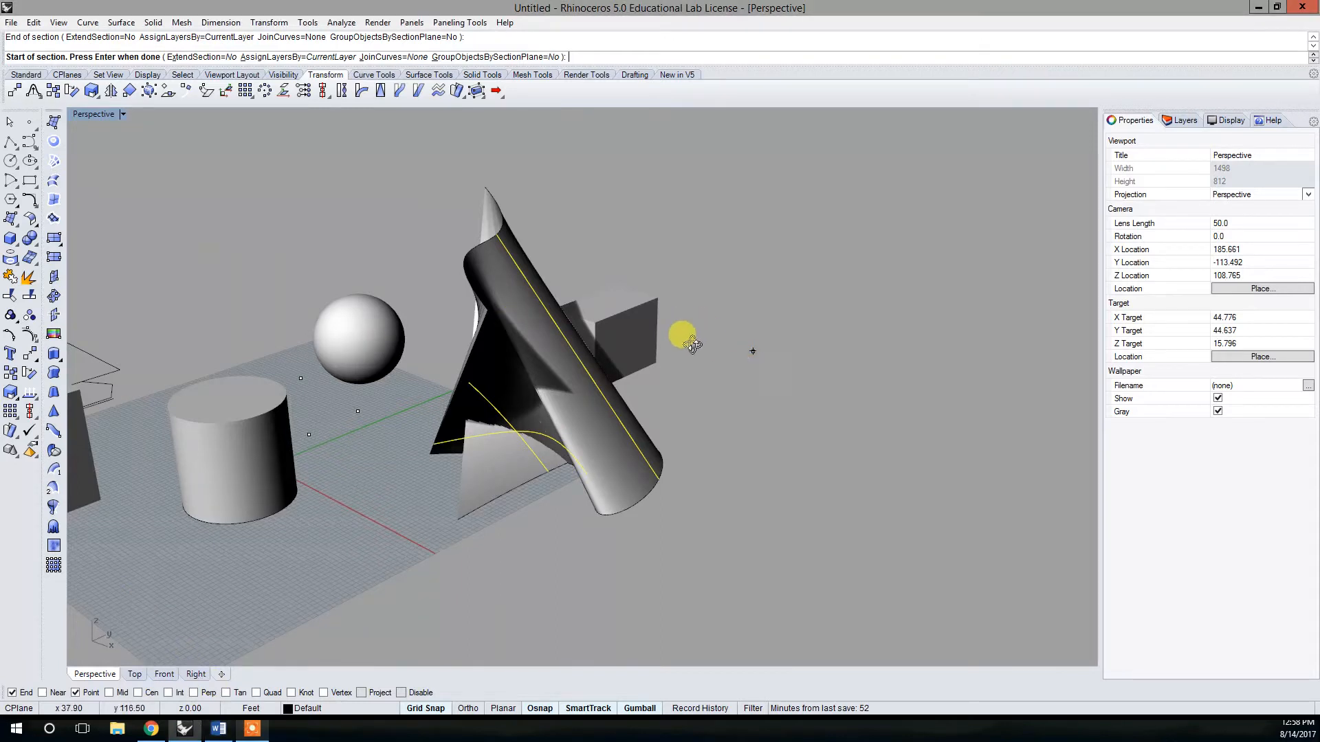
{"action": "right_click_drag", "start_coordinate": [256, 254], "coordinate": [435, 286]}
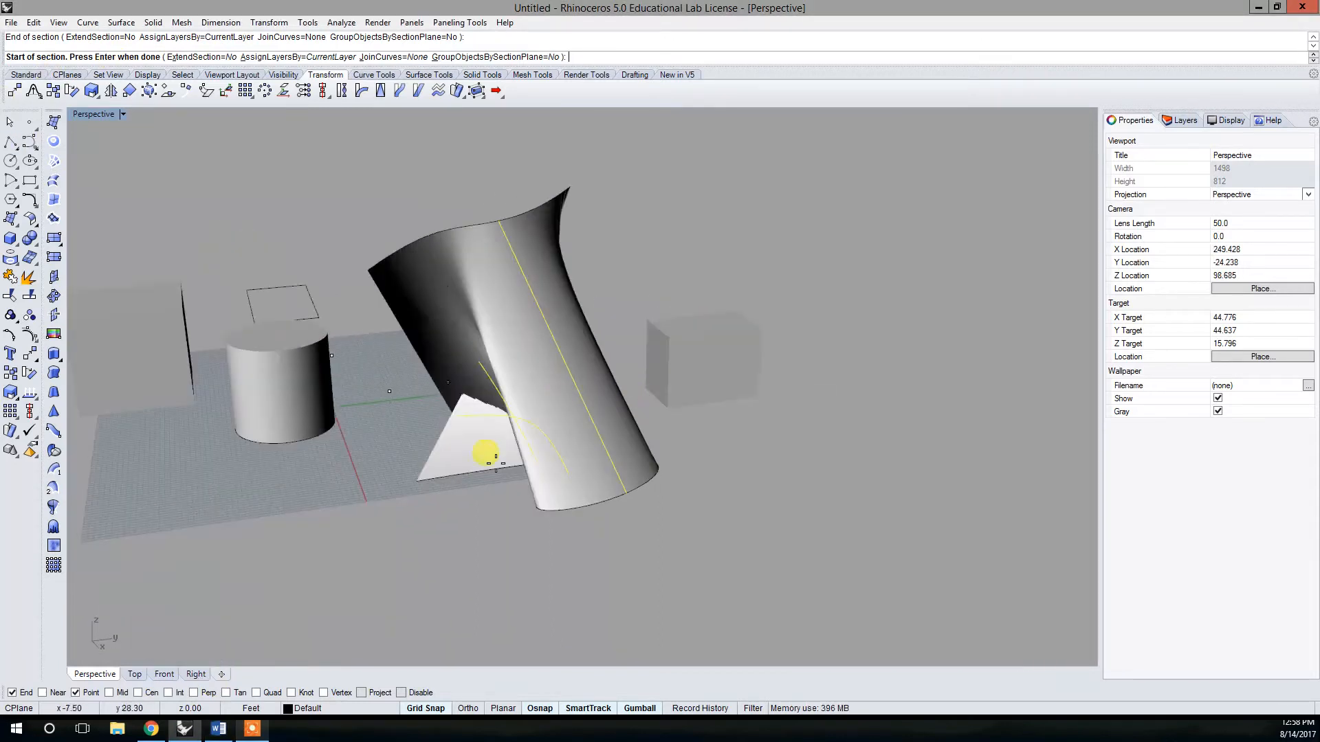
{"action": "key", "text": "Return"}
{"action": "right_click_drag", "start_coordinate": [617, 406], "coordinate": [535, 295]}
{"action": "right_click_drag", "start_coordinate": [568, 442], "coordinate": [523, 472]}
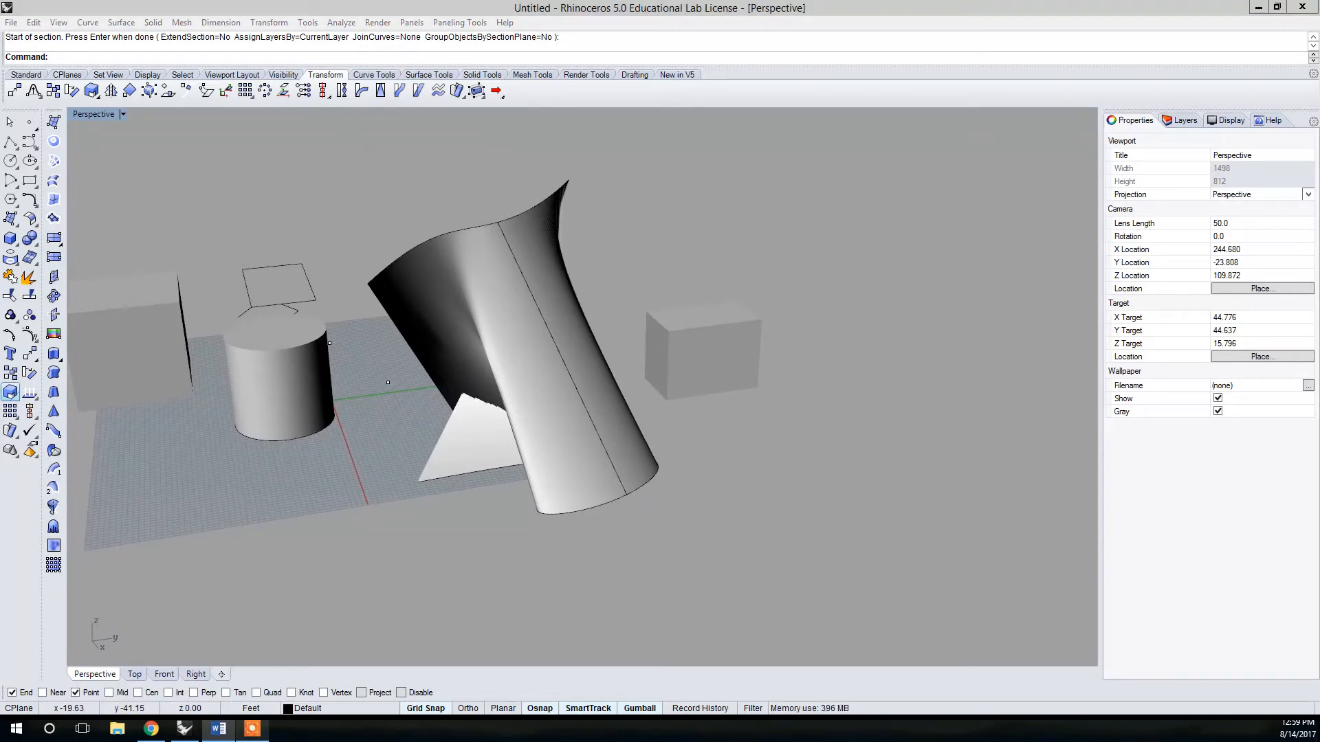
- Contour the loft surface in the Front view from its lower corner vertically upward with Ortho on, spacing the contours 1.00 foot apart
{"action": "left_click", "coordinate": [252, 73]}
{"action": "type", "text": "Contour"}
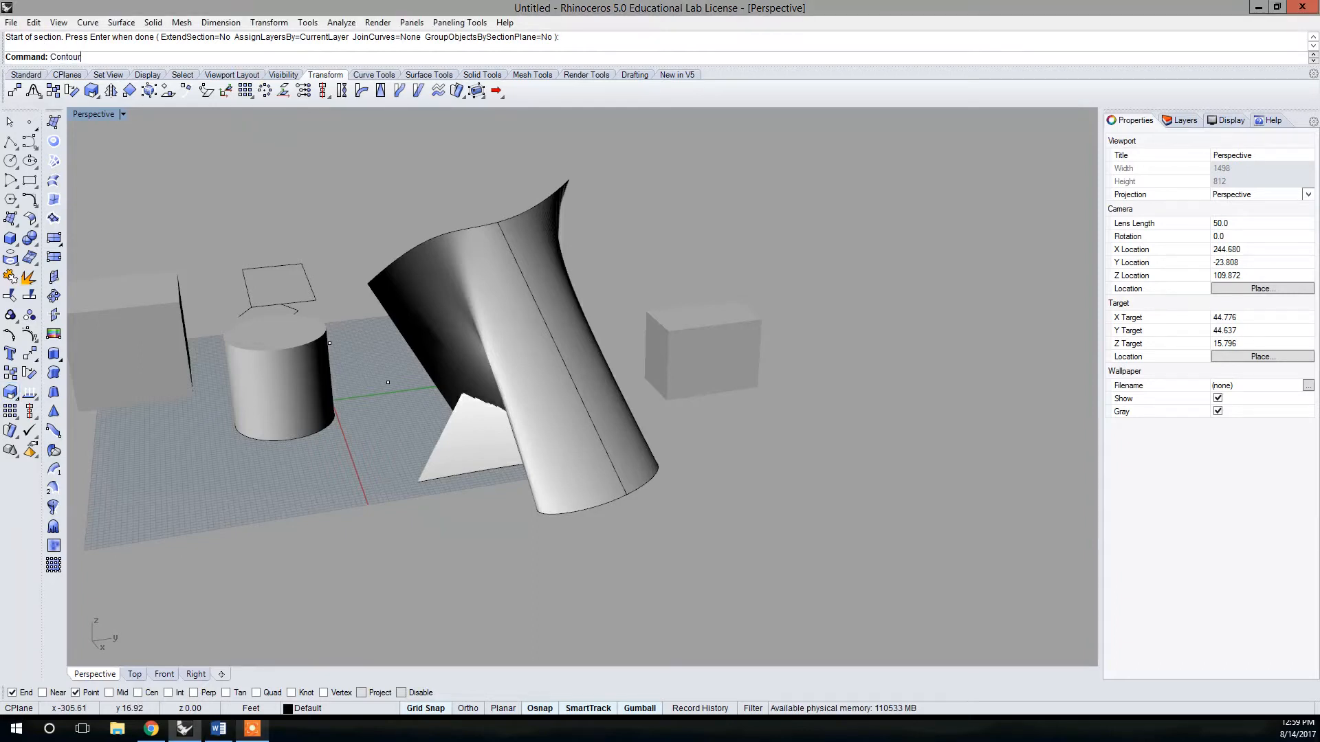
{"action": "key", "text": "Return"}
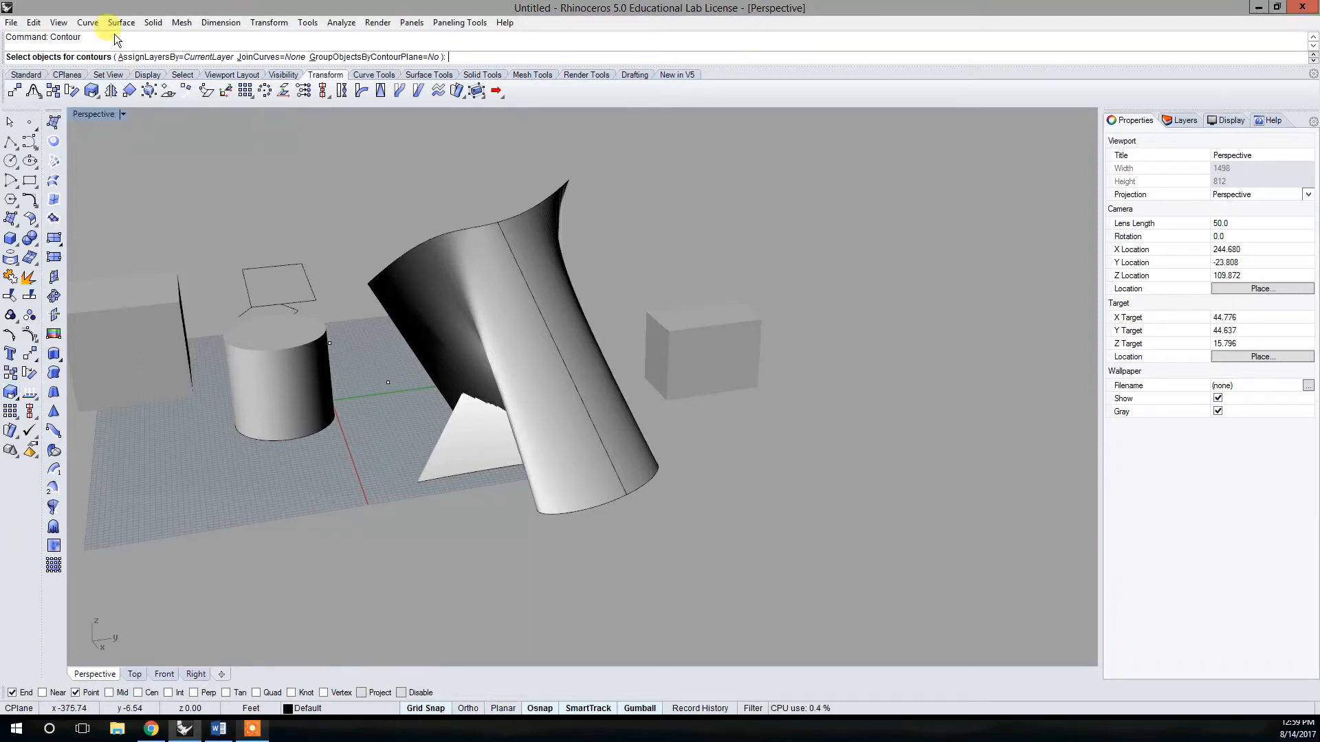
{"action": "left_click", "coordinate": [528, 391]}
{"action": "key", "text": "Return"}
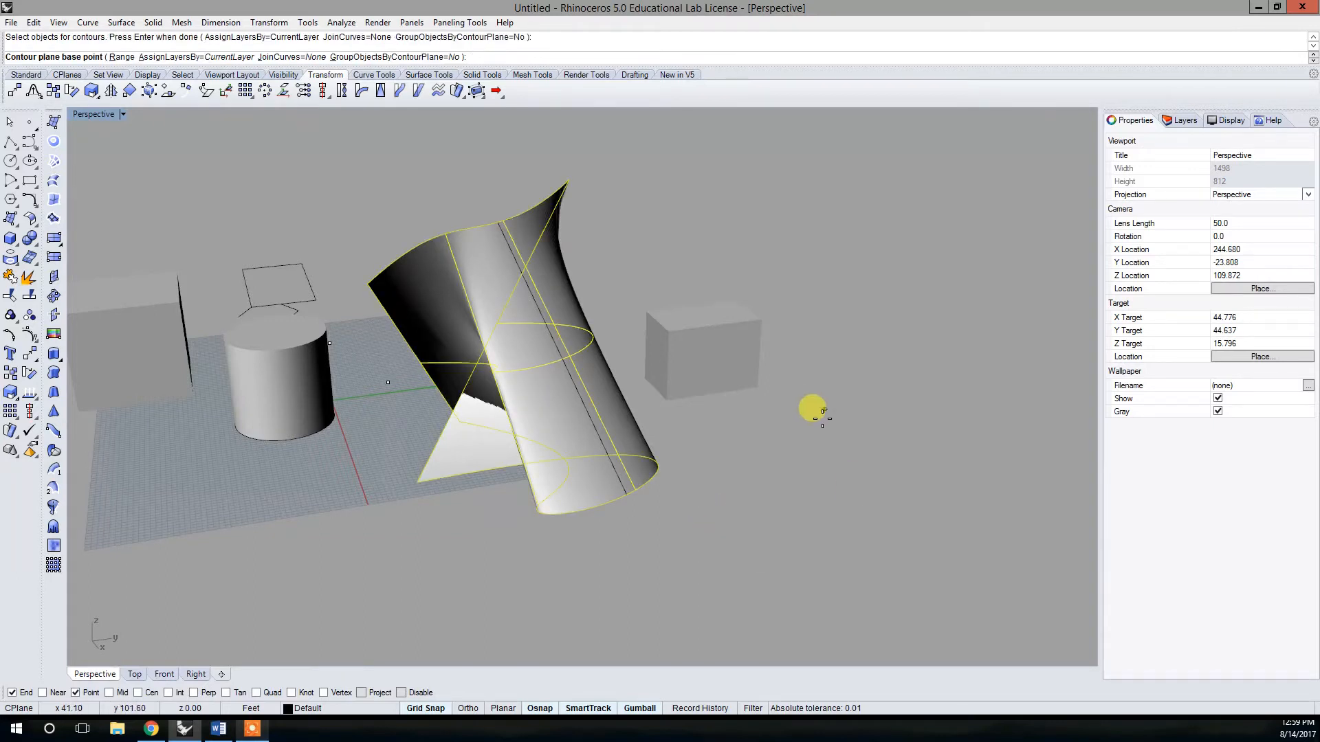
{"action": "left_click", "coordinate": [163, 675]}
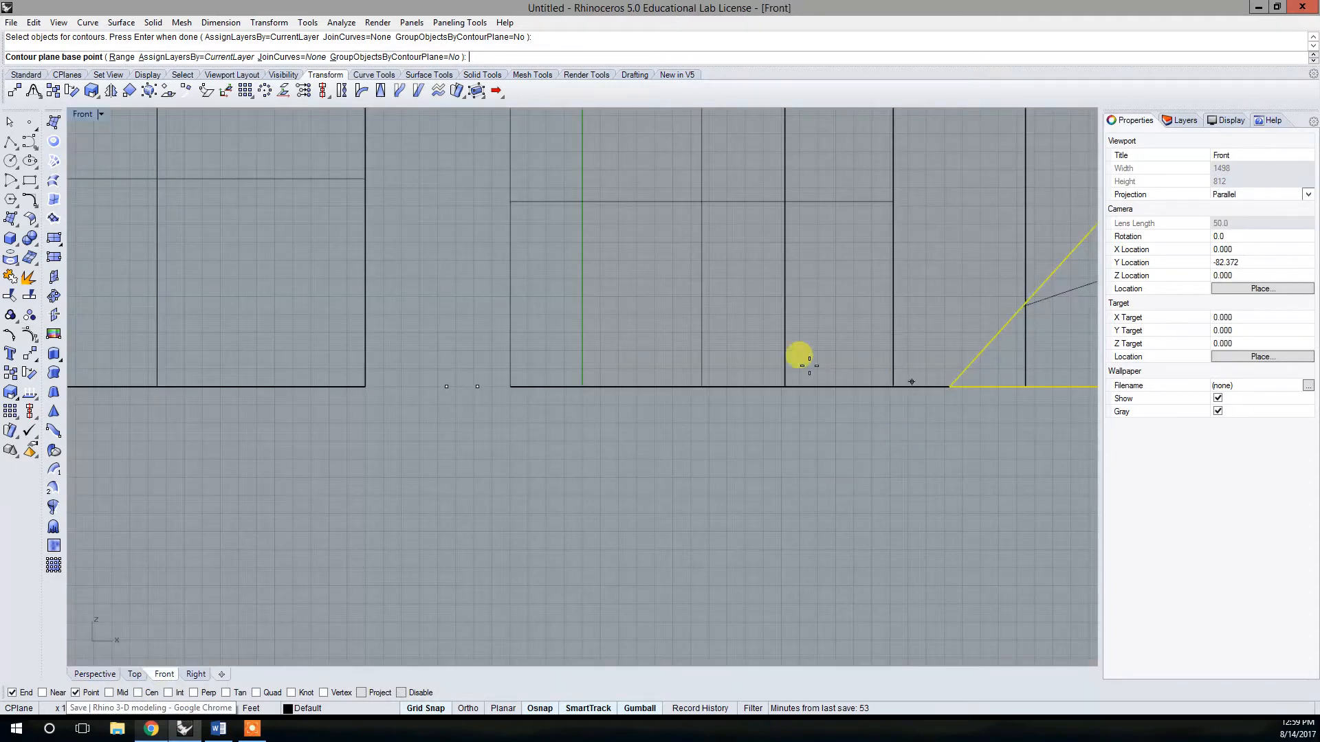
{"action": "scroll", "coordinate": [623, 252], "scroll_direction": "down", "scroll_amount": 6}
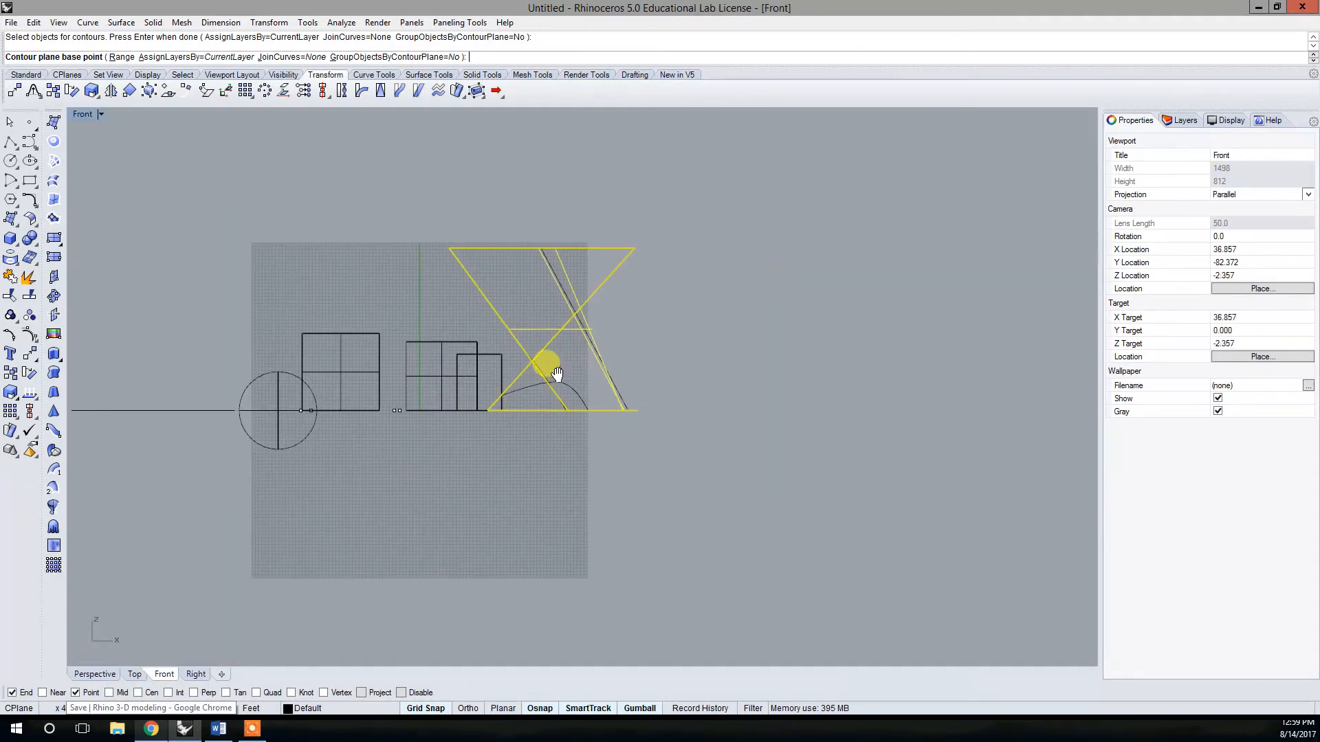
{"action": "scroll", "coordinate": [554, 382], "scroll_direction": "up", "scroll_amount": 1}
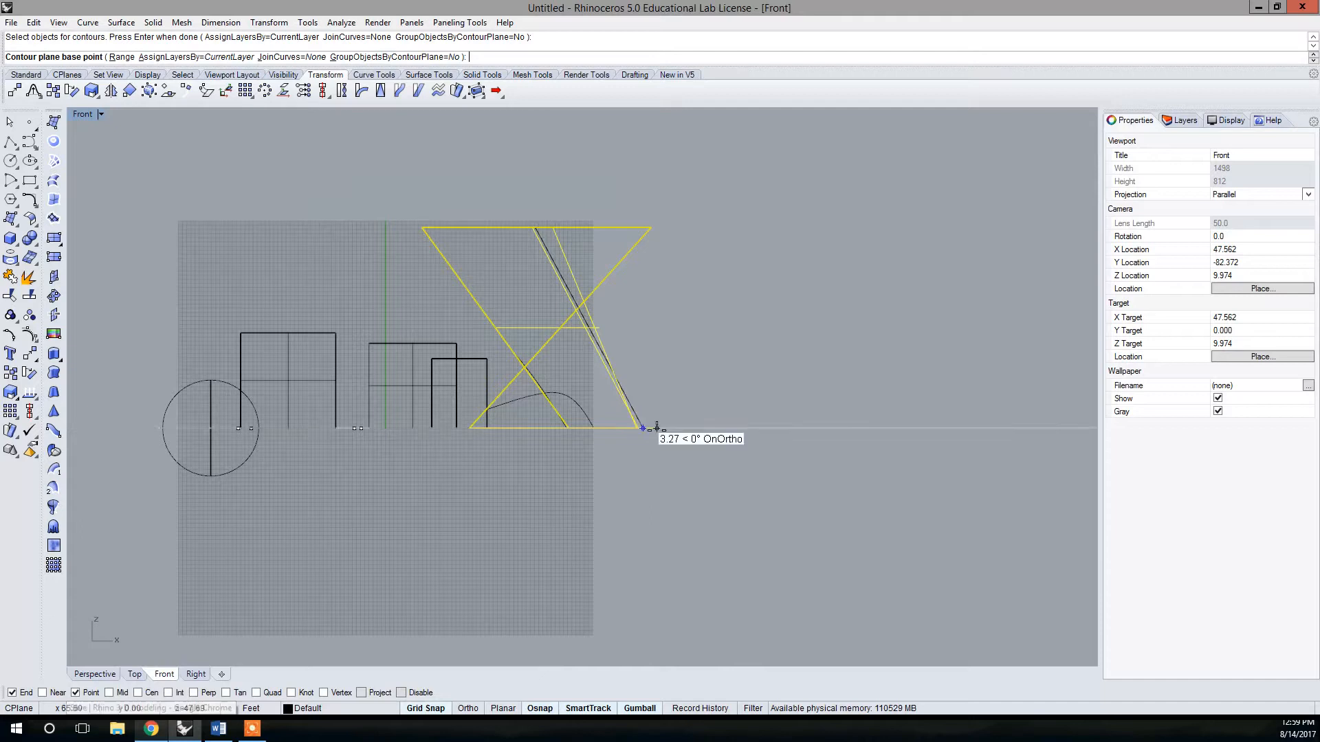
{"action": "left_click", "coordinate": [468, 429]}
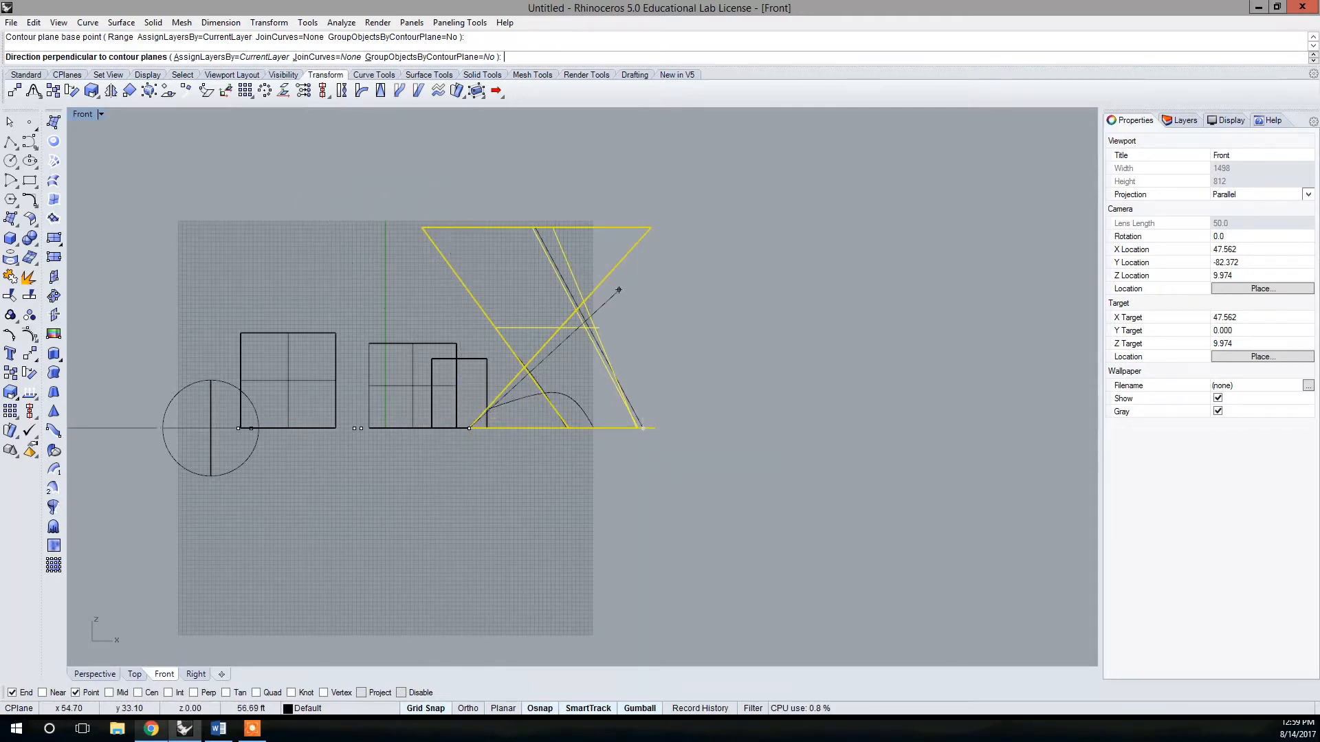
{"action": "left_click", "coordinate": [467, 708]}
{"action": "left_click", "coordinate": [456, 192]}
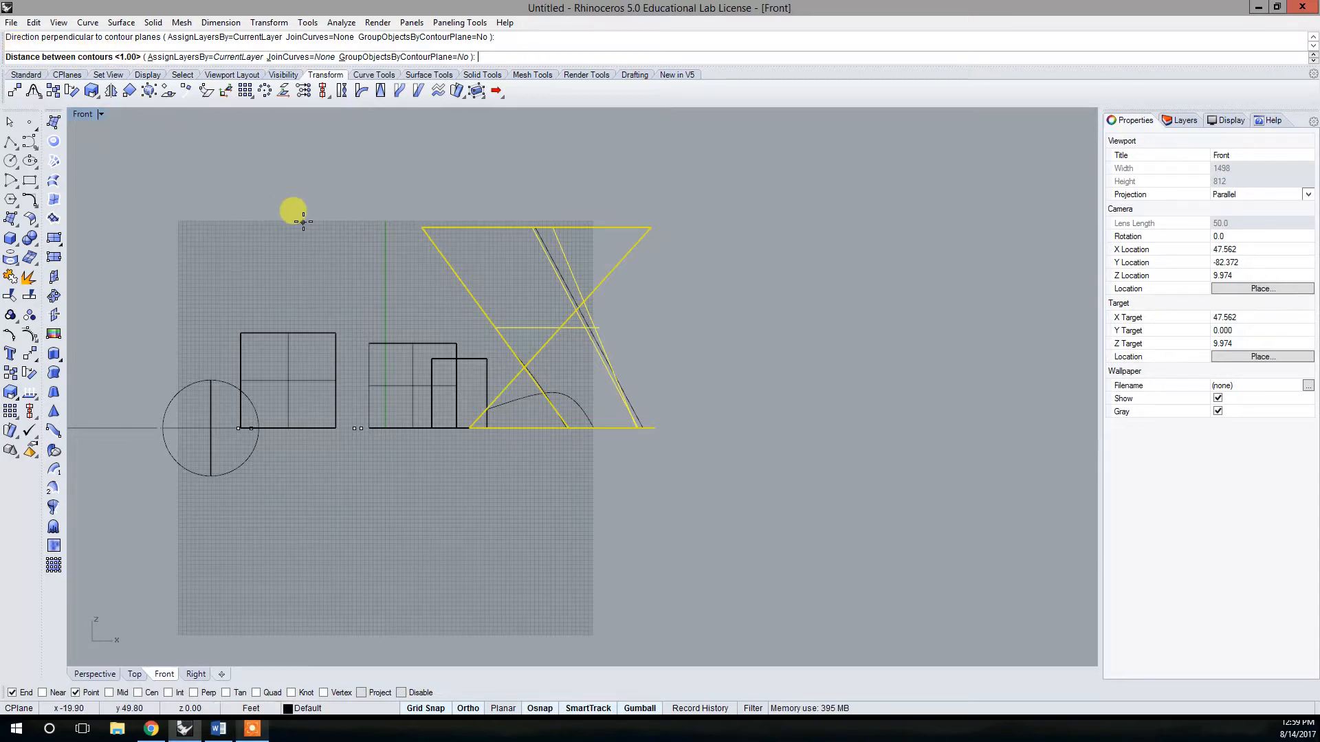
{"action": "key", "text": "Return"}
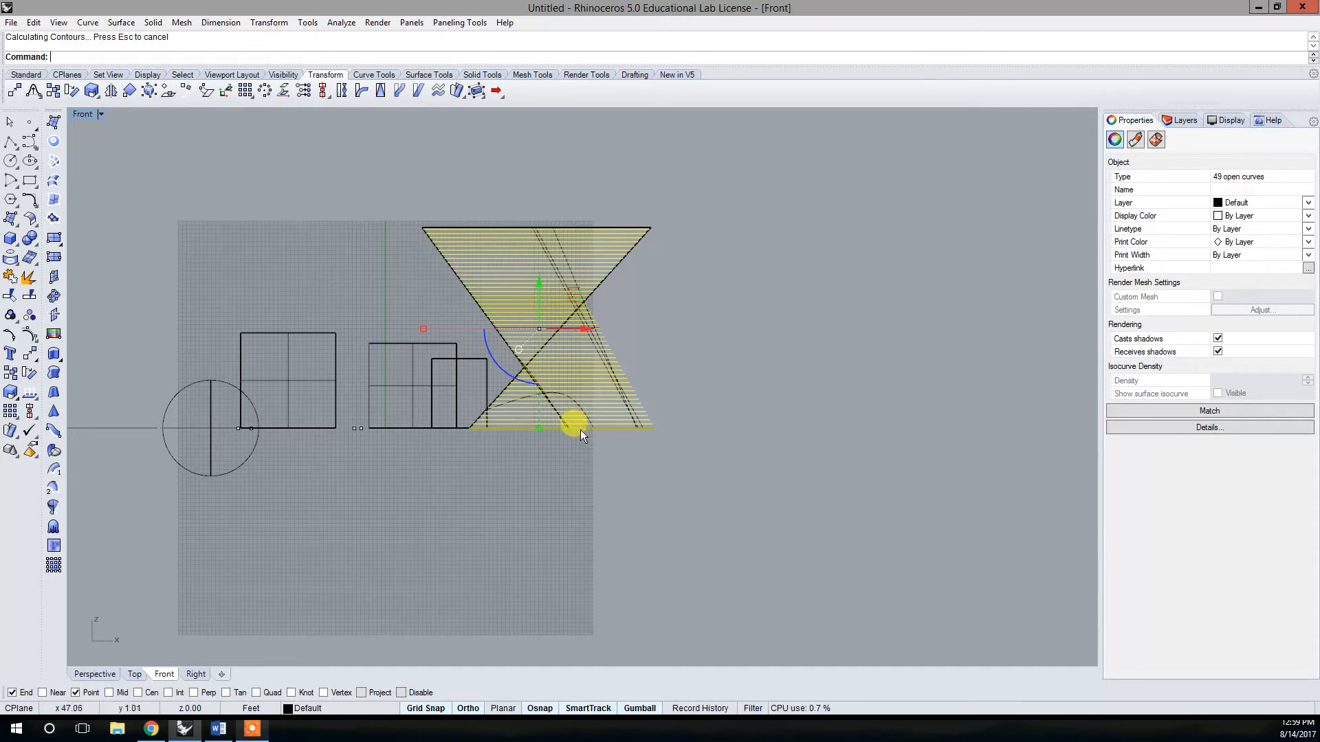
- Inspect the horizontal contour curves on the loft surface in the Perspective view and deselect them
{"action": "left_click", "coordinate": [95, 673]}
{"action": "right_click_drag", "start_coordinate": [422, 613], "coordinate": [661, 501]}
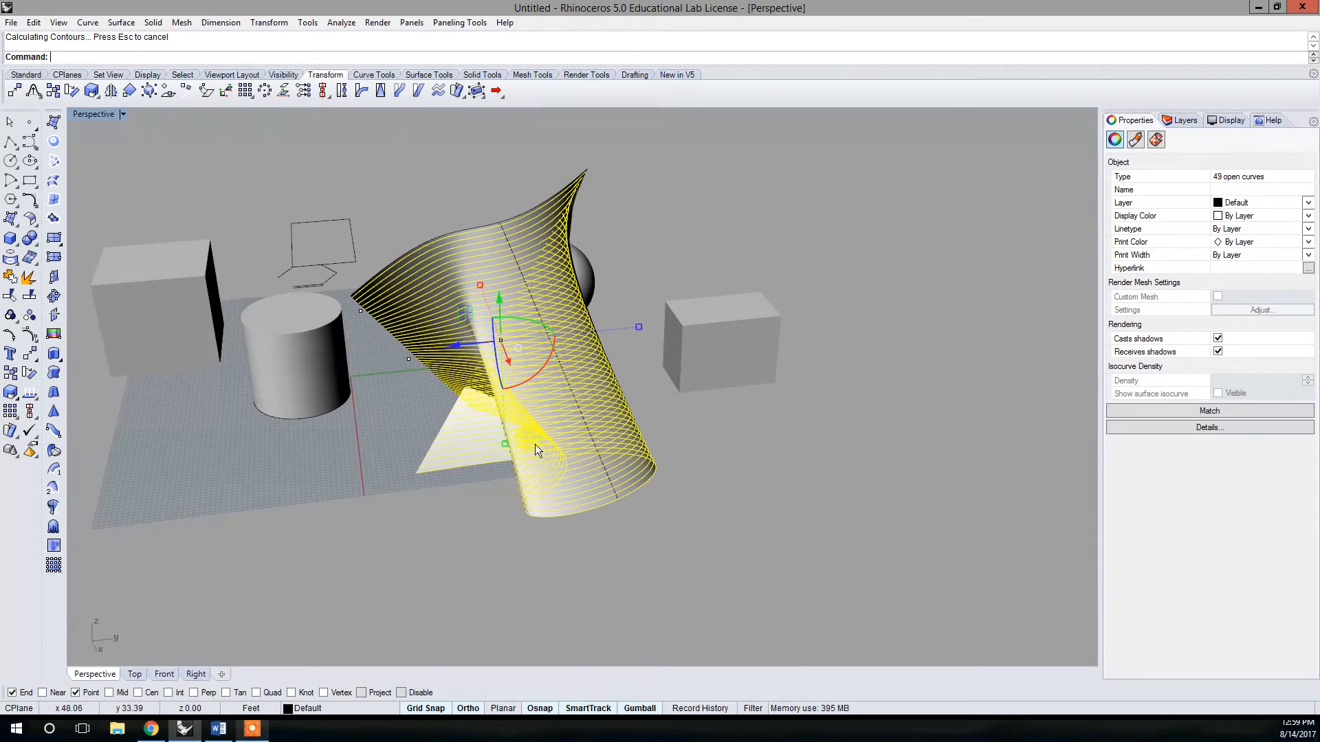
{"action": "right_click_drag", "start_coordinate": [567, 521], "coordinate": [592, 512]}
{"action": "left_click", "coordinate": [640, 238]}
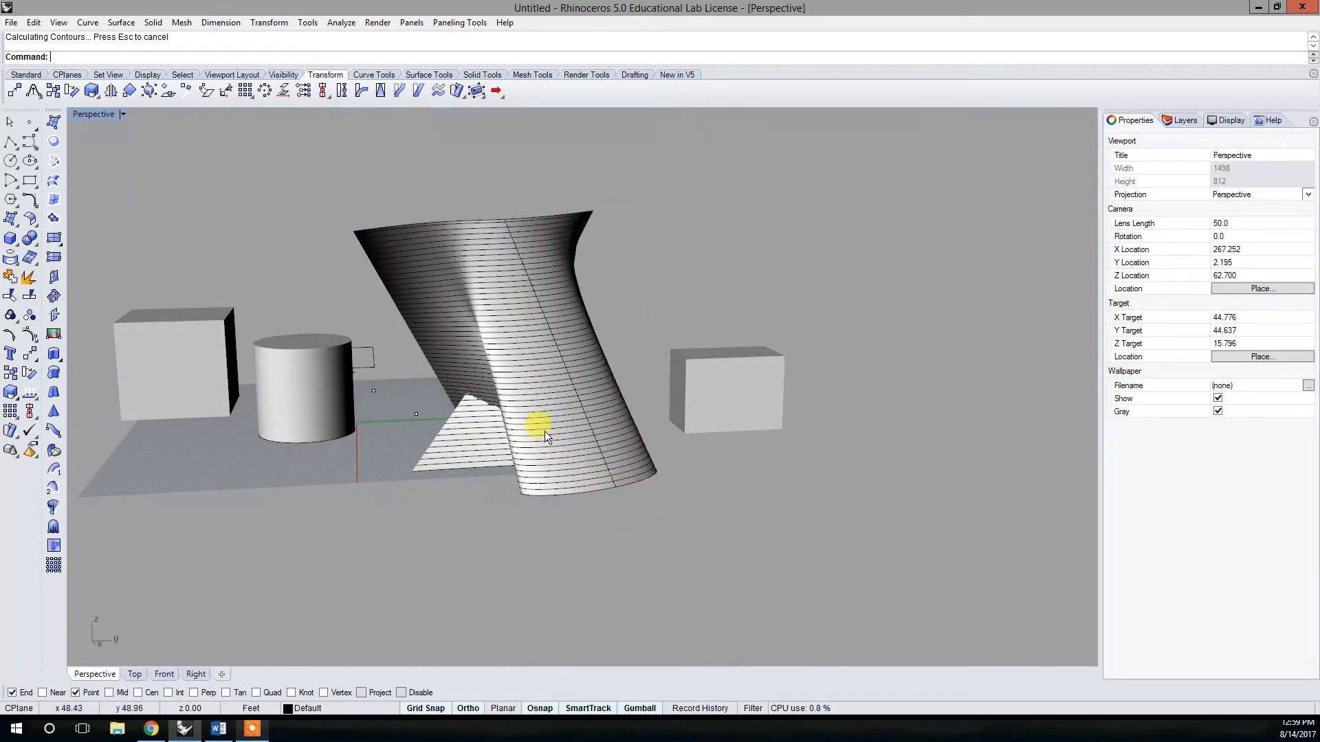
- Examine the contoured loft surface in the Top view and from several sides in the Perspective view, along with the neighbouring solids
{"action": "left_click", "coordinate": [134, 673]}
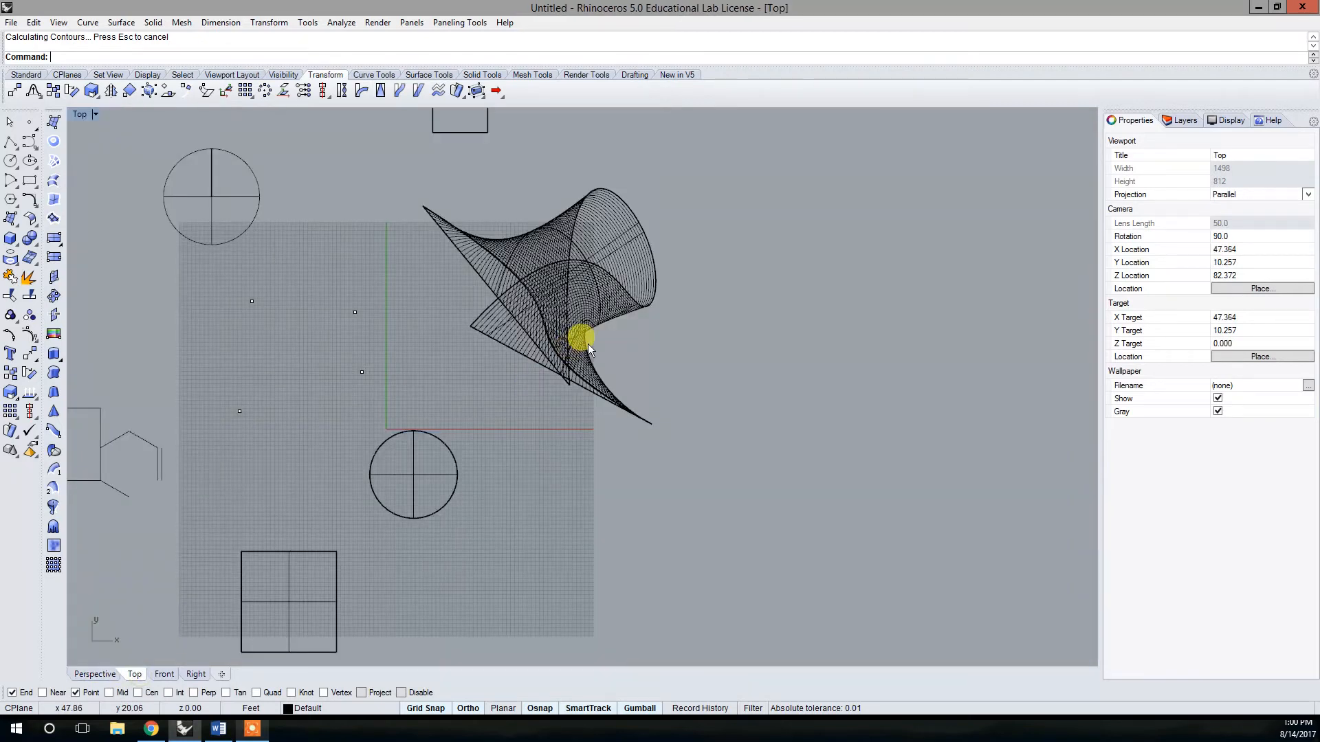
{"action": "right_click_drag", "start_coordinate": [700, 365], "coordinate": [632, 443]}
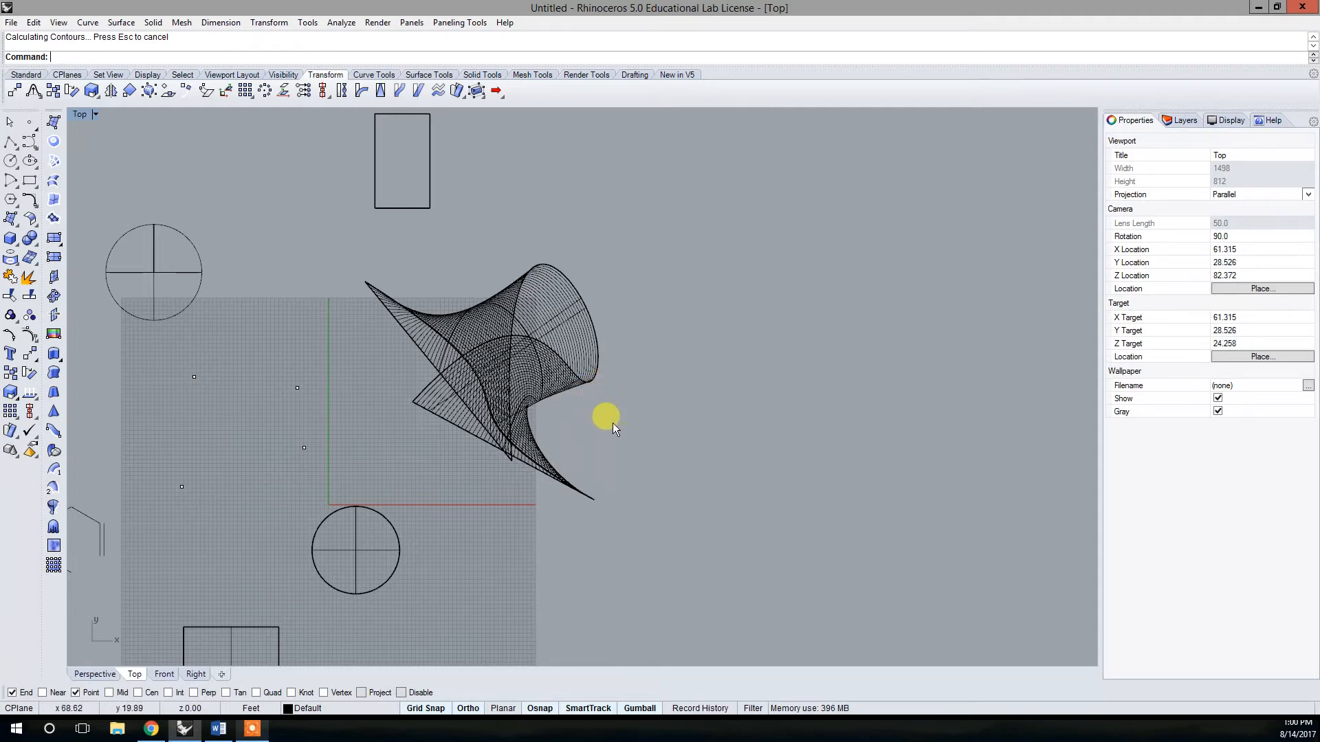
{"action": "right_click_drag", "start_coordinate": [611, 420], "coordinate": [562, 444]}
{"action": "scroll", "coordinate": [561, 442], "scroll_direction": "up", "scroll_amount": 2}
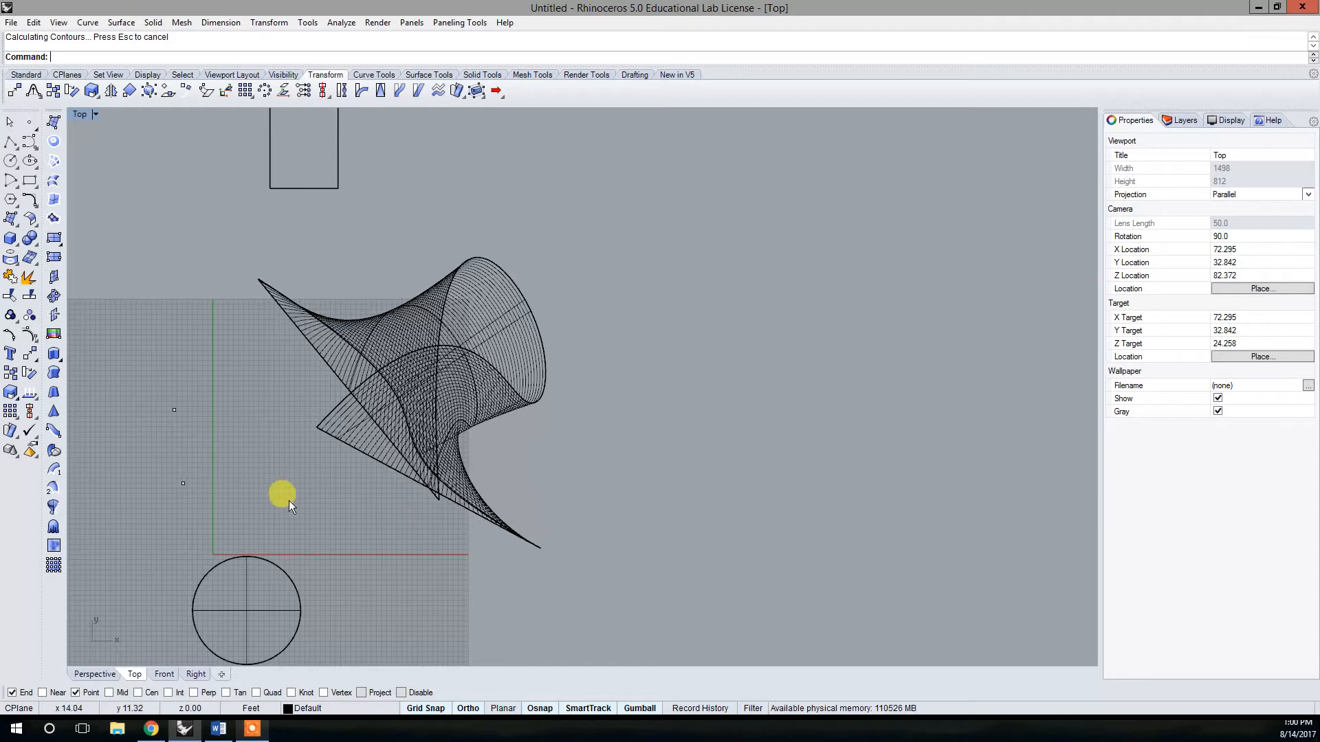
{"action": "left_click", "coordinate": [103, 674]}
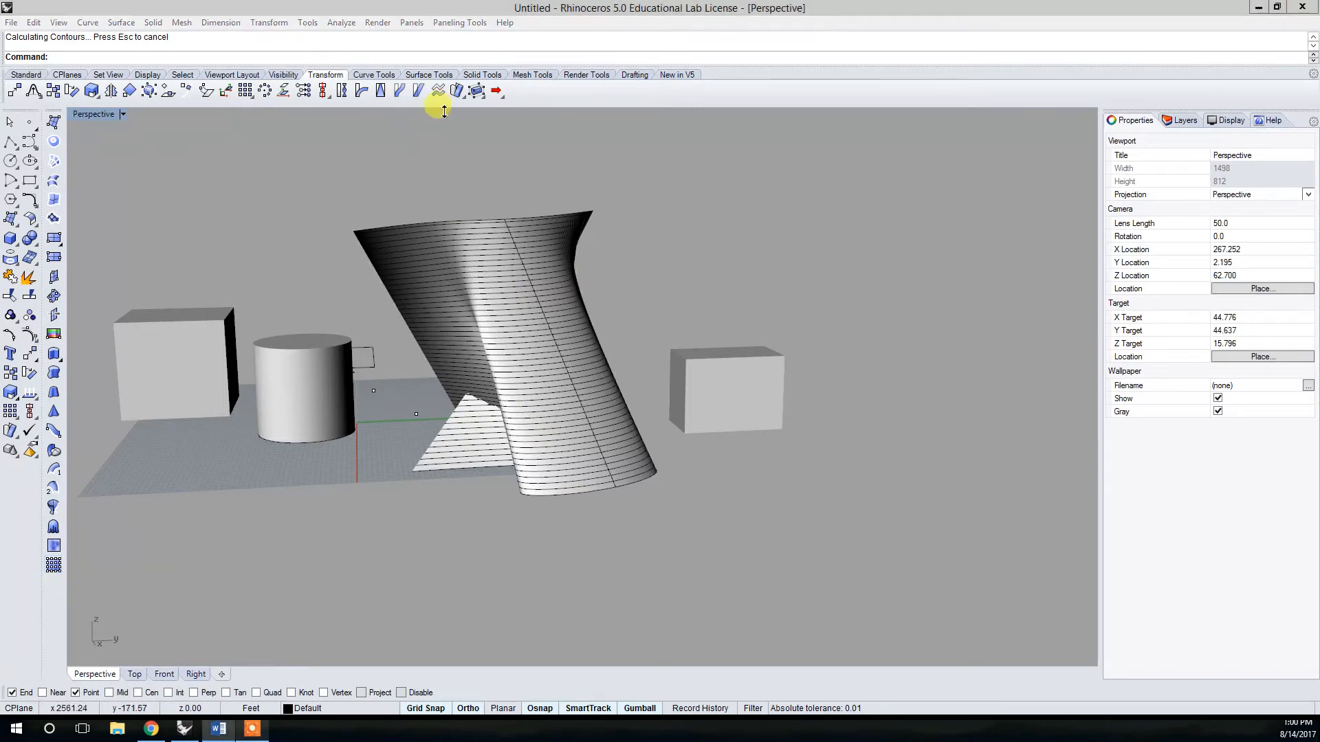
{"action": "right_click_drag", "start_coordinate": [450, 371], "coordinate": [561, 394]}
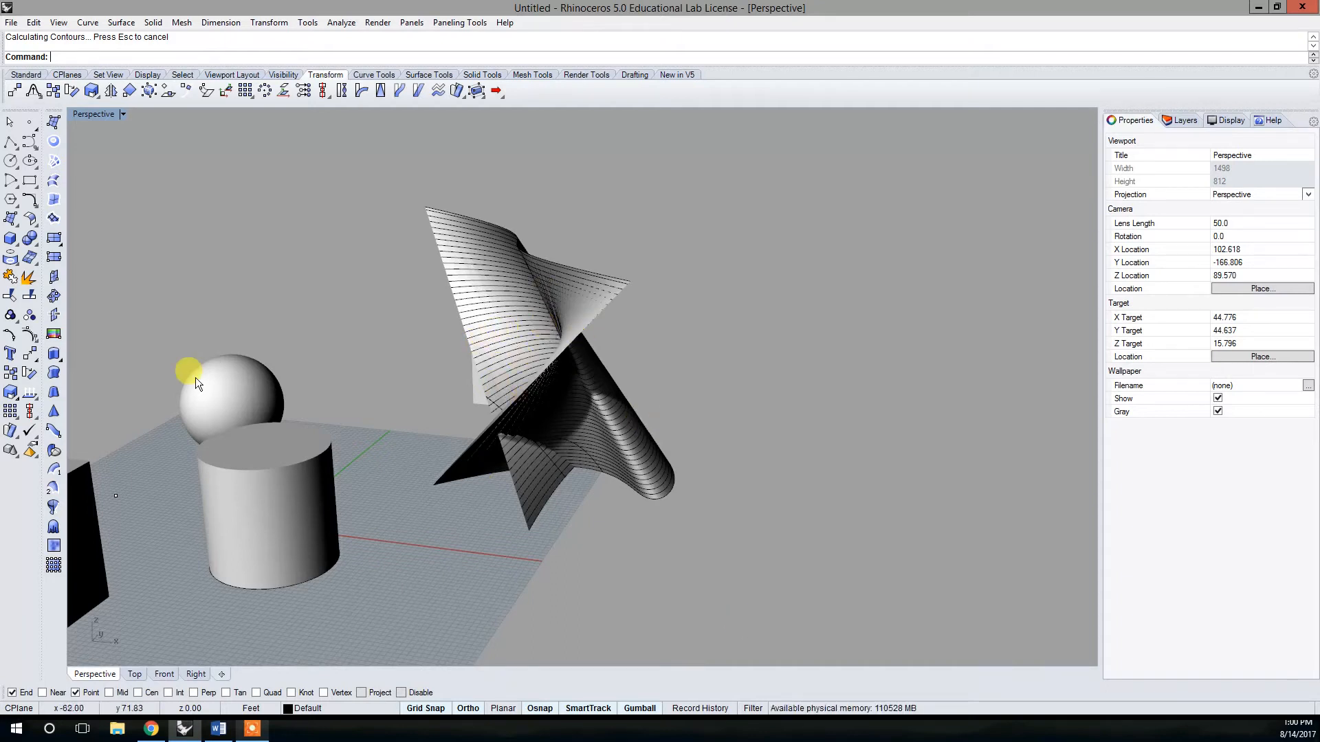
{"action": "key", "text": "alt+Tab"}
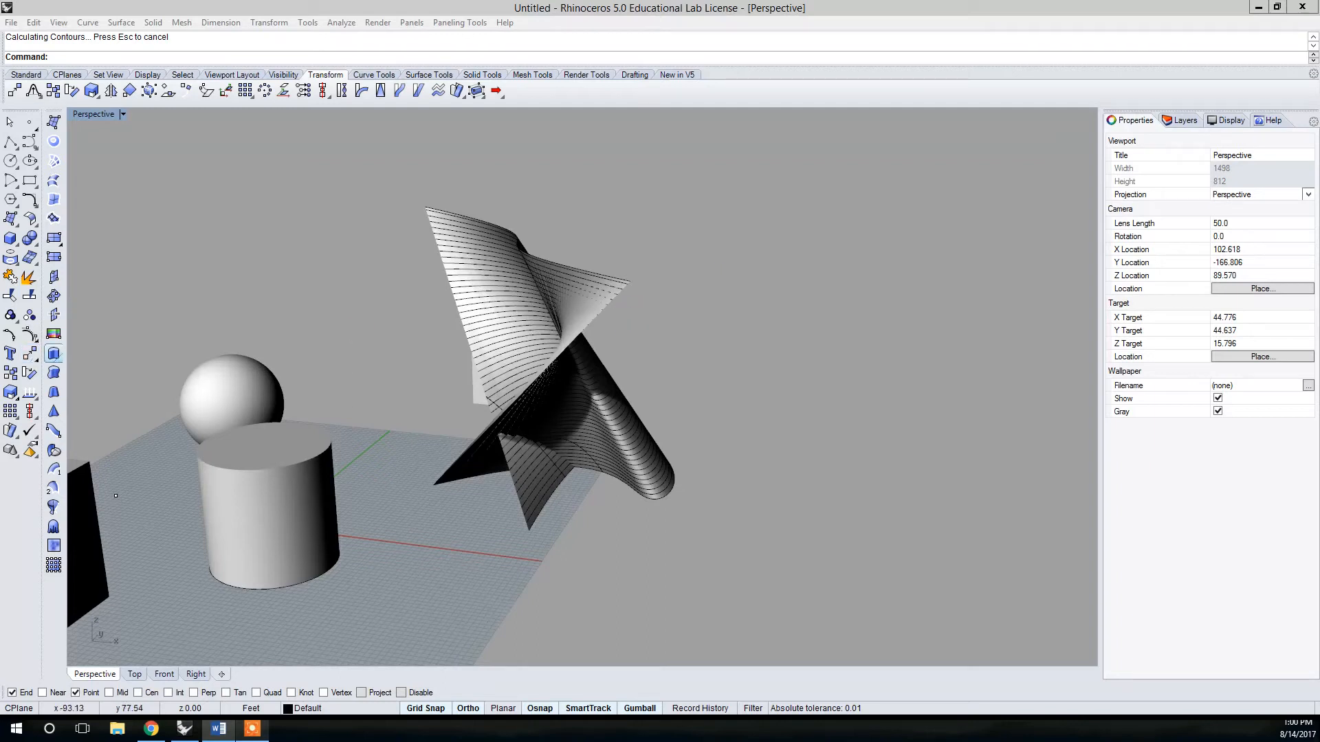
{"action": "left_click", "coordinate": [409, 234]}
{"action": "scroll", "coordinate": [408, 235], "scroll_direction": "down", "scroll_amount": 10}
{"action": "right_click_drag", "start_coordinate": [370, 293], "coordinate": [387, 362]}
{"action": "scroll", "coordinate": [326, 201], "scroll_direction": "up", "scroll_amount": 4}
{"action": "right_click_drag", "start_coordinate": [526, 372], "coordinate": [616, 354], "text": "shift"}
{"action": "scroll", "coordinate": [600, 377], "scroll_direction": "up", "scroll_amount": 4}
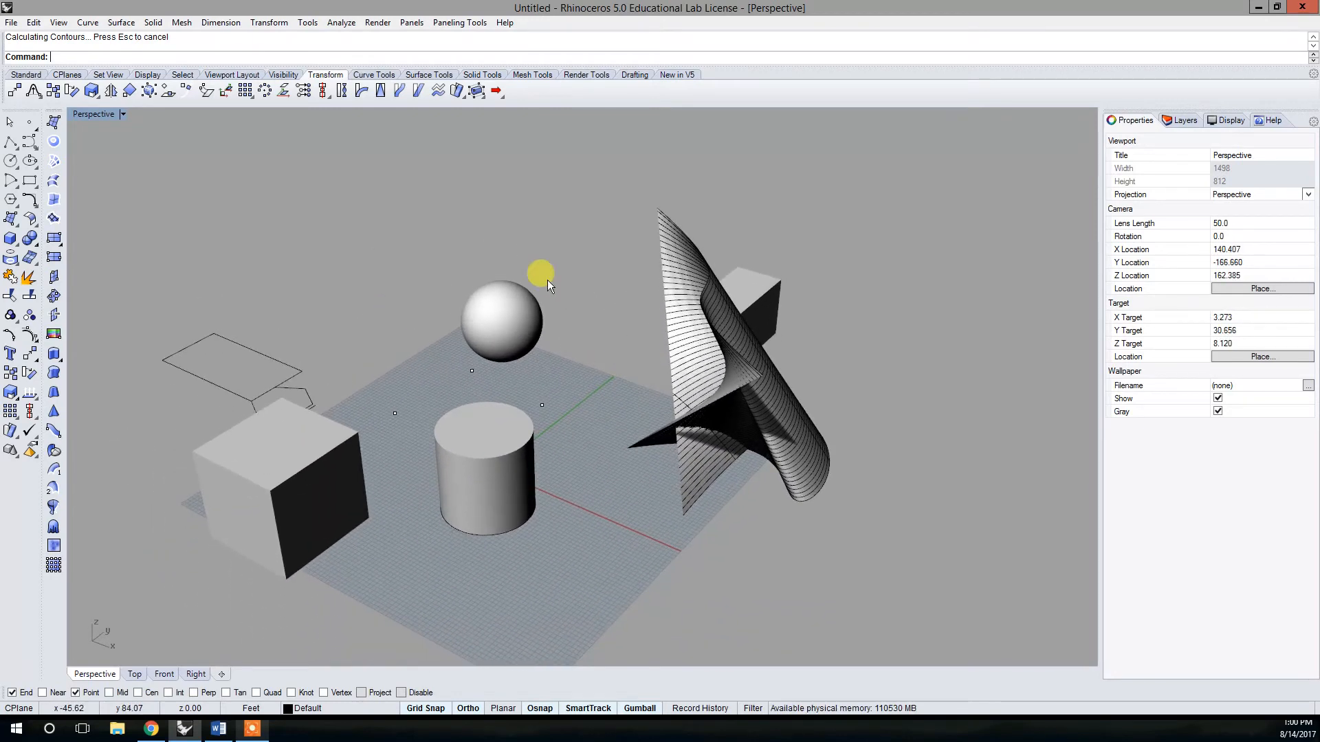
- Switch to the Word command list, read the Booleans section, and move the document window out of the way of the Rhino model
{"action": "left_click", "coordinate": [9, 124]}
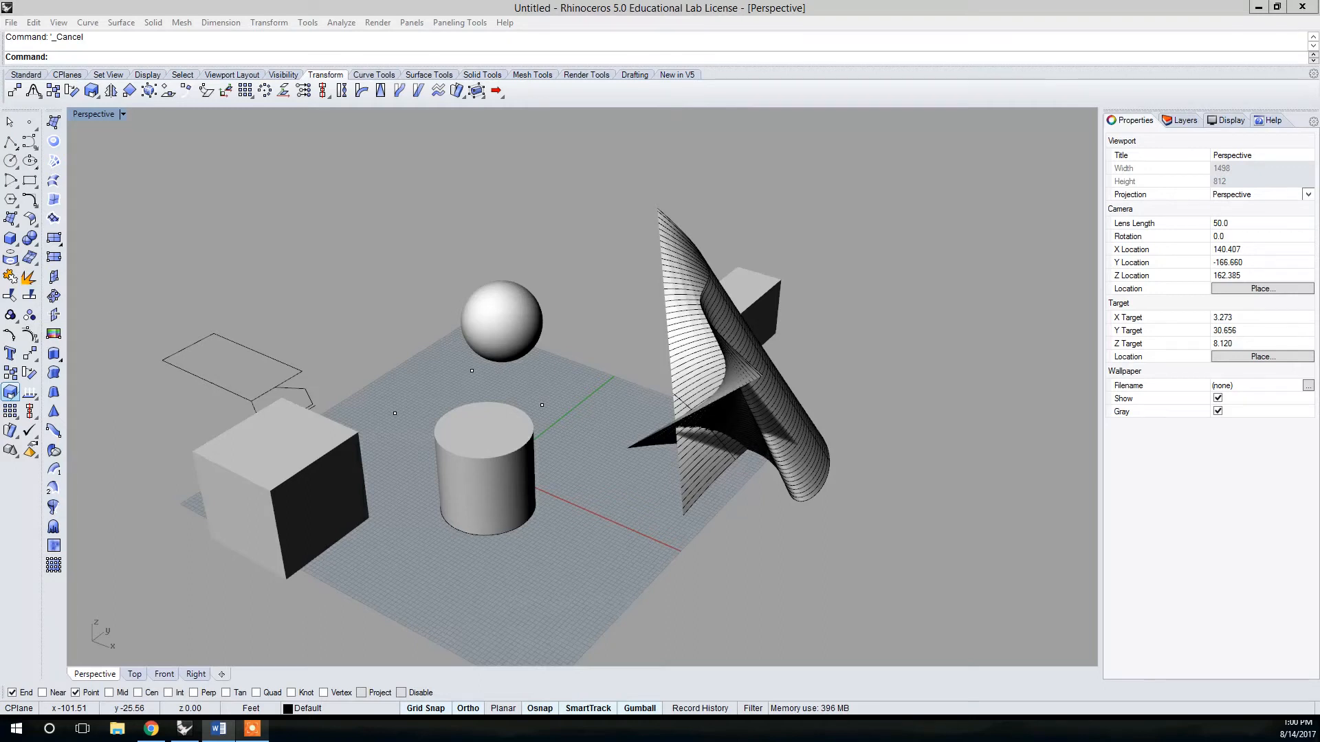
{"action": "left_click_drag", "start_coordinate": [0, 92], "coordinate": [531, 90]}
{"action": "double_click", "coordinate": [531, 90]}
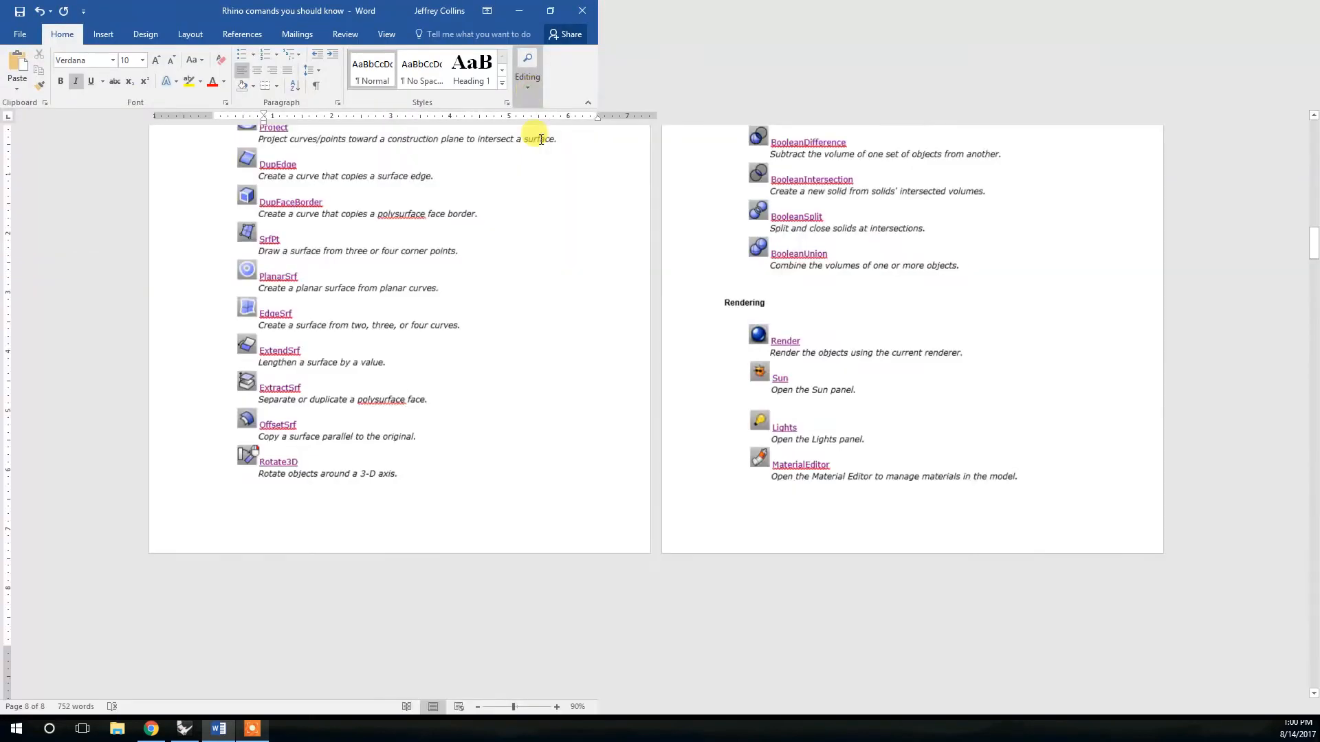
{"action": "left_click", "coordinate": [832, 301]}
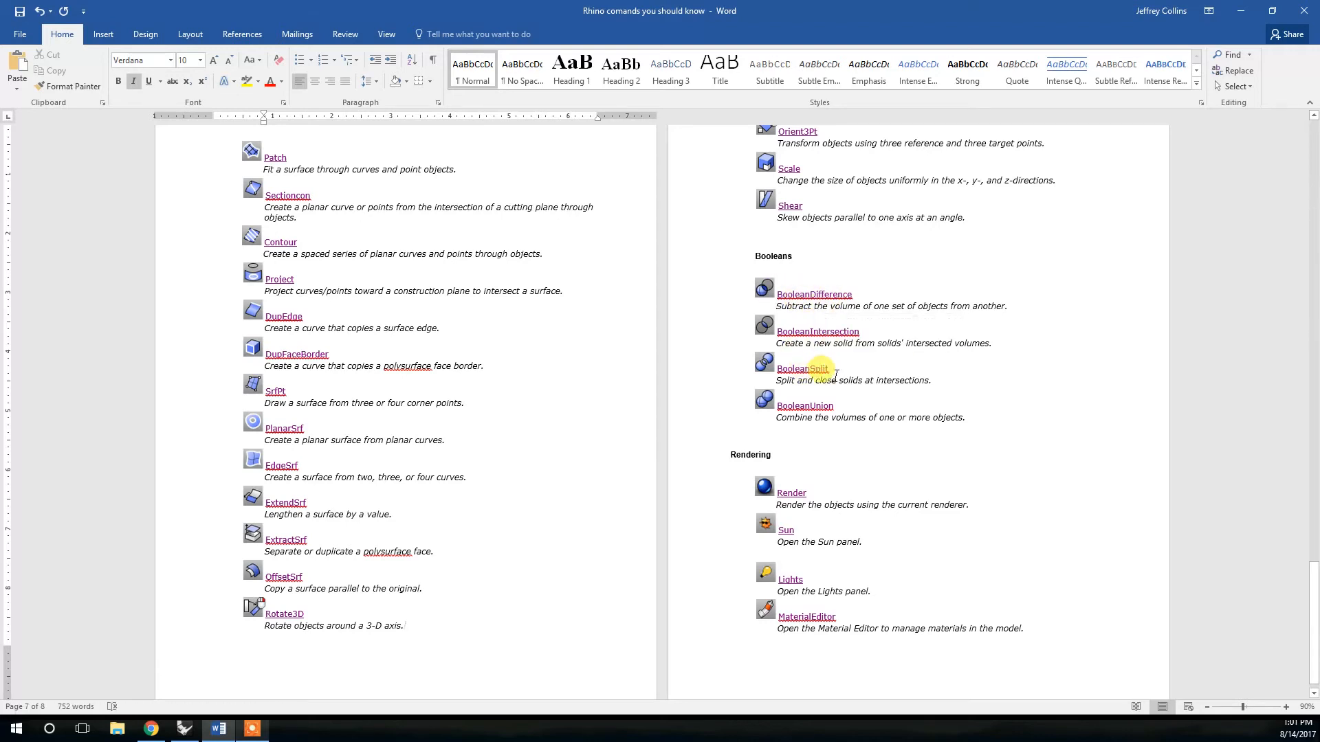
{"action": "left_click_drag", "start_coordinate": [872, 8], "coordinate": [0, 148]}
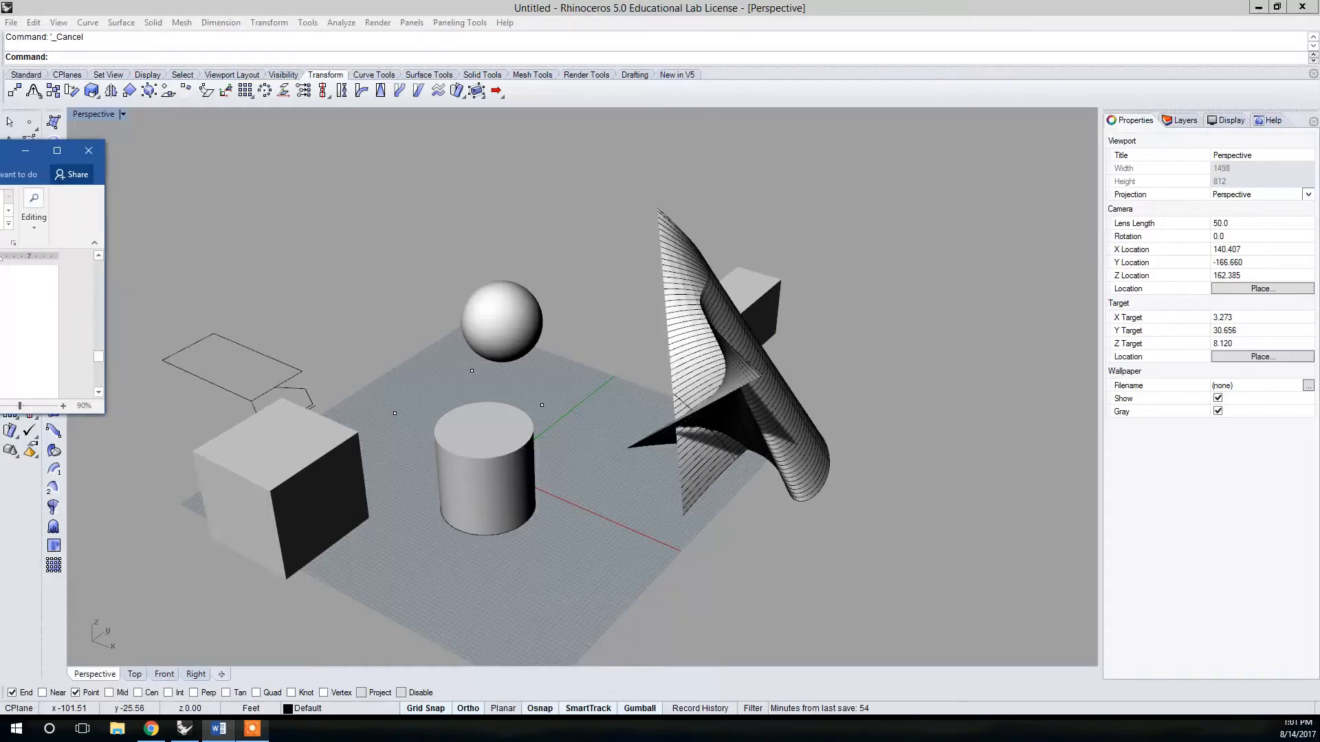
- Select the sphere and move it in the Top view so it overlaps the far edge of the large box
{"action": "left_click", "coordinate": [467, 202]}
{"action": "right_click_drag", "start_coordinate": [356, 346], "coordinate": [425, 374]}
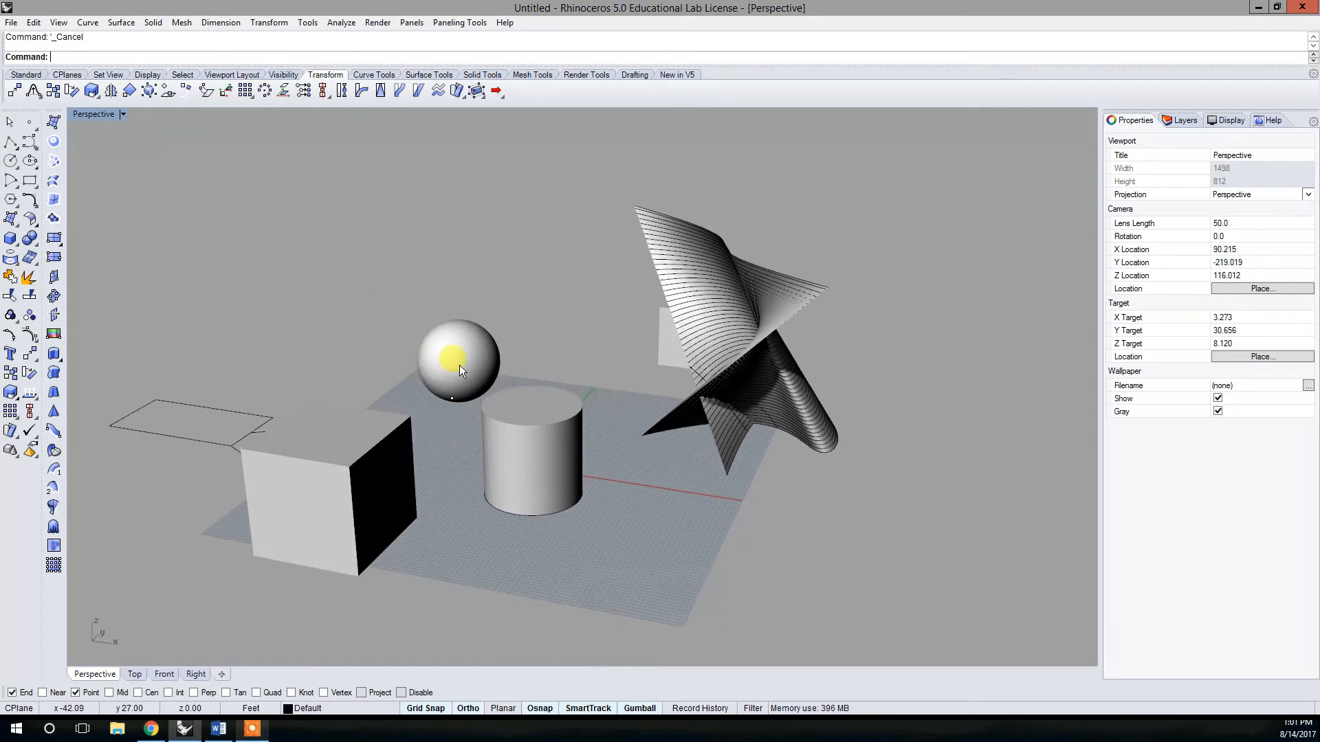
{"action": "left_click", "coordinate": [460, 369]}
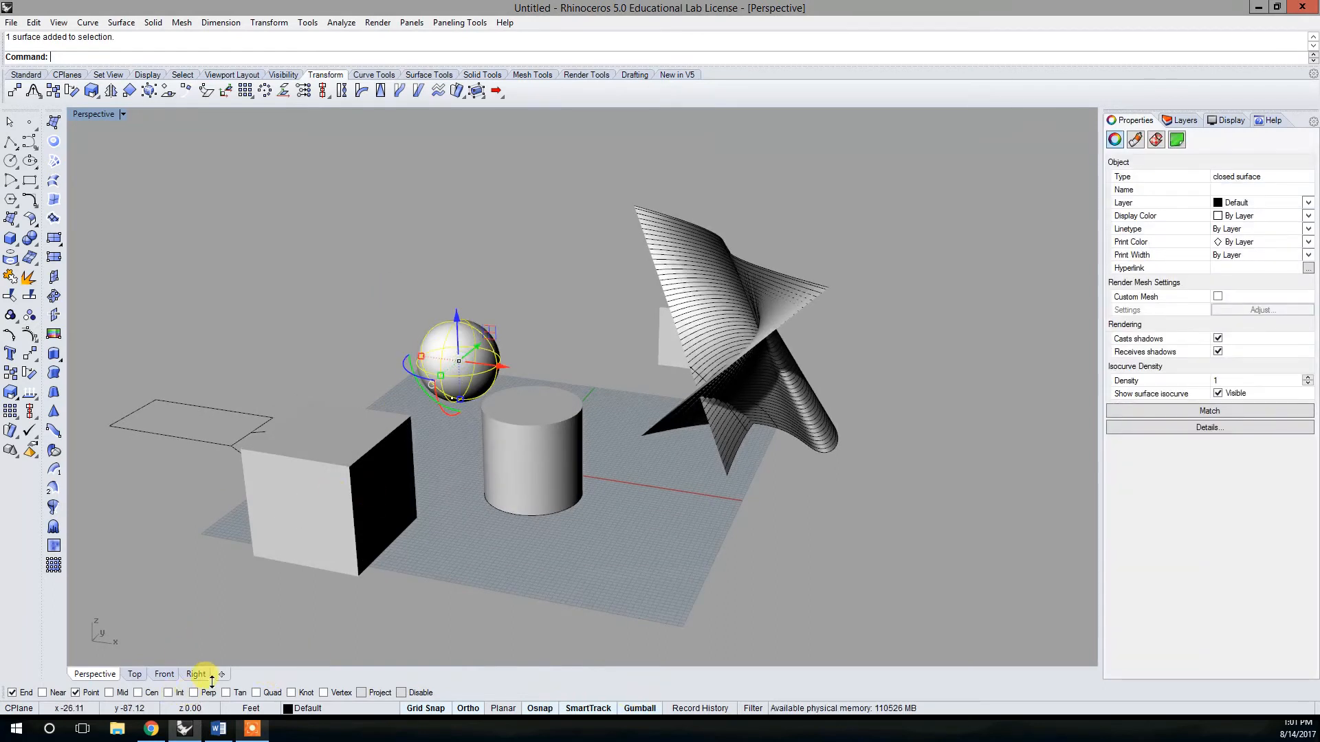
{"action": "left_click", "coordinate": [135, 674]}
{"action": "scroll", "coordinate": [416, 306], "scroll_direction": "down", "scroll_amount": 5}
{"action": "scroll", "coordinate": [271, 346], "scroll_direction": "up", "scroll_amount": 3}
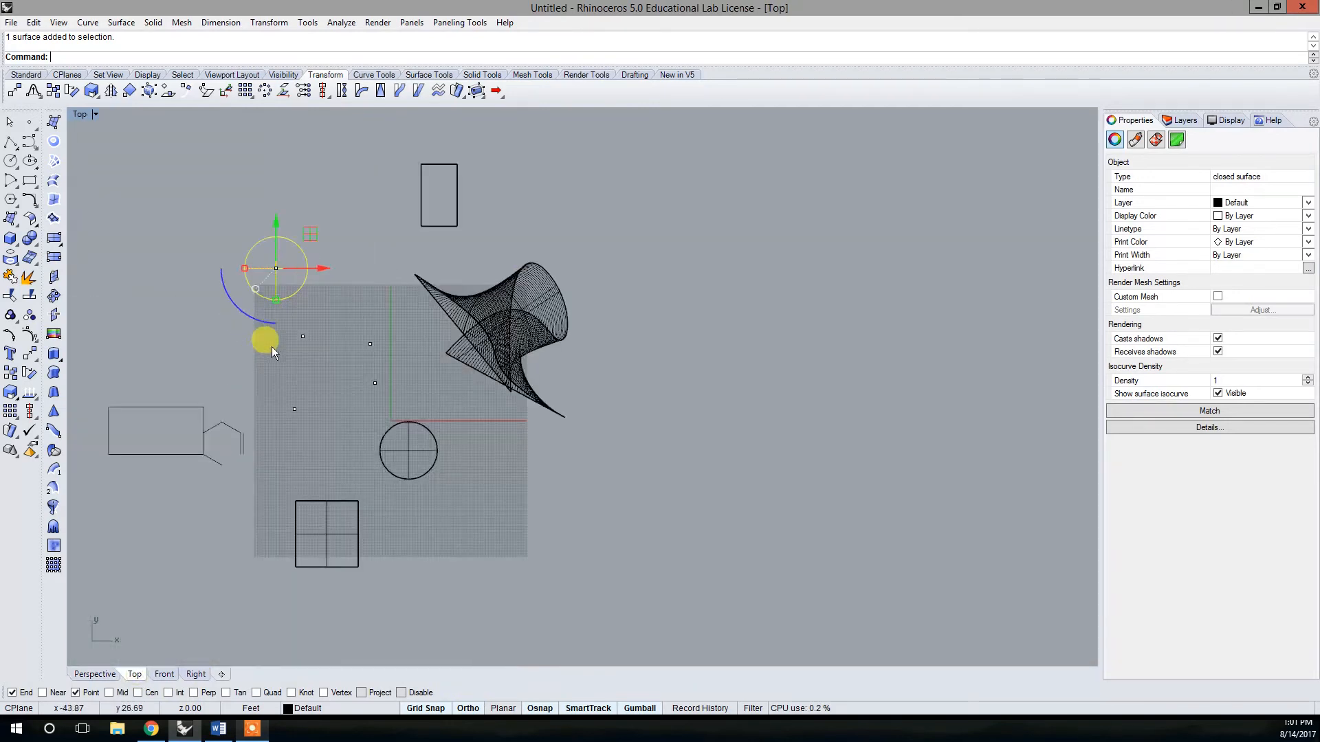
{"action": "left_click_drag", "start_coordinate": [273, 274], "coordinate": [336, 508]}
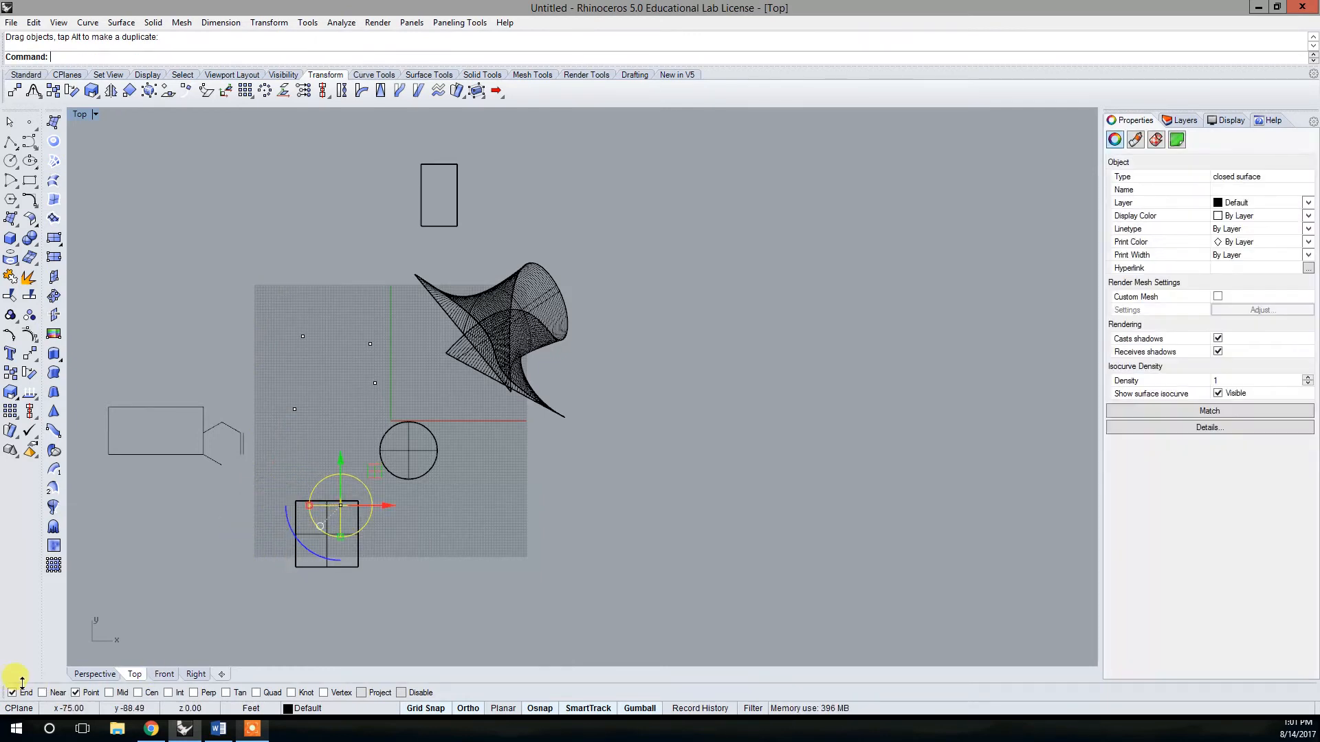
- Raise the sphere in the Front view so it intersects the box's upper part, and check the overlap in the Perspective view
{"action": "left_click", "coordinate": [163, 673]}
{"action": "left_click_drag", "start_coordinate": [305, 410], "coordinate": [320, 319]}
{"action": "left_click", "coordinate": [94, 673]}
{"action": "right_click_drag", "start_coordinate": [490, 418], "coordinate": [480, 459]}
{"action": "key", "text": "Escape"}
{"action": "right_click_drag", "start_coordinate": [371, 588], "coordinate": [410, 533], "text": "shift"}
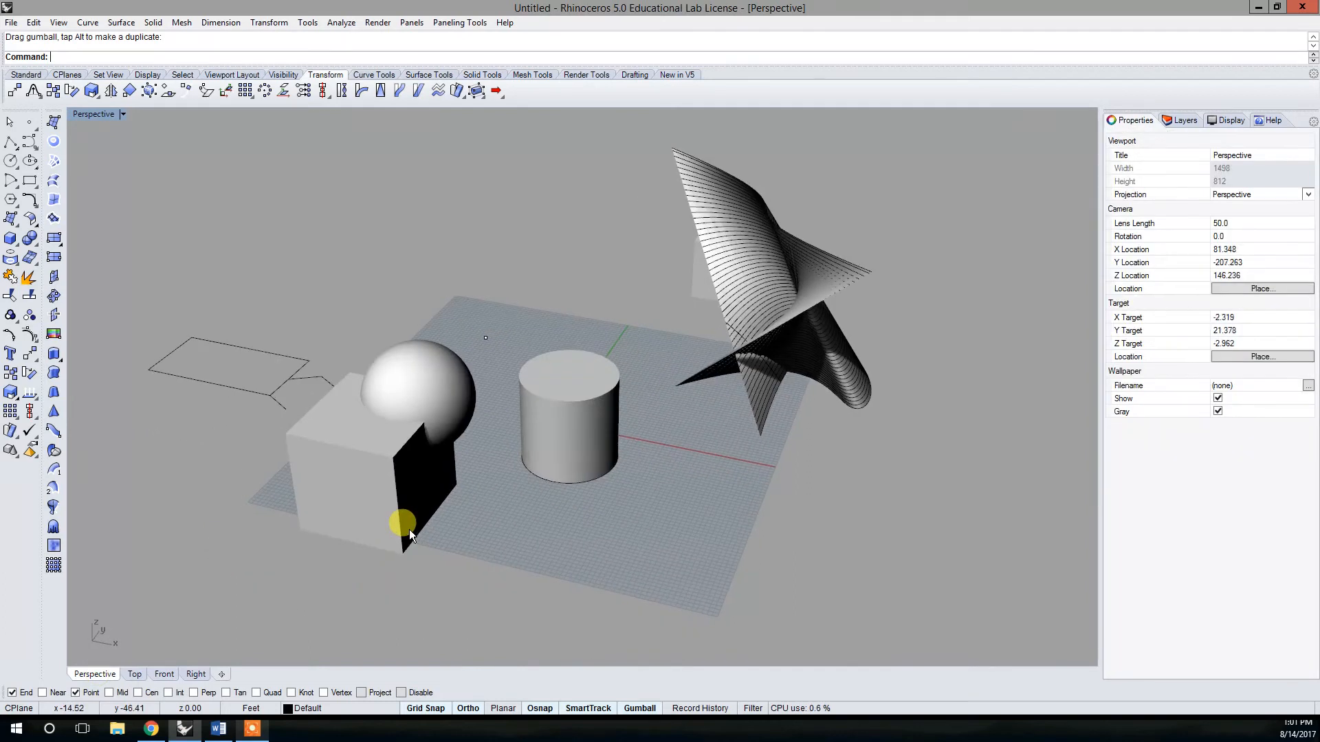
- Subtract the sphere from the large box with BooleanDifference, keeping DeleteInput set to Yes
{"action": "type", "text": "Bool"}
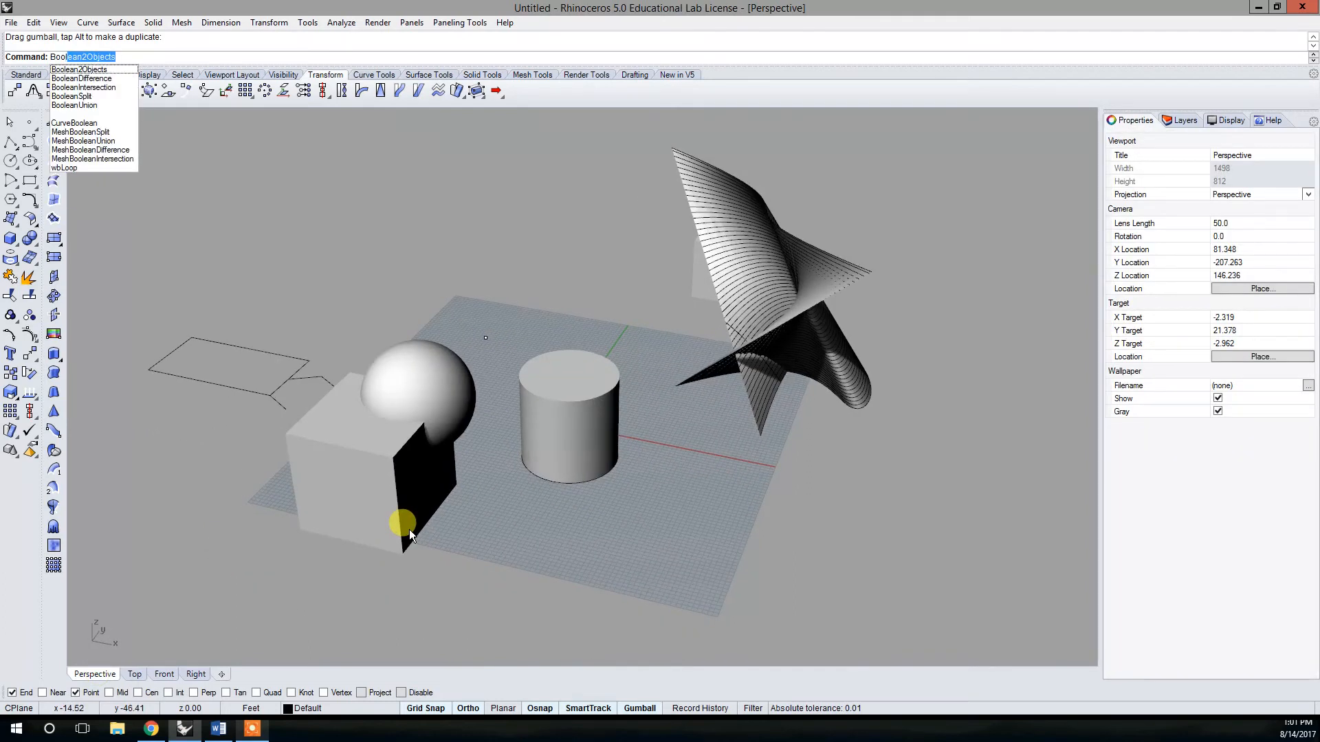
{"action": "type", "text": "e"}
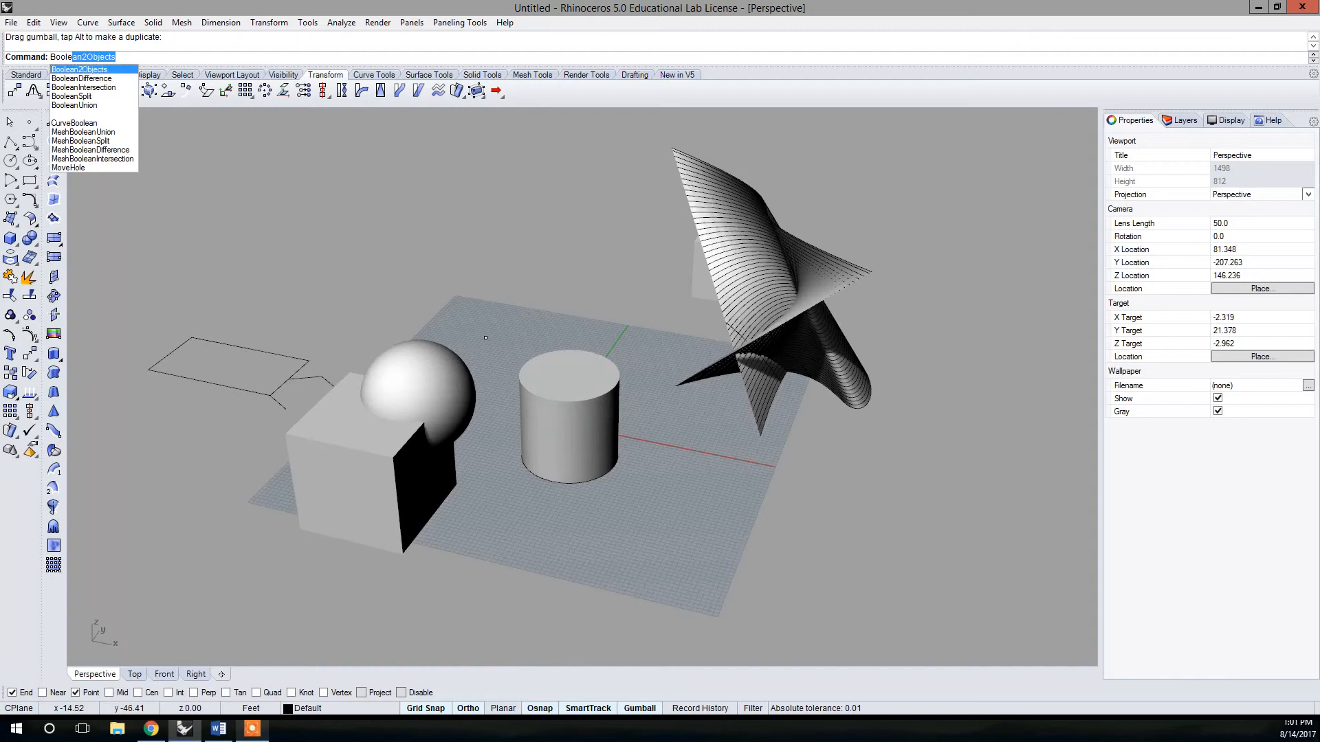
{"action": "key", "text": "Down"}
{"action": "key", "text": "Return"}
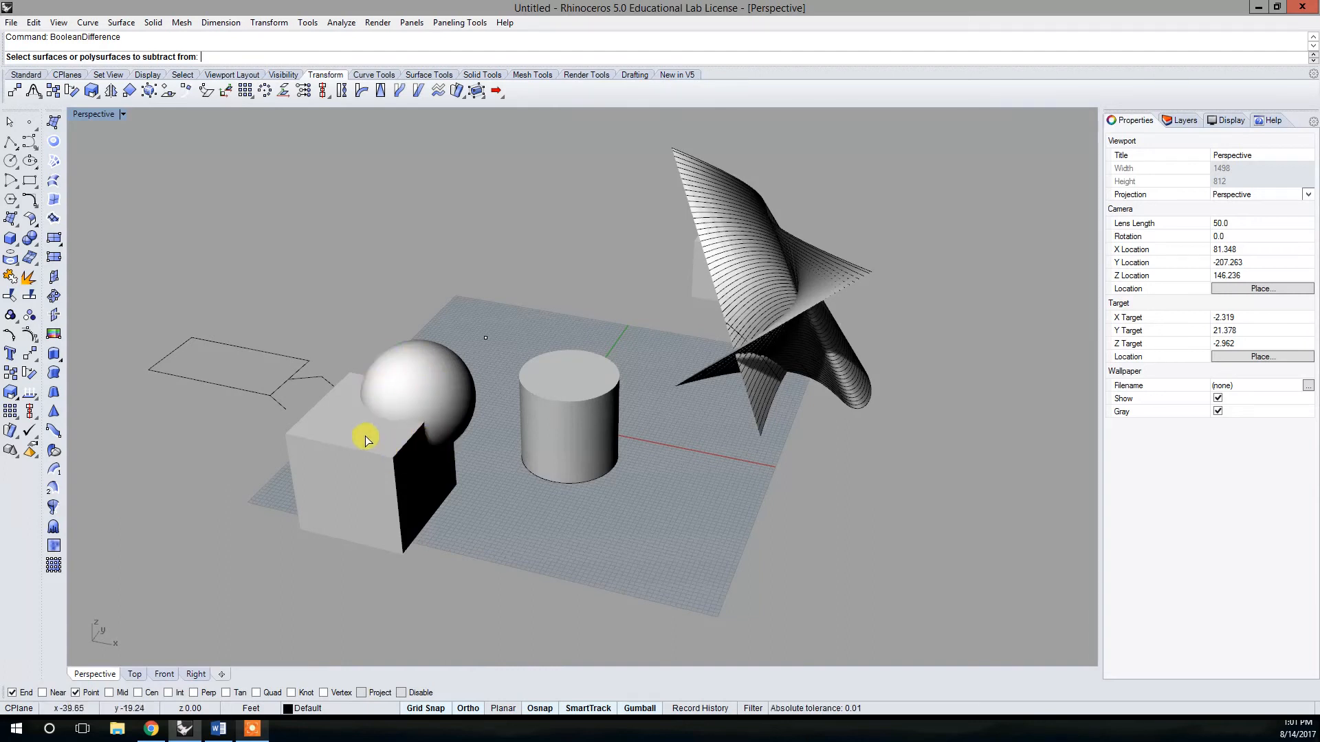
{"action": "left_click", "coordinate": [339, 441]}
{"action": "key", "text": "Return"}
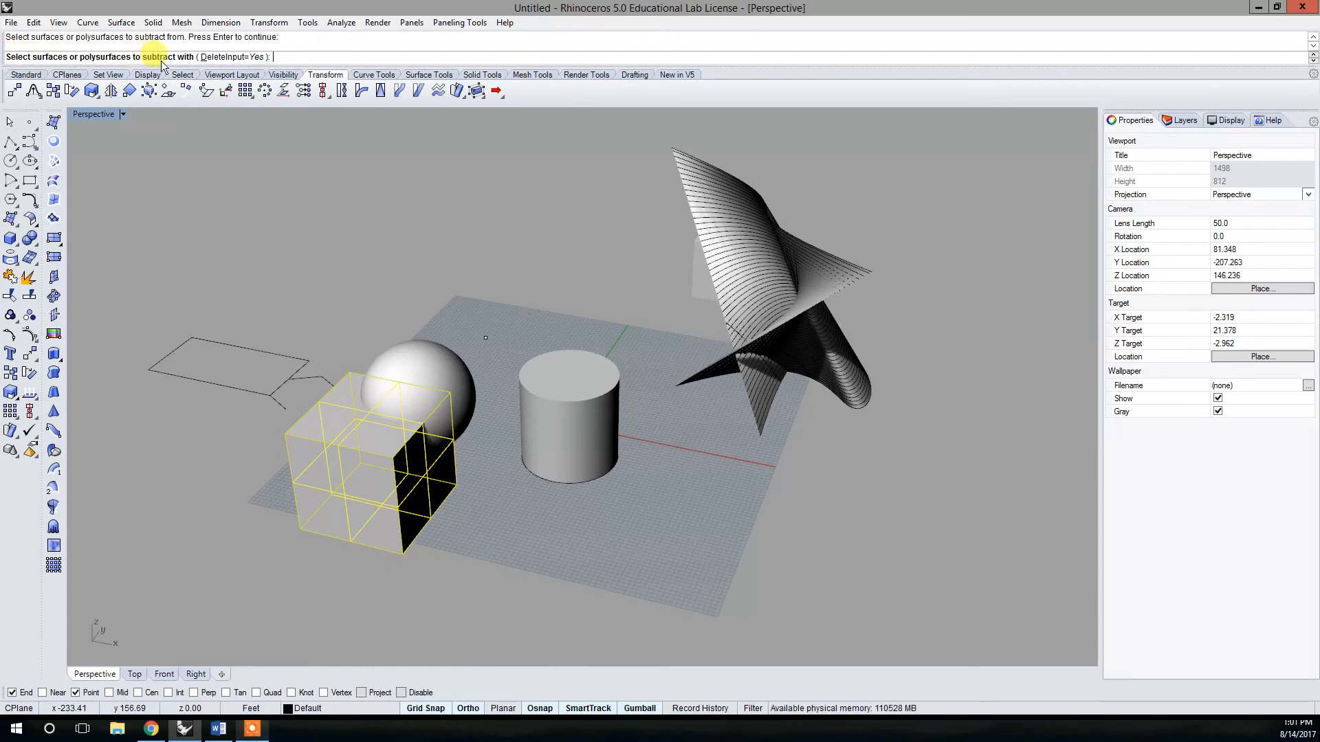
{"action": "left_click", "coordinate": [428, 356]}
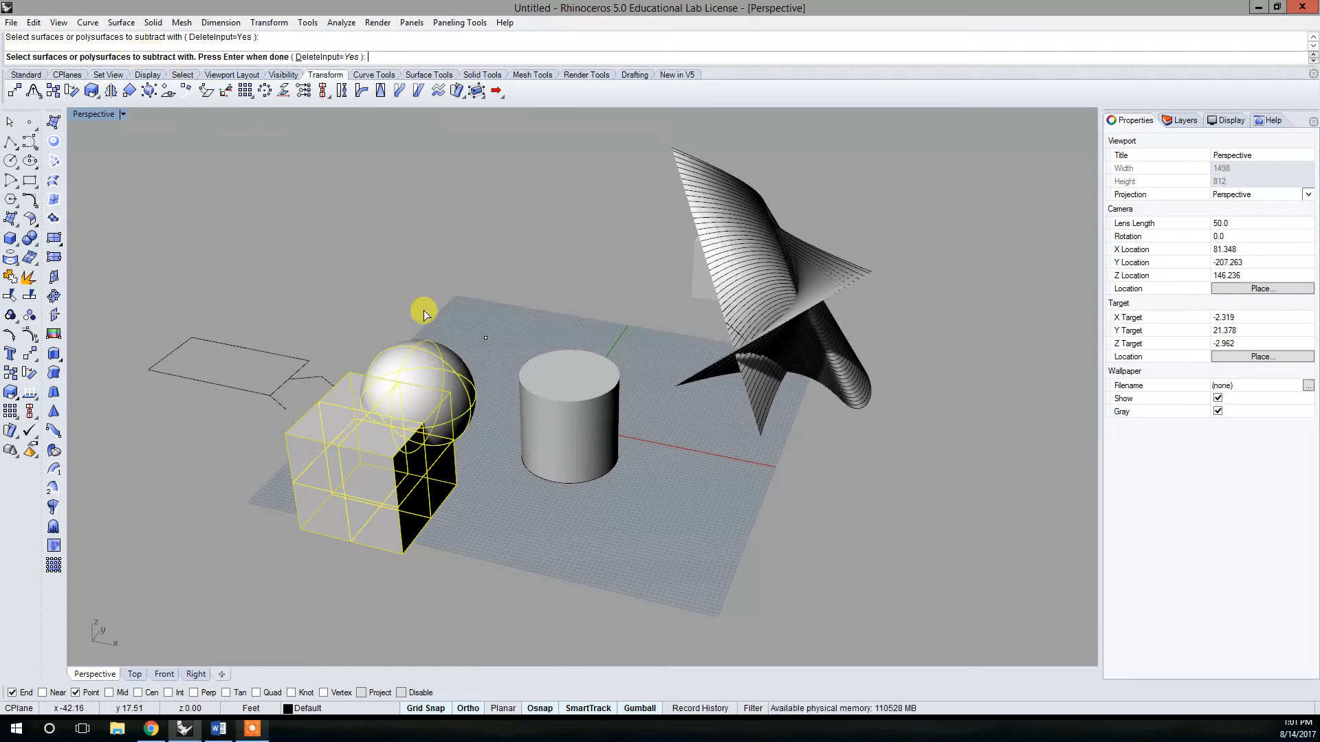
{"action": "key", "text": "Return"}
- Inspect the spherical cut-out in the box from several sides in the Perspective view
{"action": "right_click_drag", "start_coordinate": [465, 423], "coordinate": [396, 385]}
{"action": "scroll", "coordinate": [352, 336], "scroll_direction": "down", "scroll_amount": 8}
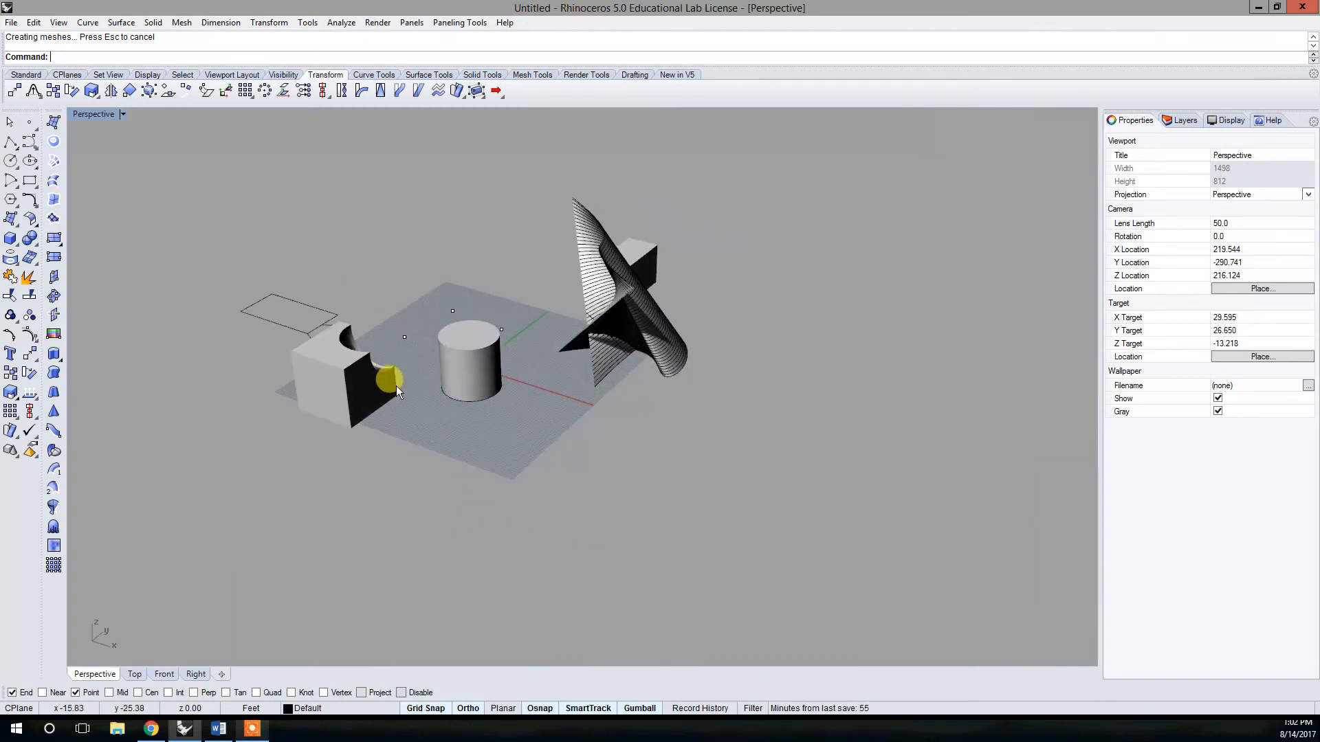
{"action": "scroll", "coordinate": [346, 372], "scroll_direction": "up", "scroll_amount": 5}
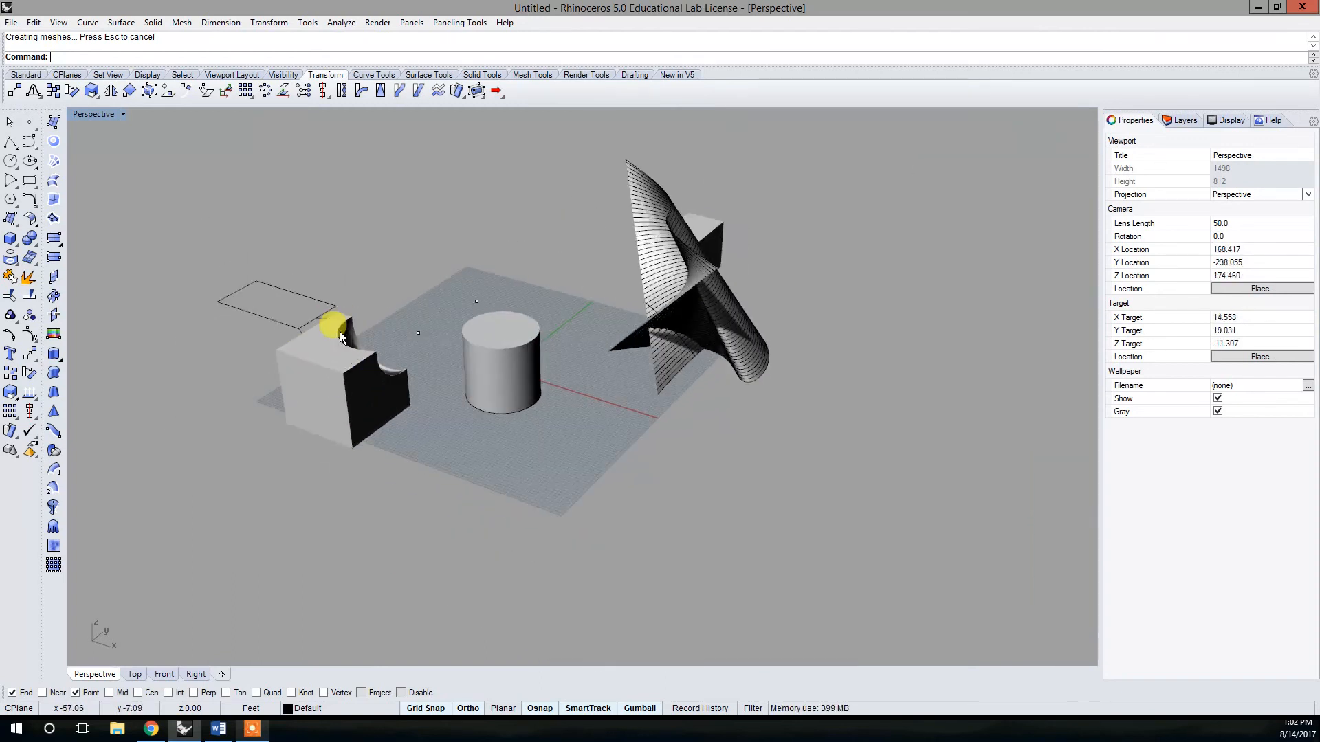
{"action": "right_click_drag", "start_coordinate": [332, 443], "coordinate": [401, 408]}
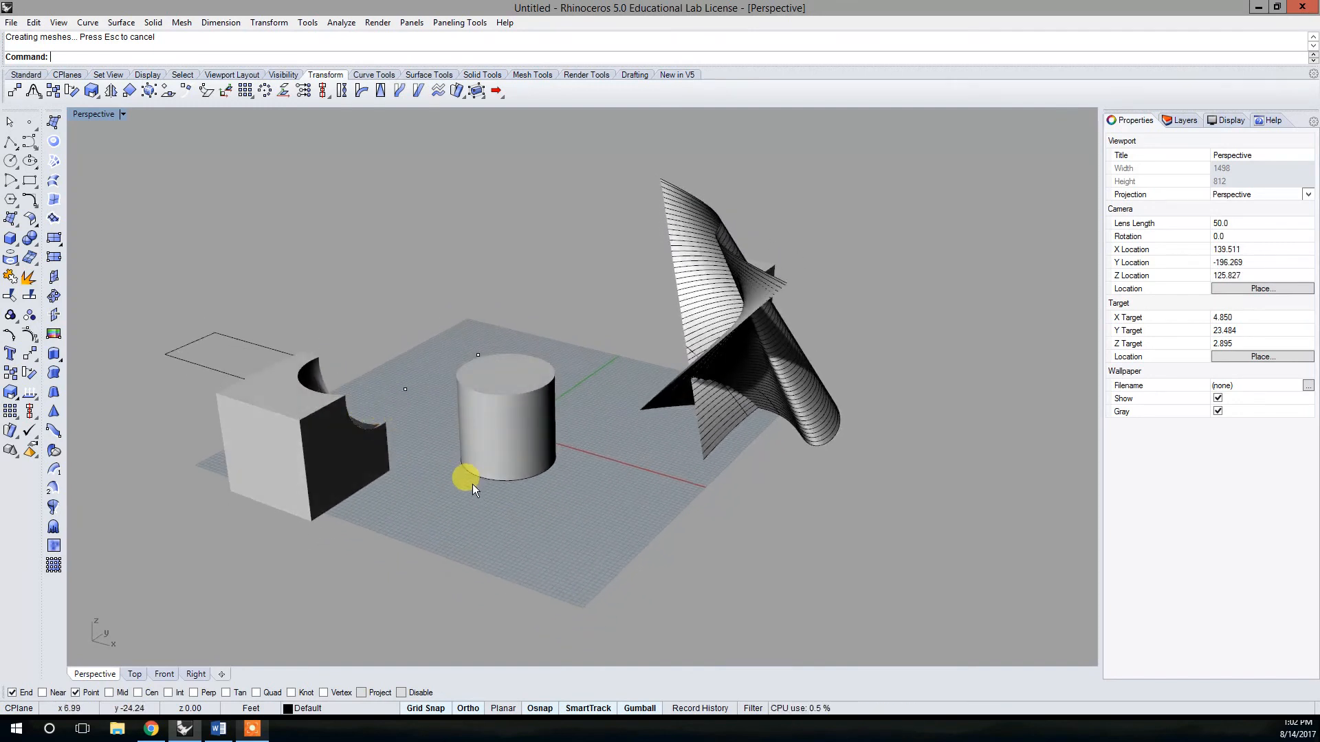
{"action": "right_click_drag", "start_coordinate": [436, 415], "coordinate": [430, 442]}
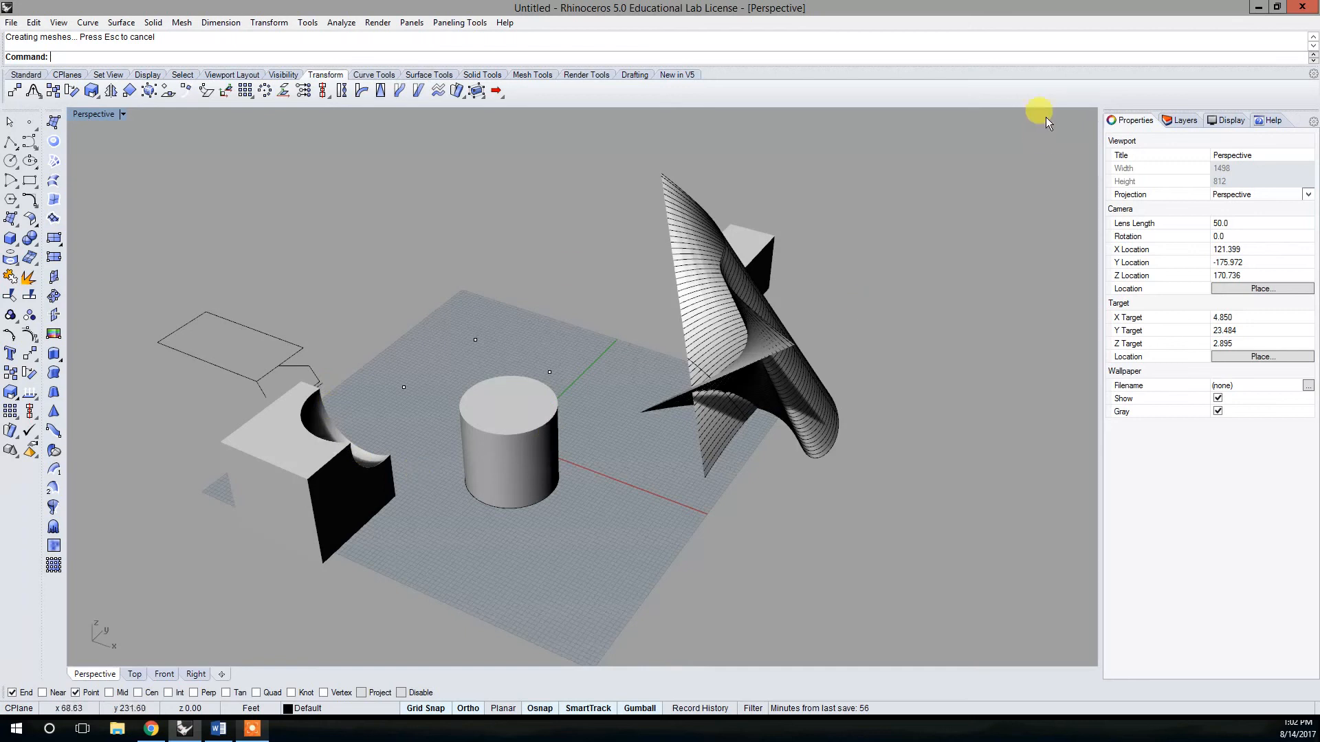
{"action": "right_click_drag", "start_coordinate": [476, 472], "coordinate": [206, 337]}
{"action": "key", "text": "alt+Tab"}
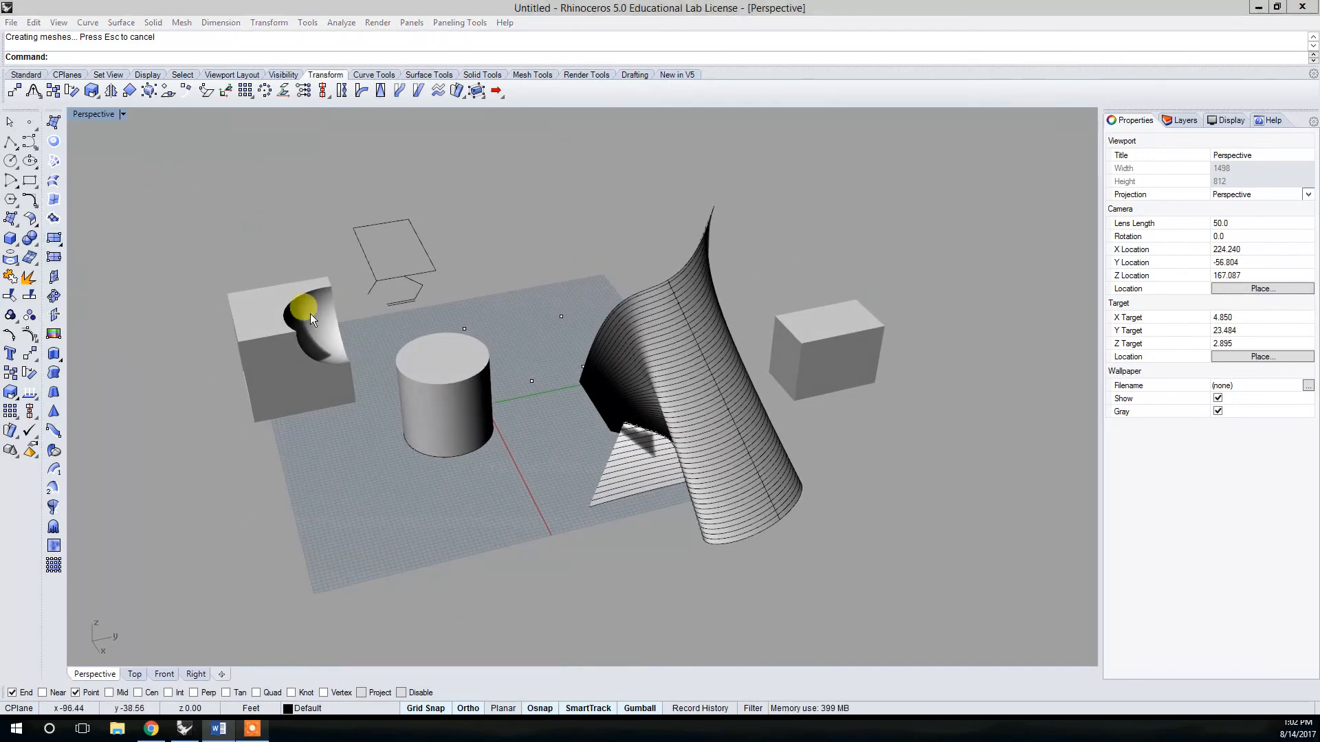
{"action": "right_click_drag", "start_coordinate": [387, 350], "coordinate": [411, 352], "text": "shift"}
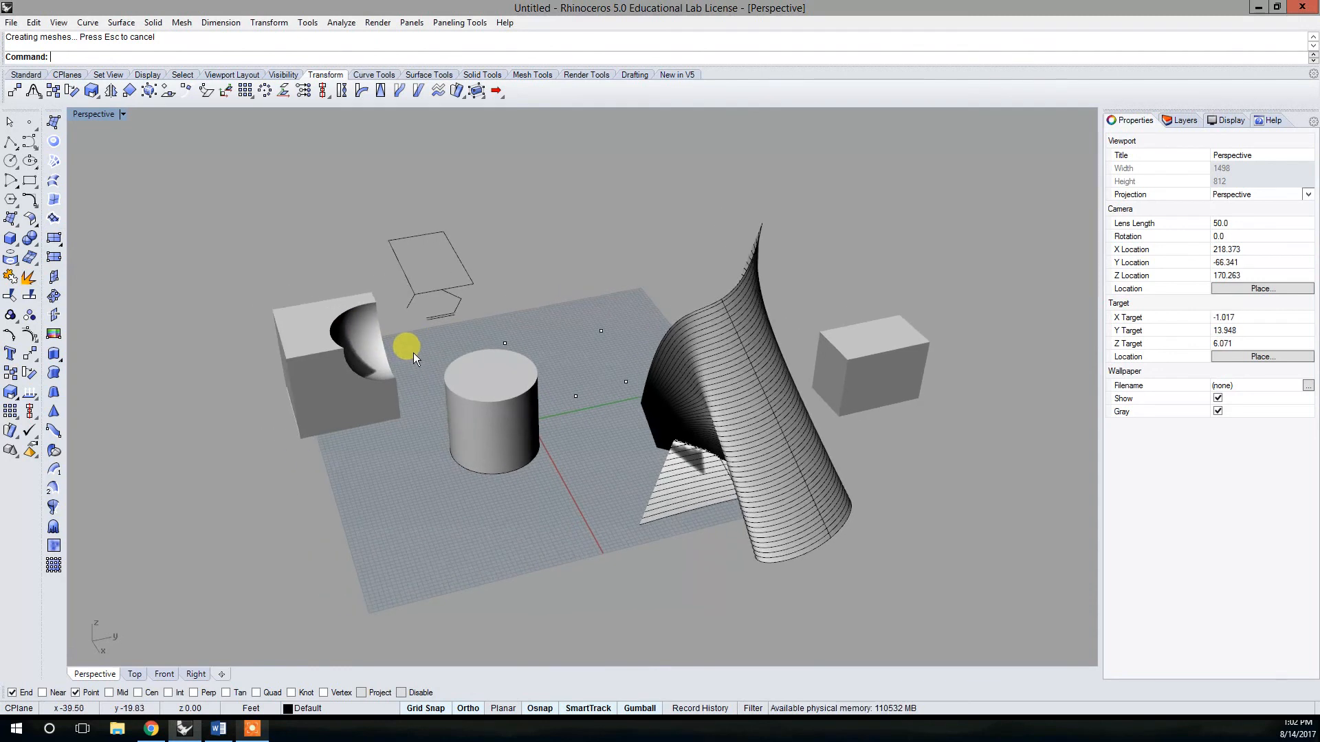
{"action": "left_click", "coordinate": [444, 319]}
{"action": "left_click", "coordinate": [510, 298]}
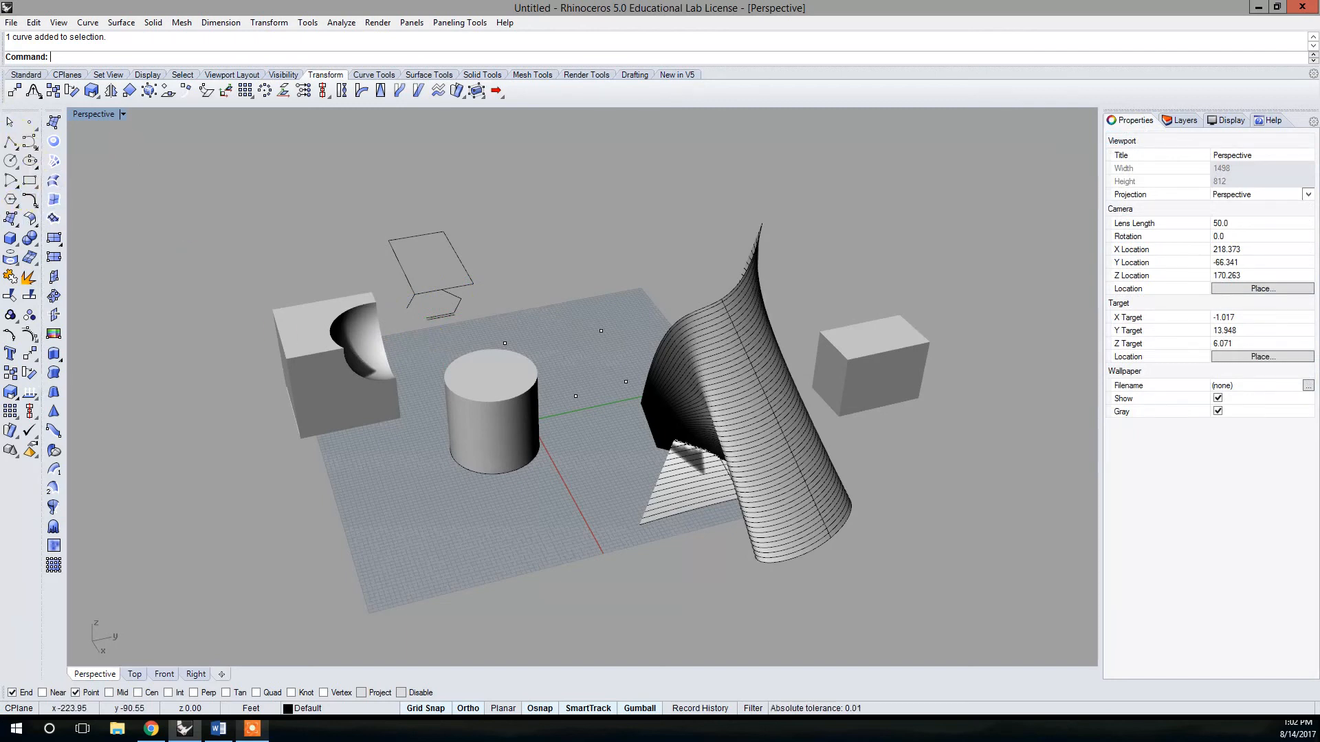
- Switch back to the Word command list and maximize it to review the remaining Boolean commands
{"action": "left_click", "coordinate": [9, 126]}
{"action": "left_click", "coordinate": [224, 356]}
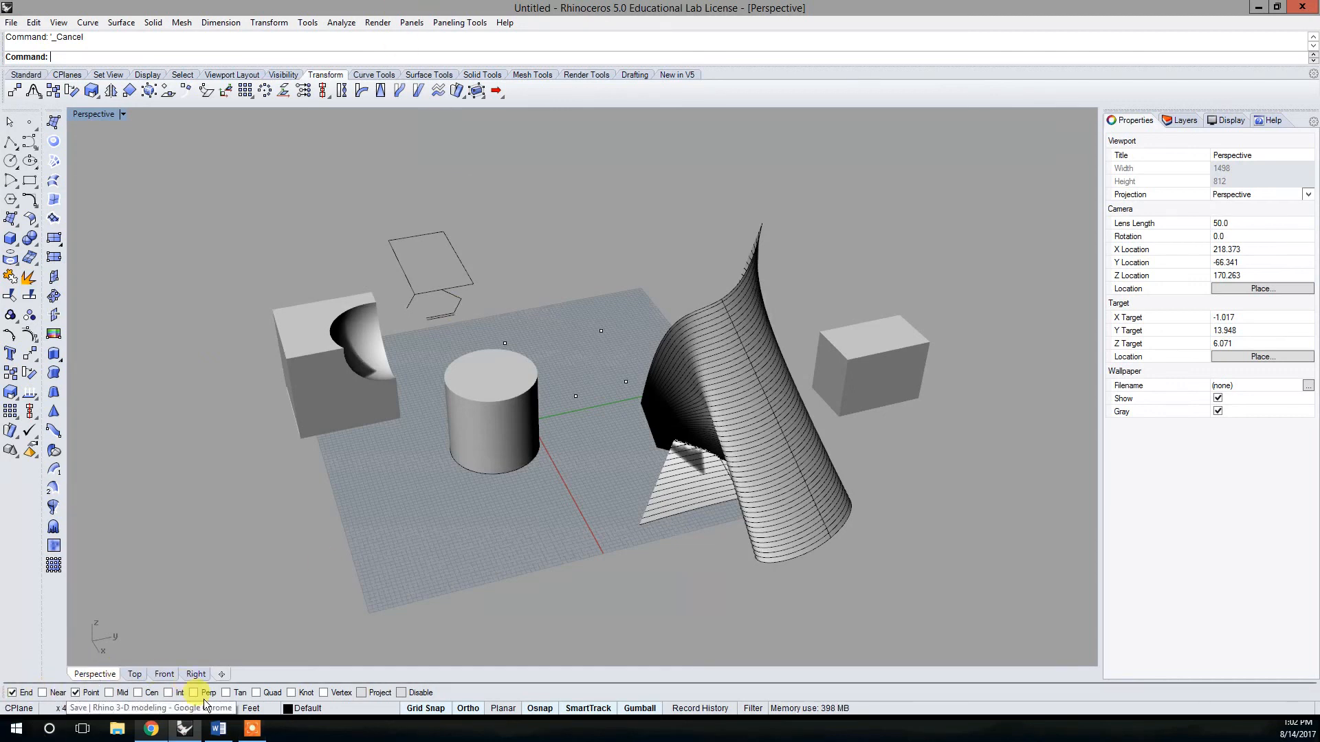
{"action": "key", "text": "alt+Tab"}
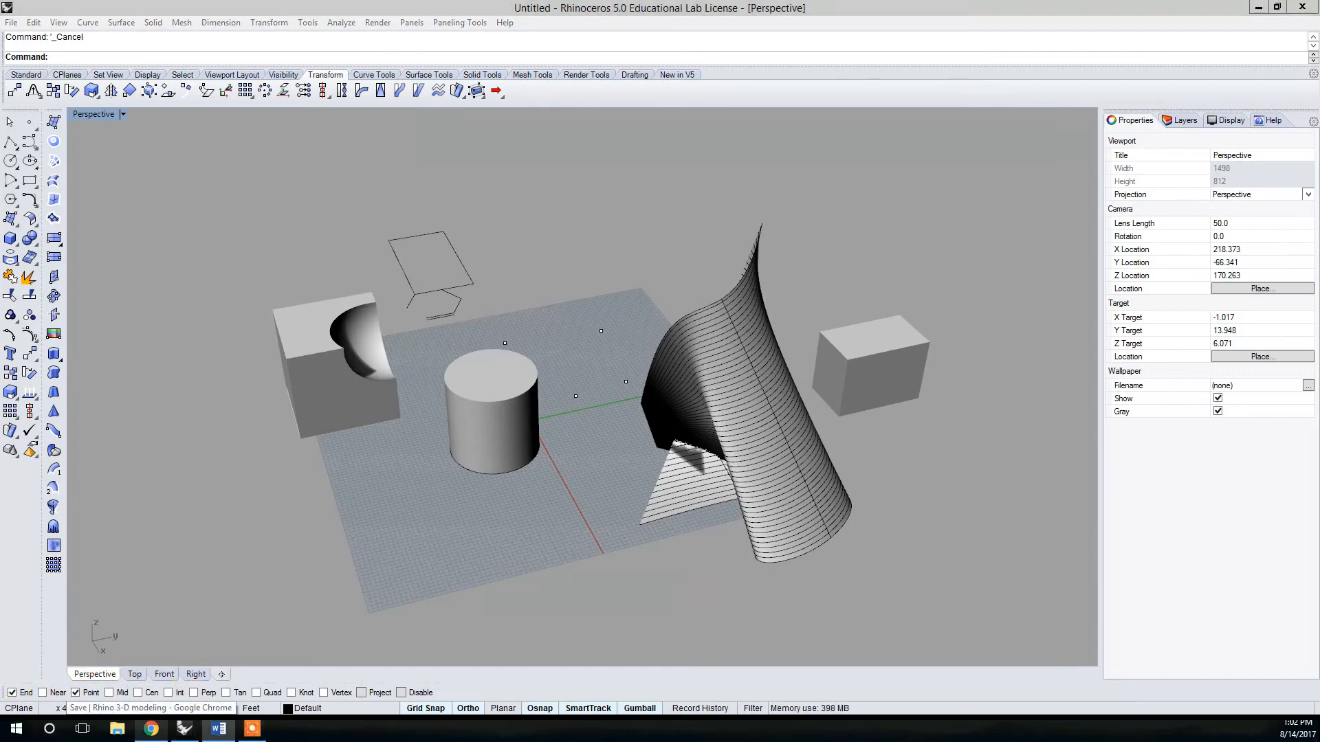
{"action": "left_click_drag", "start_coordinate": [0, 6], "coordinate": [584, 56]}
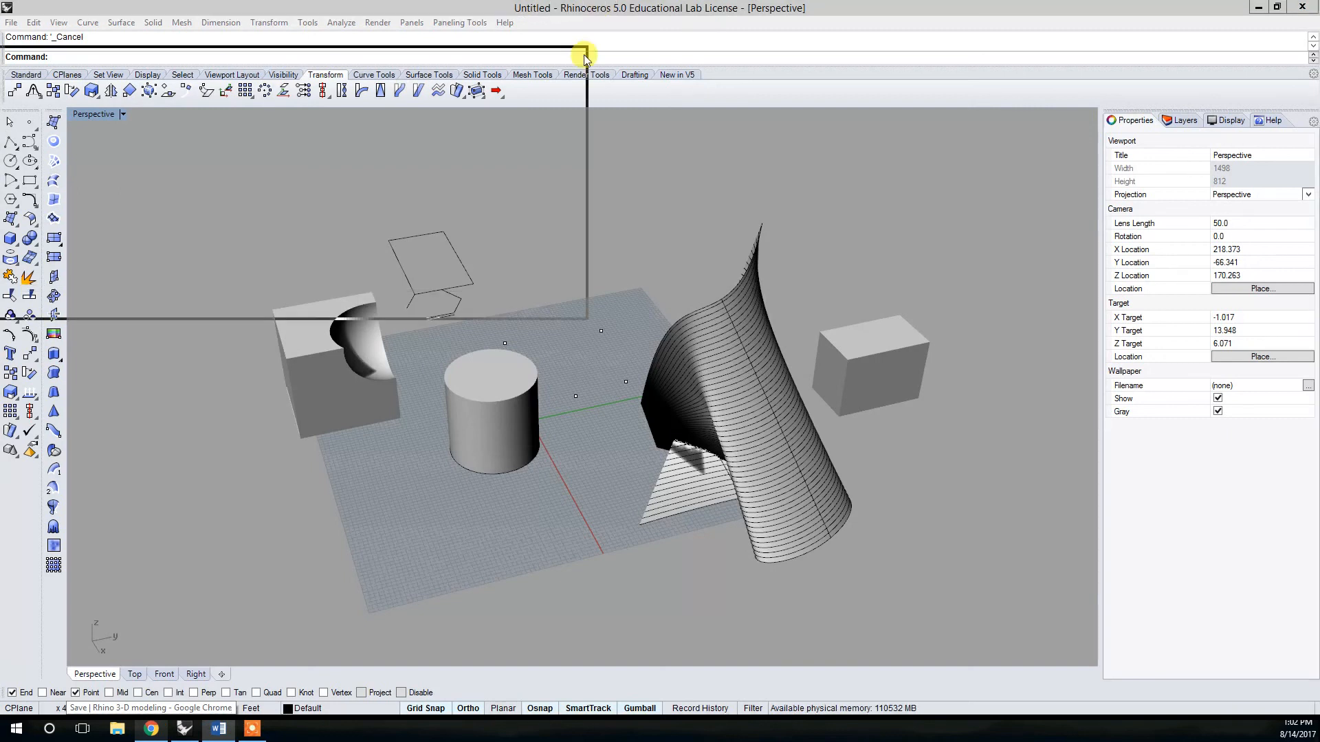
{"action": "left_click", "coordinate": [547, 63]}
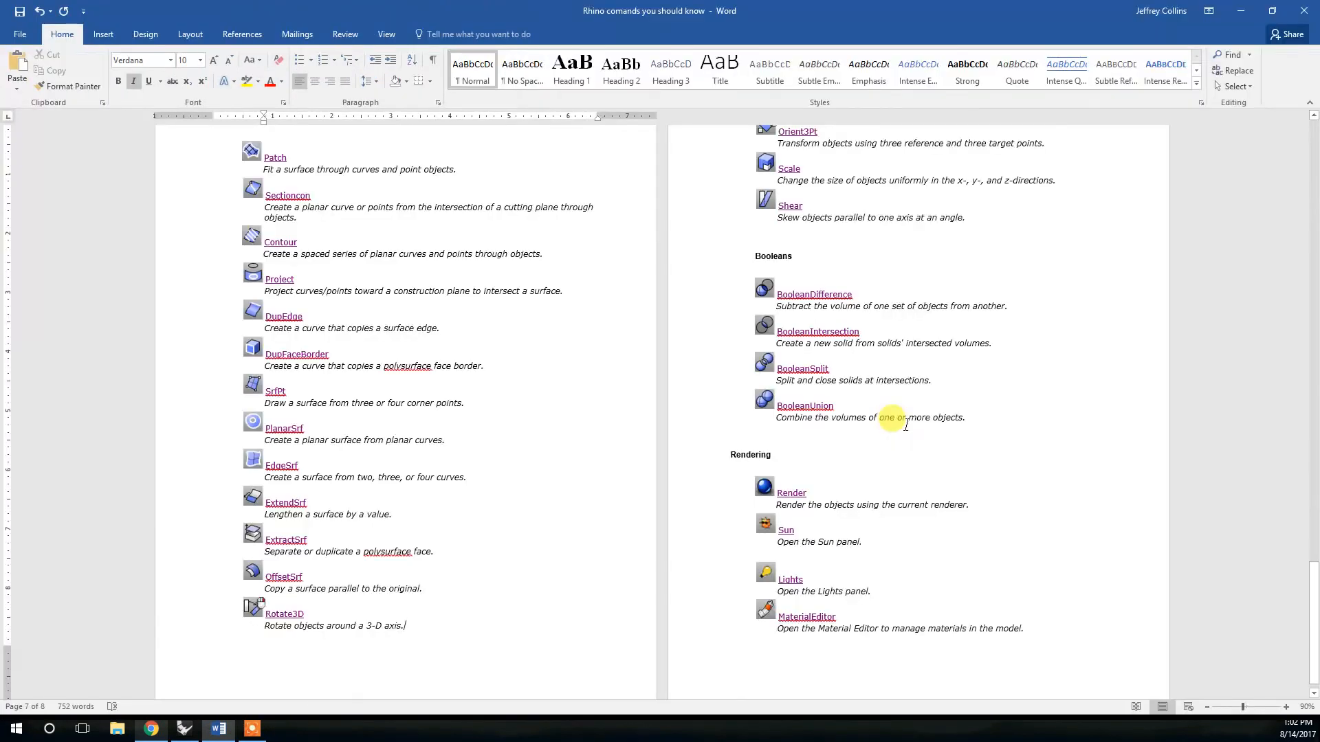